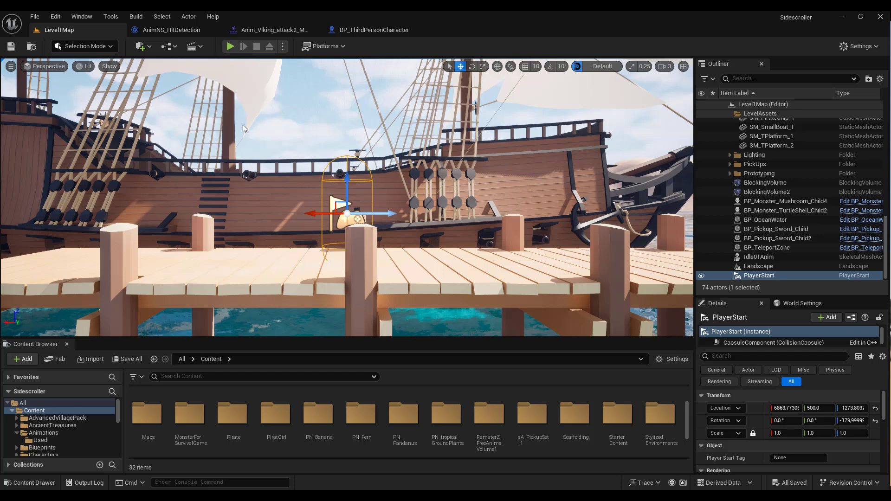
Step: Play the level, running along the pier and swinging the sword repeatedly at the mushroom enemy
left_click(231, 48)
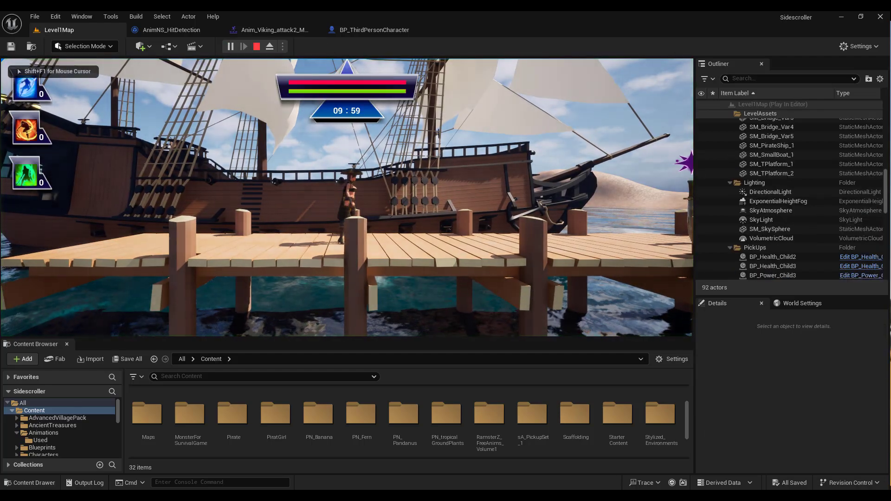
key("a")
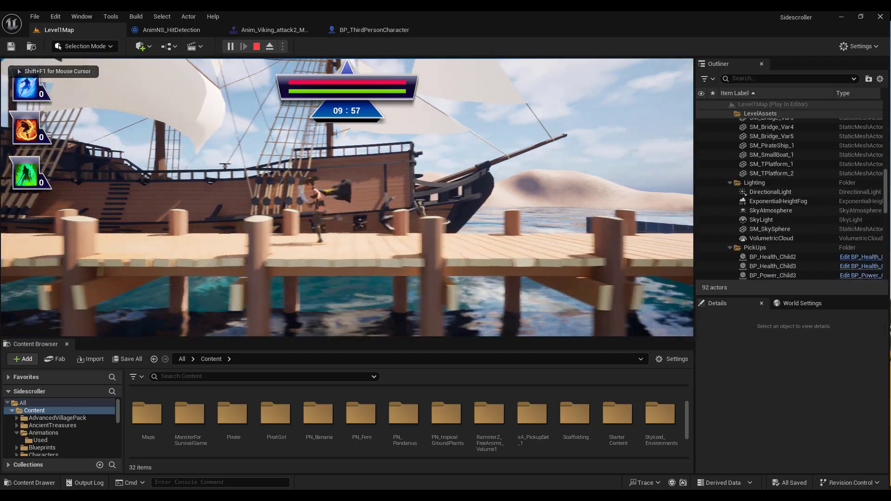
key("d")
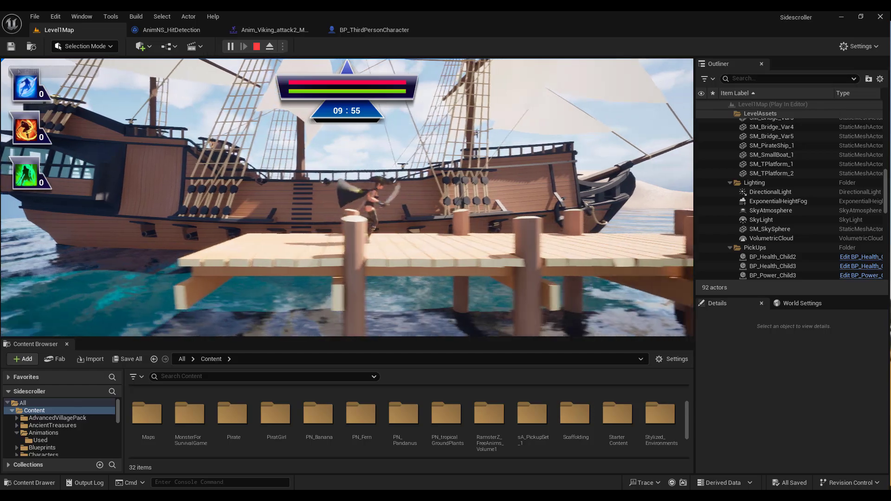
key("f")
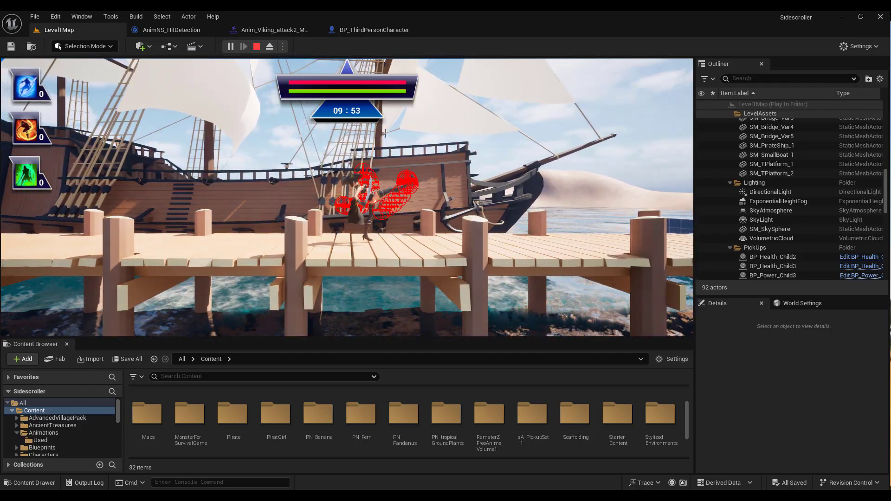
key("f")
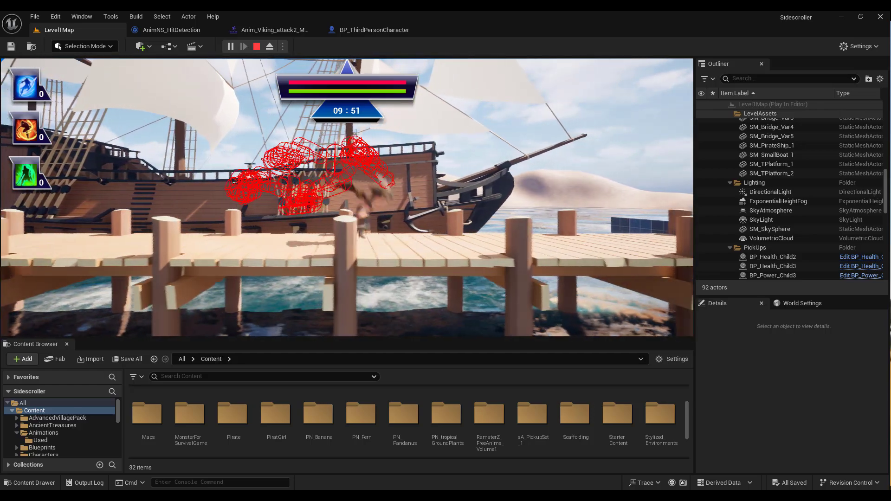
key("f")
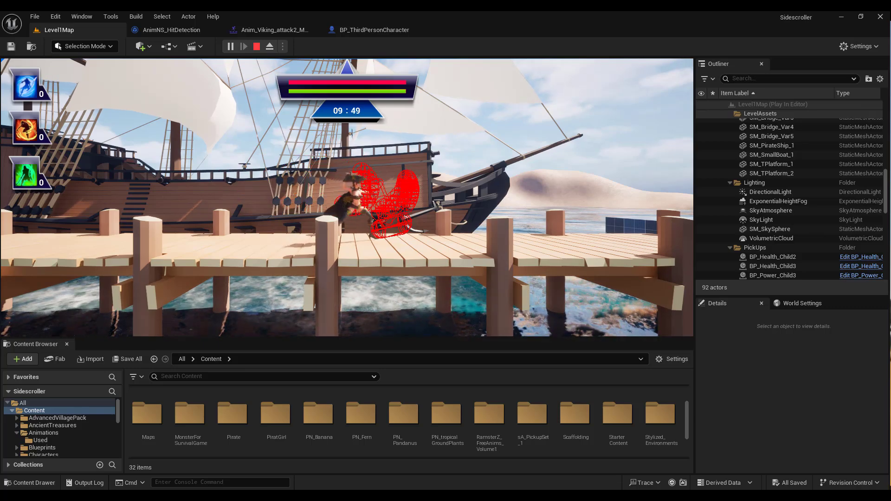
key("f")
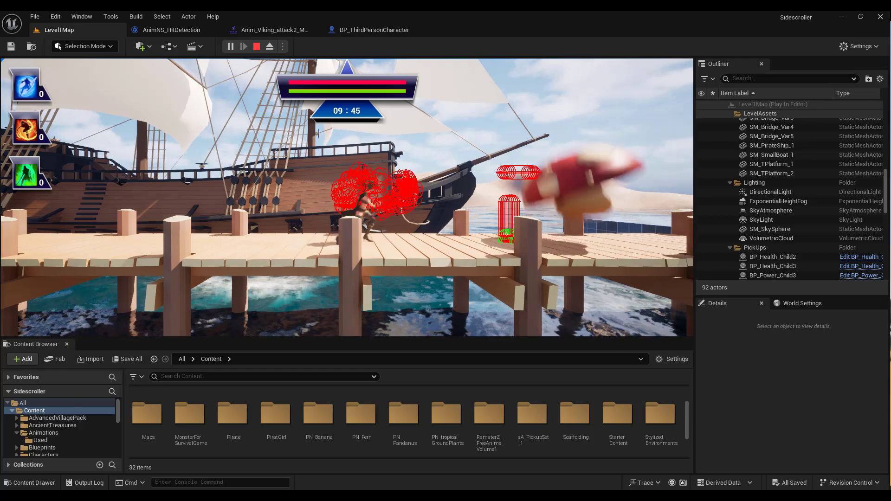
key("f")
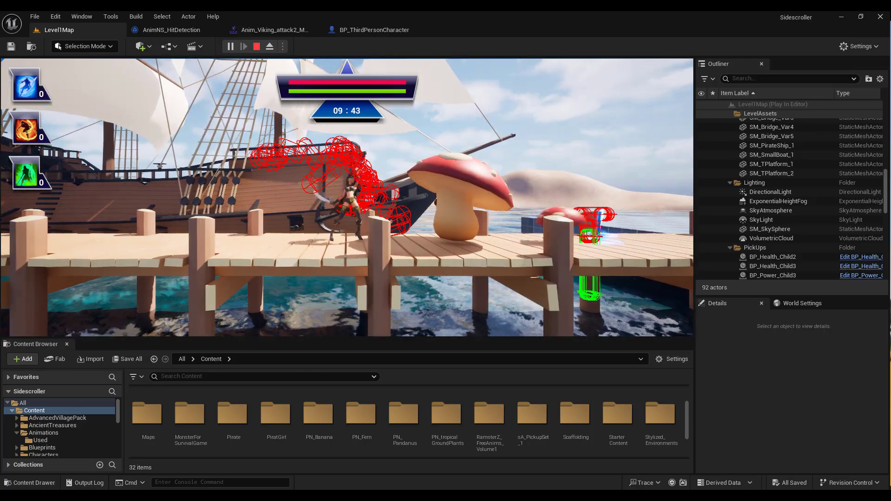
key("f")
key("f")
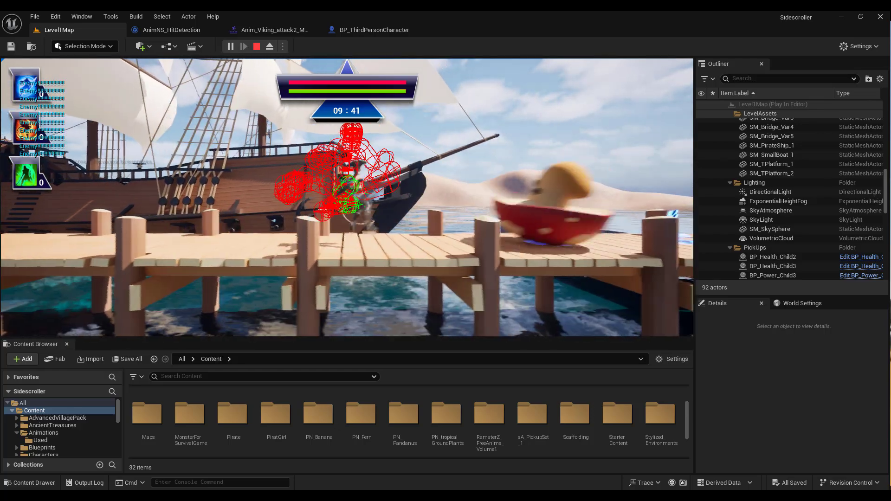
key("a")
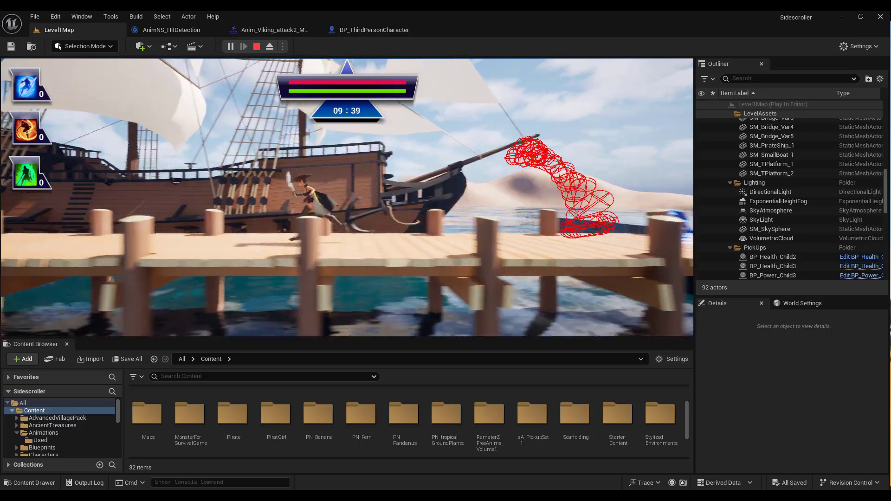
Step: Stop the play session and view the Anim_Viking_attack2 montage's AnimNS_HitDetection notify at 0.474 s
key("Escape")
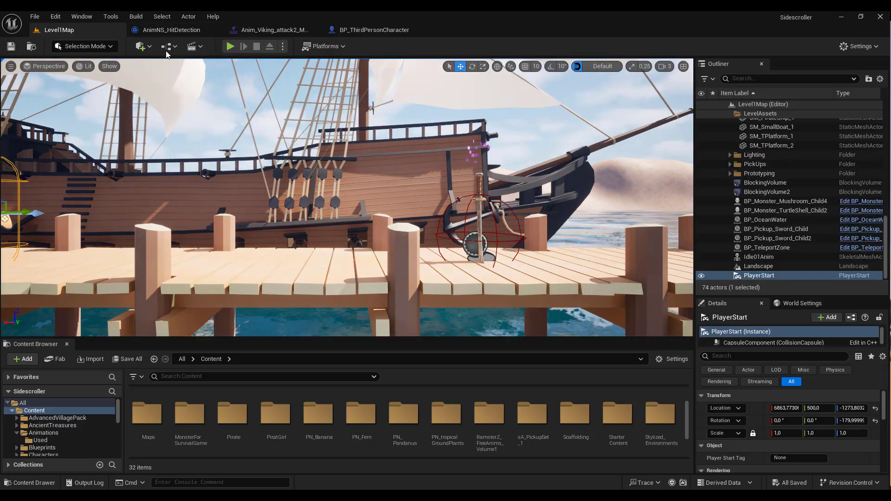
left_click(171, 30)
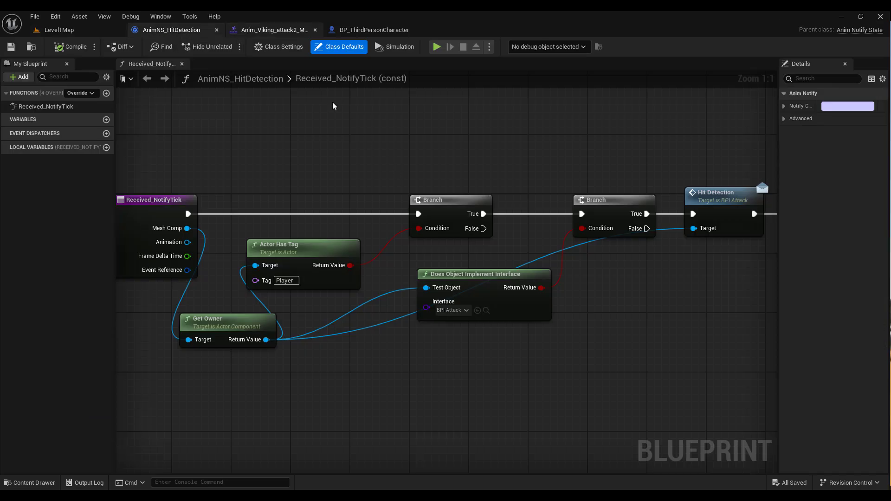
left_click(262, 31)
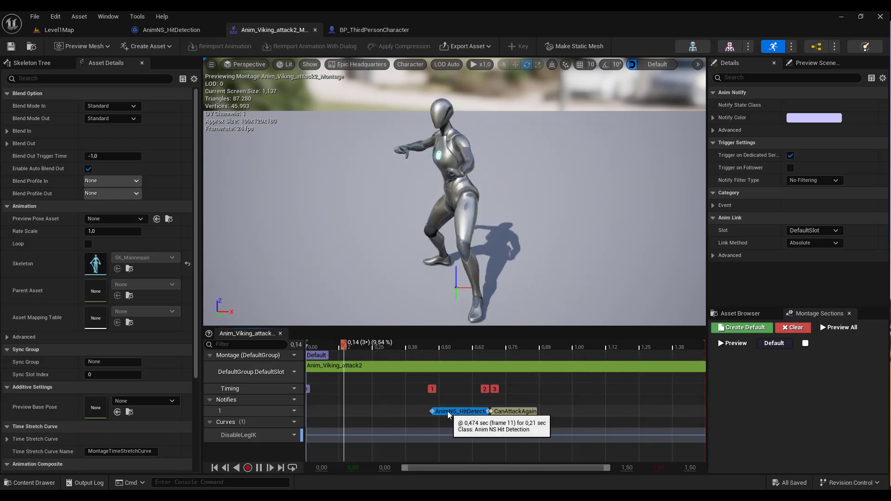
Step: Inspect the HitDetect graph's socket location, Select, Make Array and trace nodes, then return to Level1Map
left_click(384, 32)
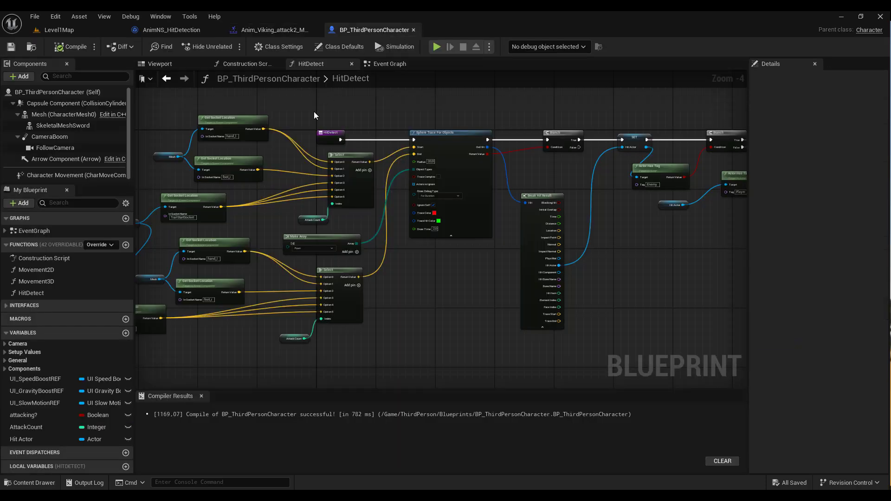
scroll(313, 112, "up", 4)
scroll(314, 112, "down", 2)
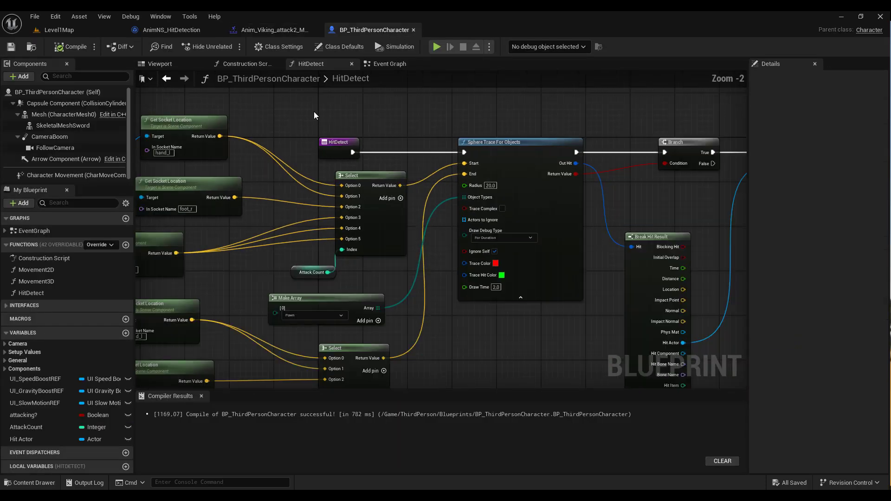
right_click_drag(382, 134, 499, 139)
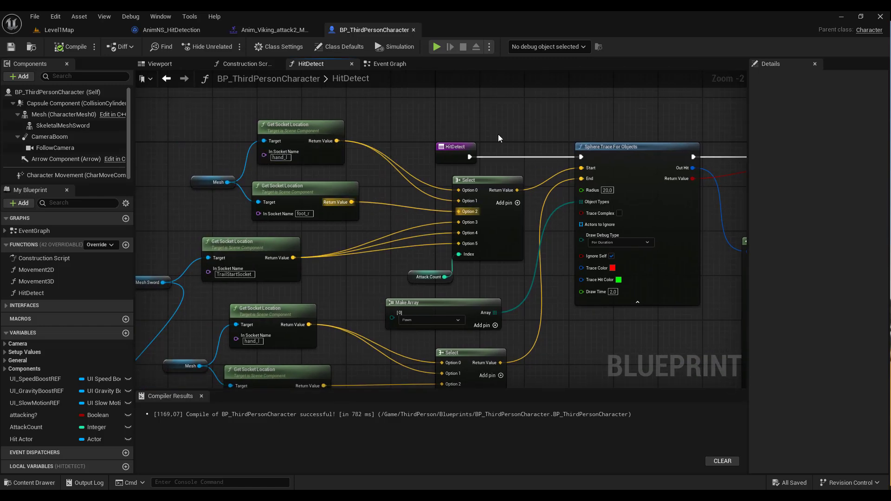
scroll(498, 139, "up", 2)
right_click_drag(389, 242, 473, 133)
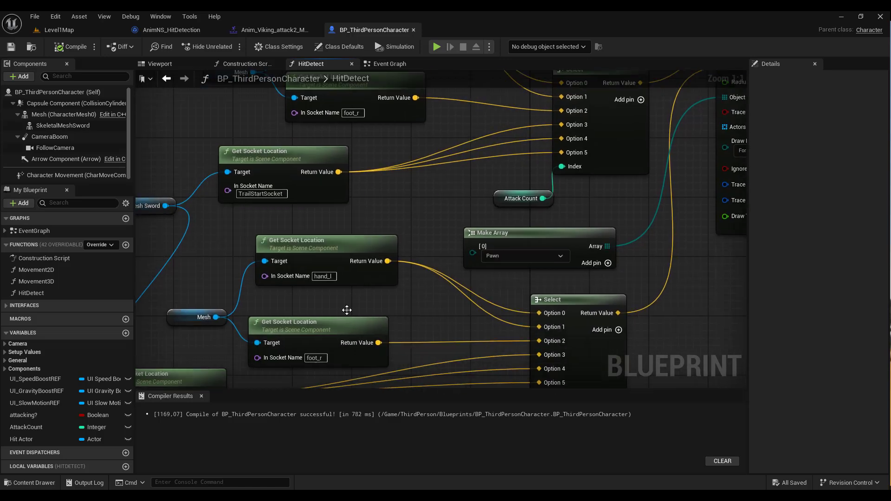
right_click_drag(347, 310, 447, 201)
mouse_move(576, 230)
right_mouse_down()
mouse_move(364, 258)
mouse_move(264, 308)
right_mouse_up()
scroll(591, 257, "down", 4)
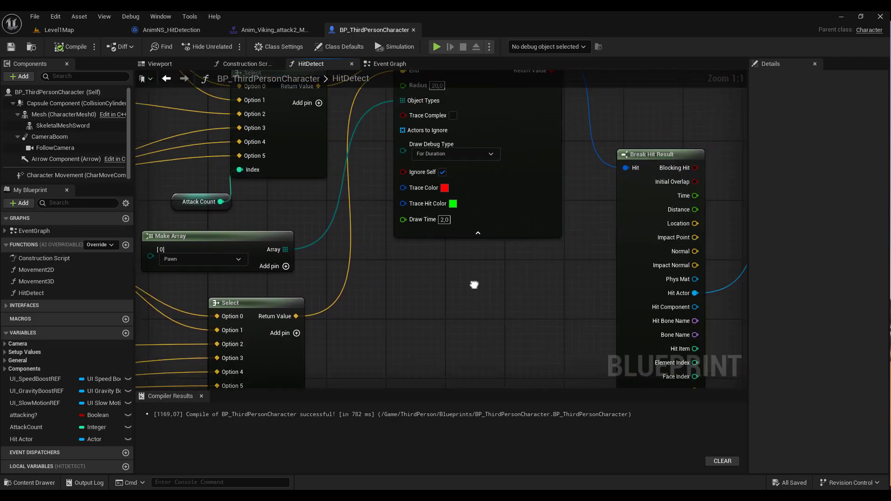
right_click_drag(430, 295, 381, 291)
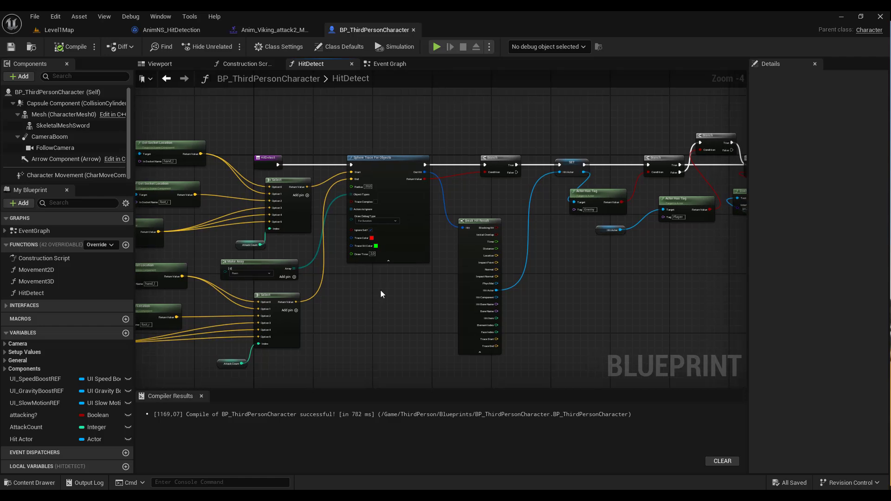
left_click(59, 29)
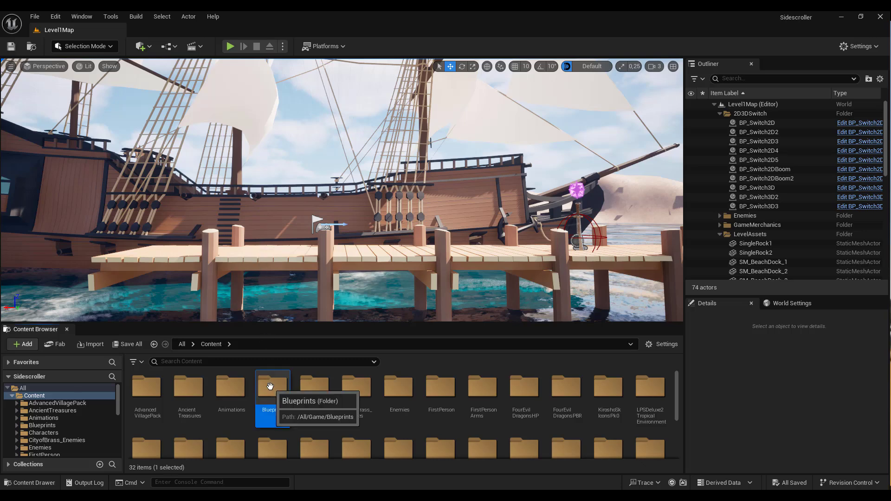
Step: Open Content/Blueprints and add a Blueprint Interface asset named BPI_Attack
double_click(271, 386)
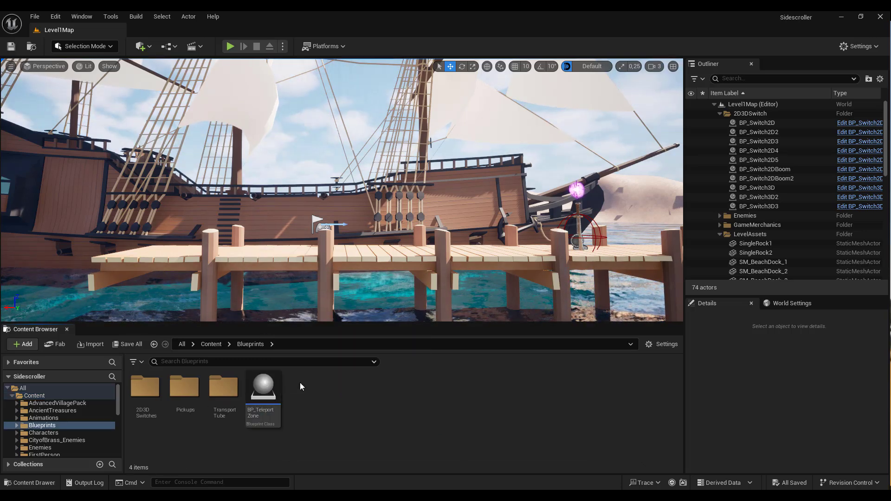
right_click(299, 382)
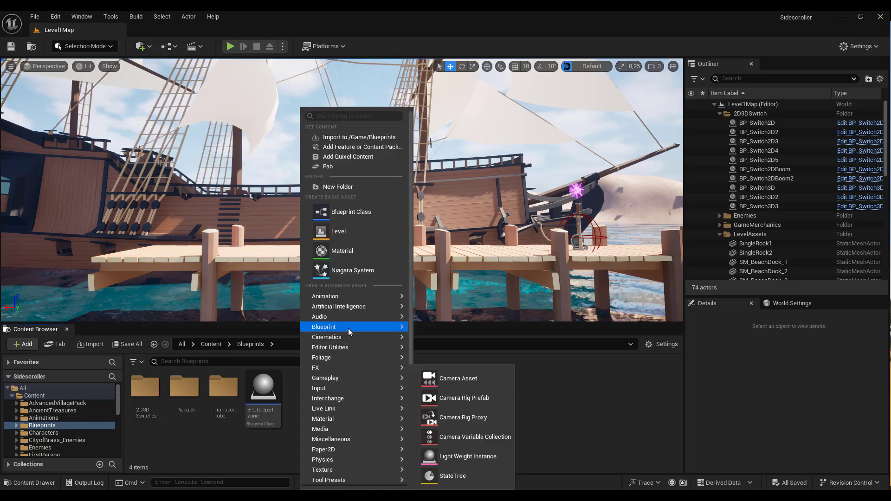
mouse_move(348, 328)
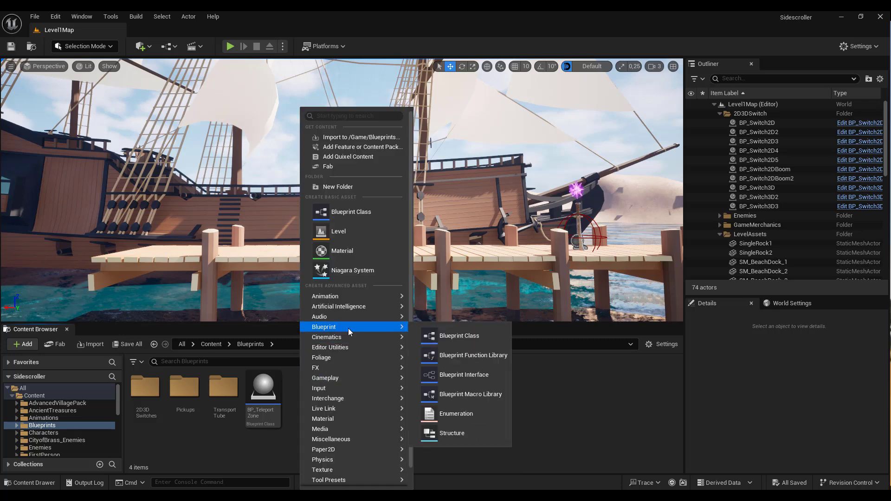
left_click(474, 376)
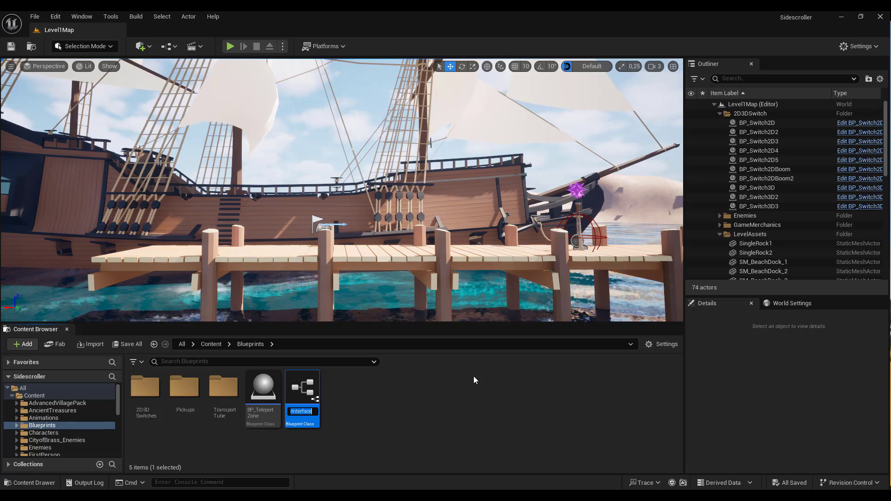
type("BPI_Att")
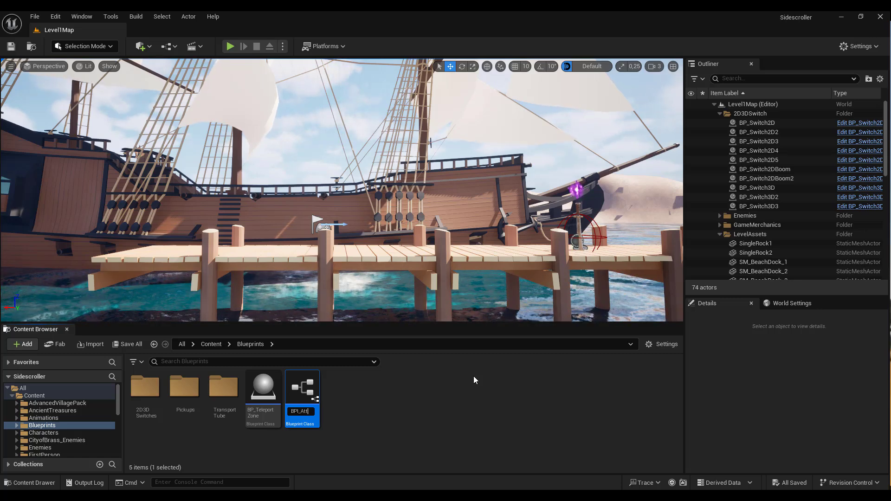
type("ack")
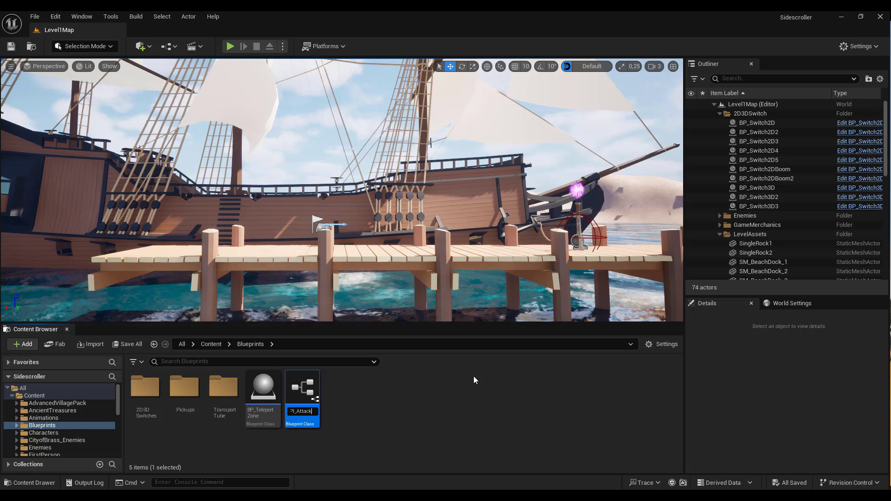
key("Return")
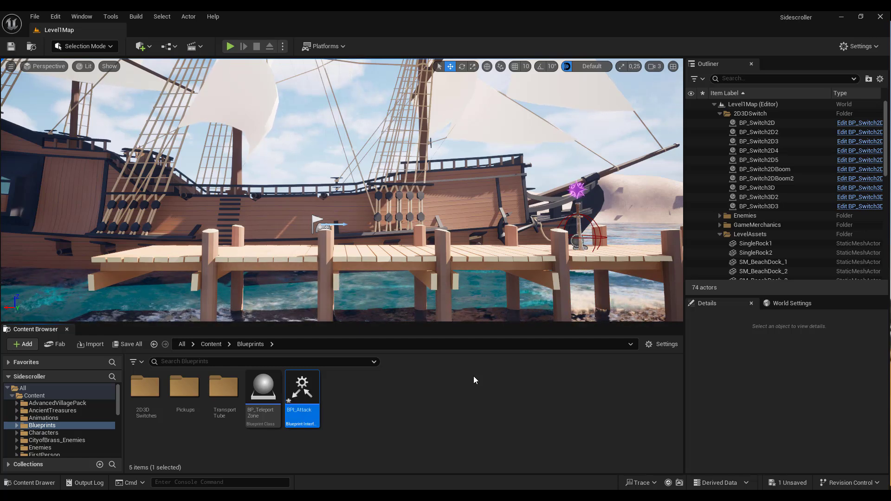
mouse_move(302, 390)
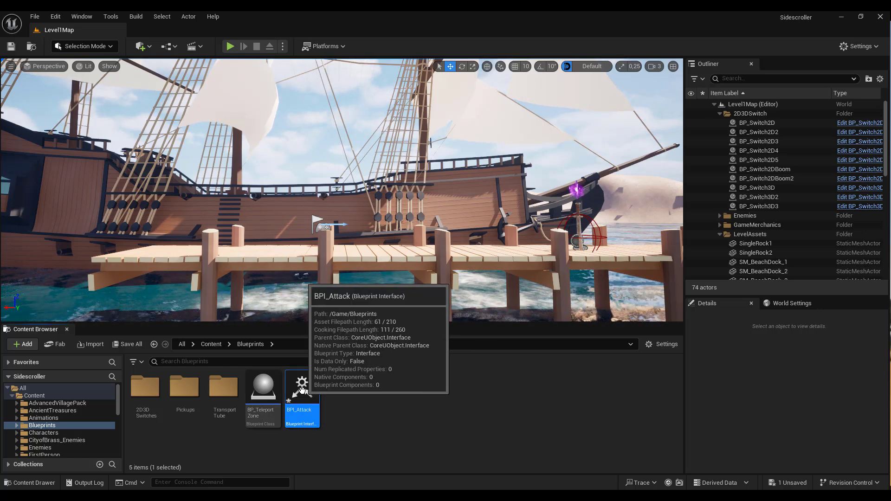
Step: Open BPI_Attack, name its first function HitDetection, and save the interface
double_click(301, 390)
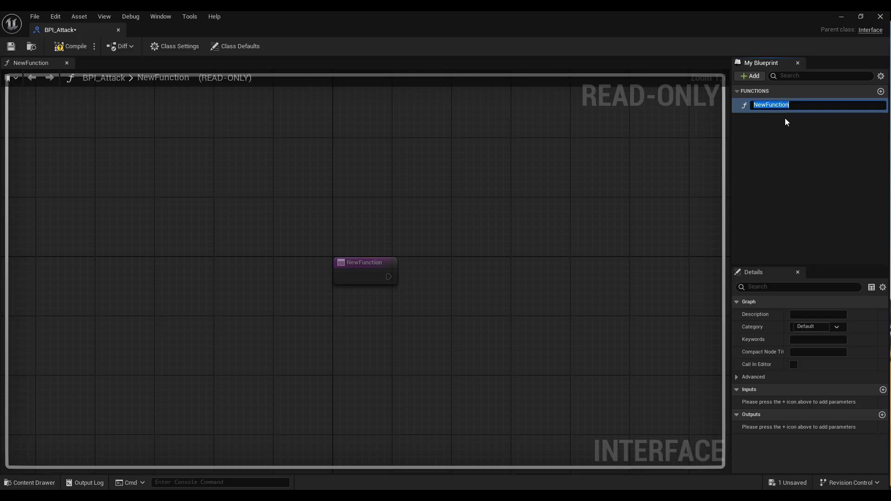
type("HitDete")
key("Return")
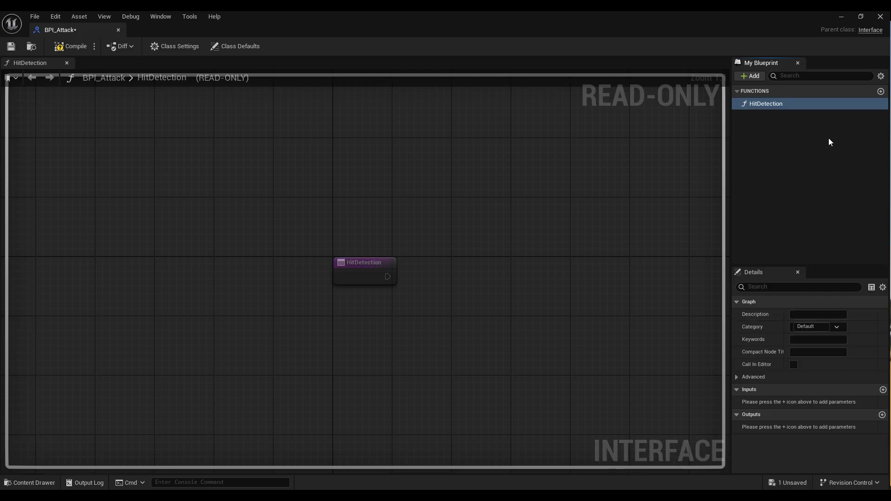
key("ctrl+s")
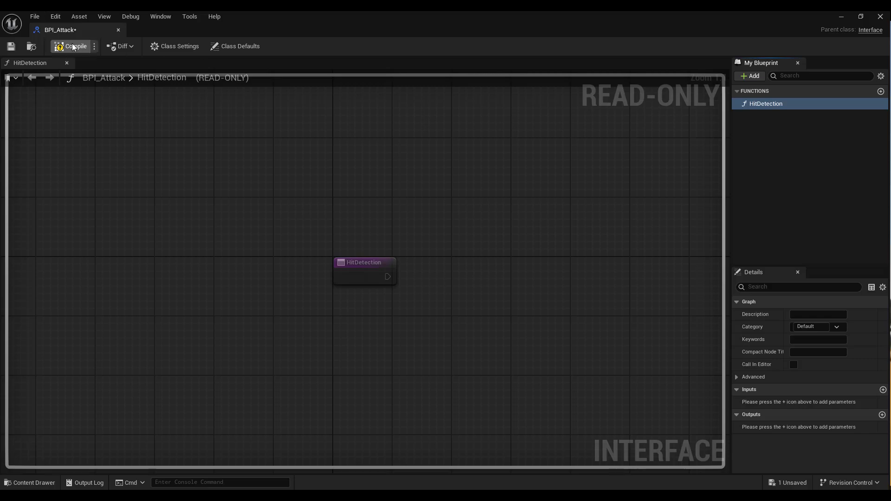
Step: Add a second interface function named HitReaction
left_click(762, 76)
left_click(772, 111)
type("HitReacti")
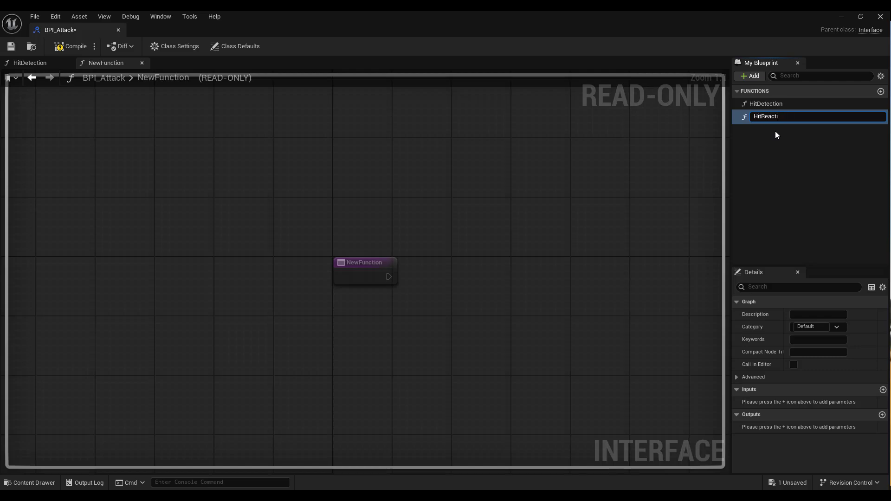
type("on")
key("Return")
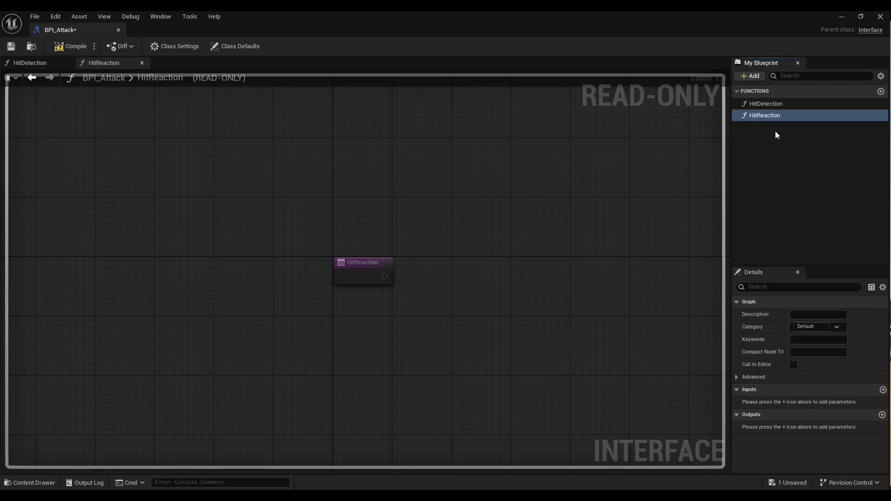
Step: Compile the interface and turn on Save on Compile in the compile options
left_click(72, 47)
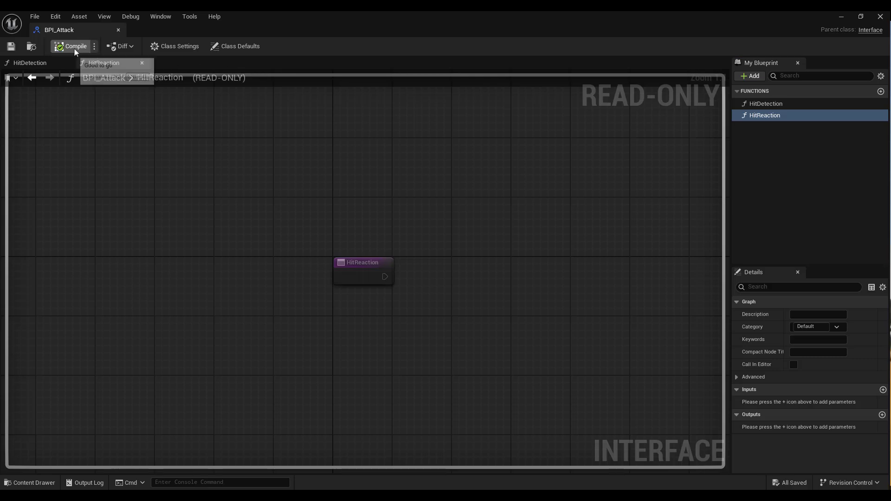
left_click(94, 46)
mouse_move(121, 63)
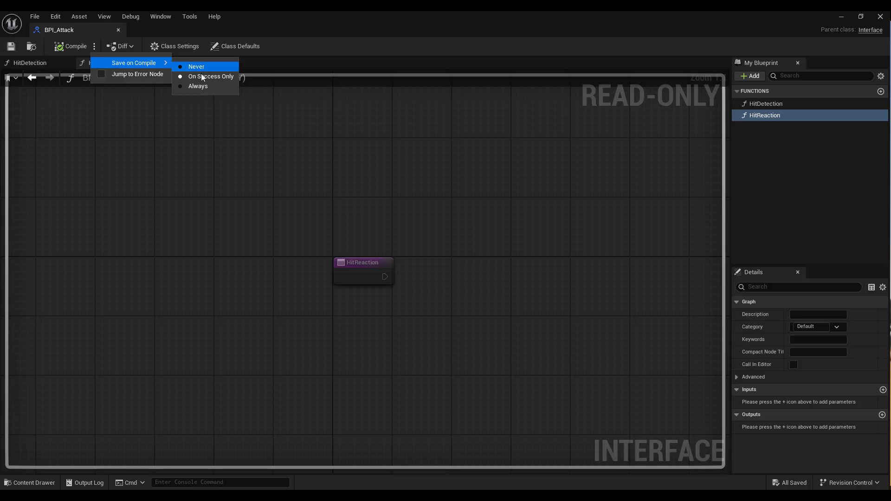
left_click(187, 121)
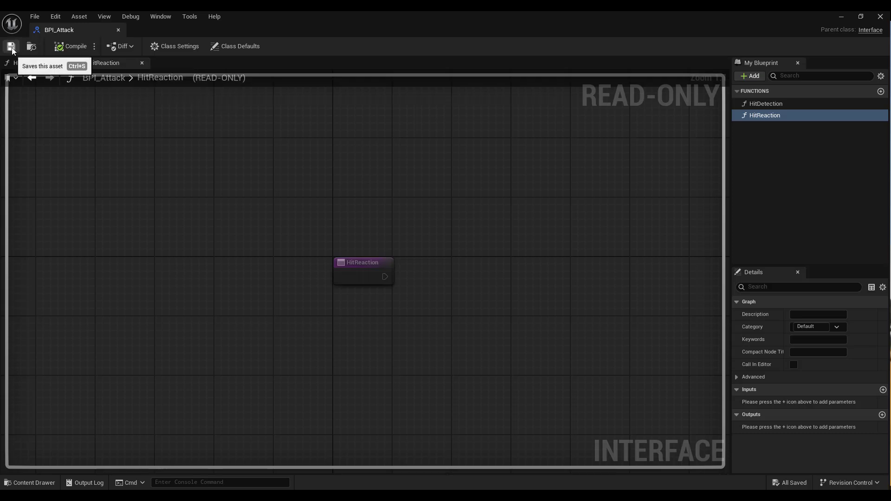
Step: Dock the BPI_Attack editor as a main-window tab, then browse from Level1Map to Content/ThirdPerson
key("super+Down")
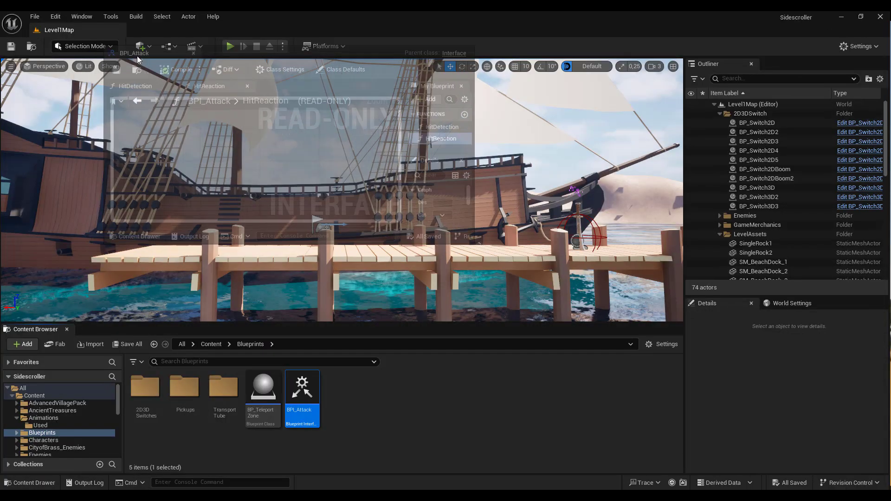
left_click_drag(137, 56, 158, 38)
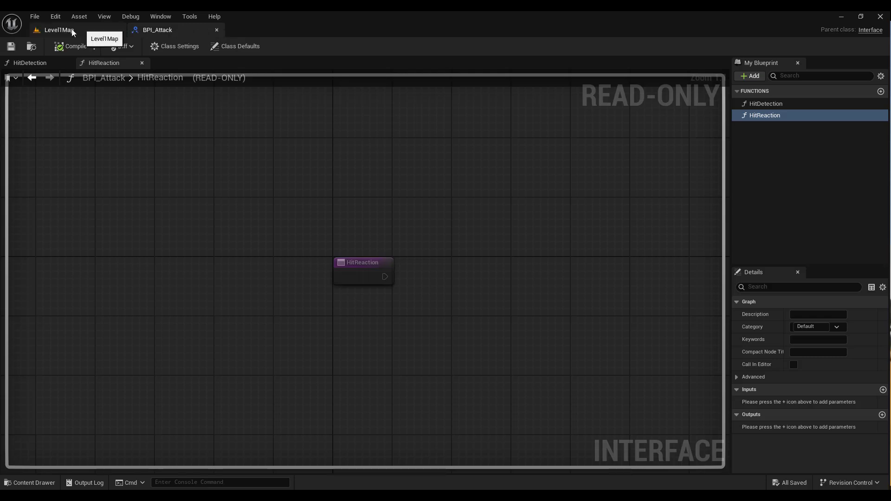
left_click(59, 29)
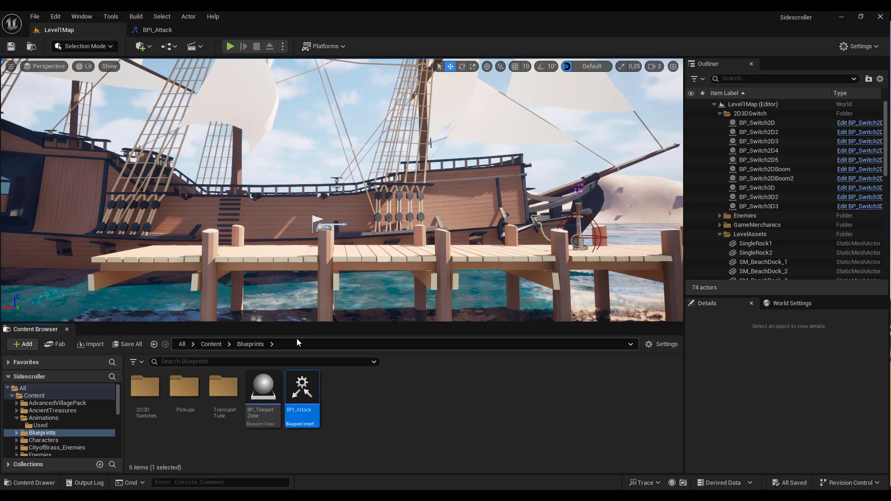
left_click(209, 344)
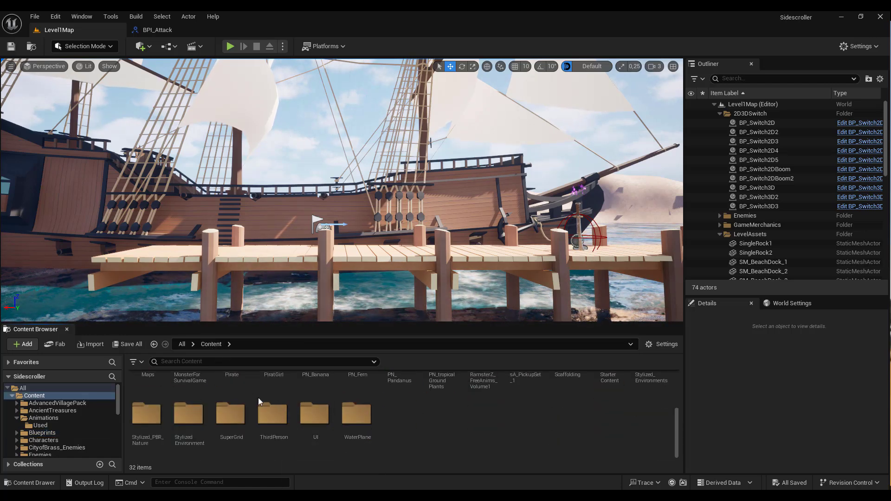
double_click(272, 437)
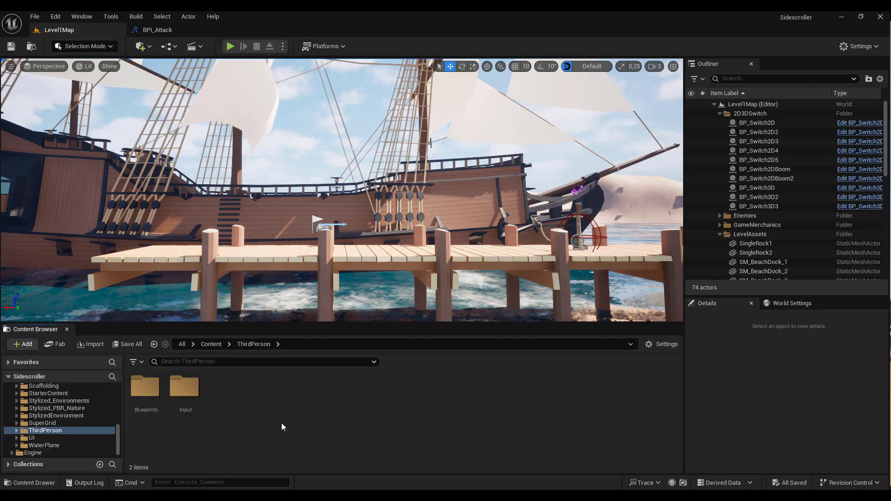
Step: Open the BP_ThirdPersonCharacter blueprint from ThirdPerson/Blueprints and widen the Details panel
double_click(145, 389)
double_click(149, 389)
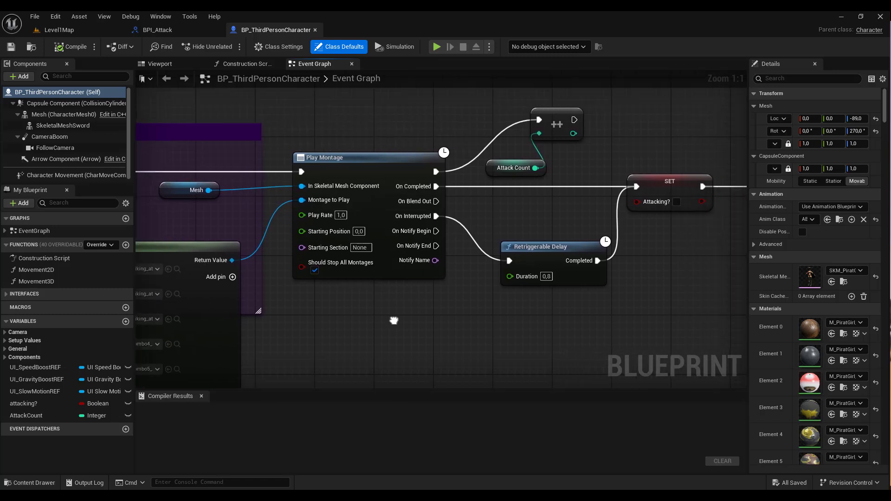
left_click_drag(748, 324, 654, 324)
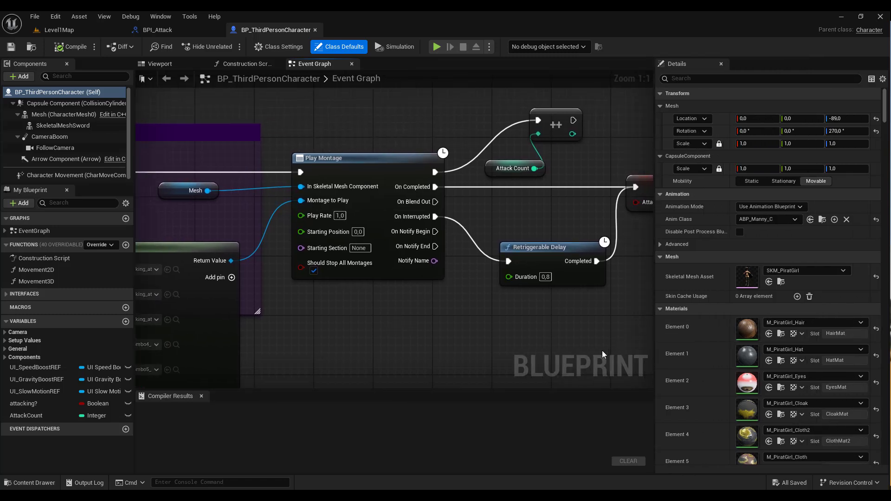
Step: Add BPI_Attack to Implemented Interfaces in Class Settings and compile the character
left_click(274, 46)
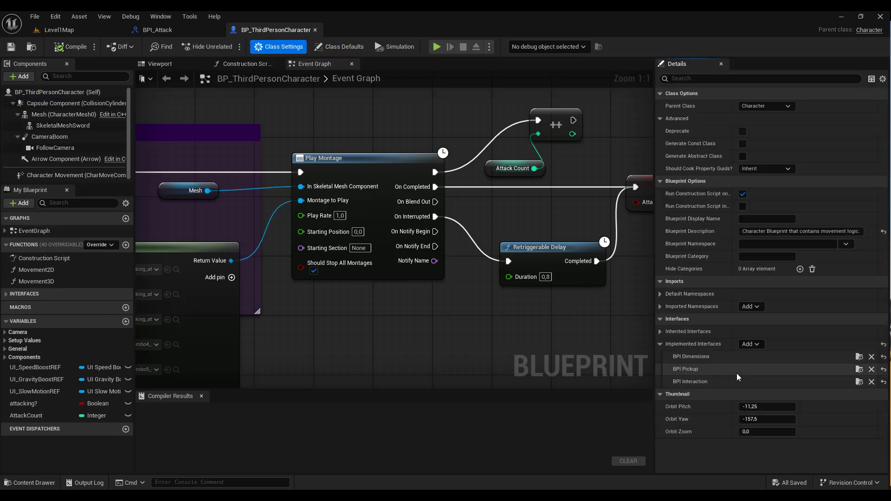
left_click(660, 344)
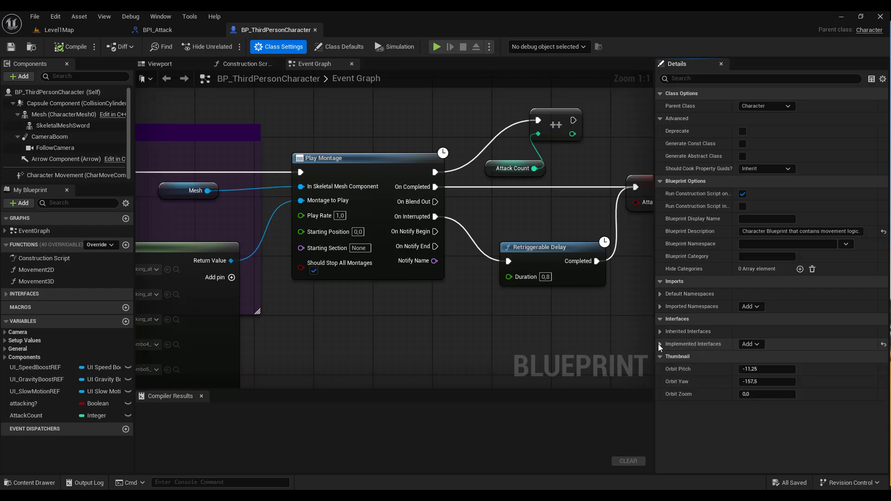
left_click(659, 344)
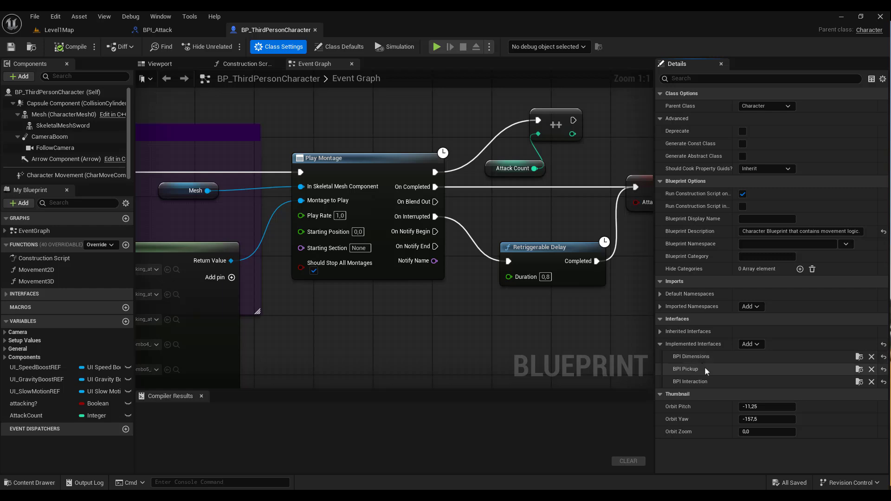
left_click(750, 343)
type("bpi")
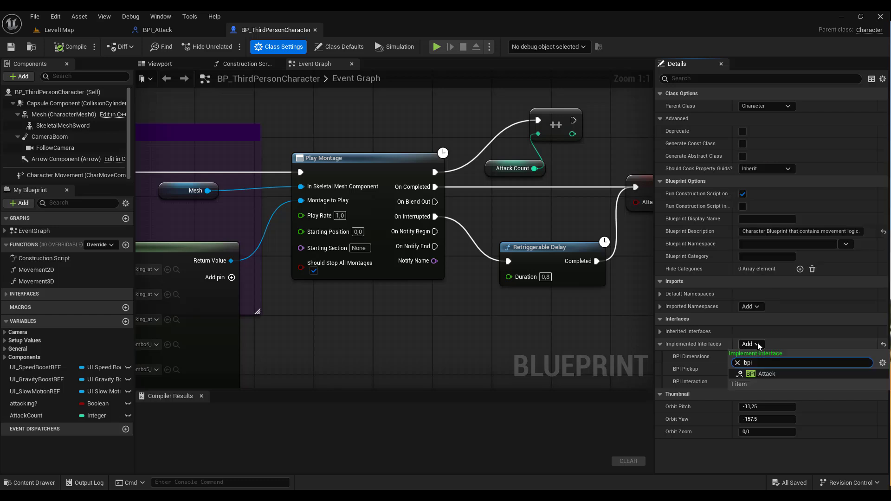
left_click(773, 373)
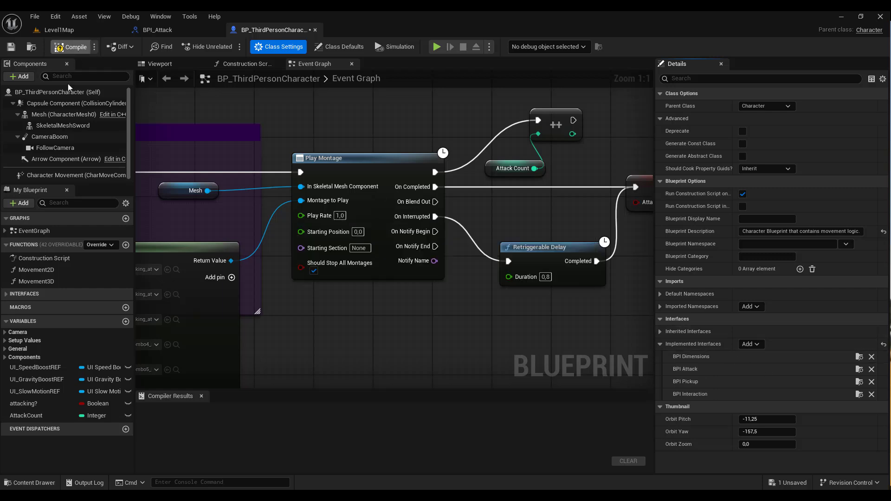
left_click(6, 295)
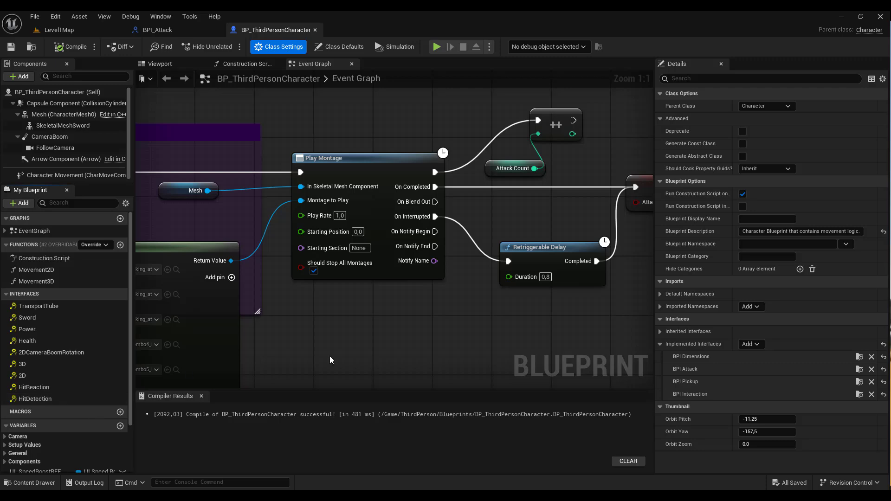
Step: Place an Event HitDetection node from BPI Attack in open Event Graph space and compile
scroll(331, 360, "down", 6)
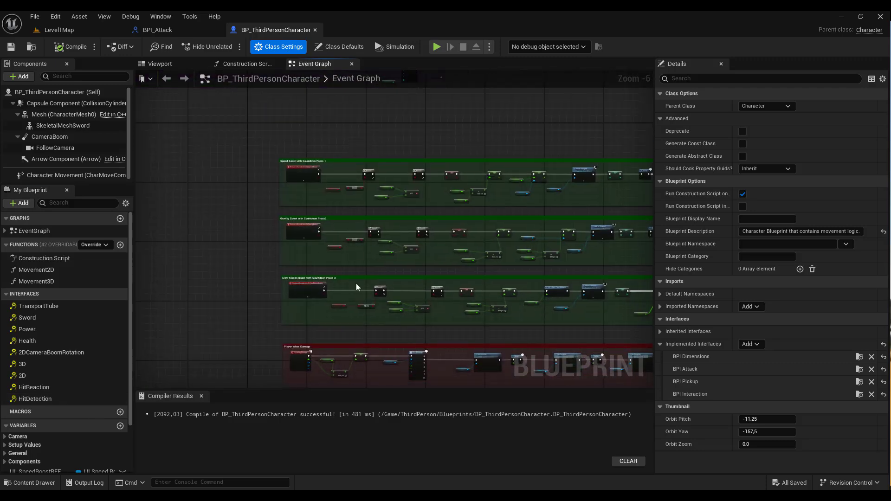
mouse_move(357, 287)
right_mouse_down()
mouse_move(379, 192)
mouse_move(407, 251)
mouse_move(368, 298)
mouse_move(339, 260)
right_mouse_up()
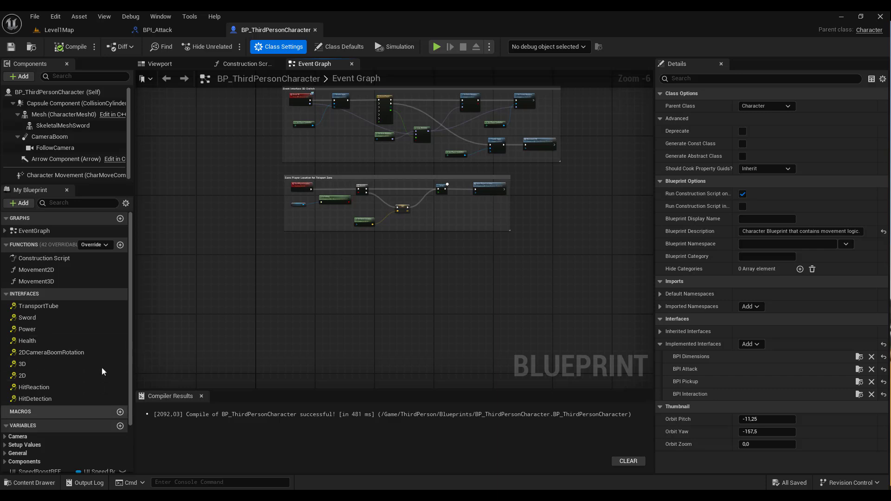
left_click(35, 399)
double_click(35, 400)
right_click_drag(247, 321, 136, 327)
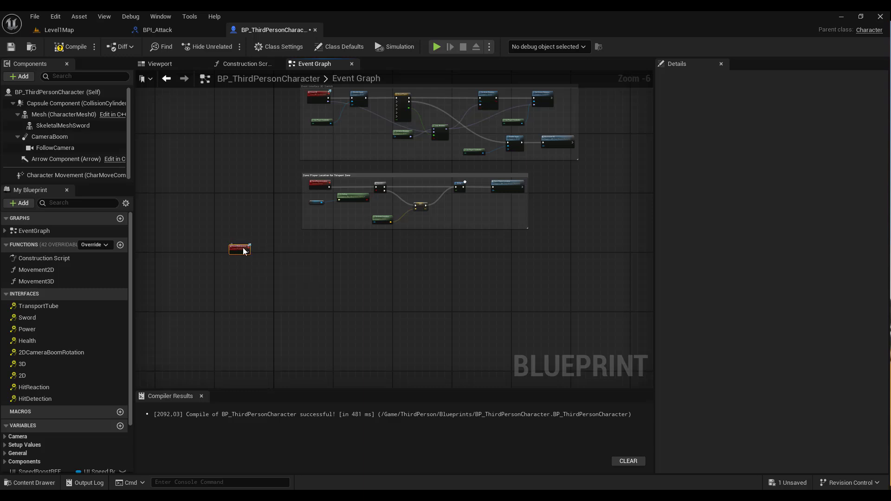
left_click_drag(240, 249, 320, 258)
scroll(364, 264, "up", 2)
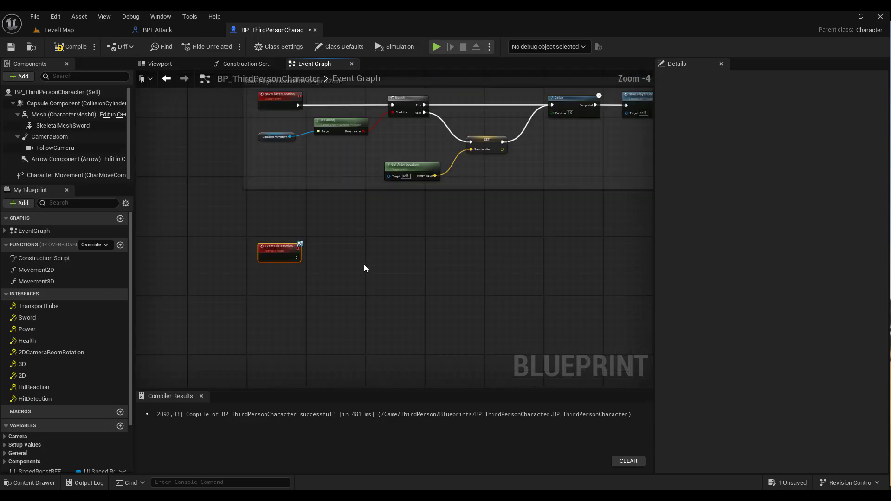
scroll(363, 264, "up", 2)
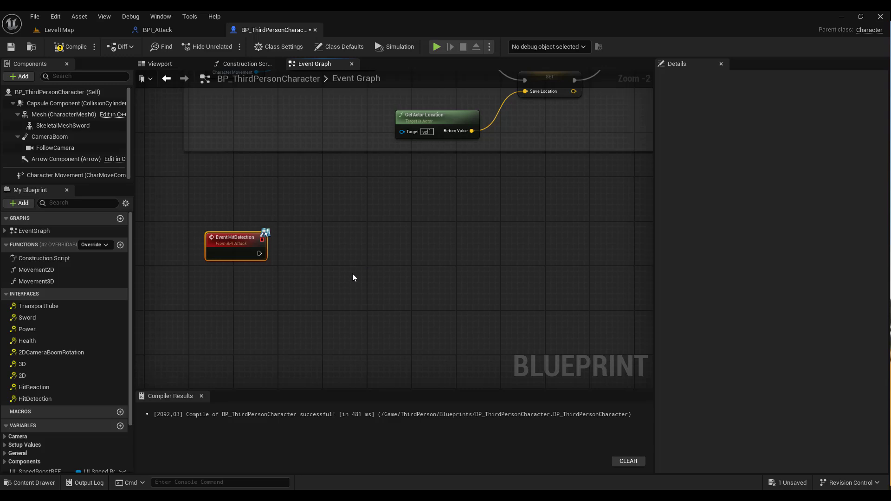
left_click(70, 47)
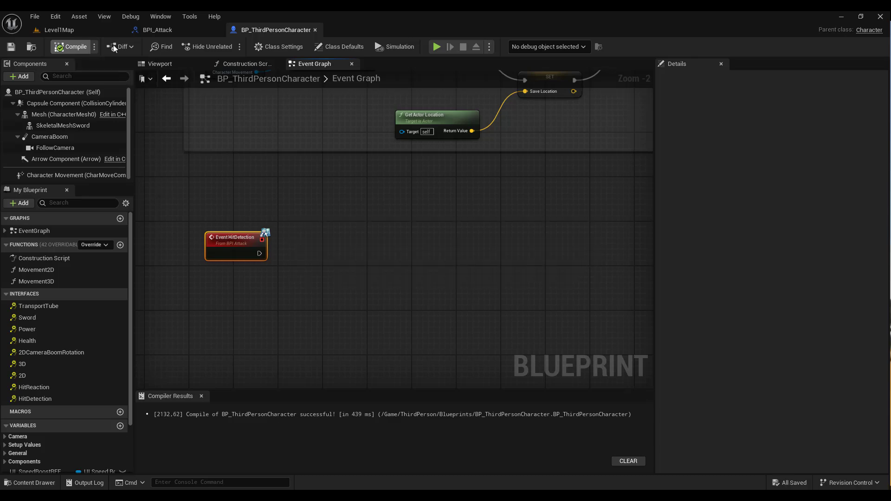
Step: Switch back to Level1Map and browse the Content Browser to Content/Animations/Used
left_click(71, 29)
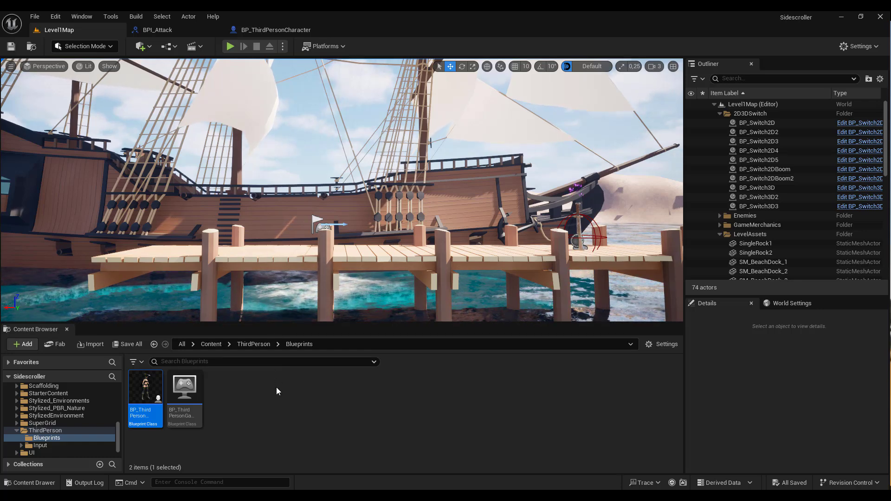
left_click(206, 344)
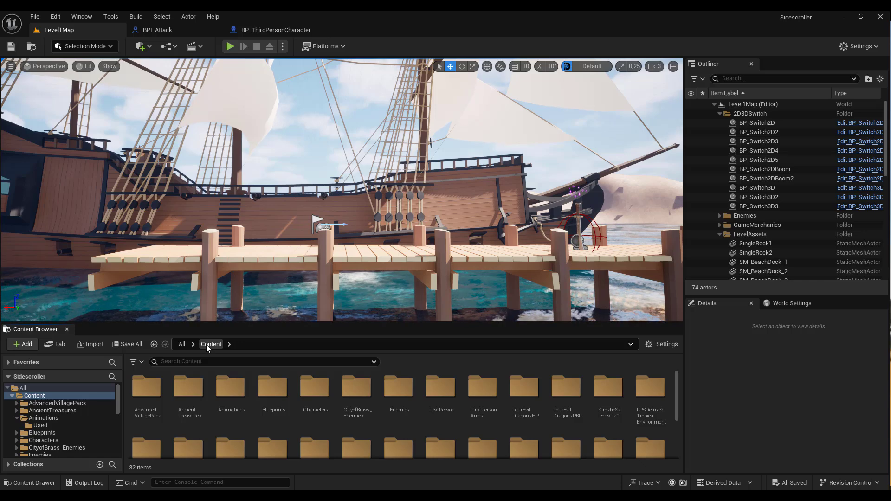
double_click(227, 385)
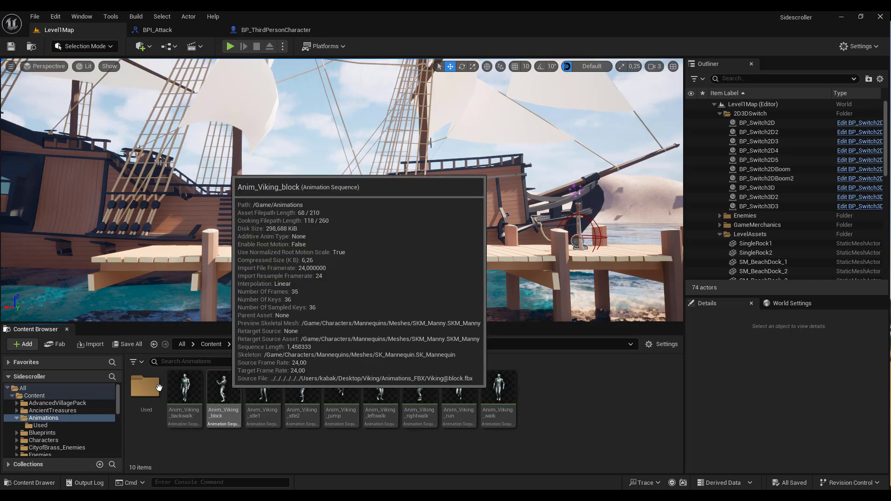
double_click(148, 388)
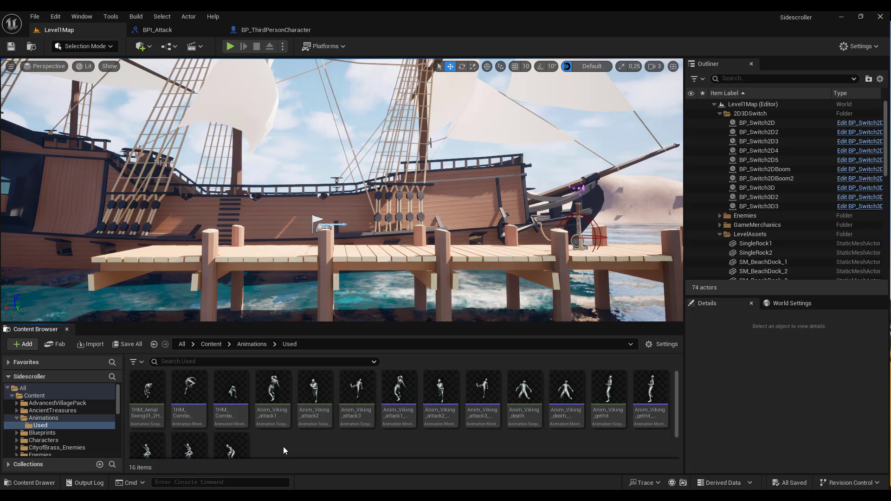
scroll(283, 446, "down", 1)
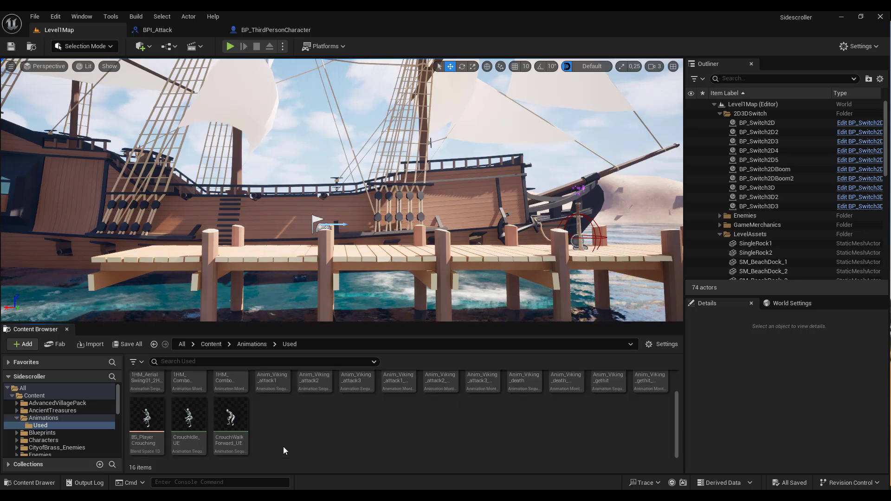
Step: Search parent classes for 'im notif', pick AnimNotifyState, and name the new Blueprint AnimNS_HitDetection
right_click(277, 416)
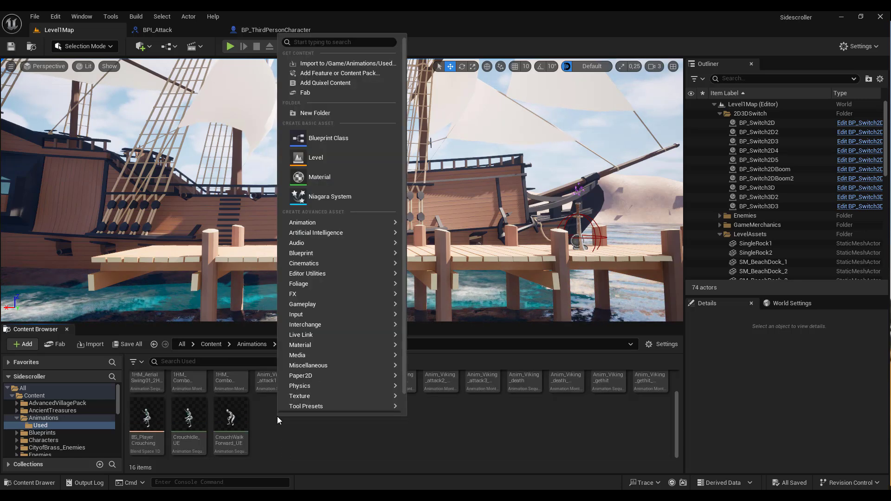
left_click(328, 141)
type("an")
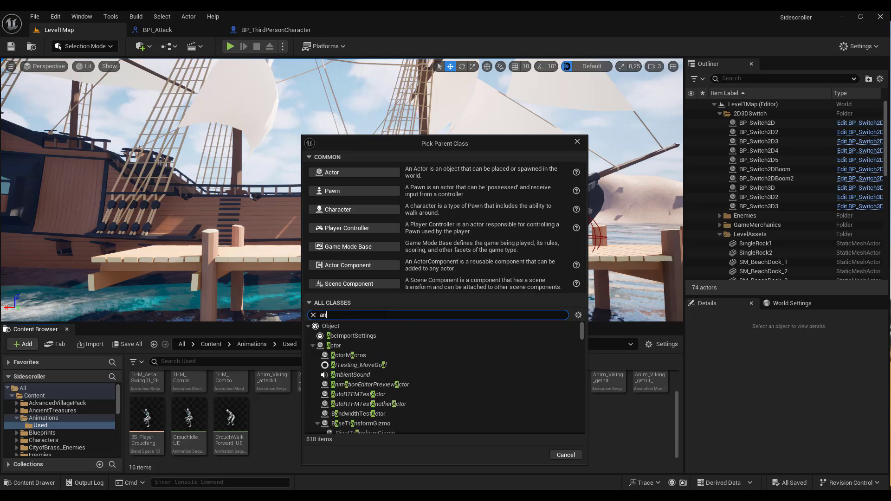
type("im noti")
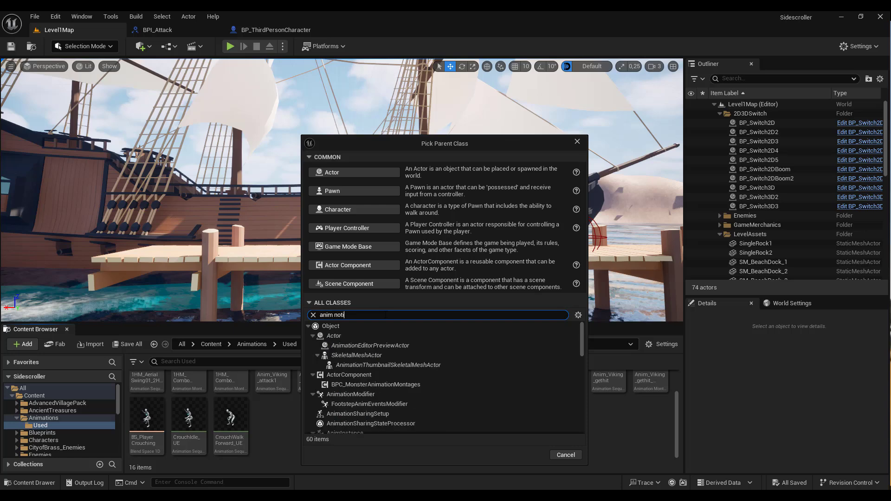
type("fy")
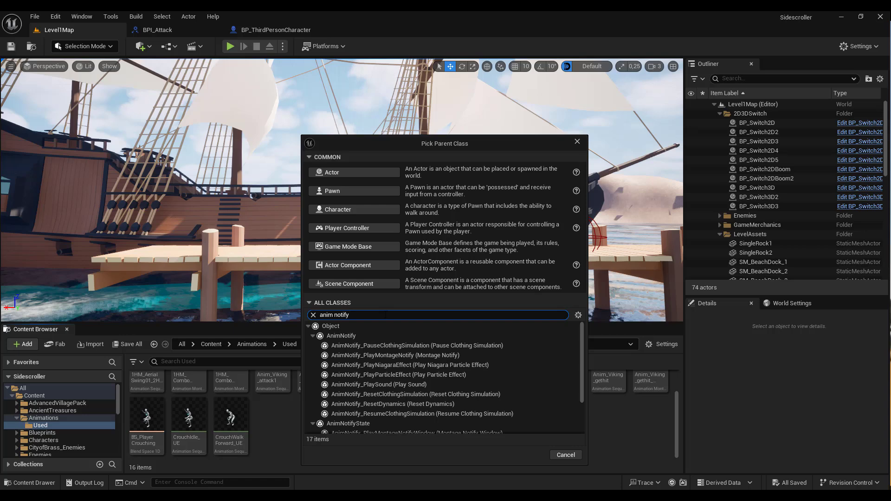
left_click(358, 423)
scroll(361, 421, "down", 1)
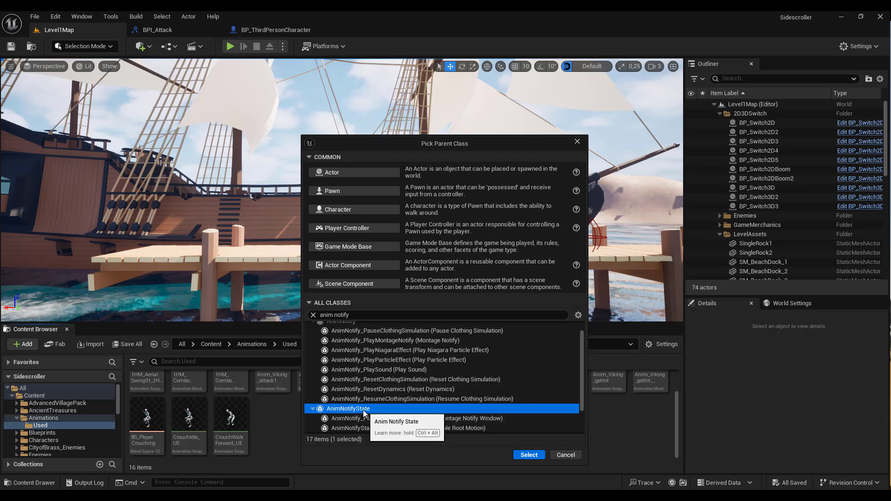
left_click(529, 455)
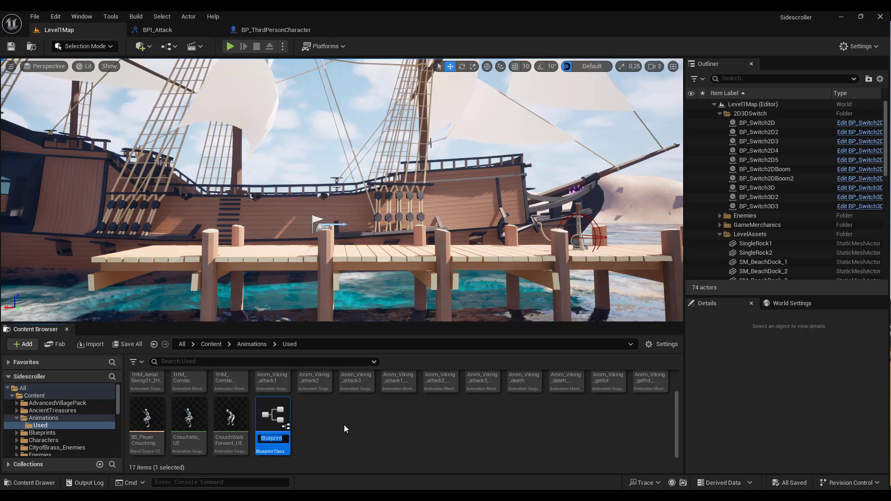
type("An")
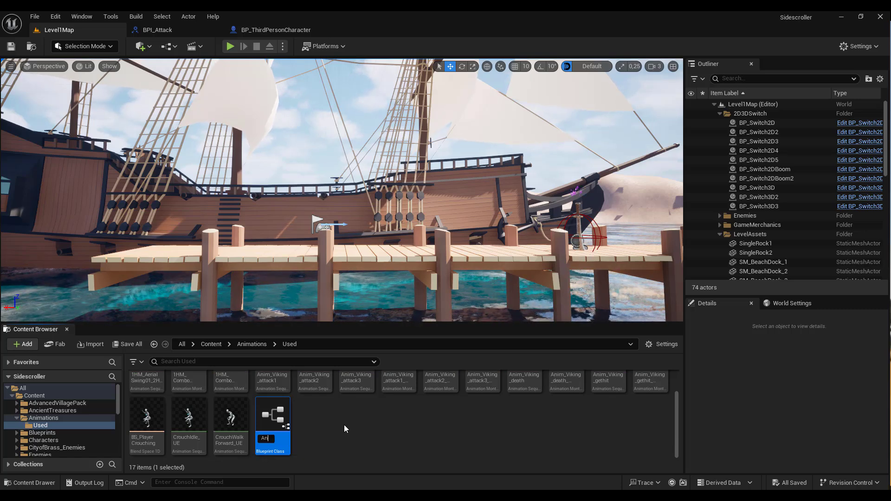
type("im")
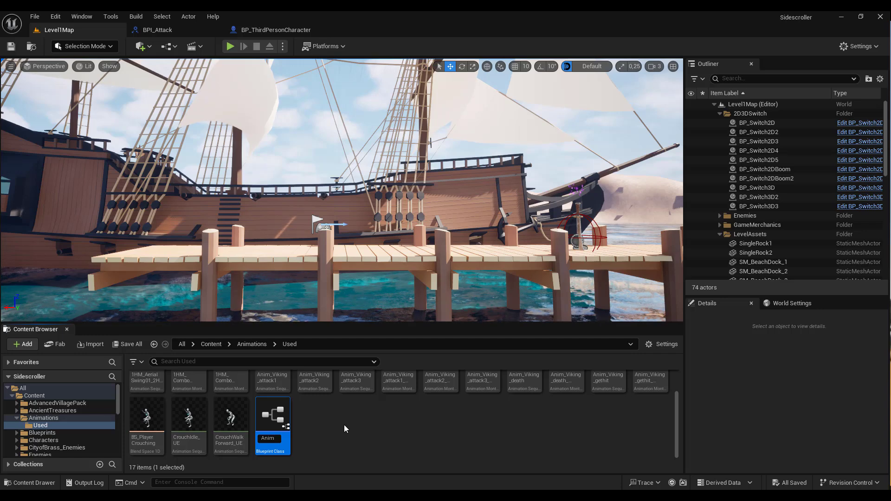
type("NS")
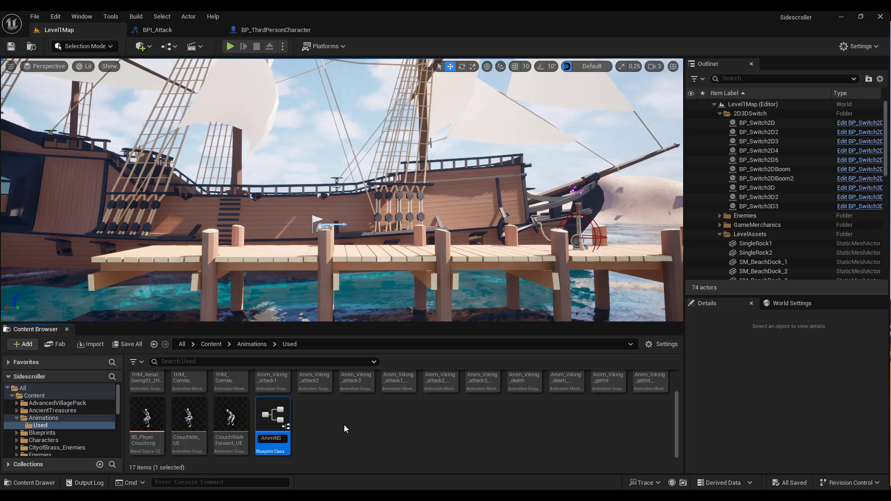
type("_")
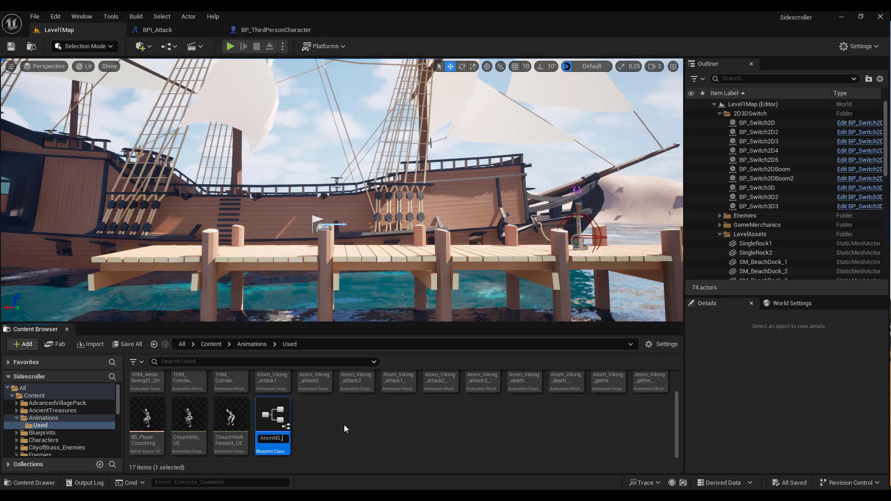
type("H")
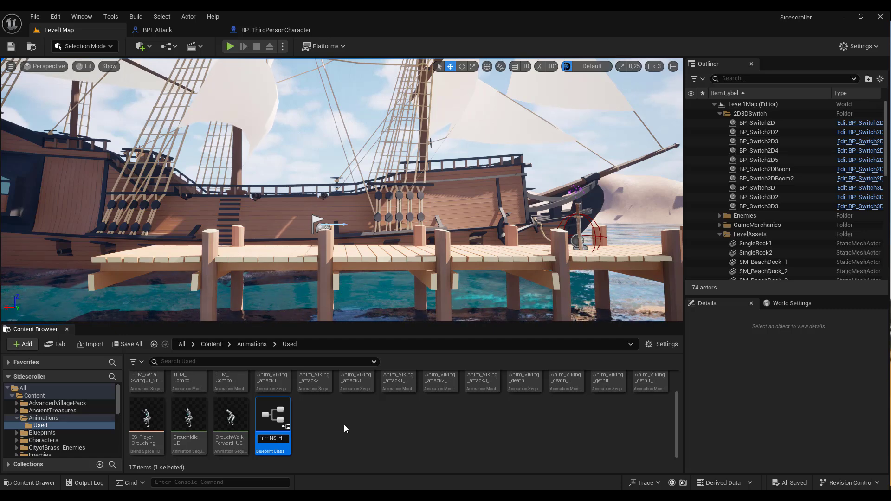
type("itDetec")
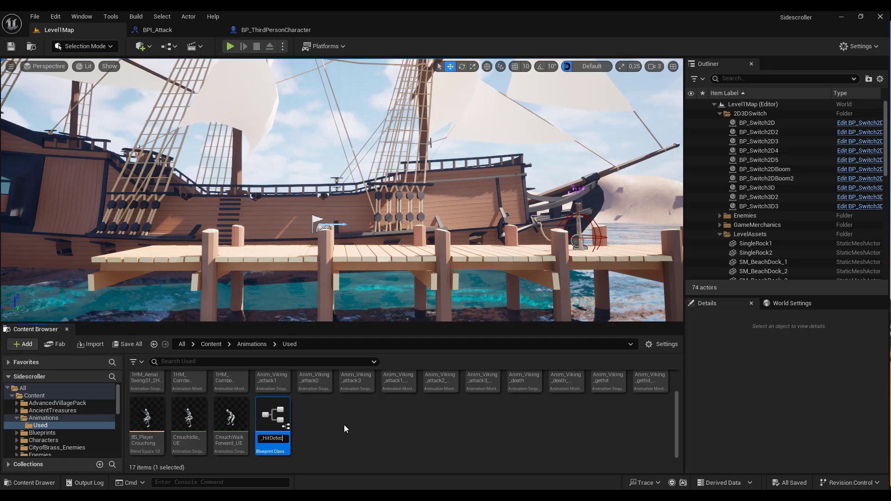
type("tion")
key("Return")
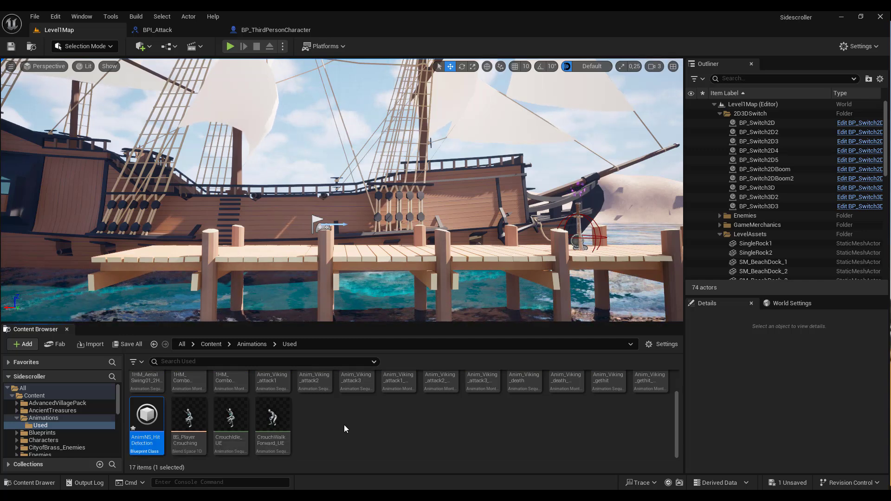
Step: Open AnimNS_HitDetection and bring up its overridable functions to choose Received_NotifyTick
double_click(148, 414)
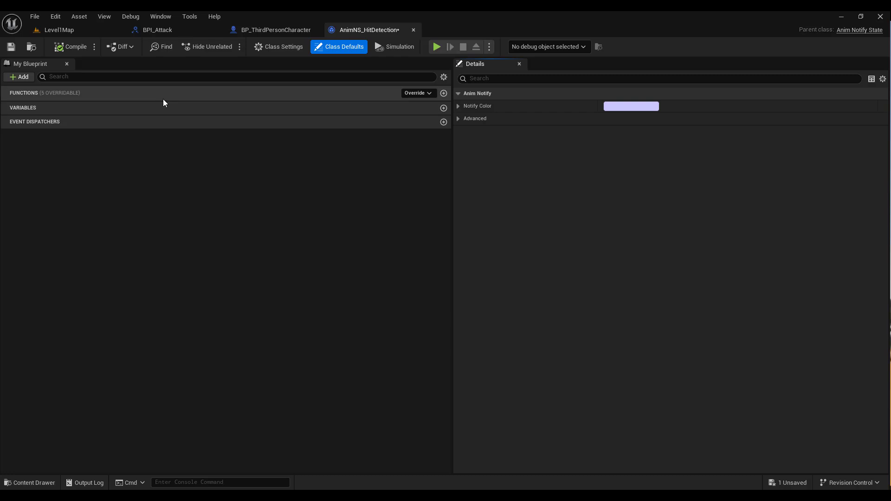
left_click(430, 92)
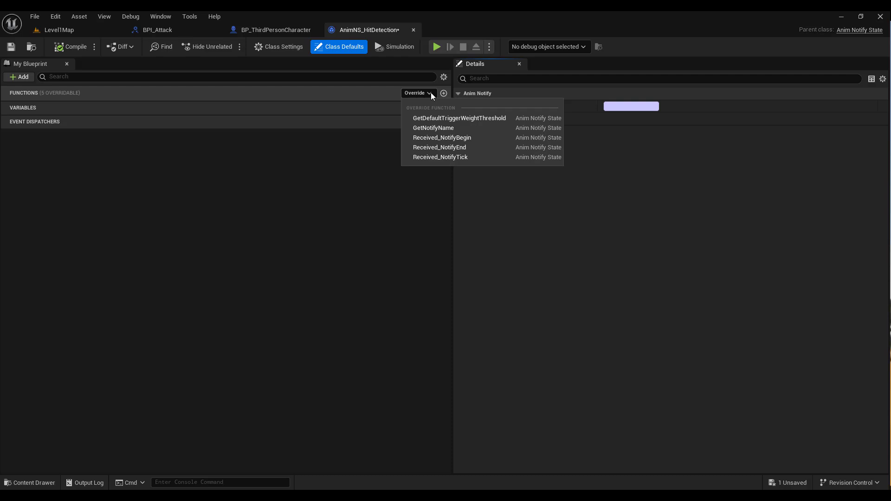
Step: Override Received_NotifyTick and move its Return Node right to make room
left_click(463, 158)
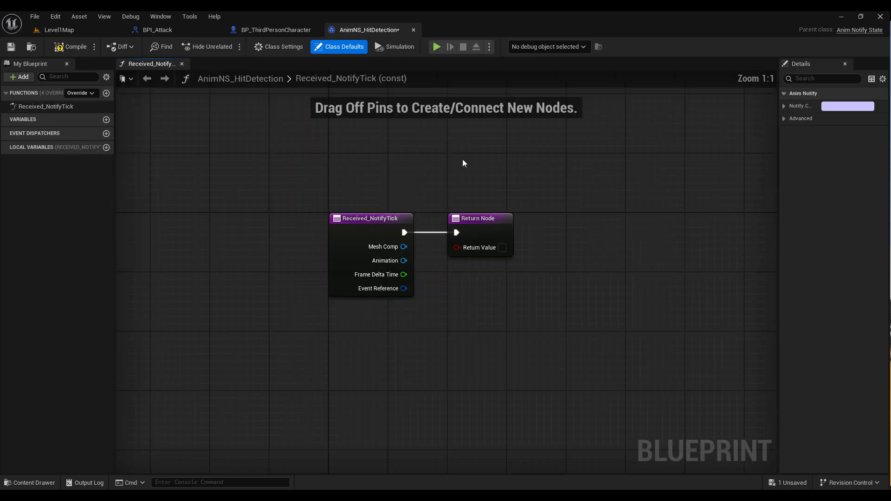
mouse_move(417, 199)
right_mouse_down()
mouse_move(337, 173)
mouse_move(251, 168)
right_mouse_up()
left_click_drag(338, 200, 694, 198)
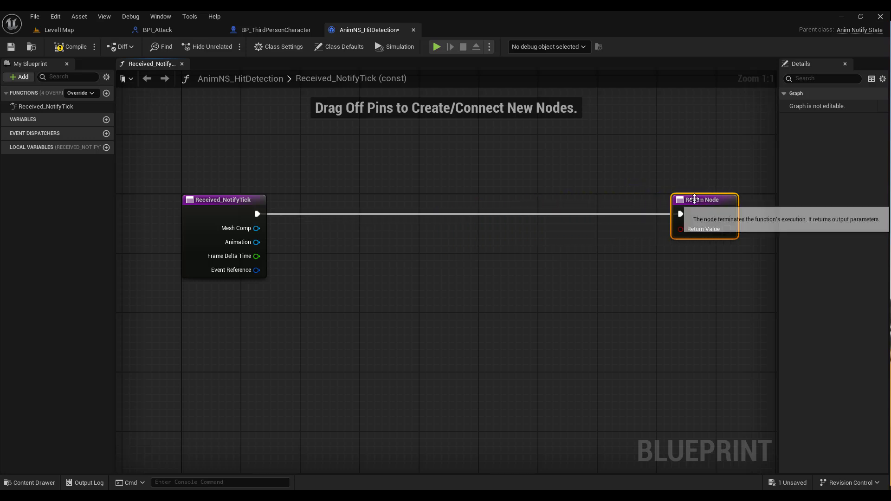
right_click_drag(438, 267, 403, 258)
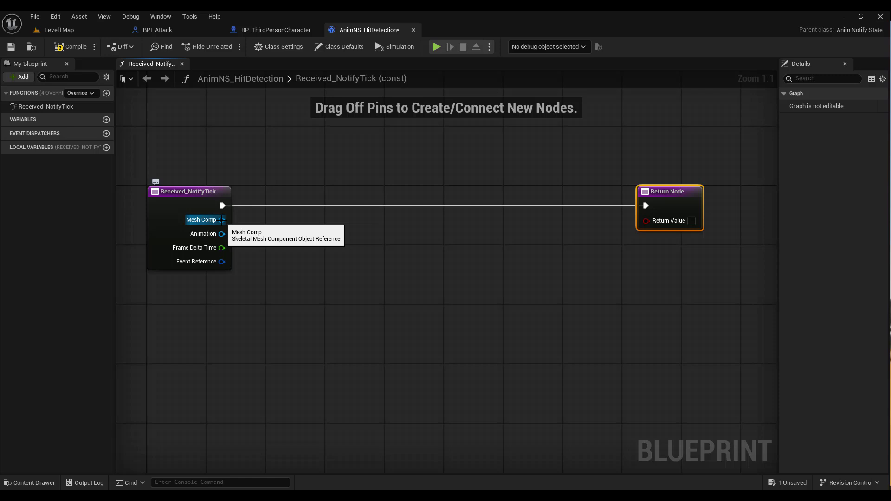
Step: Add a Get Owner node fed by Mesh Comp
left_click_drag(221, 220, 284, 266)
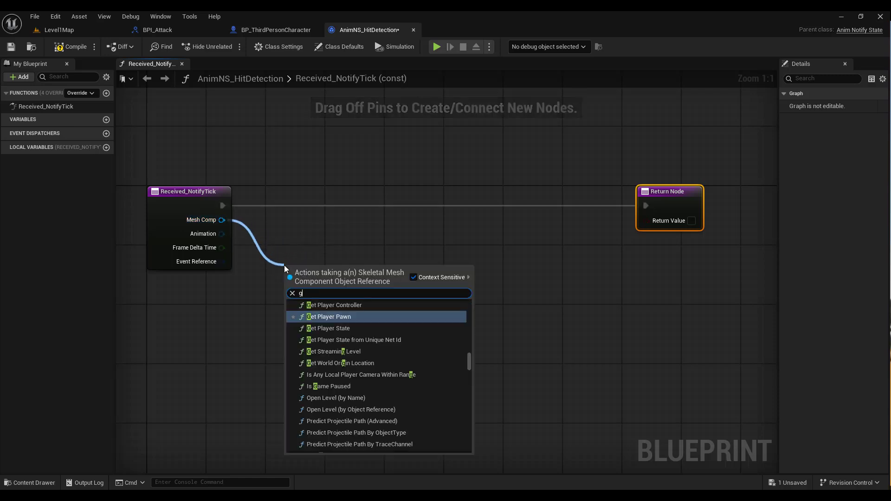
type("getr owner")
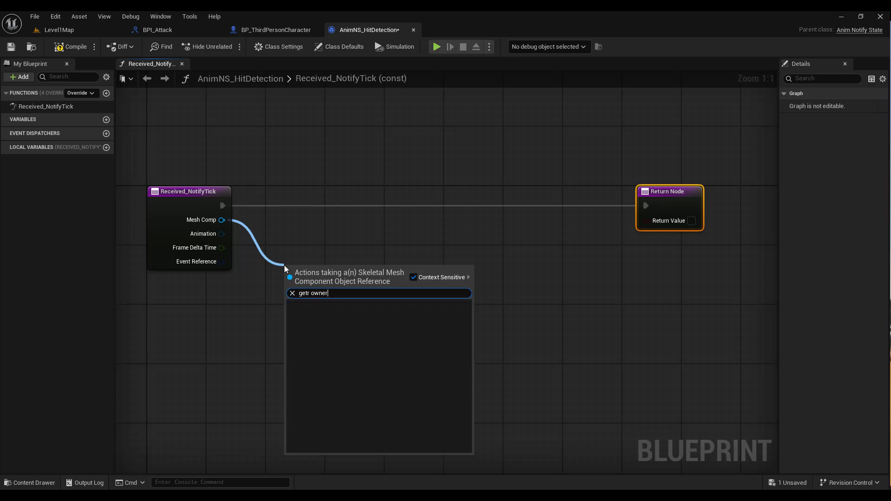
left_click(308, 293)
key("BackSpace")
key("Return")
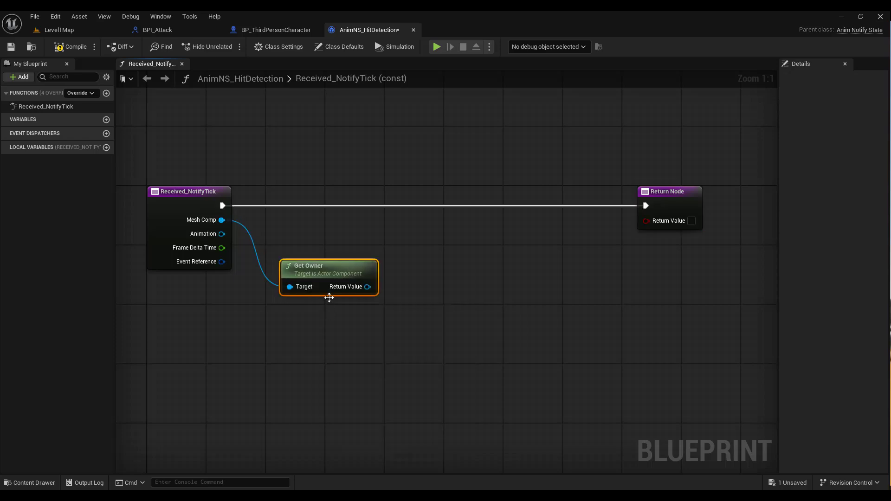
left_click_drag(330, 297, 314, 282)
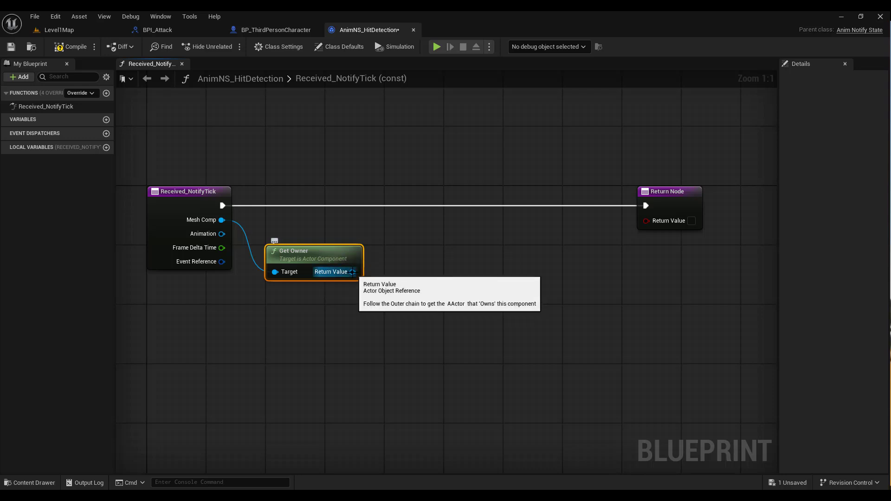
Step: Add an Actor Has Tag node on the owner, checking for tag 'Player'
left_click_drag(353, 272, 401, 235)
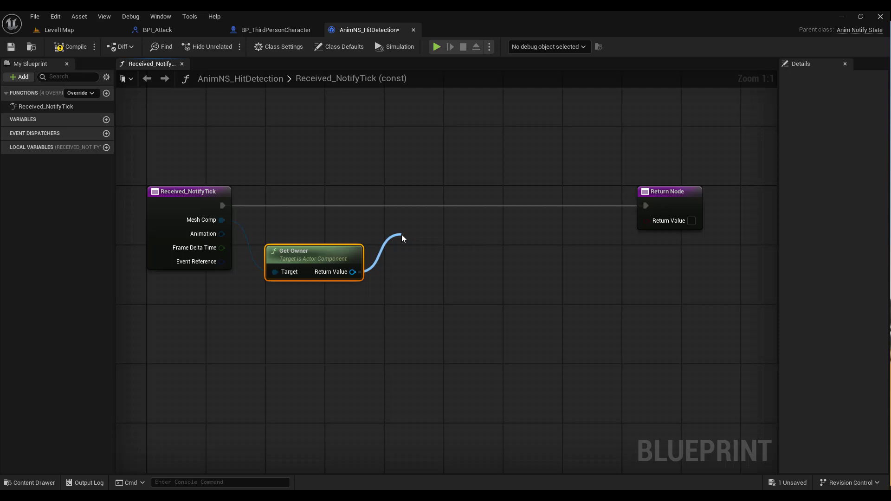
type("actor has")
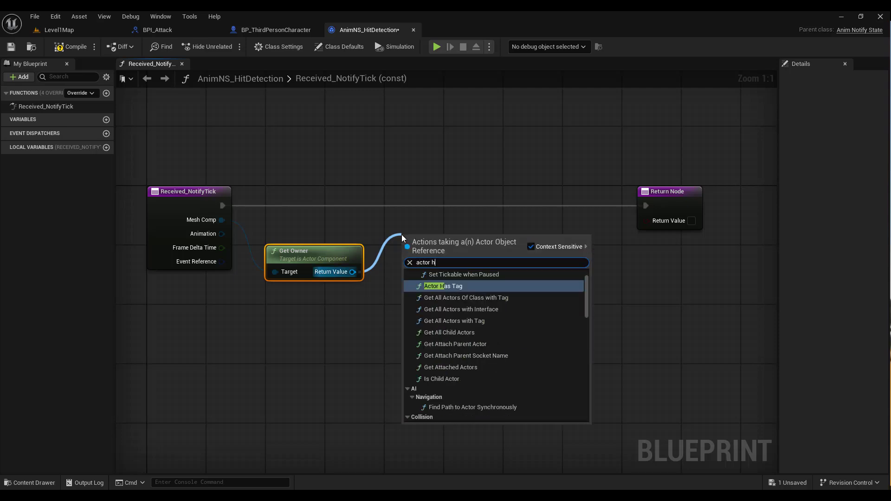
left_click(438, 283)
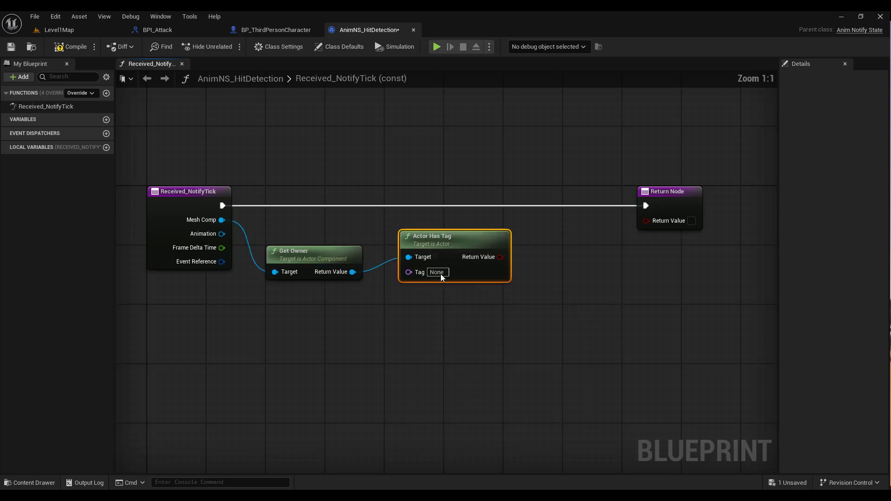
left_click(440, 273)
type("Player")
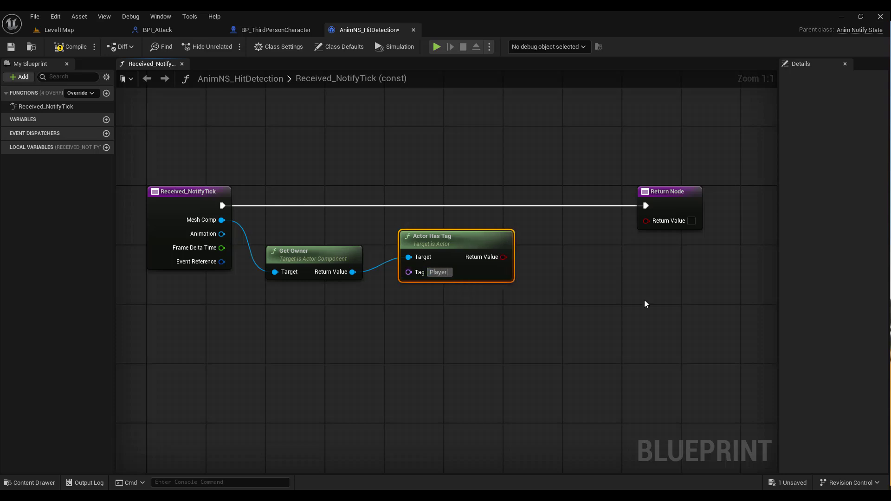
key("Return")
Step: Insert a Branch before the Return Node, driven by the Actor Has Tag result
mouse_move(222, 205)
left_mouse_down()
mouse_move(402, 221)
mouse_move(538, 204)
left_mouse_up()
type("bra")
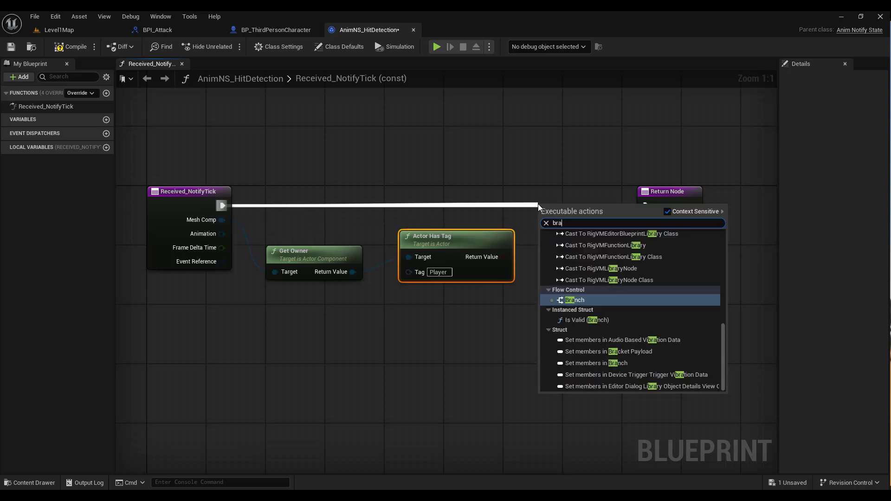
type("nch")
key("Return")
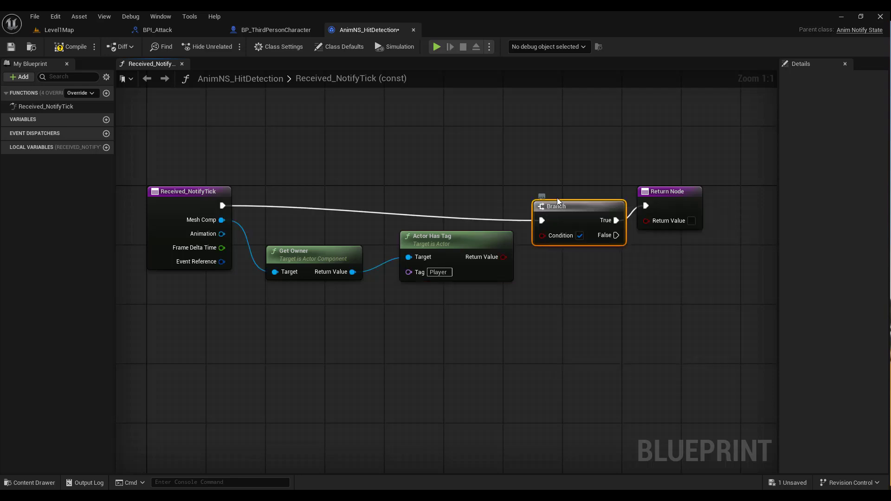
left_click_drag(539, 205, 531, 190)
left_click_drag(504, 257, 534, 221)
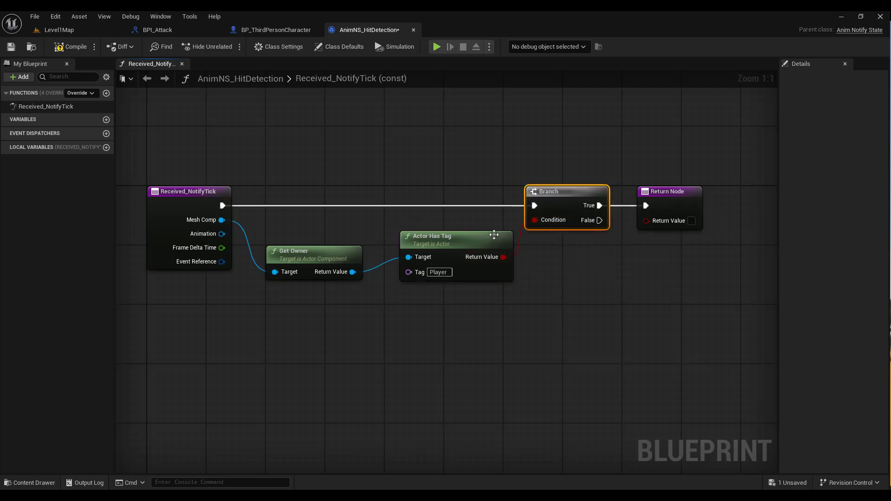
left_click_drag(457, 242, 449, 255)
left_click_drag(331, 258, 302, 295)
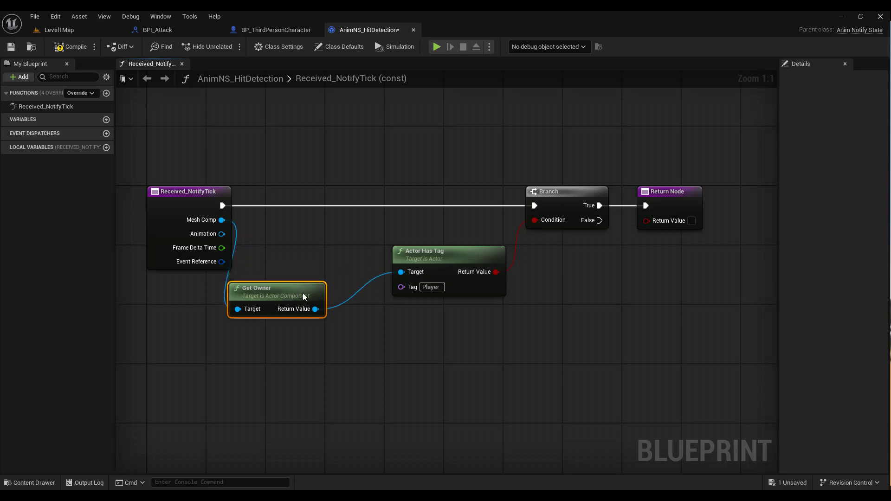
left_click_drag(420, 254, 375, 224)
right_click_drag(483, 288, 411, 281)
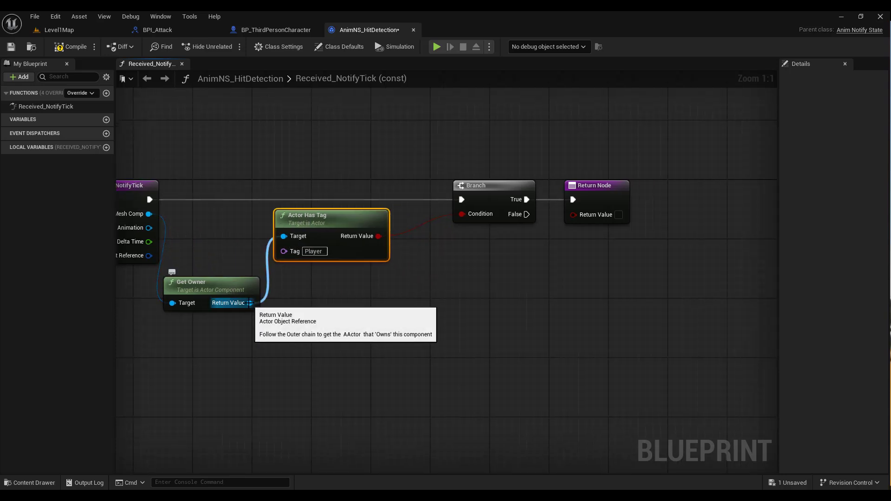
Step: Add a Does Object Implement Interface node on the owner, testing for BPI_Attack
left_click_drag(250, 302, 424, 311)
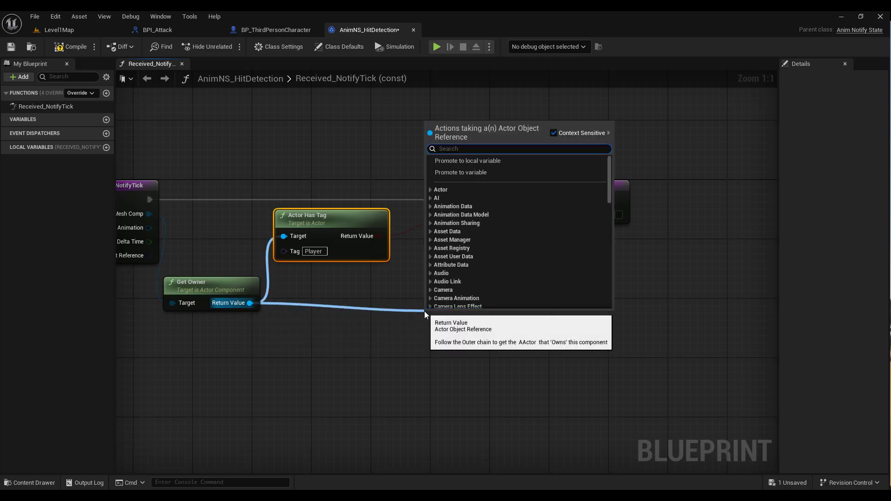
type("does ob")
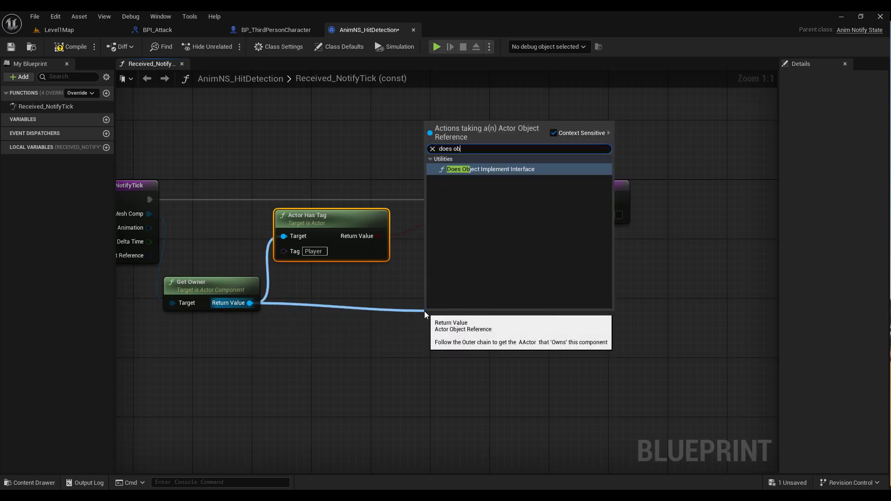
left_click(513, 171)
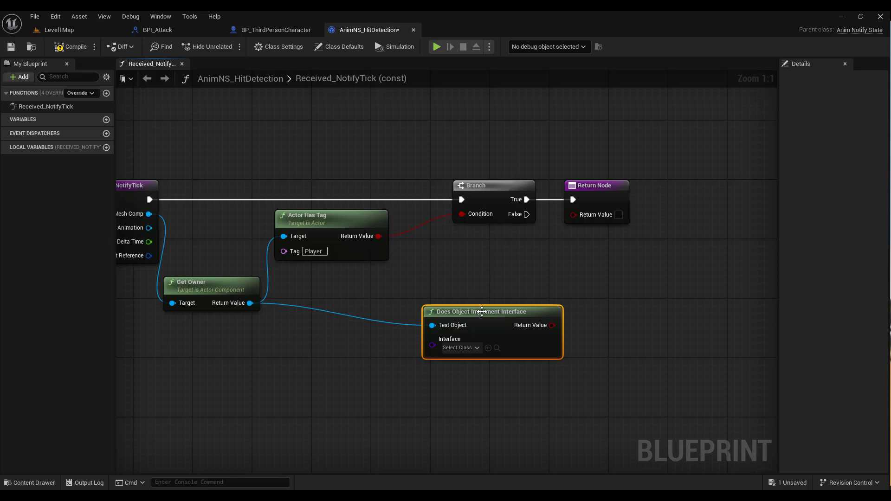
left_click_drag(482, 310, 445, 284)
left_click(424, 319)
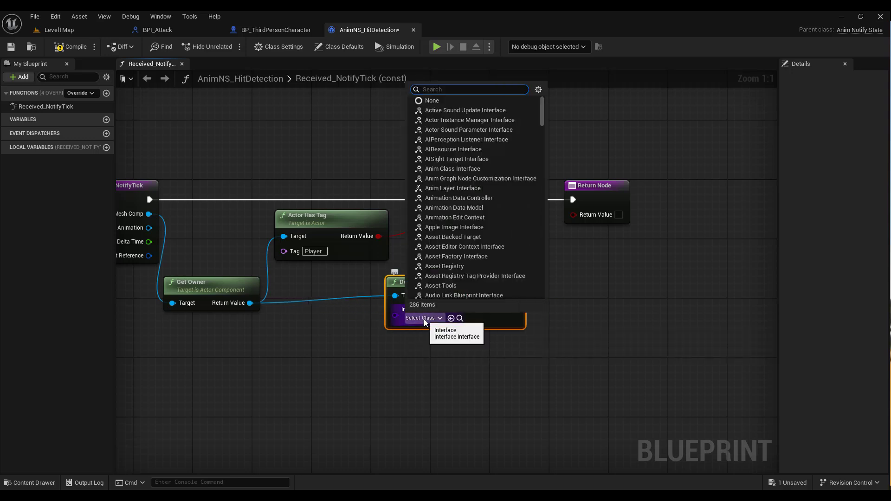
type("bpi")
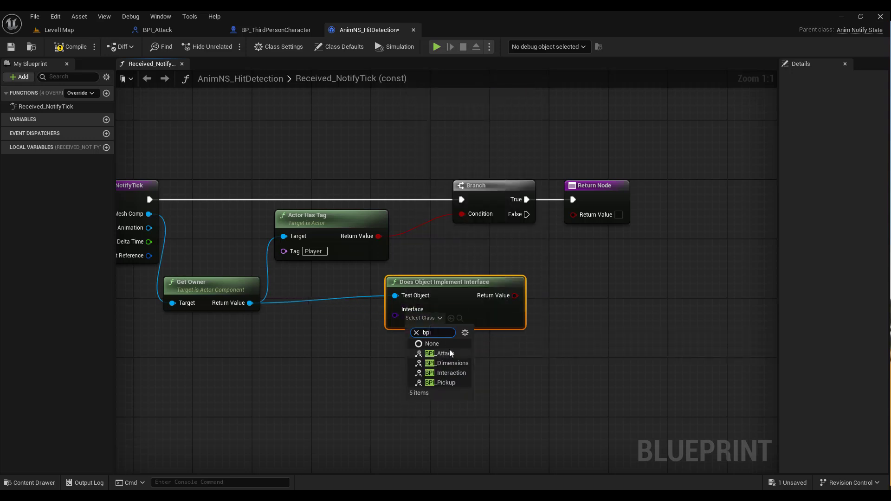
left_click(453, 354)
right_click_drag(506, 352, 399, 337)
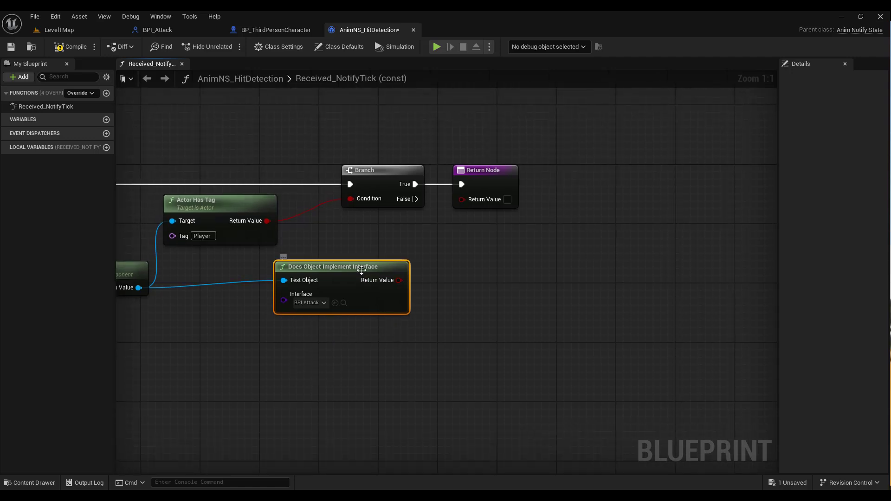
left_click_drag(359, 267, 382, 252)
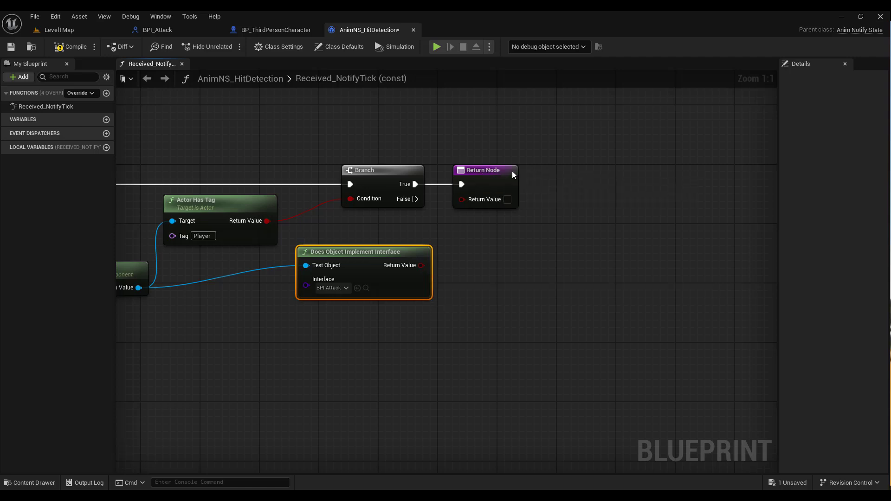
left_click_drag(491, 172, 719, 172)
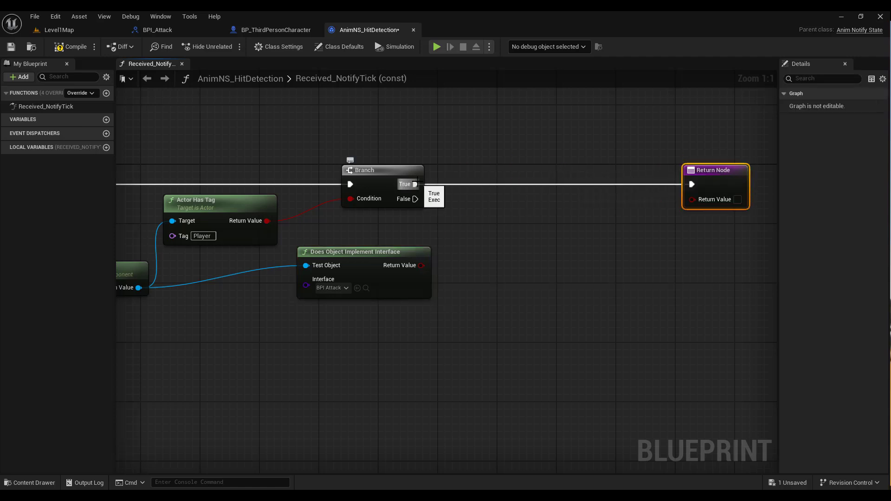
Step: Add a second Branch off the first Branch's True, conditioned on the interface check
left_click_drag(416, 184, 510, 187)
type("branch")
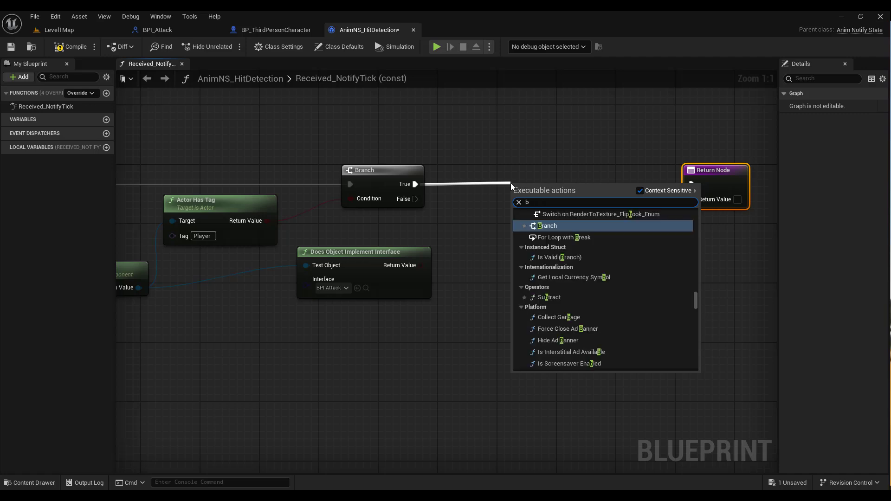
key("Return")
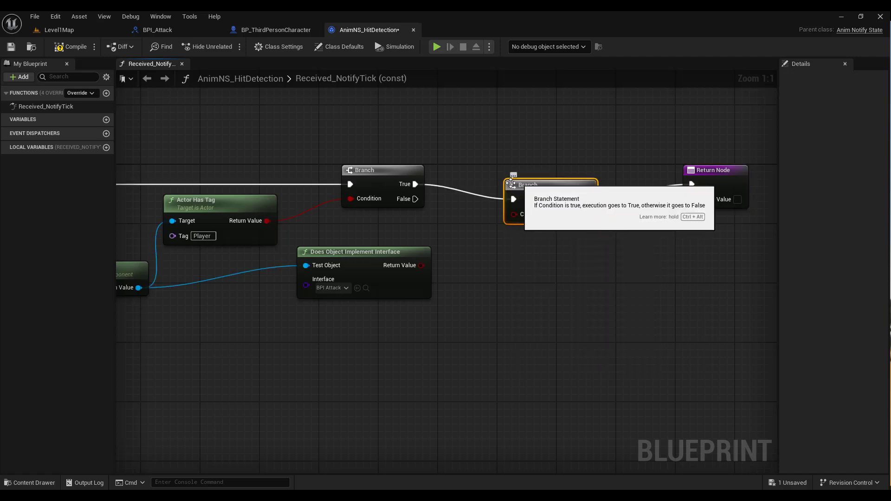
left_click_drag(421, 265, 506, 199)
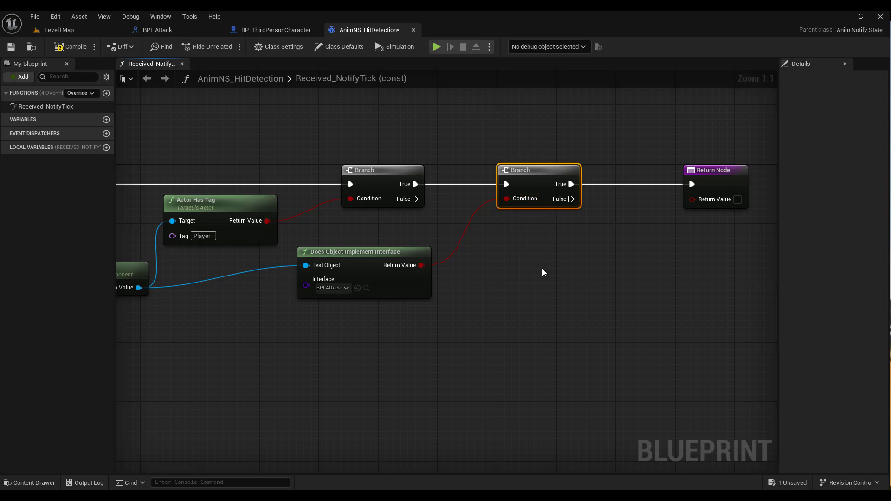
right_click_drag(544, 273, 445, 272)
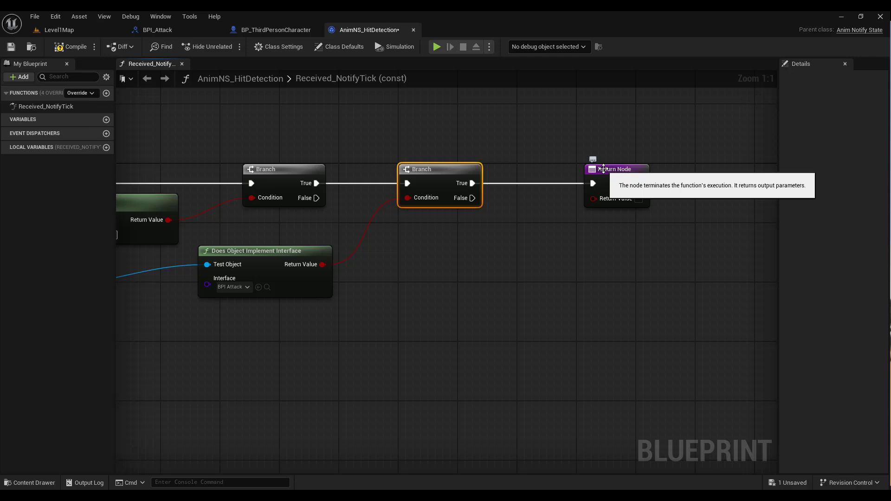
left_click_drag(603, 168, 710, 169)
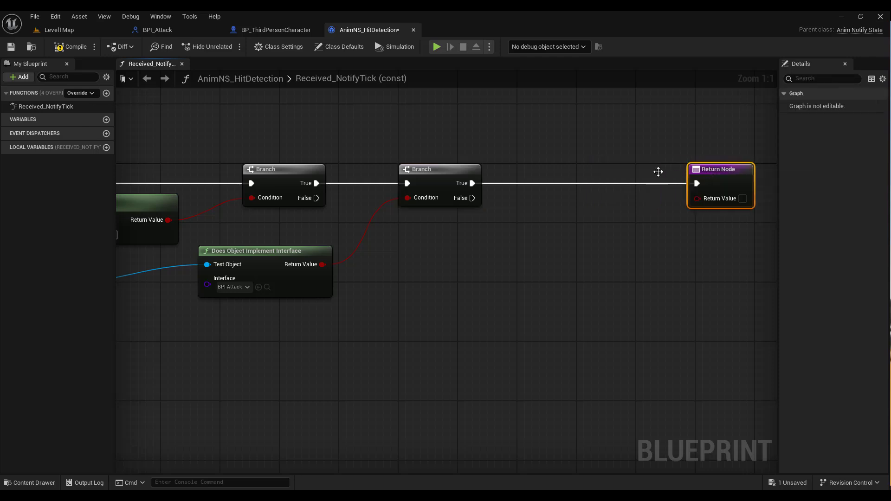
Step: Call Hit Detection (Message) from the second Branch's True, targeting the owner
left_click_drag(472, 183, 558, 183)
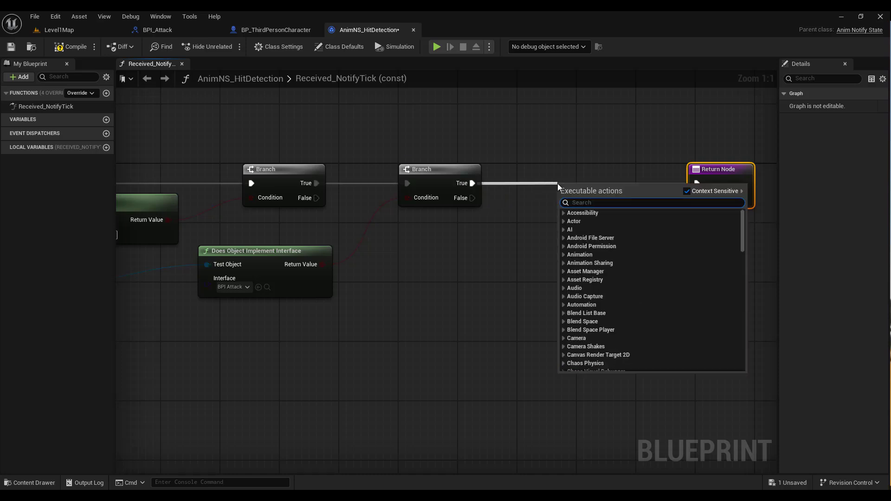
type("hit det")
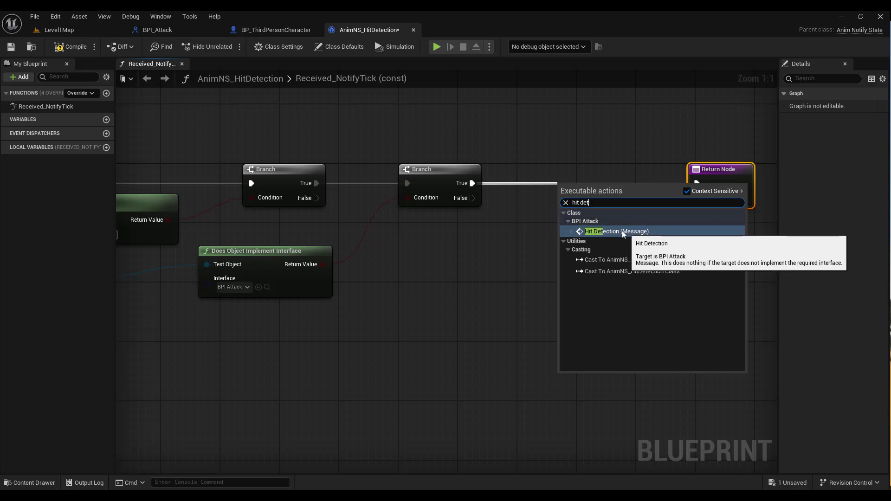
left_click(621, 231)
left_click_drag(606, 185, 605, 162)
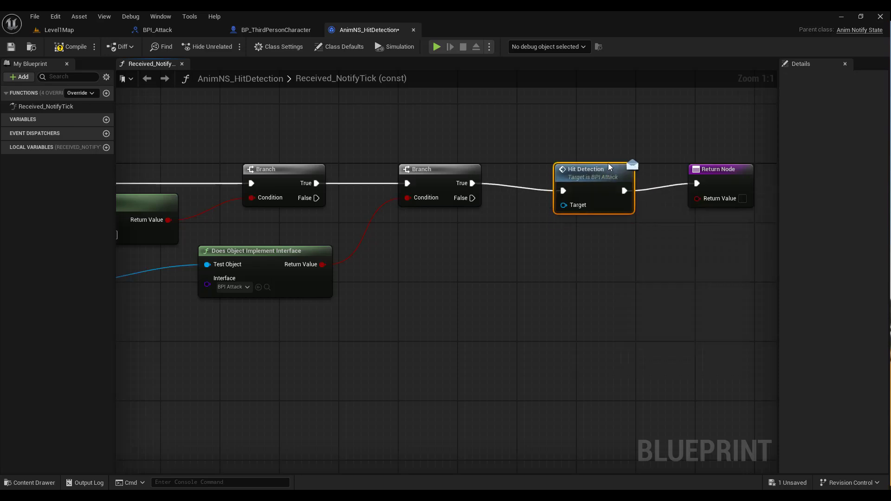
right_click_drag(490, 260, 560, 235)
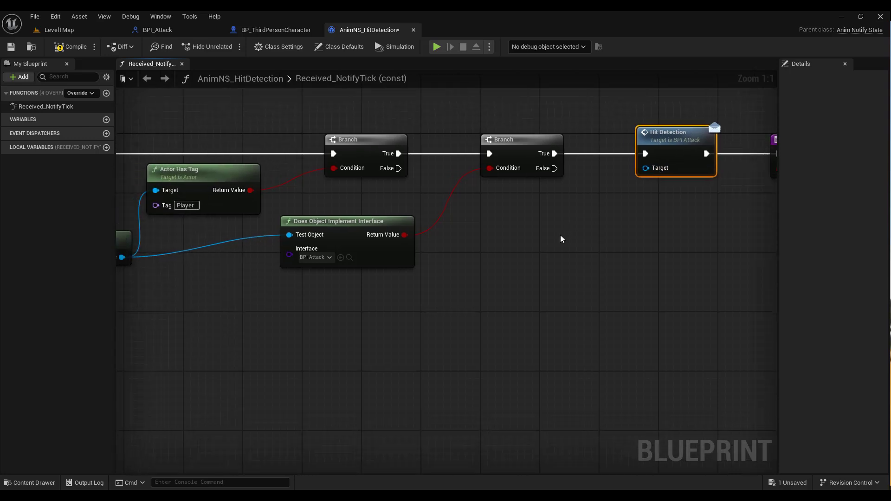
scroll(561, 235, "down", 2)
mouse_move(231, 250)
left_mouse_down()
mouse_move(258, 278)
mouse_move(628, 187)
left_mouse_up()
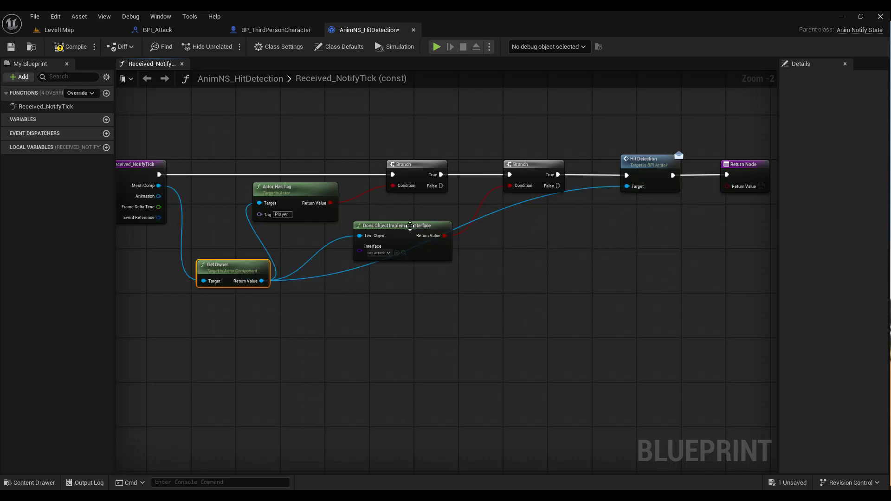
Step: Reroute the owner-to-Hit Detection Target wire below the nodes and reposition the interface check
left_click_drag(413, 230, 406, 214)
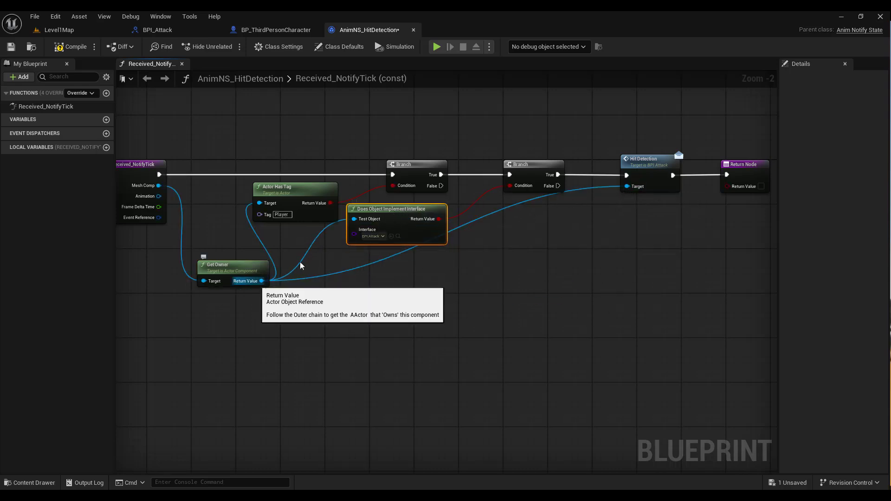
right_click(262, 281)
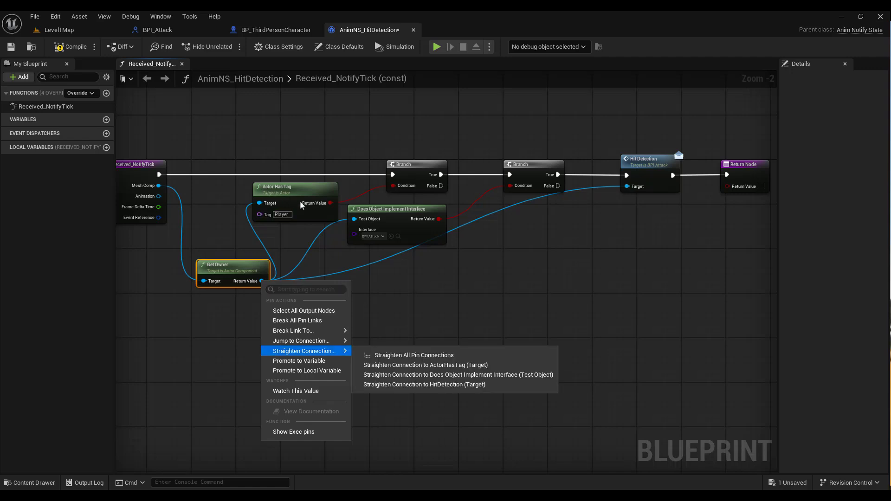
left_click(522, 290)
double_click(397, 254)
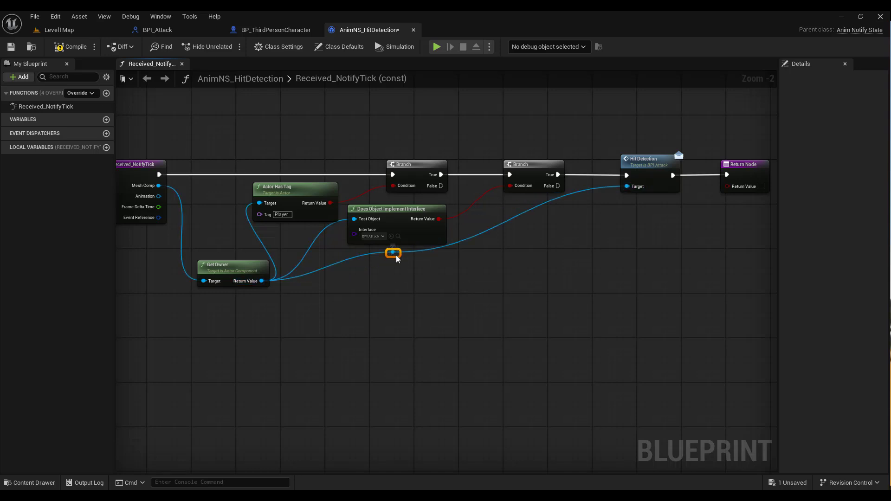
left_click_drag(397, 257, 558, 283)
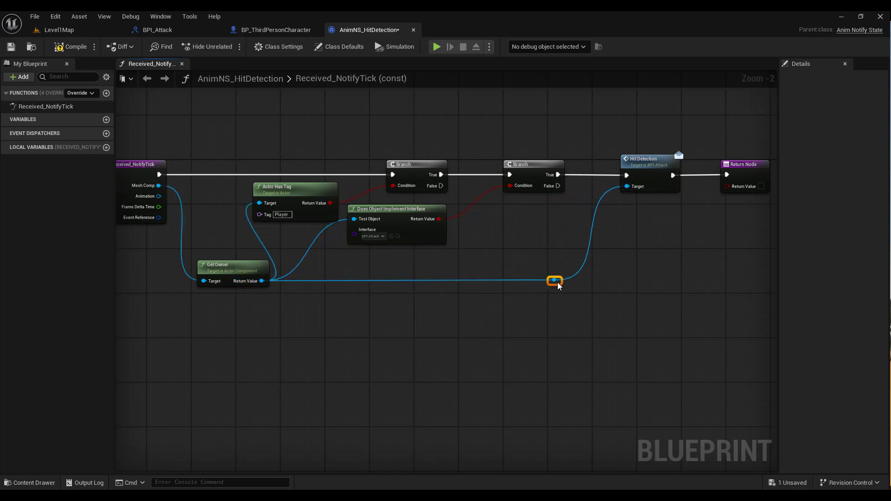
left_click_drag(414, 212, 447, 224)
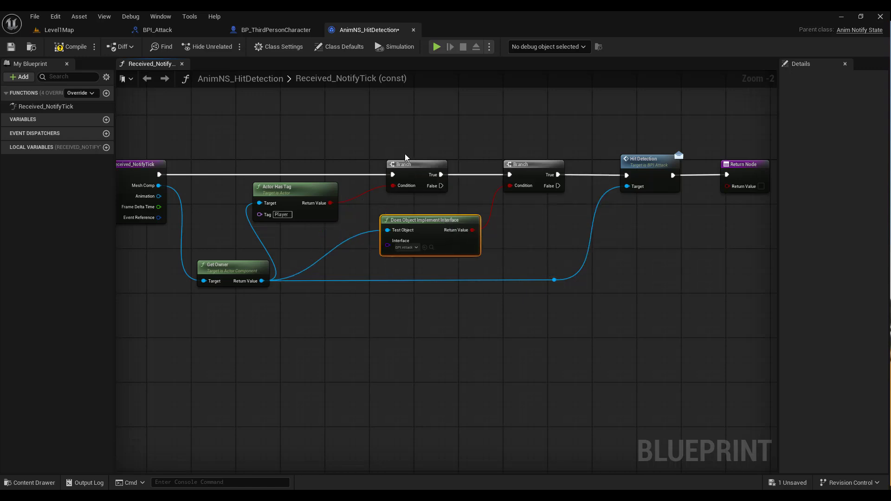
scroll(405, 154, "down", 2)
scroll(405, 154, "up", 2)
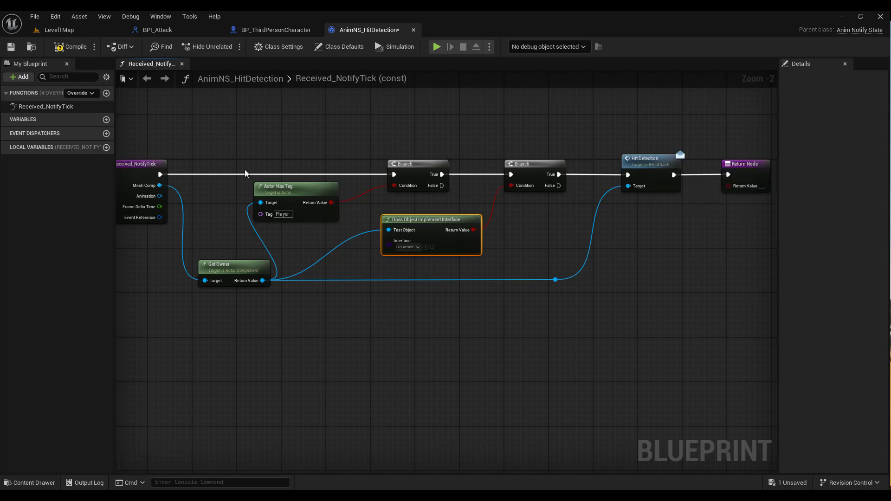
Step: Compile AnimNS_HitDetection and switch to the BP_ThirdPersonCharacter blueprint
left_click(80, 47)
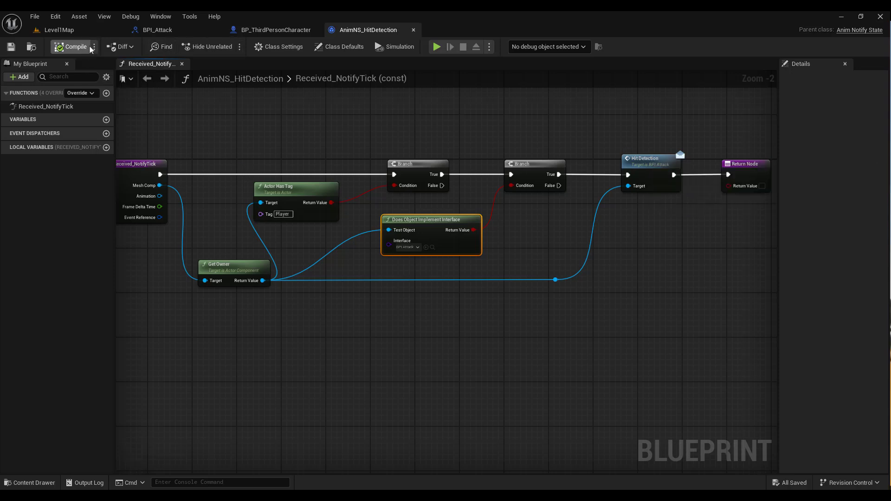
left_click(296, 29)
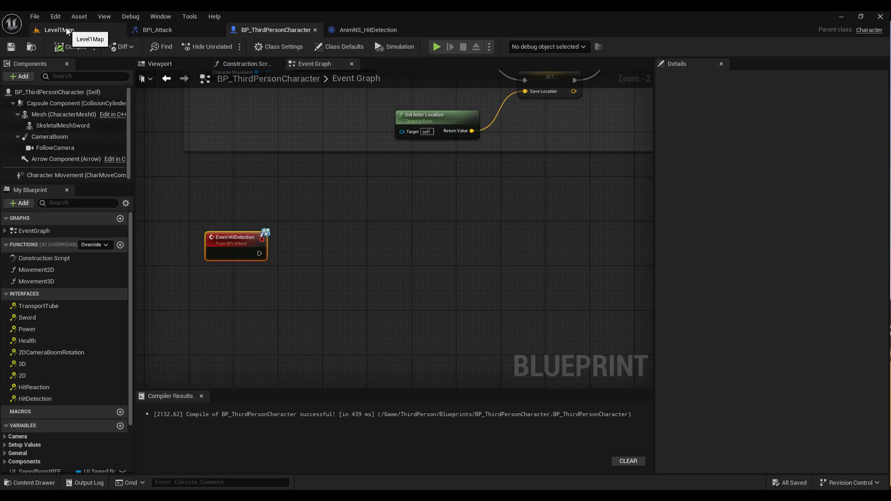
Step: Return to Level1Map, enlarge the Content Browser, and select 1HM_Combo4_Montage
left_click(66, 27)
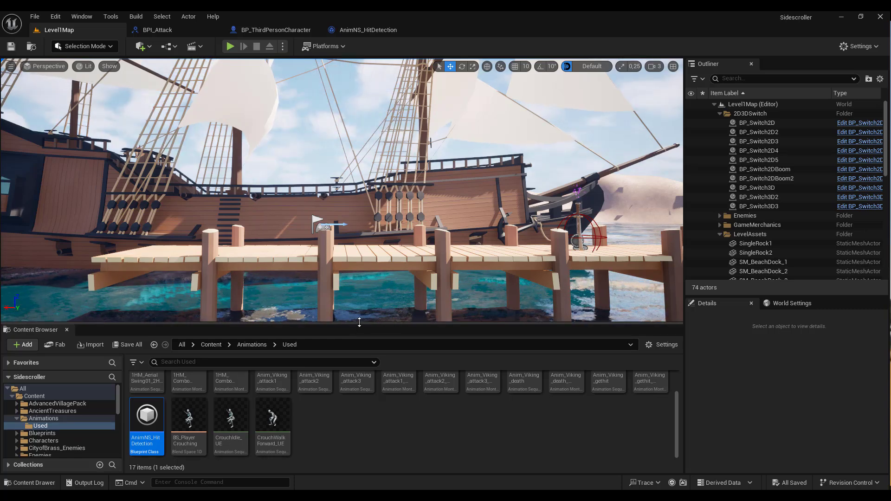
left_click_drag(356, 327, 360, 266)
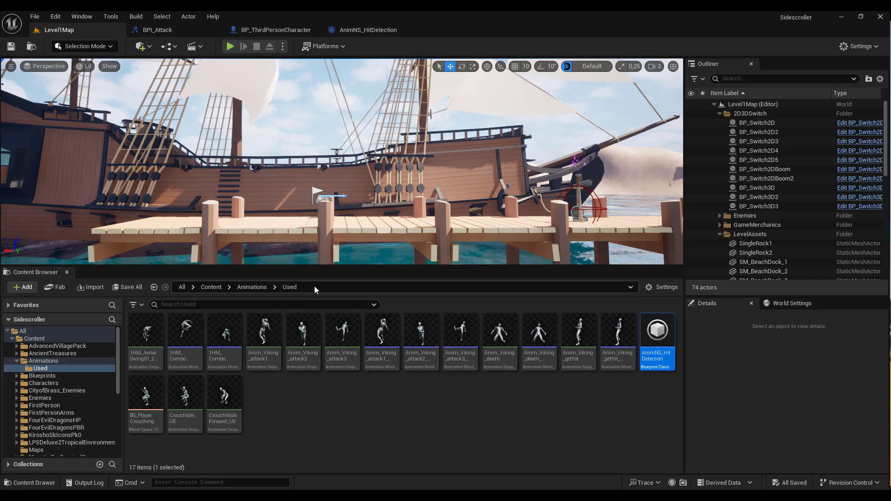
mouse_move(188, 333)
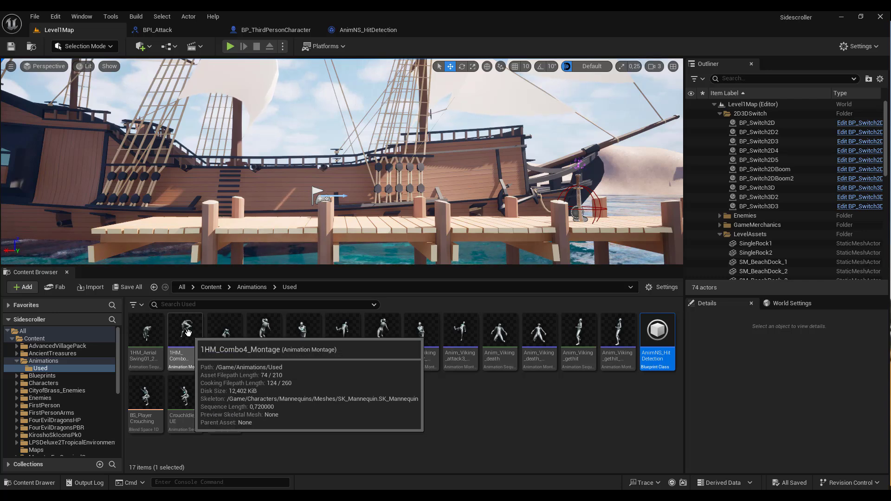
left_click(188, 333)
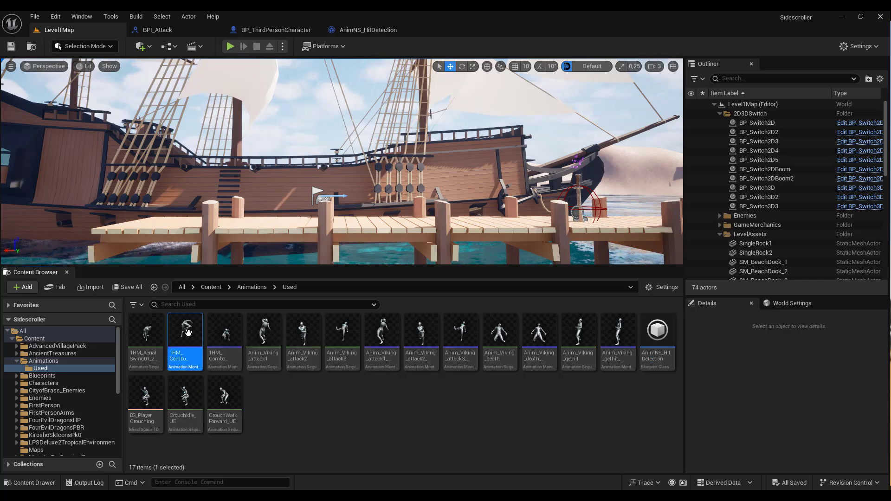
Step: Open 1HM_Combo4_Montage and scrub the swing to the hit frame near 0.47
double_click(188, 333)
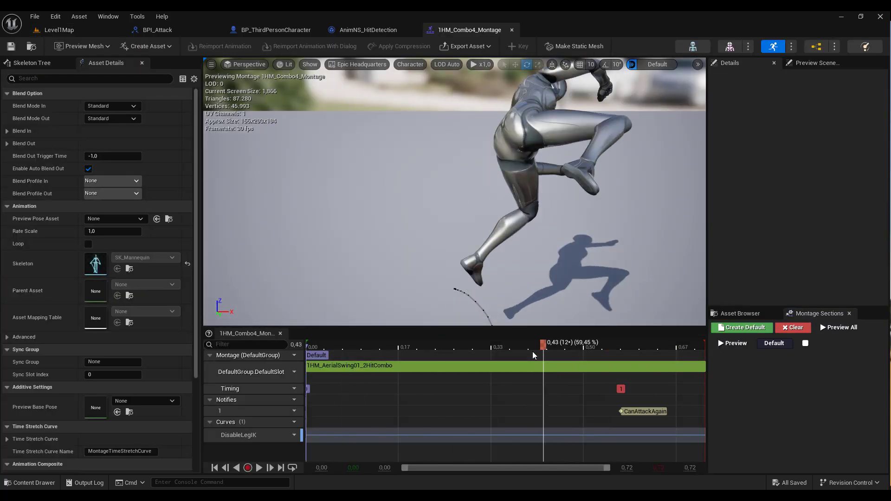
scroll(532, 251, "down", 3)
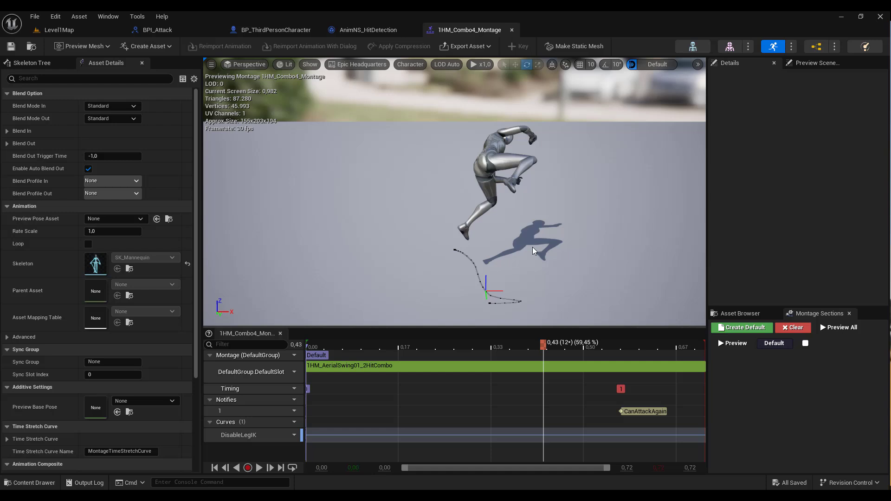
scroll(533, 248, "down", 5)
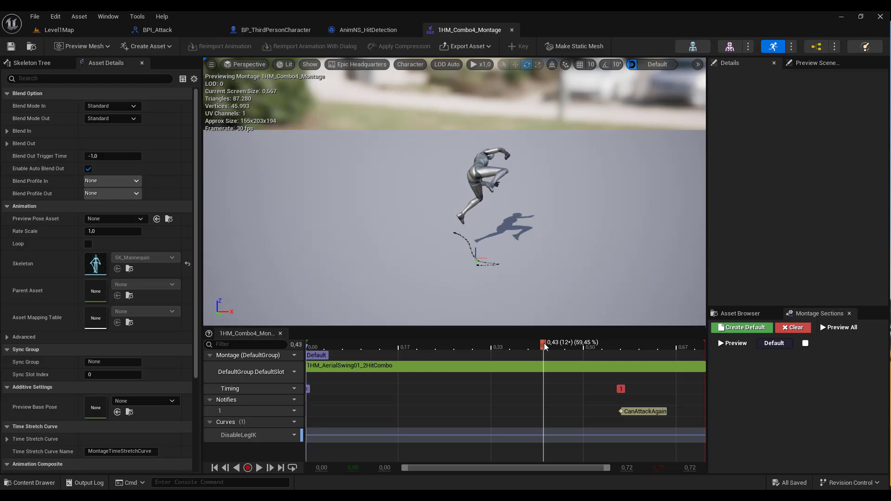
left_click_drag(545, 347, 347, 349)
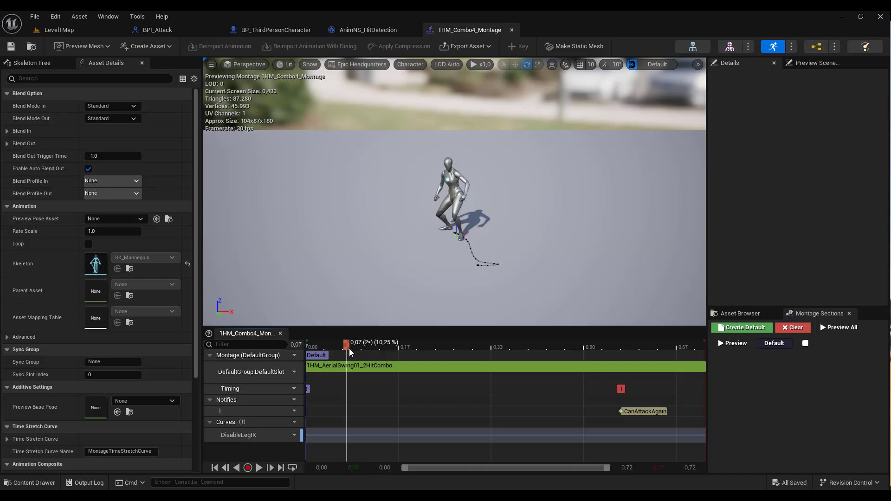
left_click_drag(347, 349, 493, 349)
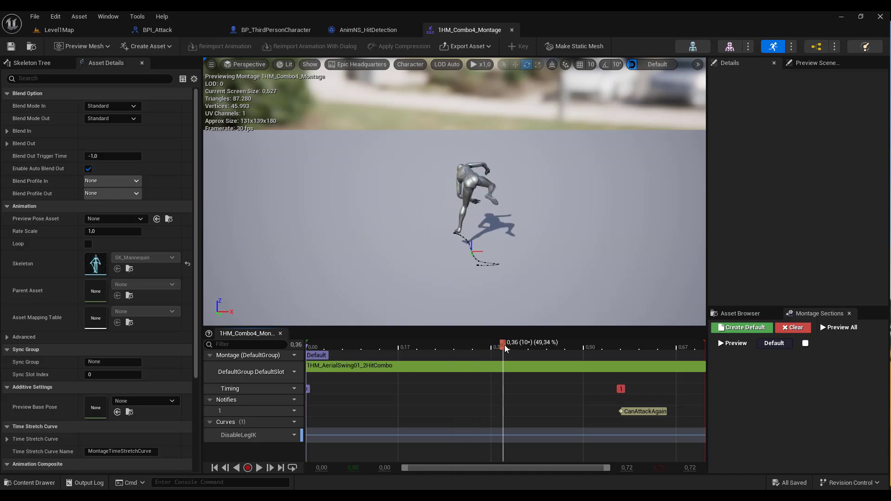
left_click_drag(494, 349, 551, 347)
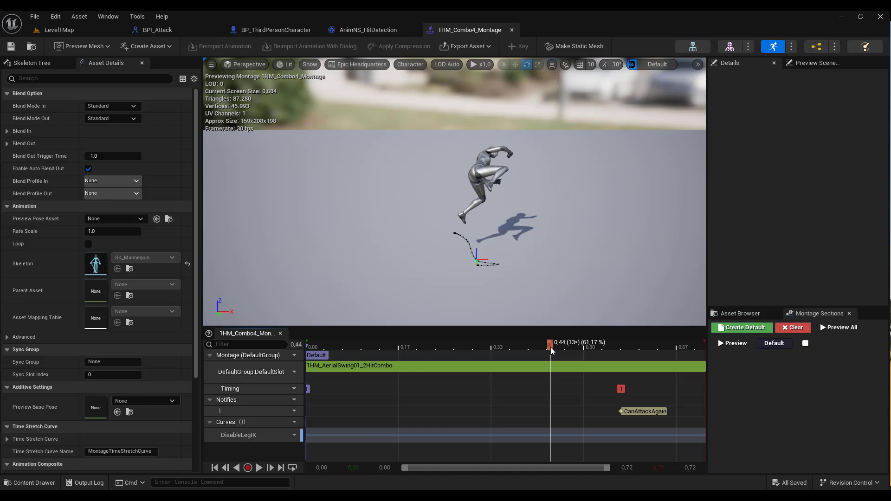
mouse_move(550, 347)
left_mouse_down()
mouse_move(611, 349)
mouse_move(533, 348)
mouse_move(617, 356)
mouse_move(540, 353)
mouse_move(567, 353)
left_mouse_up()
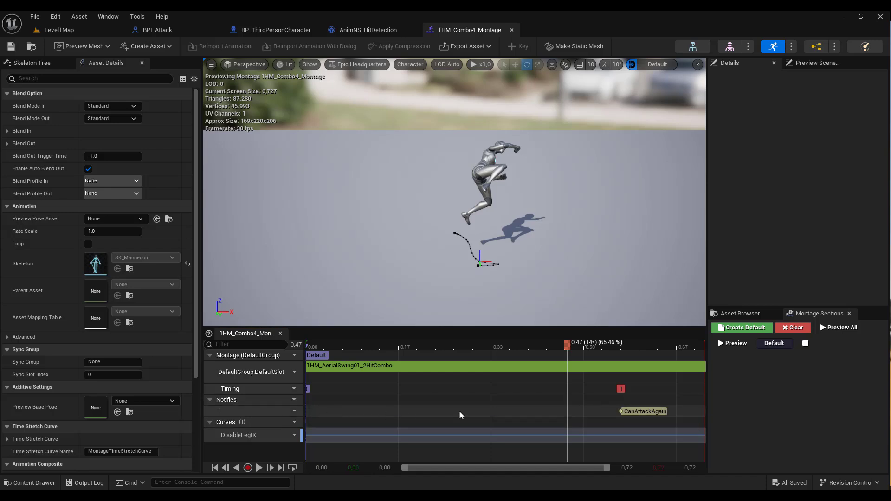
Step: Add an AnimNS_HitDetection notify state on track 1, ending at CanAttackAgain with adjusted start
right_click(519, 415)
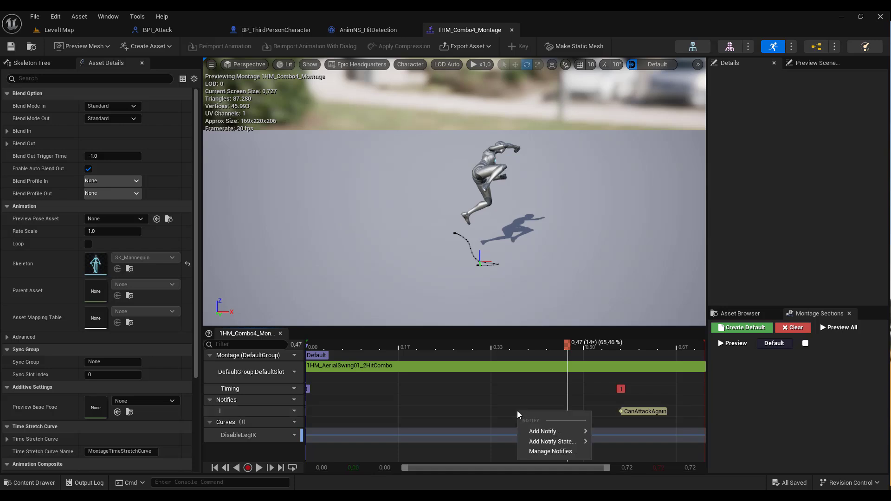
mouse_move(554, 443)
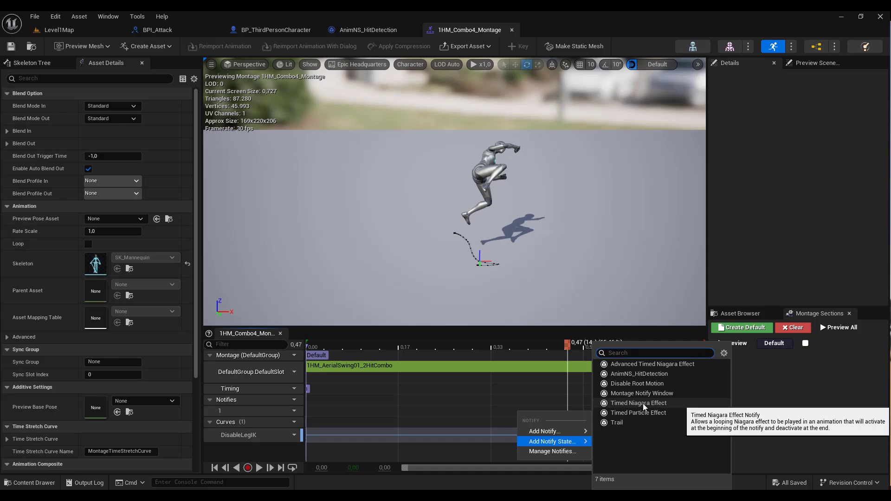
left_click(618, 377)
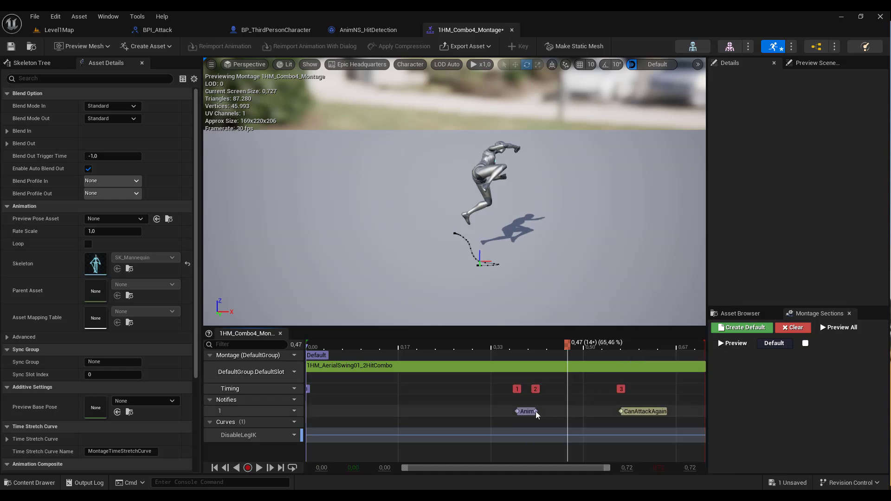
left_click_drag(537, 411, 566, 411)
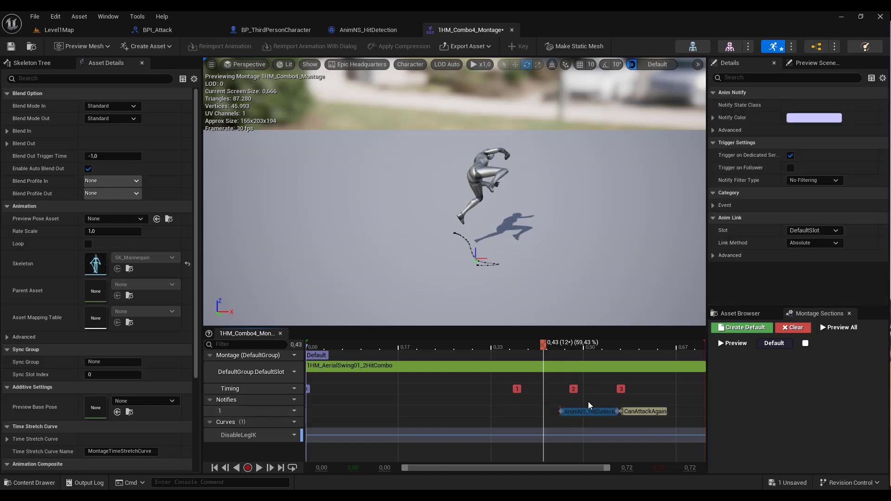
left_click_drag(591, 407, 588, 410)
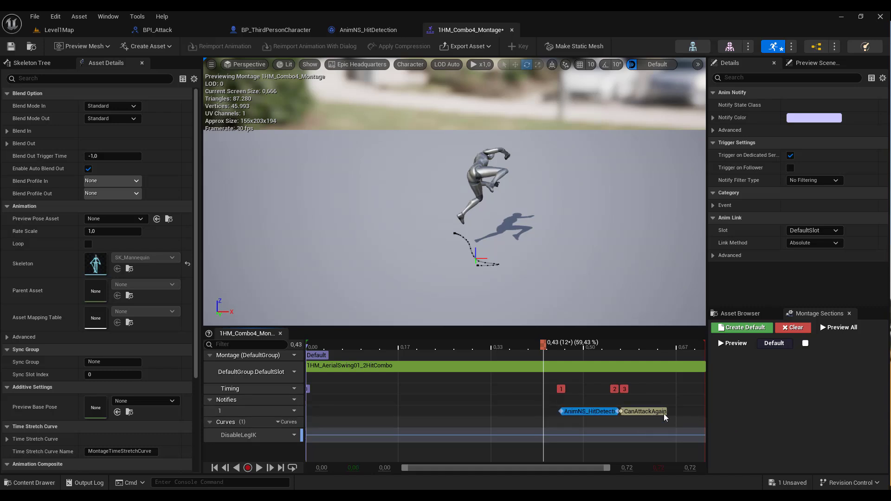
left_click_drag(542, 346, 597, 348)
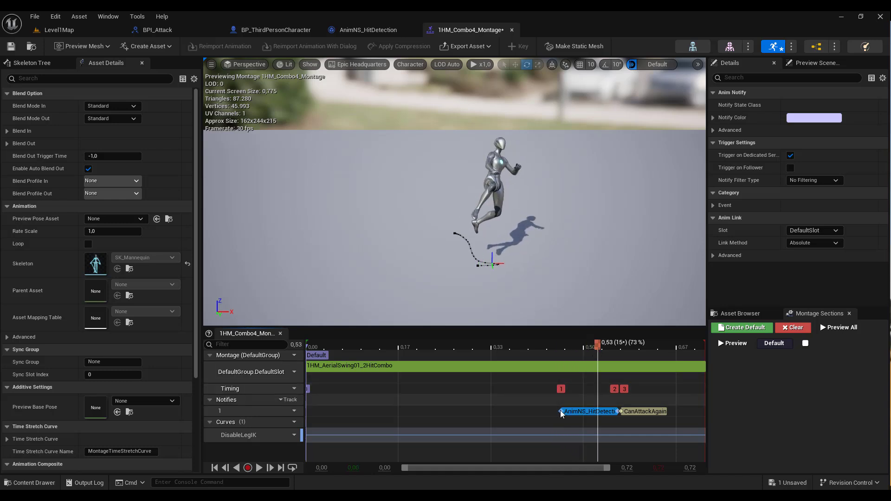
left_click_drag(559, 411, 548, 411)
mouse_move(561, 344)
left_mouse_down()
mouse_move(538, 353)
mouse_move(620, 360)
left_mouse_up()
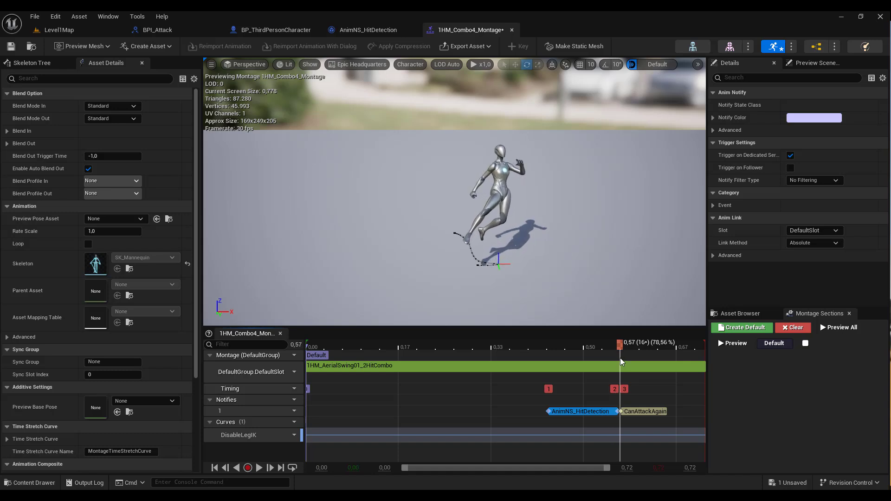
mouse_move(620, 358)
left_mouse_down()
mouse_move(639, 355)
mouse_move(556, 355)
left_mouse_up()
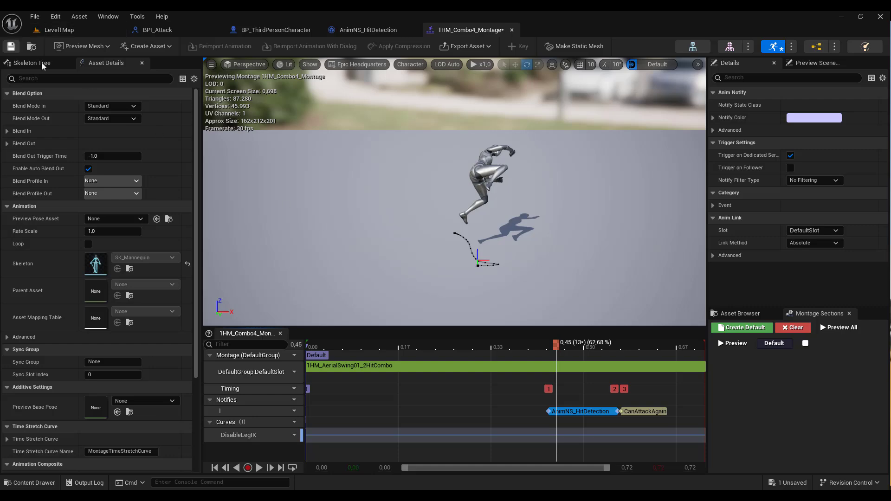
Step: Save 1HM_Combo4_Montage, then open 1HM_Combo5_Montage and scrub through its swing
left_click(11, 47)
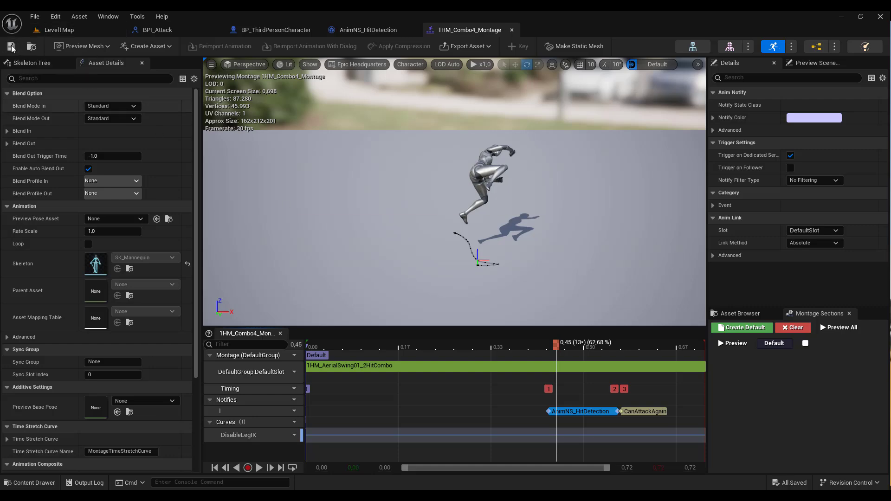
left_click(73, 34)
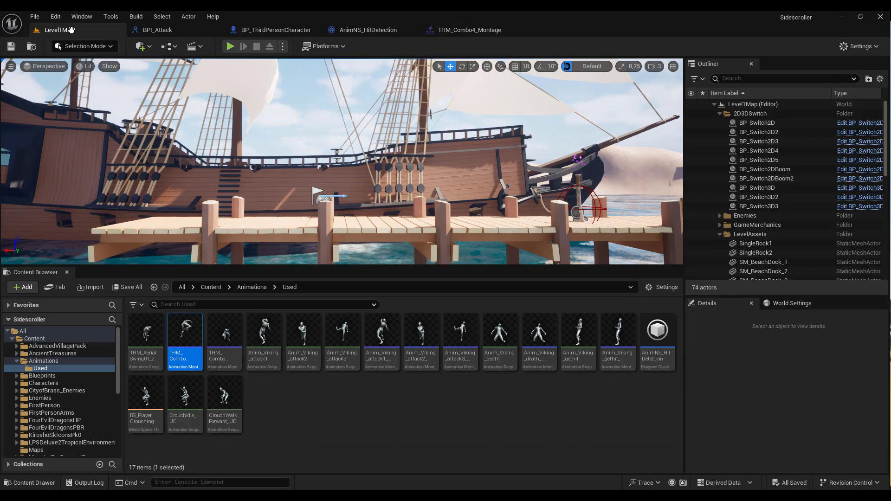
left_click(224, 334)
double_click(225, 334)
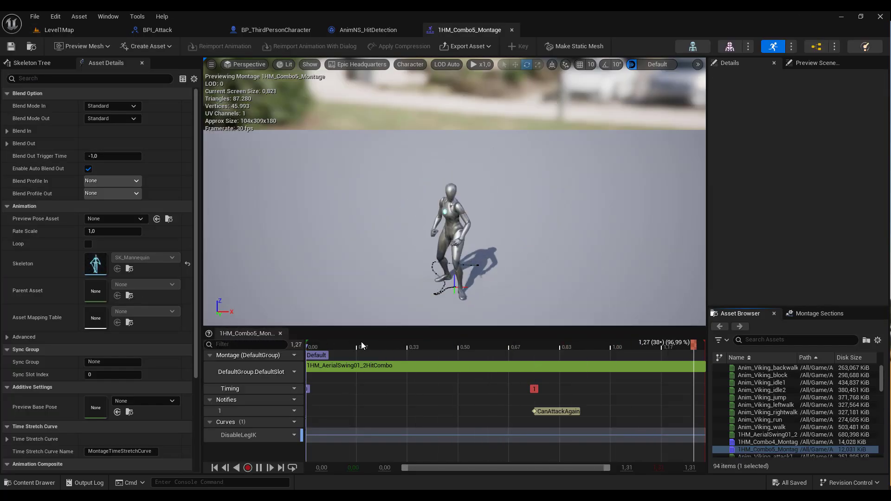
left_click(395, 345)
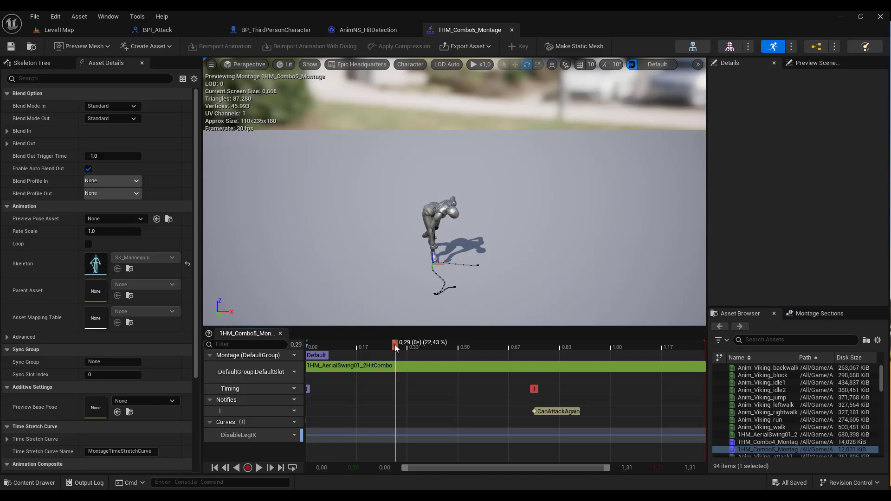
mouse_move(394, 344)
left_mouse_down()
mouse_move(321, 344)
mouse_move(498, 358)
mouse_move(397, 350)
mouse_move(470, 353)
left_mouse_up()
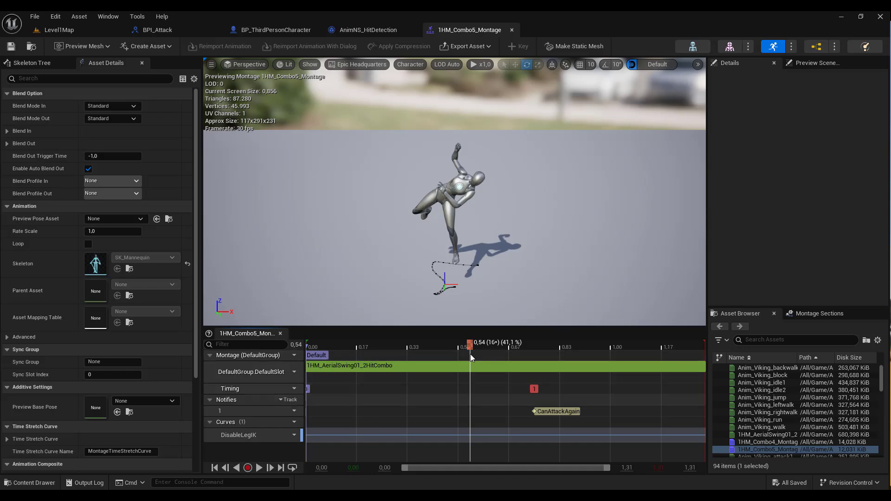
Step: Add an AnimNS_HitDetection notify state ending at CanAttackAgain, start nudged earlier, then save
right_click(474, 411)
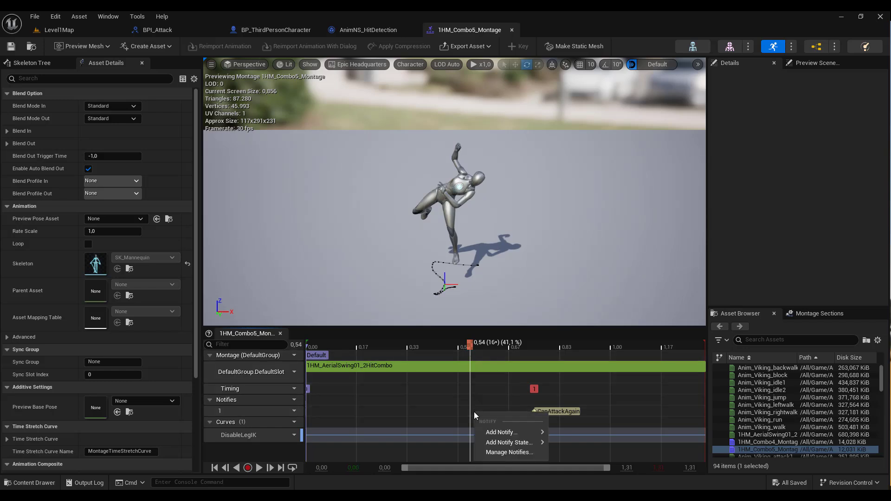
mouse_move(508, 443)
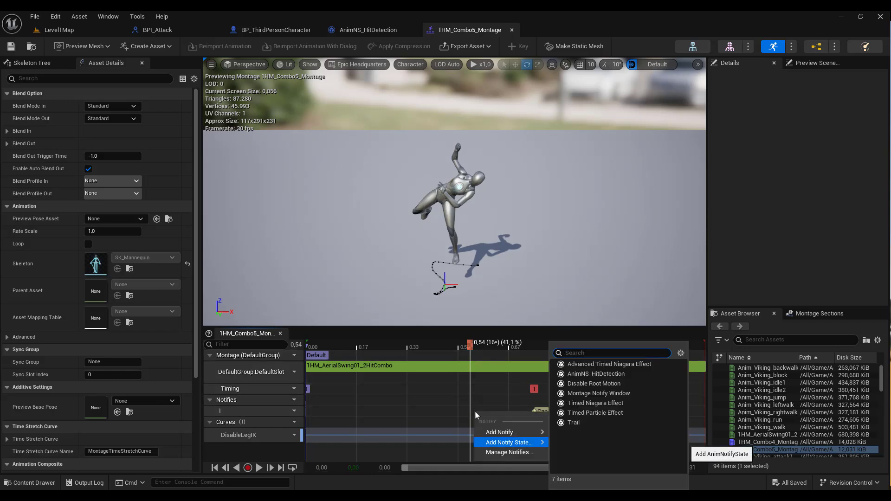
left_click(596, 374)
left_click_drag(485, 411, 532, 412)
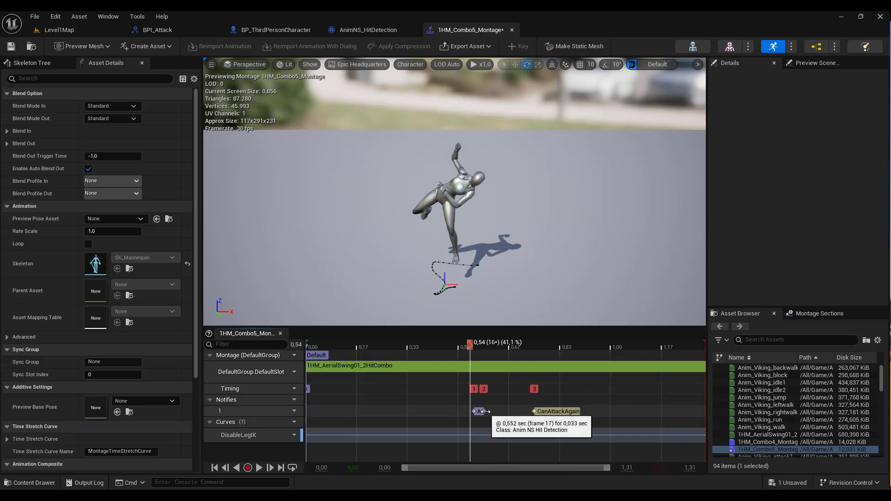
left_click(474, 413)
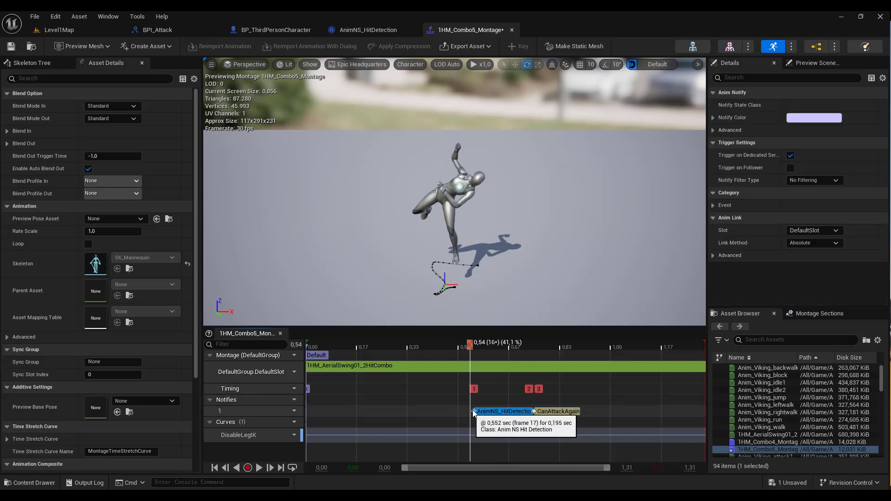
left_click_drag(475, 412, 465, 412)
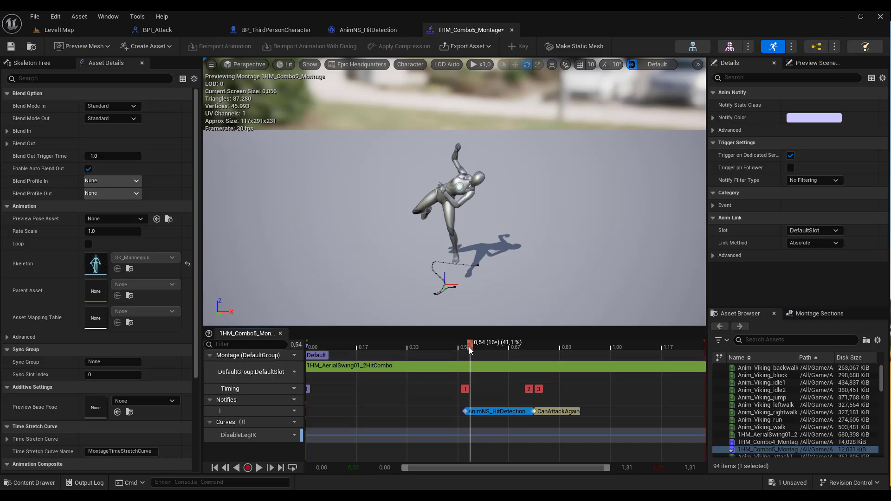
mouse_move(470, 344)
left_mouse_down()
mouse_move(452, 344)
mouse_move(482, 346)
mouse_move(464, 350)
left_mouse_up()
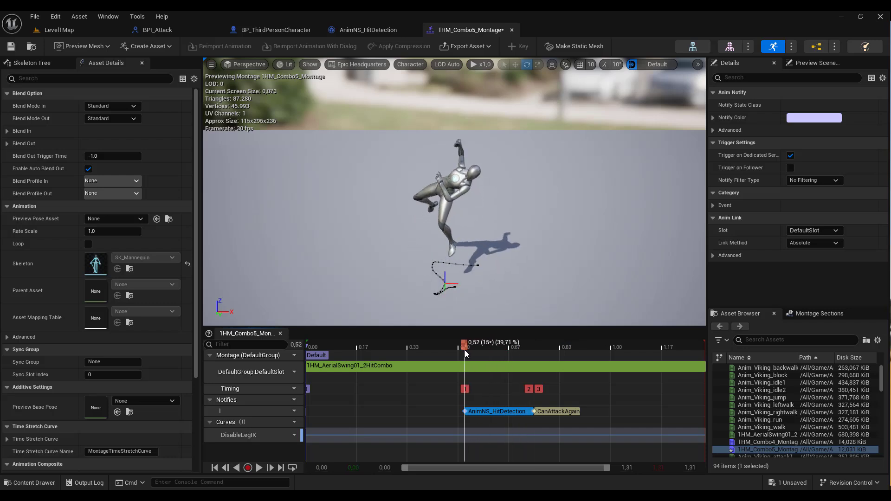
left_click(11, 48)
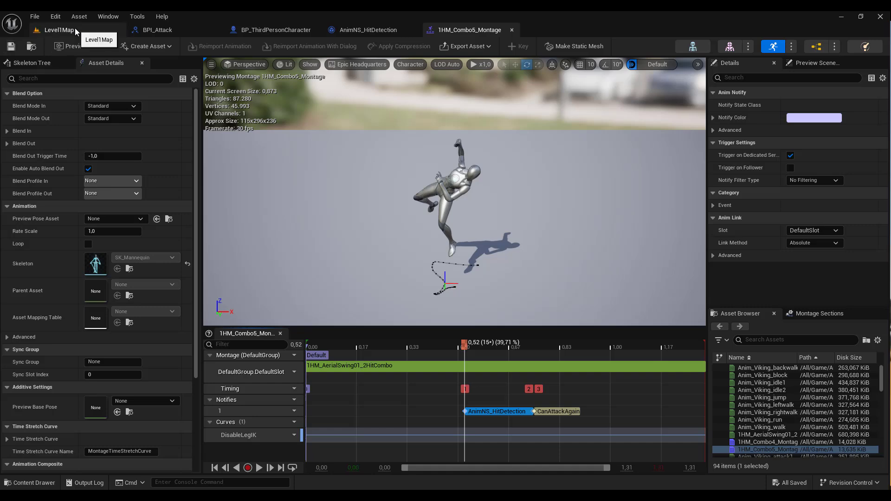
Step: Open Anim_Viking_attack1_Montage from the Level1Map Content Browser and scrub its timeline to the hit moment
left_click(76, 31)
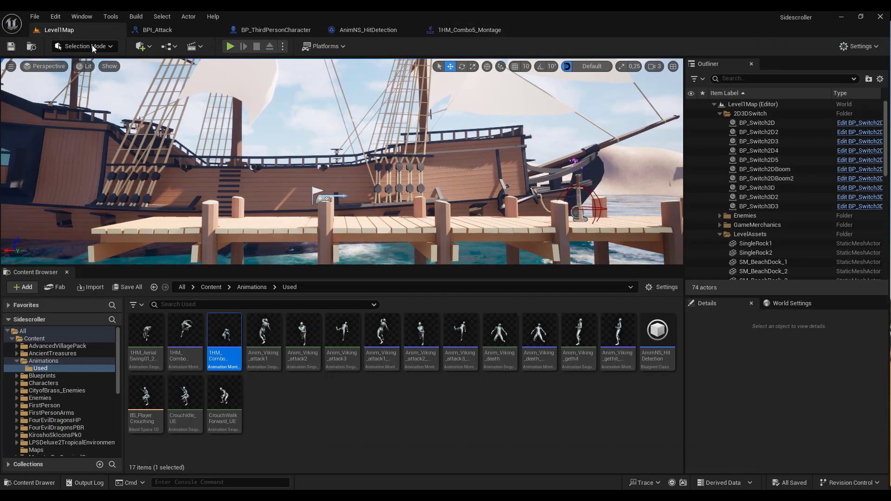
left_click(382, 335)
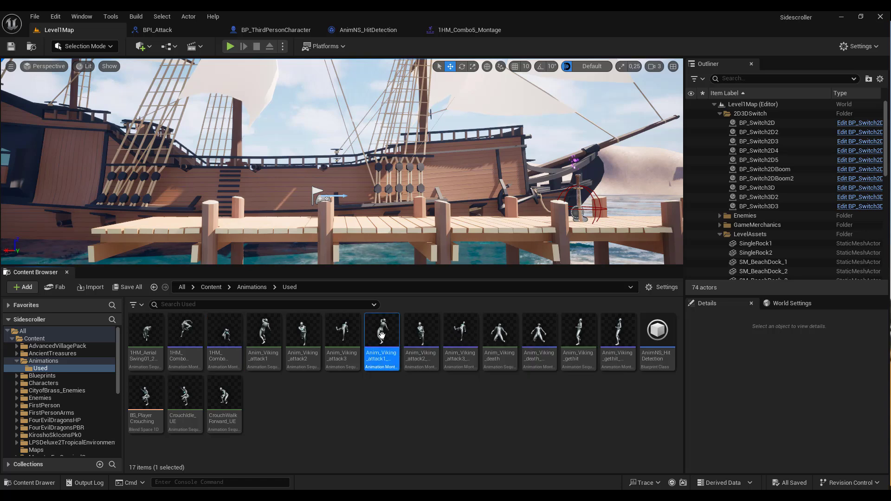
double_click(382, 335)
left_click(382, 344)
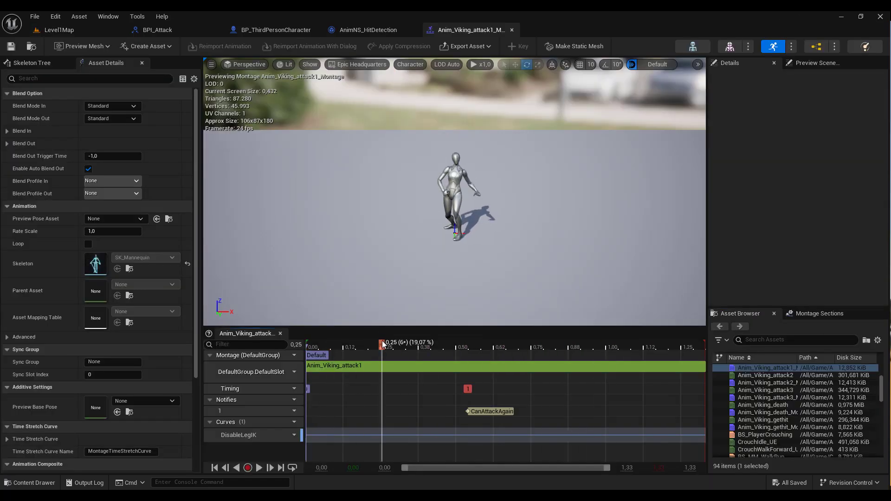
mouse_move(382, 343)
left_mouse_down()
mouse_move(462, 361)
mouse_move(367, 365)
mouse_move(416, 366)
mouse_move(396, 385)
left_mouse_up()
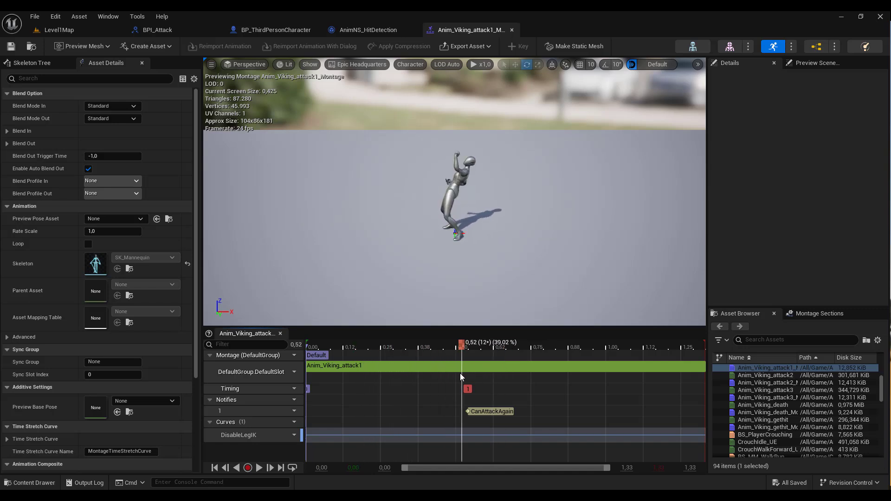
Step: Add an AnimNS_HitDetection notify state on track 1 at 0.30, stretched to span about 0.33–0.48
right_click(407, 413)
key("Down")
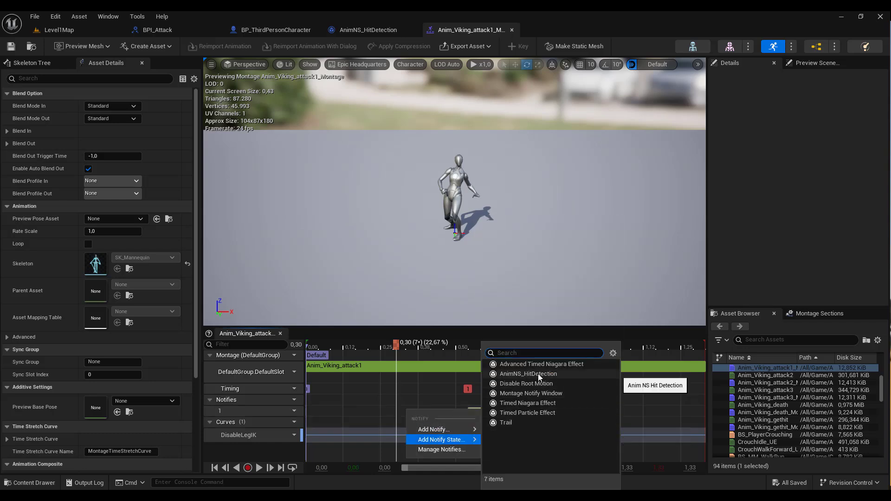
left_click(539, 374)
left_click_drag(417, 412, 456, 408)
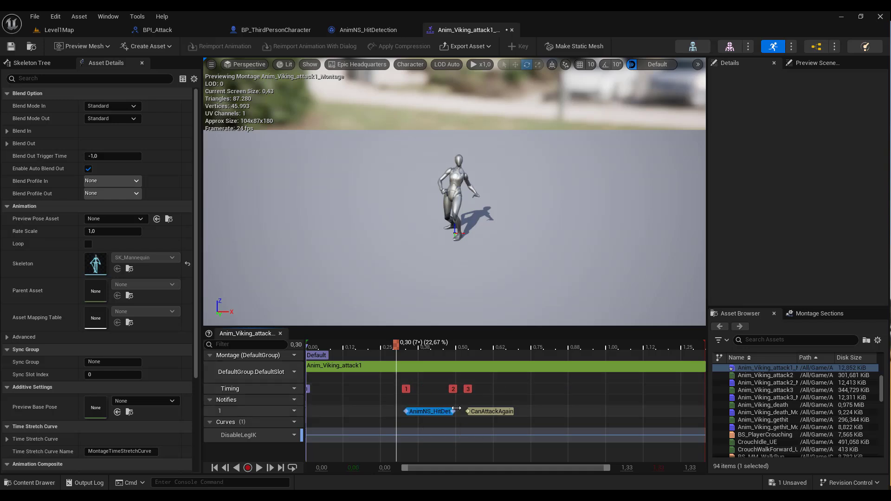
left_click(468, 409)
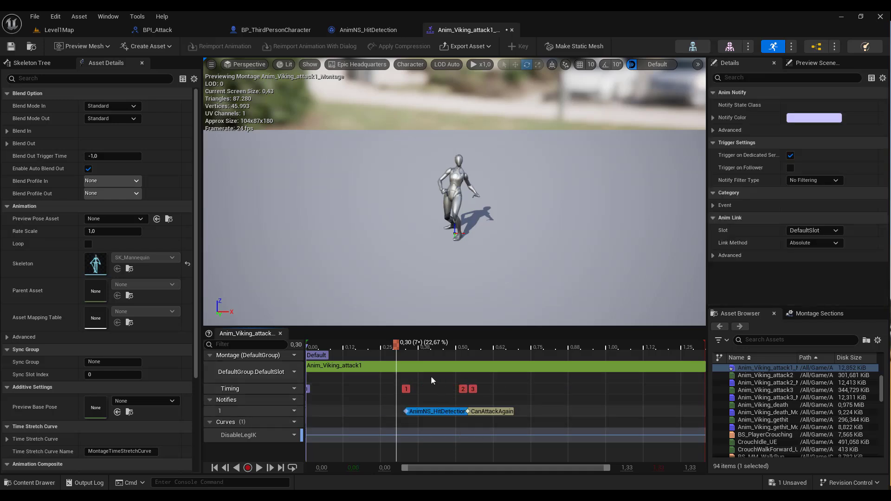
Step: Check the swing pose, shift the notify's start slightly later, and save the attack1 montage
mouse_move(397, 345)
left_mouse_down()
mouse_move(466, 354)
mouse_move(404, 355)
left_mouse_up()
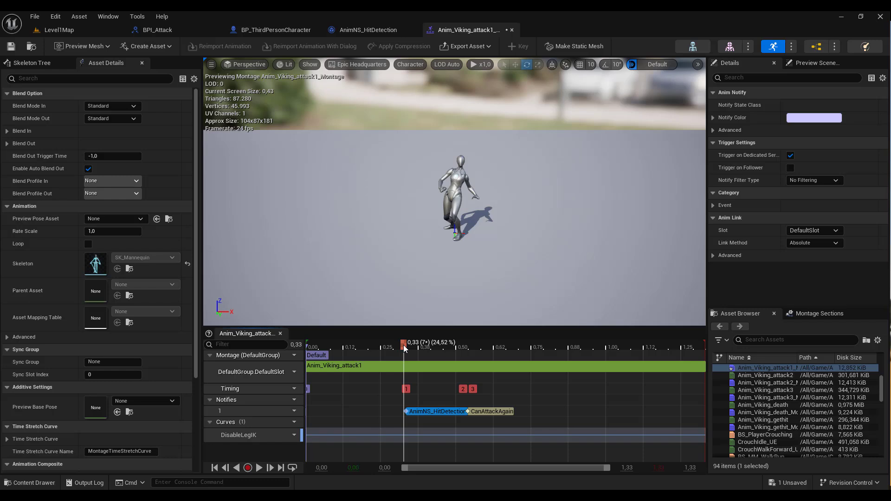
mouse_move(404, 349)
left_mouse_down()
mouse_move(349, 356)
mouse_move(400, 355)
left_mouse_up()
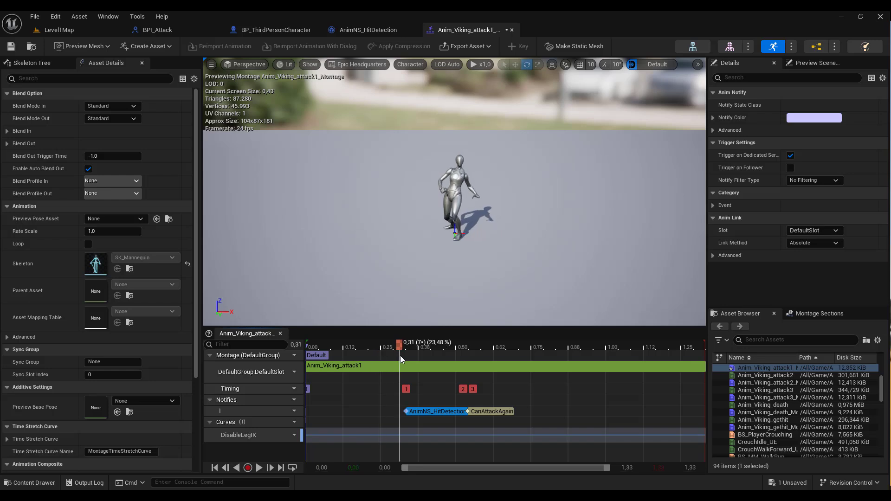
mouse_move(400, 355)
left_mouse_down()
mouse_move(451, 351)
mouse_move(419, 363)
left_mouse_up()
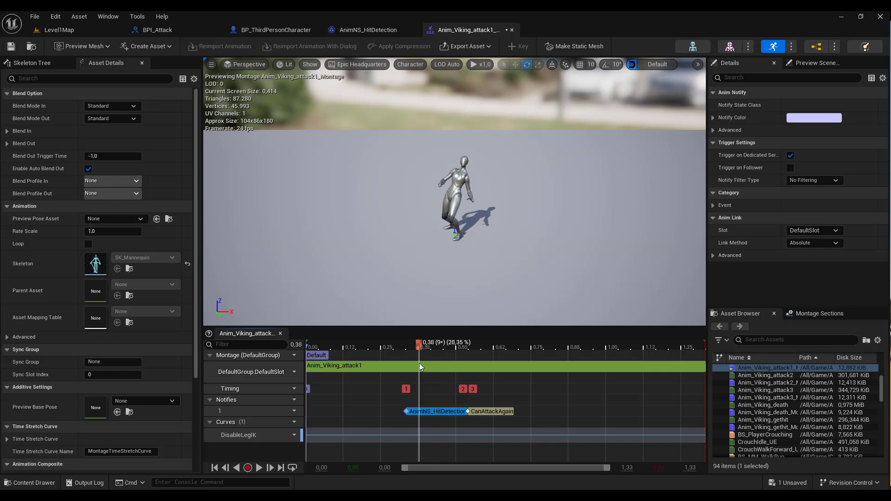
left_click_drag(405, 412, 419, 411)
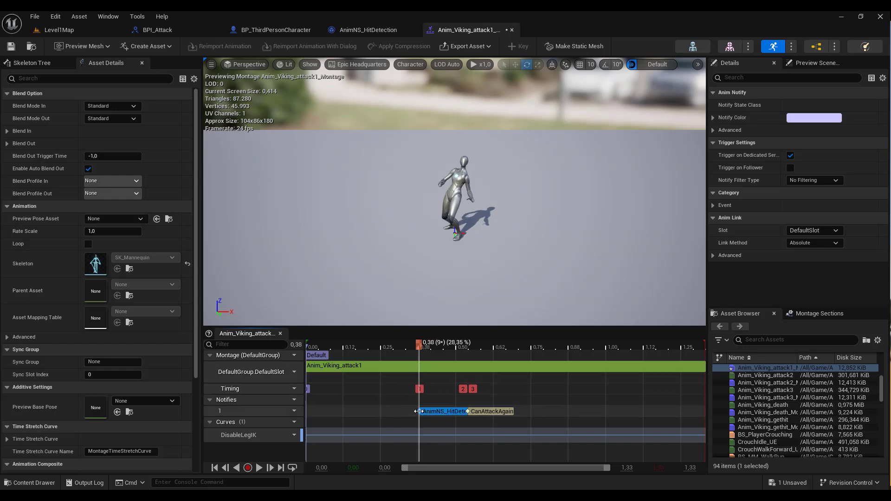
left_click(410, 351)
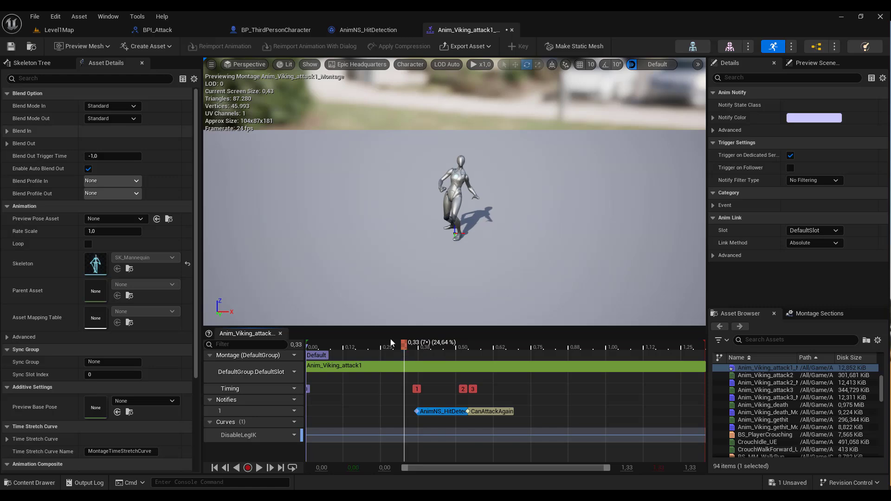
Step: Save the attack1 montage, then open Anim_Viking_attack2_Montage and scrub to where the swing lands
left_click(10, 46)
left_click(55, 29)
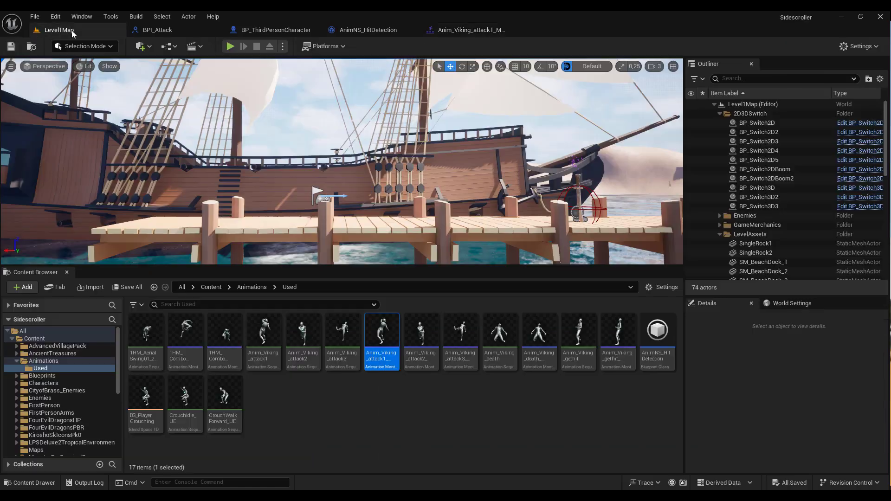
double_click(423, 341)
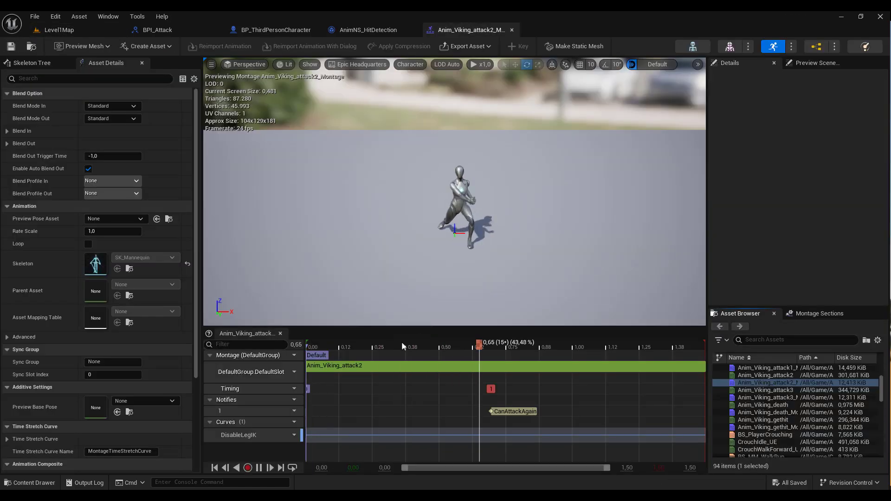
left_click(387, 344)
left_click_drag(387, 343, 422, 344)
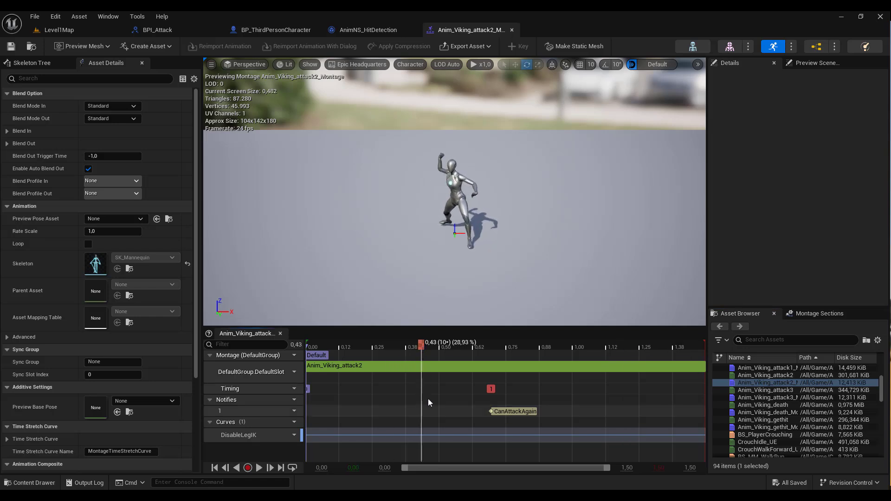
Step: Add an AnimNS_HitDetection notify state stretched over the attack2 swing and check its coverage
right_click(430, 410)
mouse_move(464, 441)
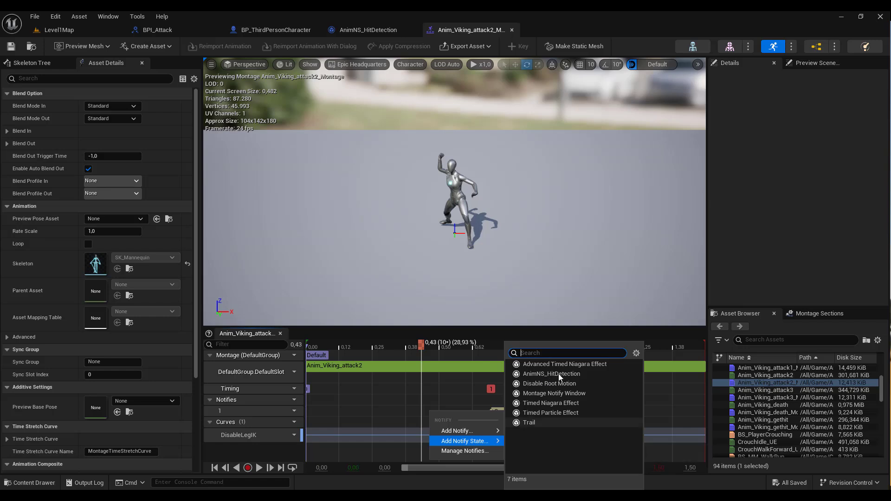
left_click(543, 375)
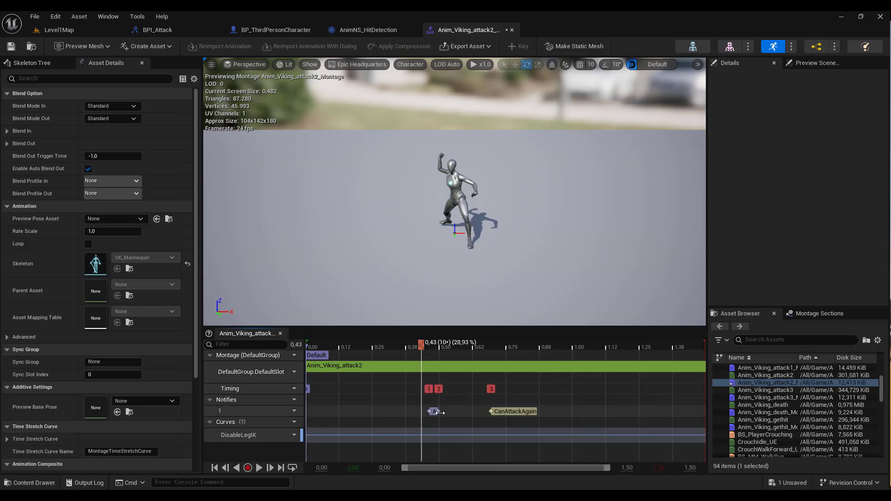
left_click_drag(439, 411, 490, 411)
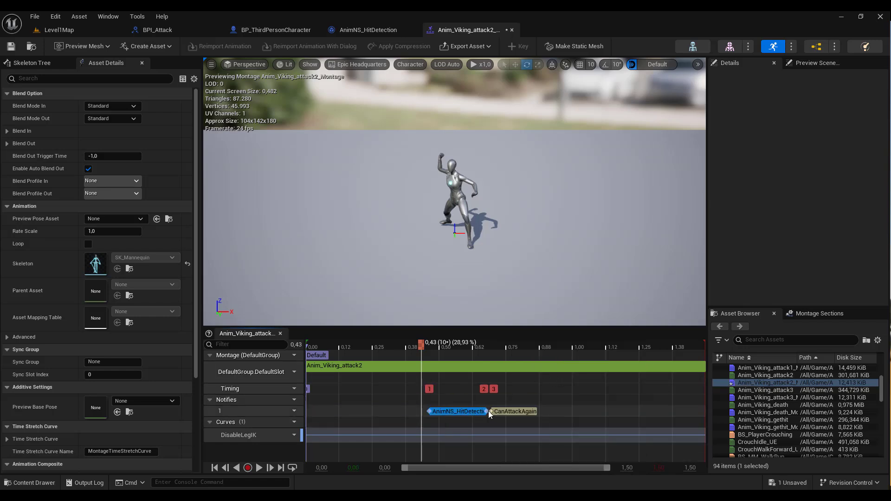
left_click(428, 410)
left_click_drag(429, 348, 473, 357)
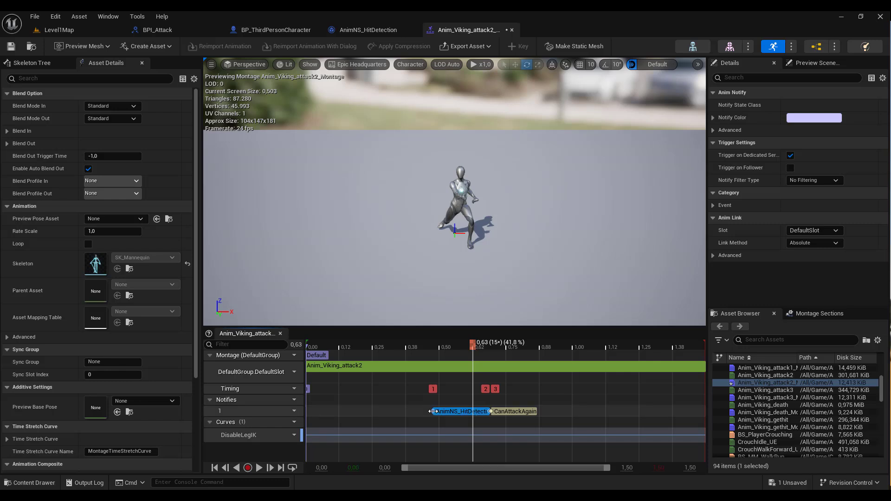
Step: Trim the hit detection window's start, verify the timing, and save the attack2 montage
left_click_drag(431, 412, 437, 409)
mouse_move(474, 349)
left_mouse_down()
mouse_move(487, 344)
mouse_move(449, 345)
mouse_move(441, 357)
left_mouse_up()
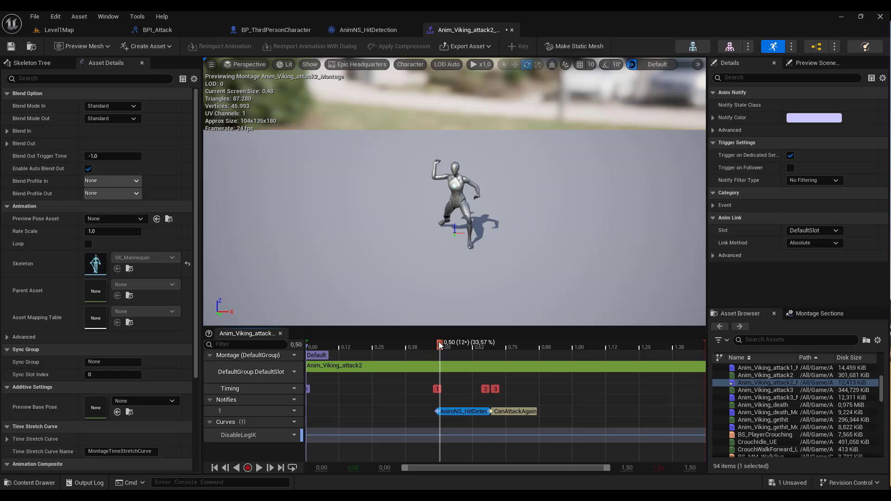
mouse_move(440, 344)
left_mouse_down()
mouse_move(452, 343)
mouse_move(423, 349)
mouse_move(456, 344)
left_mouse_up()
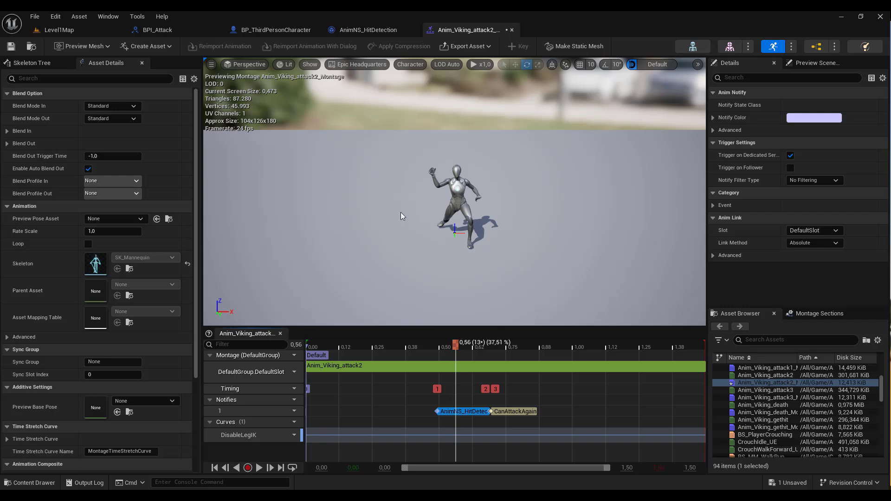
left_click(12, 49)
Step: Open Anim_Viking_attack3_Montage from Level1Map and scrub to find the strike
left_click(65, 30)
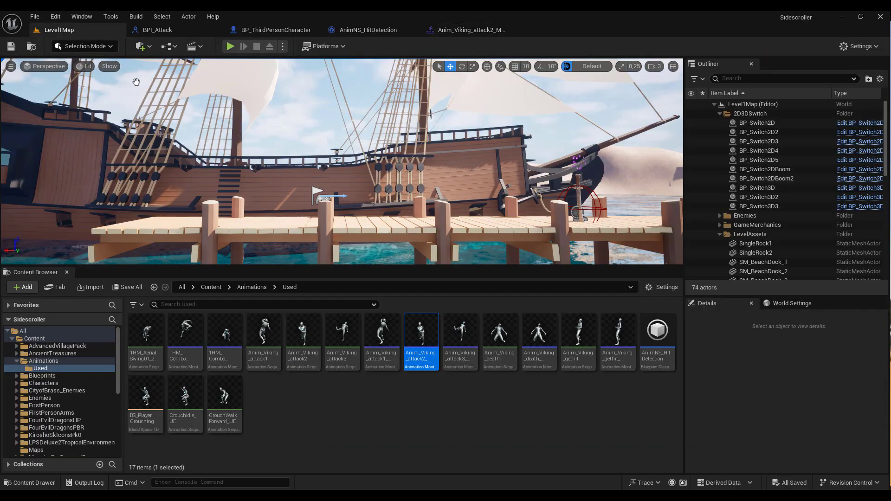
double_click(462, 333)
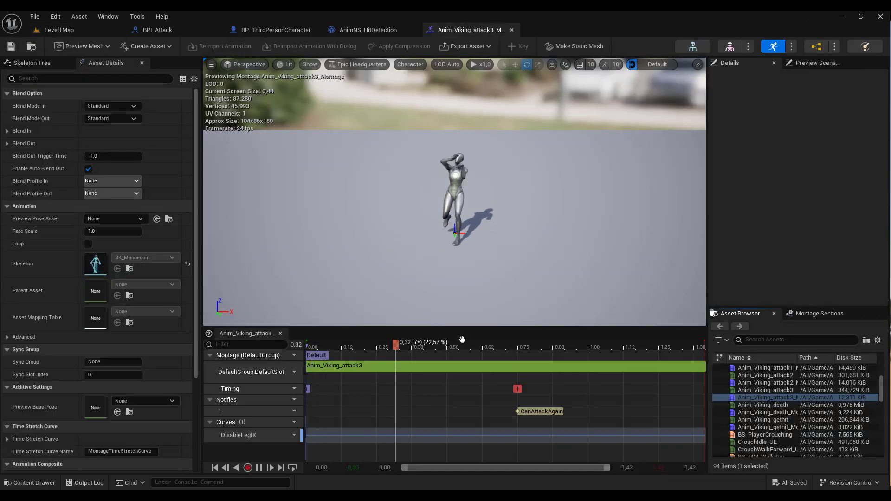
left_click(432, 344)
mouse_move(432, 344)
left_mouse_down()
mouse_move(423, 358)
mouse_move(440, 363)
left_mouse_up()
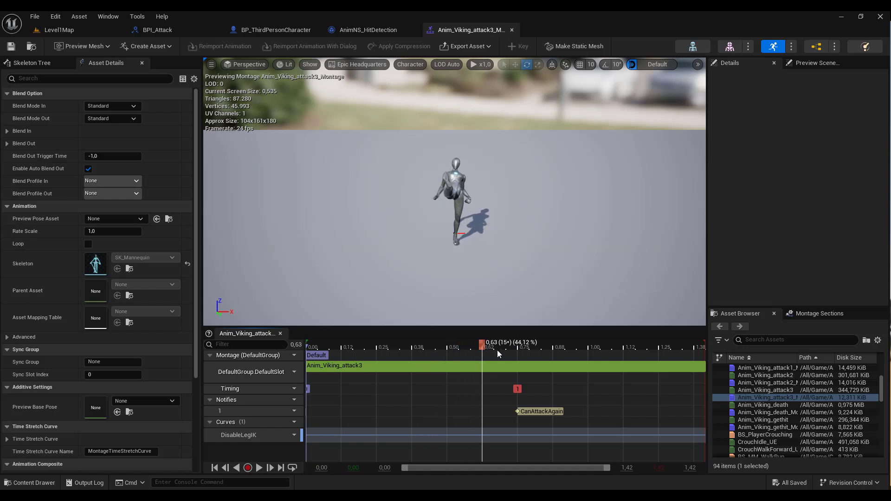
Step: Add an AnimNS_HitDetection notify state stretched to about 0.62 s and check the strike coverage
right_click(444, 413)
mouse_move(481, 438)
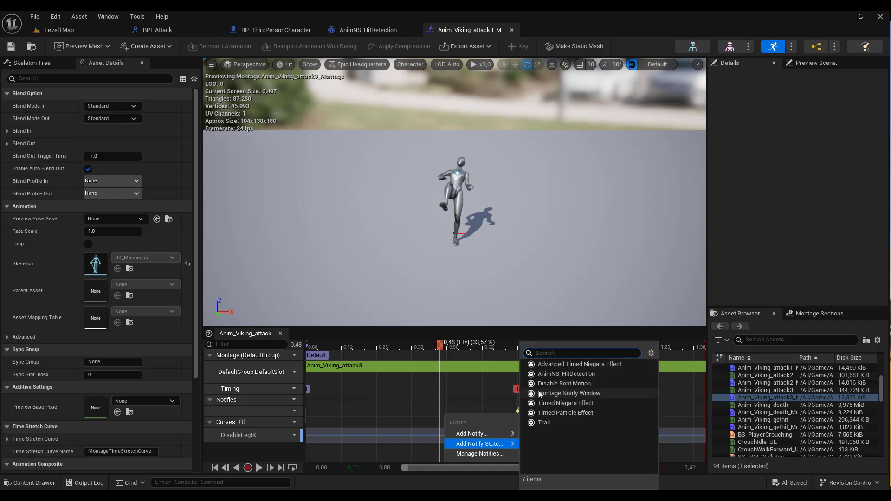
left_click(560, 374)
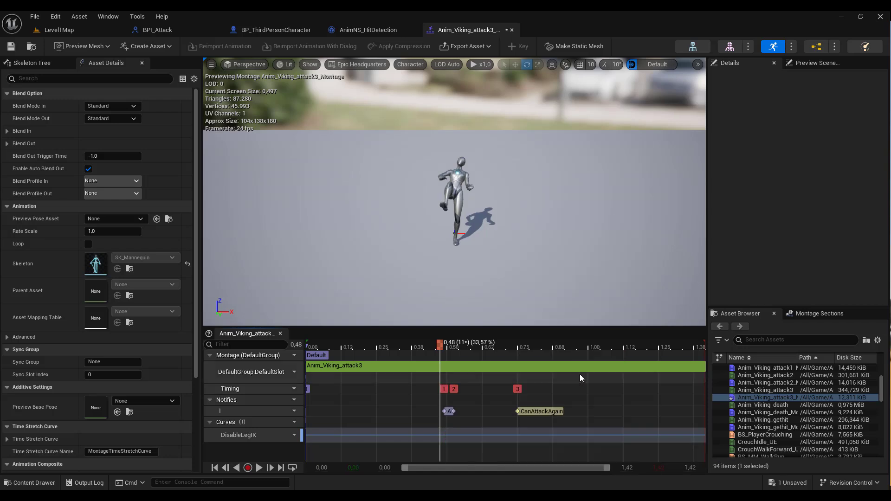
left_click_drag(453, 411, 513, 414)
mouse_move(441, 346)
left_mouse_down()
mouse_move(520, 350)
mouse_move(438, 350)
left_mouse_up()
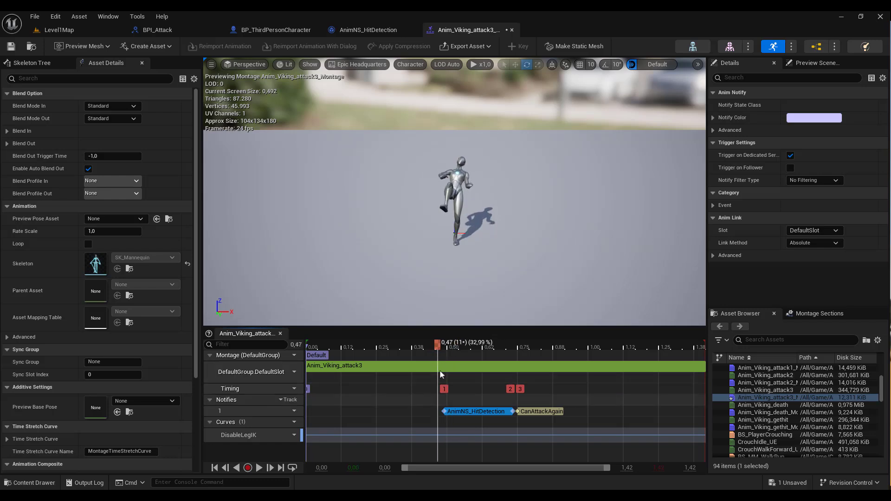
Step: Move the hit detection window to start at 0.47, verify the timing, and save the montage
left_click_drag(444, 411, 436, 412)
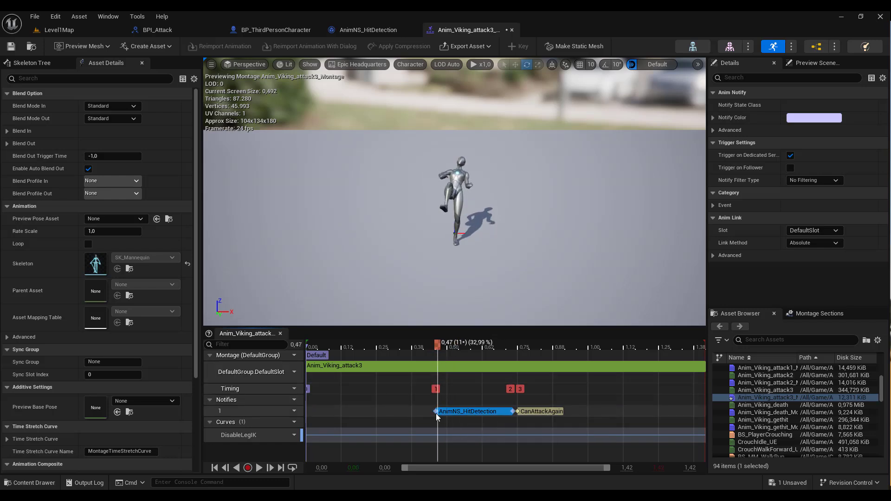
left_click(421, 349)
left_click_drag(421, 349, 490, 325)
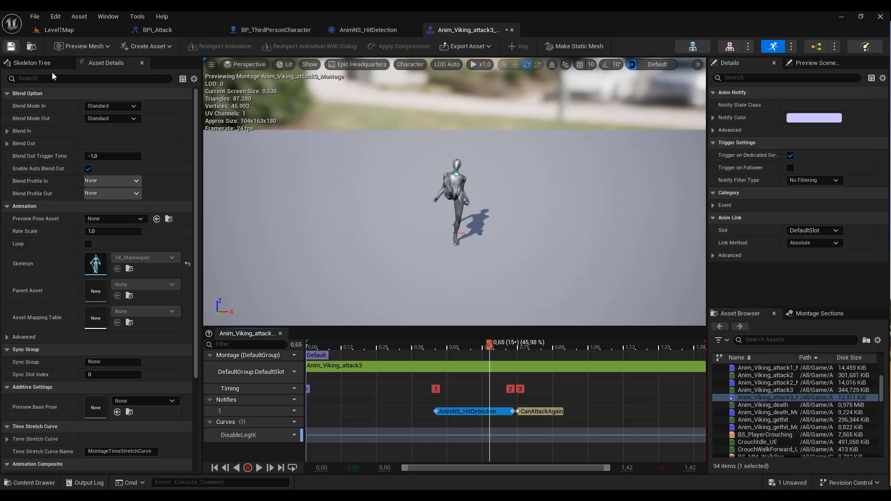
left_click(11, 46)
Step: Close the attack3 montage and attach a Print String node to Event HitDetection in BP_ThirdPersonCharacter
left_click(512, 30)
left_click(281, 30)
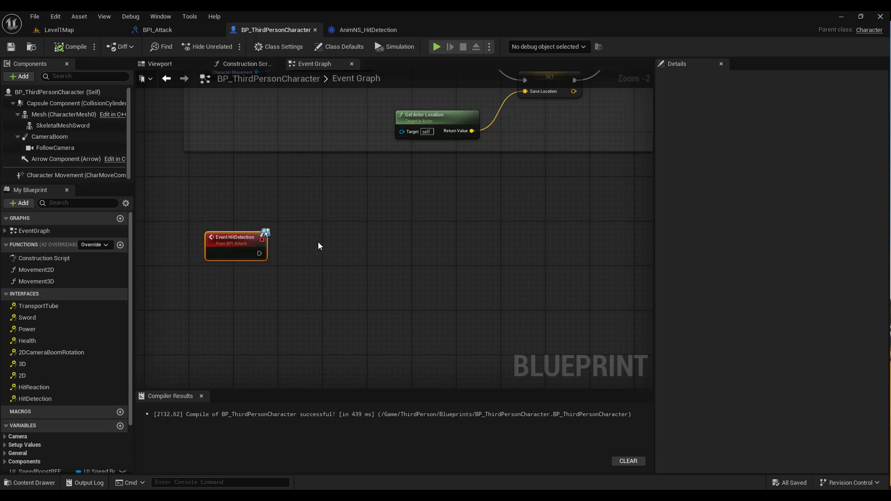
left_click_drag(259, 254, 372, 254)
type("pri")
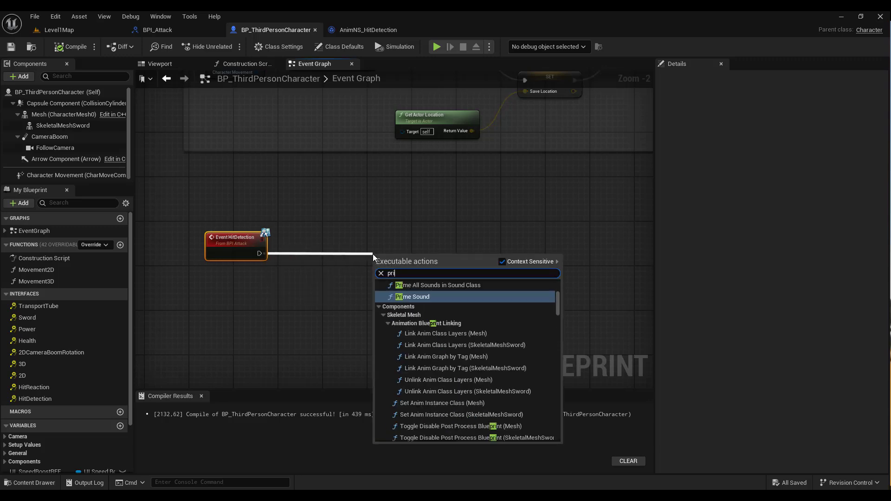
type("nt")
key("Return")
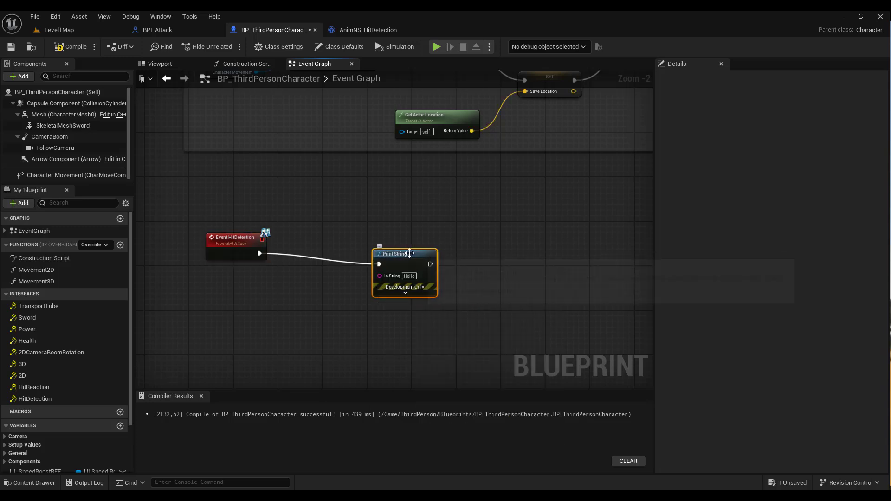
left_click_drag(409, 254, 372, 243)
Step: Set the Print String text to 'HitTrace' and compile the character blueprint
scroll(424, 285, "up", 2)
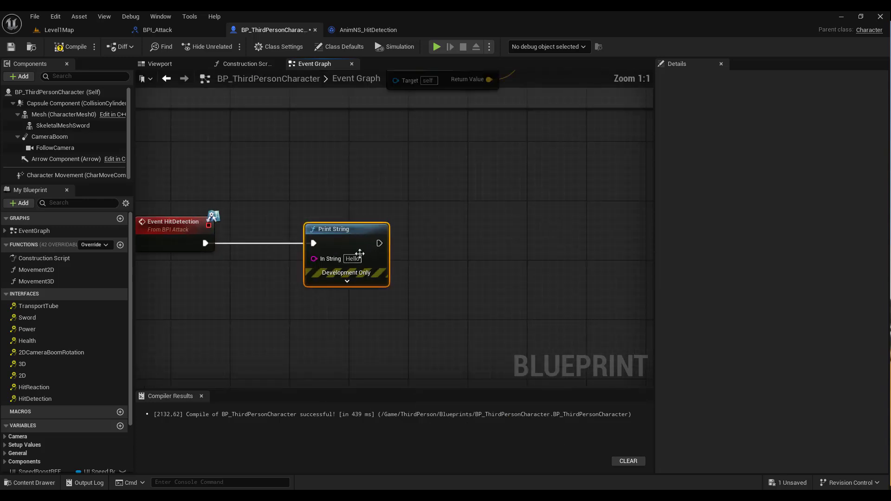
left_click(353, 259)
type("Hi")
key("Return")
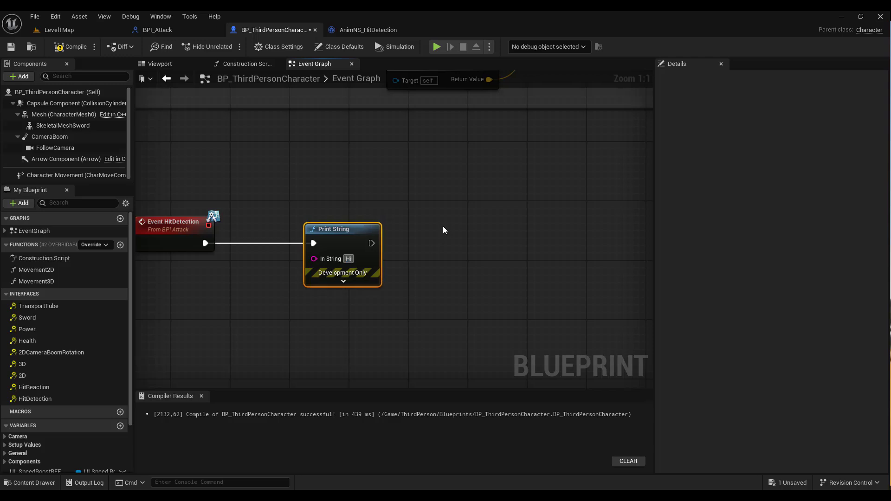
type("t")
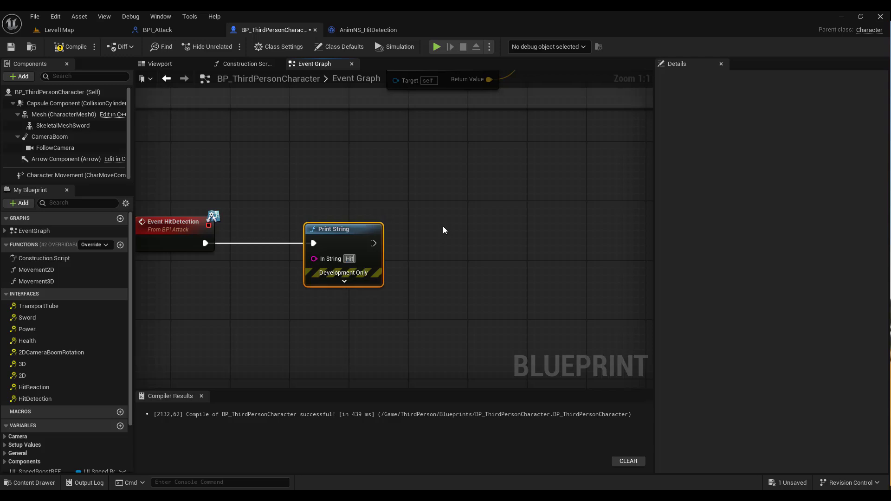
type("Trace")
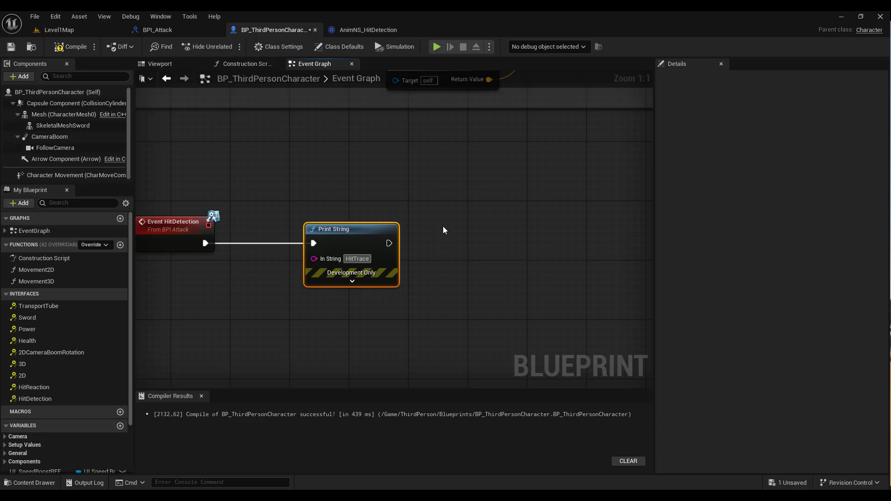
key("Return")
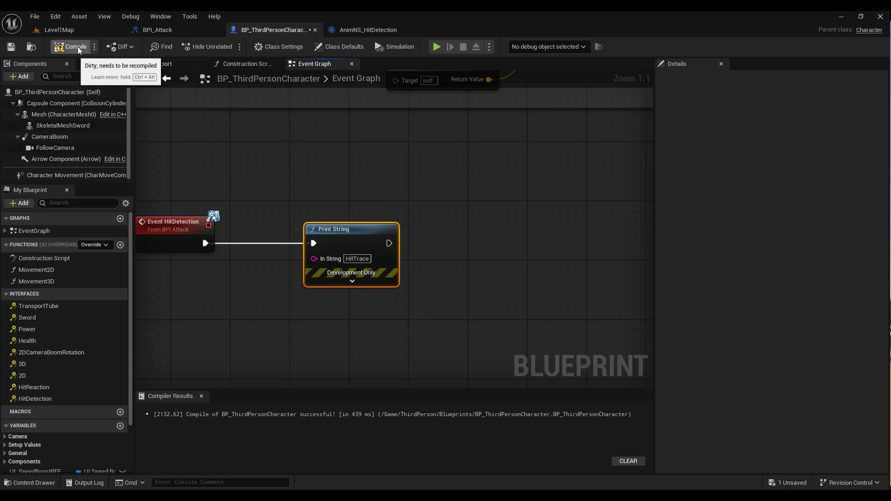
left_click(76, 48)
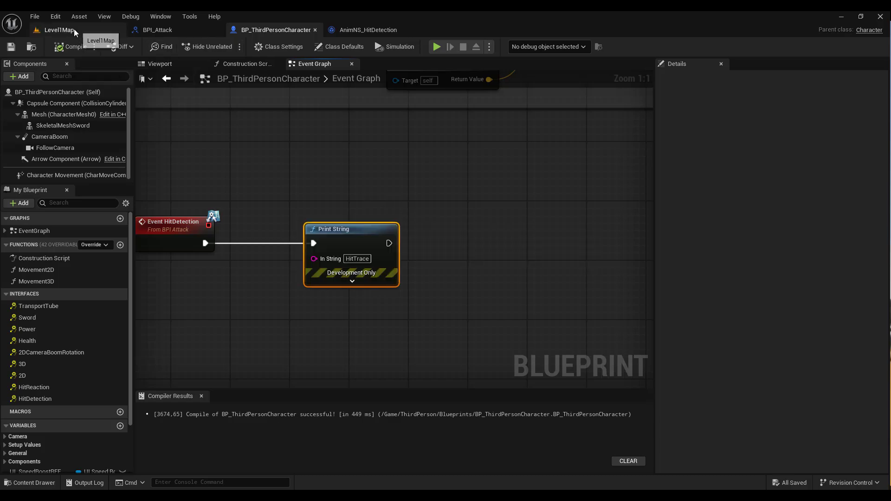
Step: Play Level1Map, walk the character along the dock, and attack to test the HitTrace print
left_click(74, 30)
left_click(231, 46)
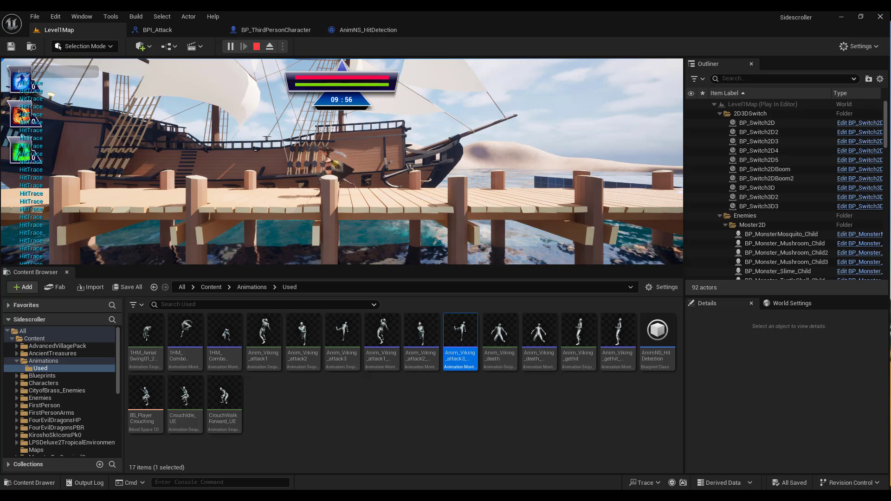
key("a")
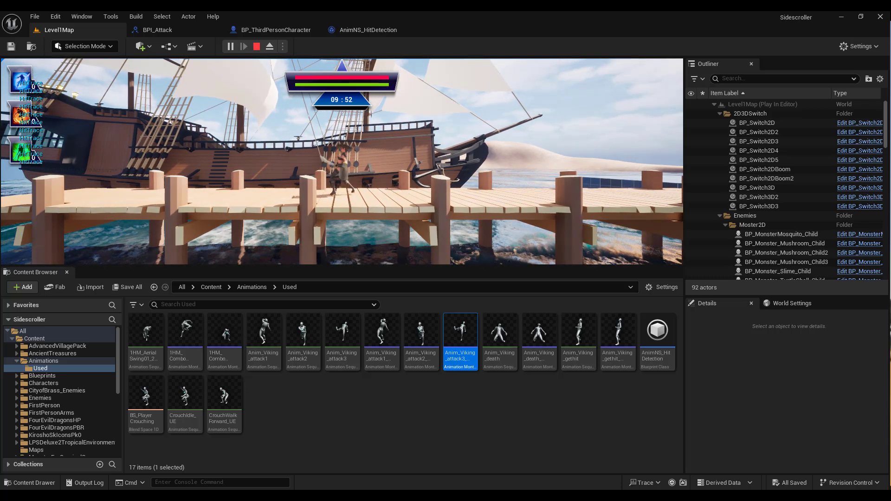
key("a")
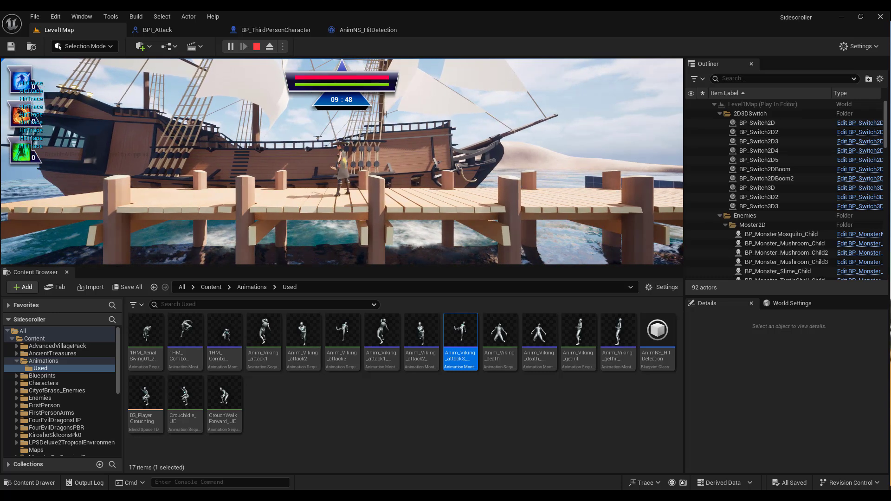
key("d")
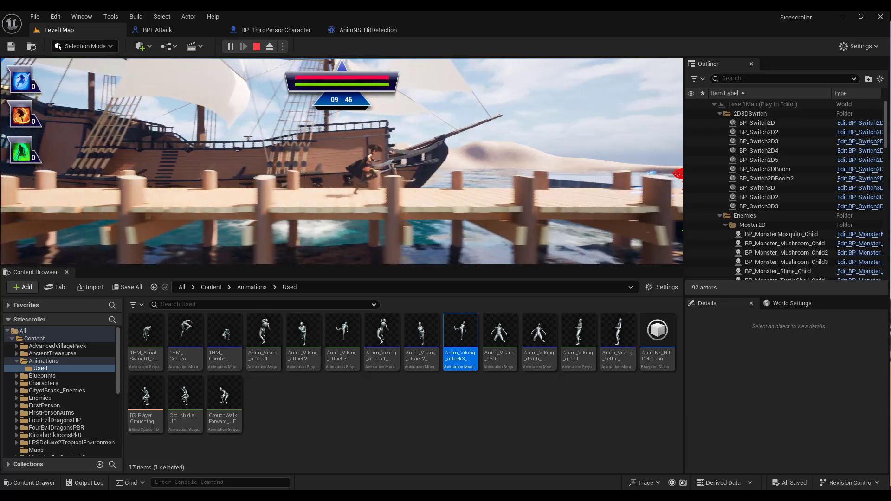
key("a")
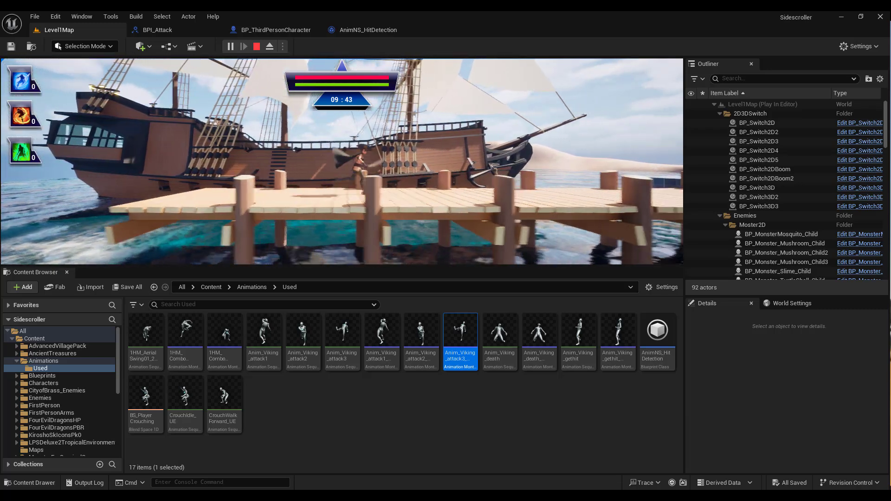
key("d")
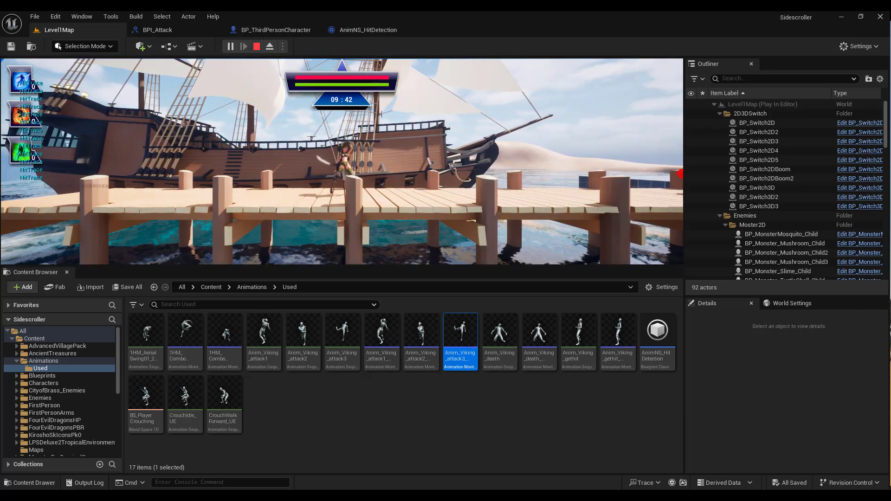
Step: Stop the play session and save all modified assets
key("Escape")
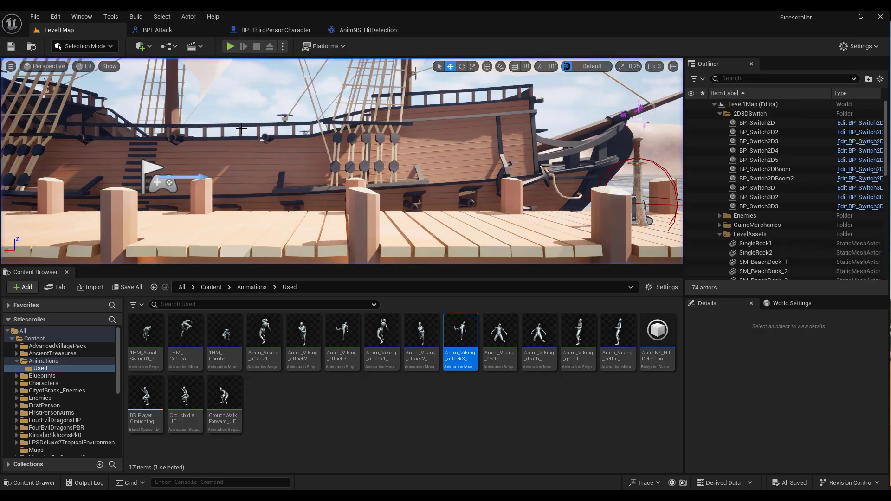
left_click(36, 18)
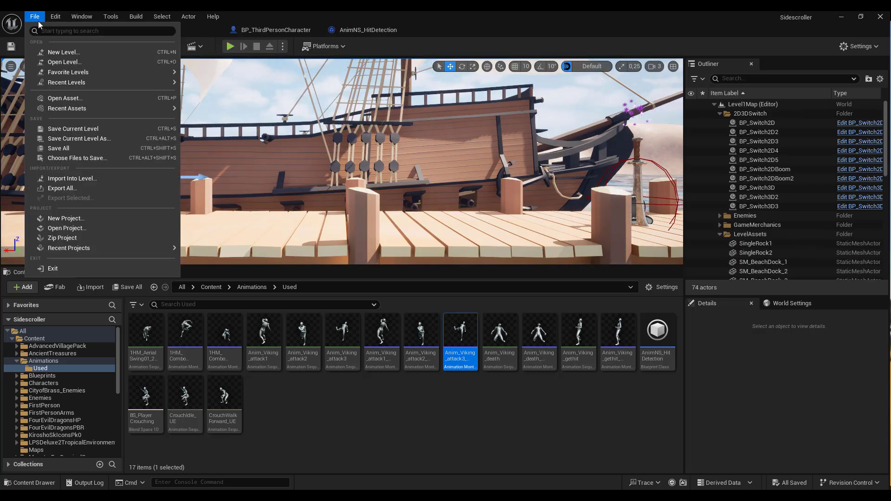
left_click(63, 149)
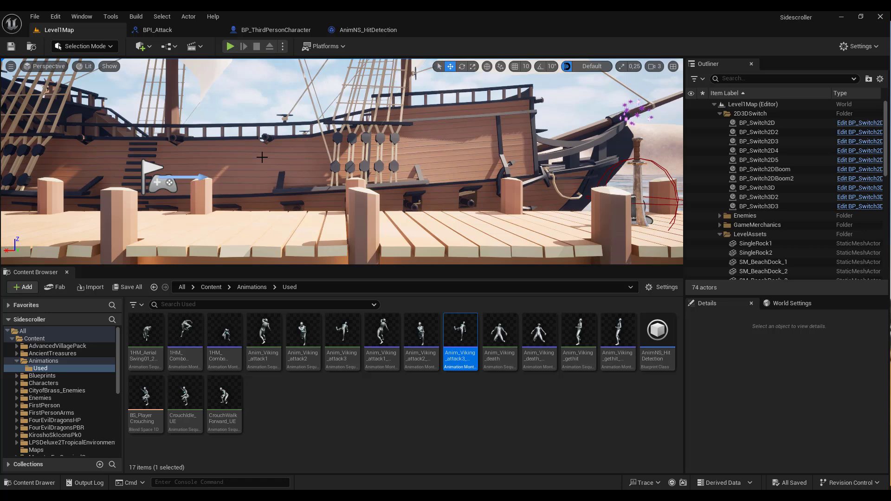
Step: Create a HitDetect function in BP_ThirdPersonCharacter, move its entry node up-left, and widen the graph panel
left_click(277, 29)
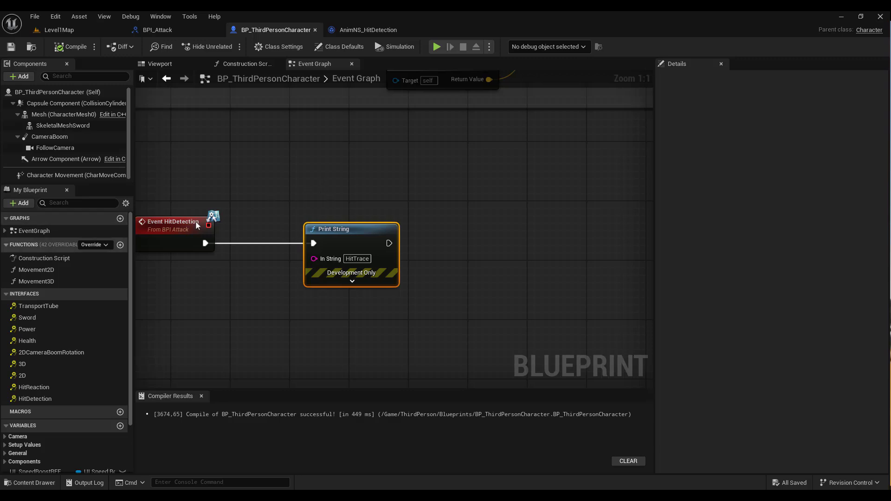
left_click(121, 245)
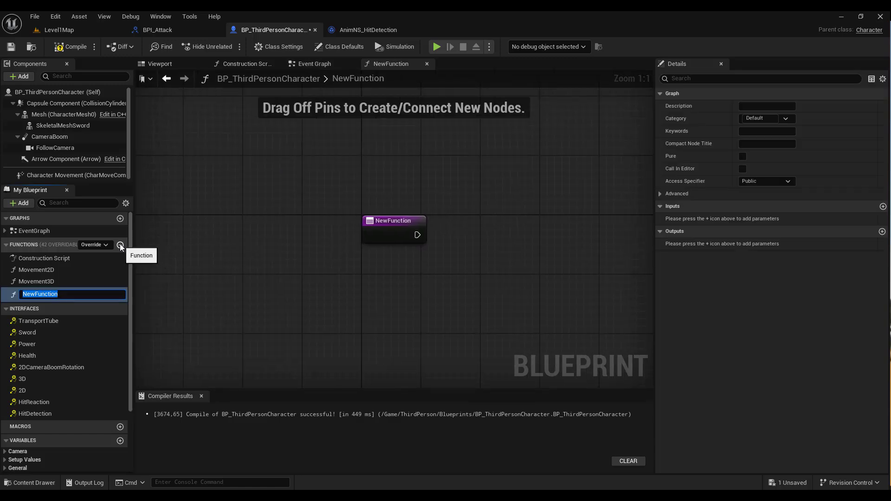
type("HitDetect")
key("Return")
right_click_drag(378, 259, 237, 221)
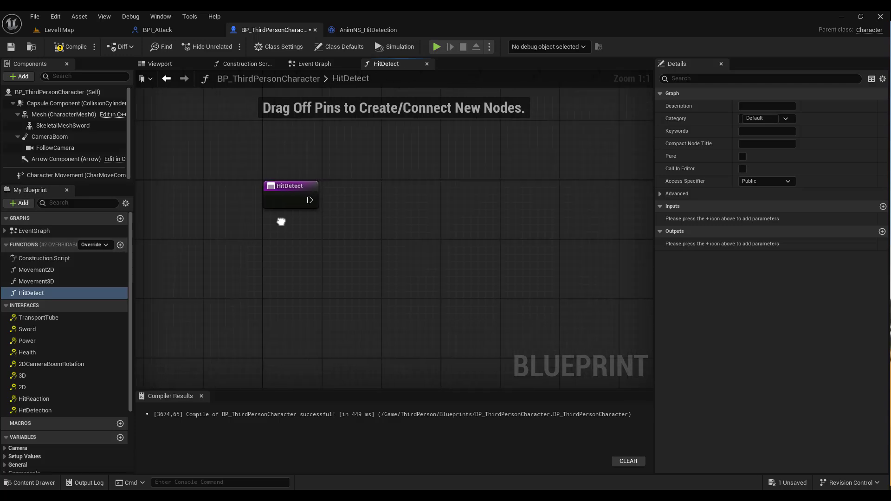
left_click_drag(653, 306, 735, 298)
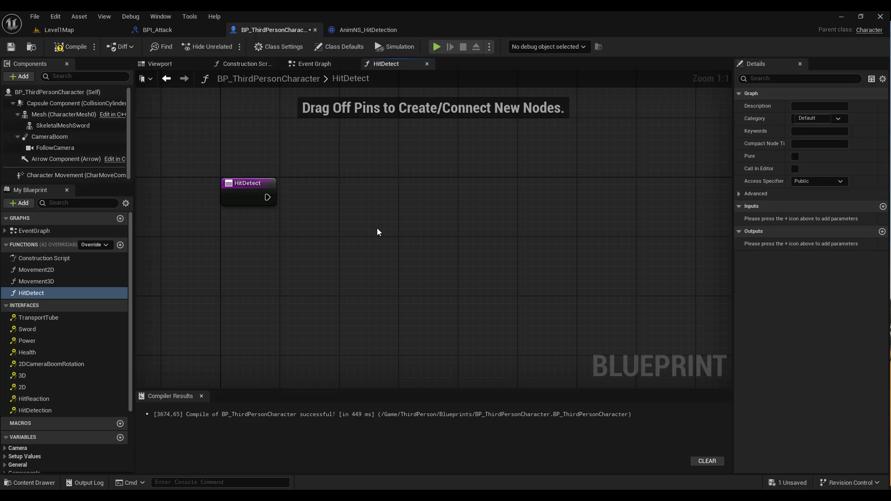
Step: Wire a Sphere Trace For Objects node after the HitDetect entry and straighten the connection
left_click_drag(267, 198, 491, 199)
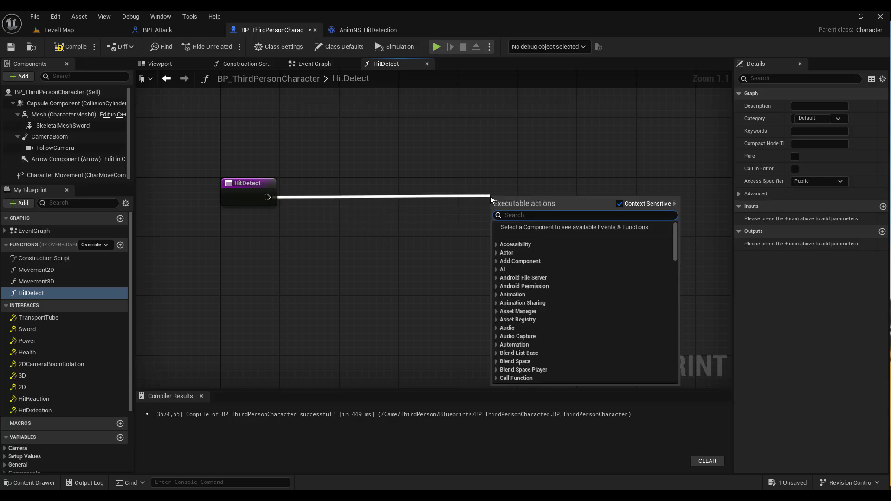
type("sphere trace")
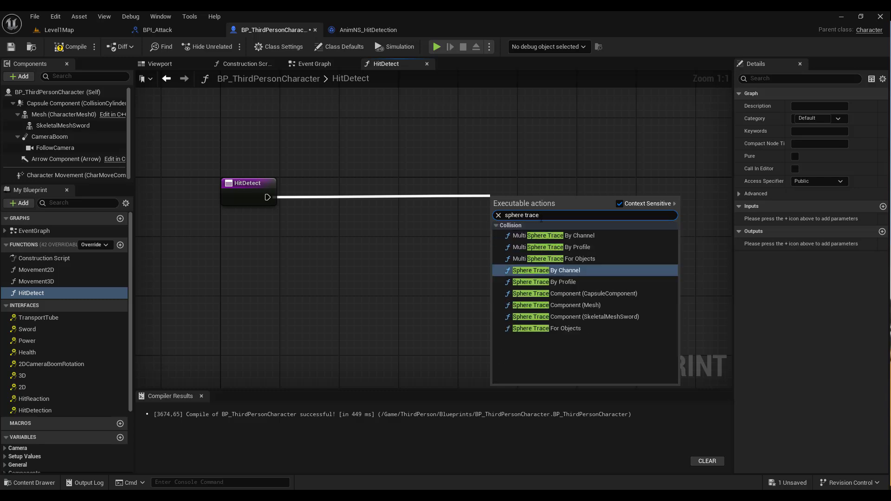
left_click(558, 327)
left_click_drag(548, 196, 511, 181)
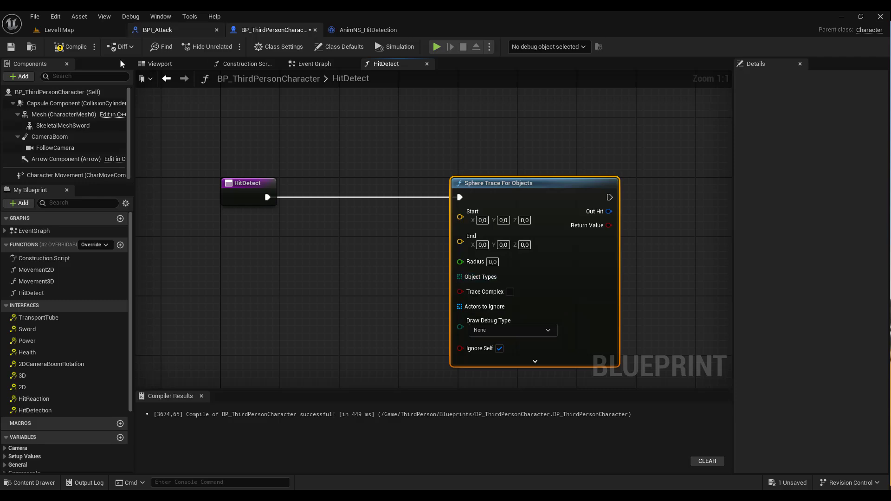
Step: Start a new Blueprint Class from the Level1Map Content Browser, then cancel the Pick Parent Class dialog
left_click(72, 32)
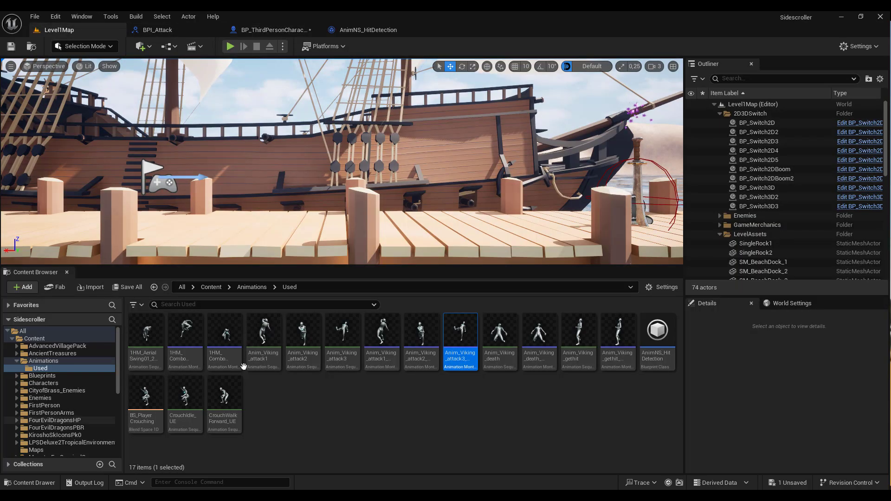
right_click(263, 405)
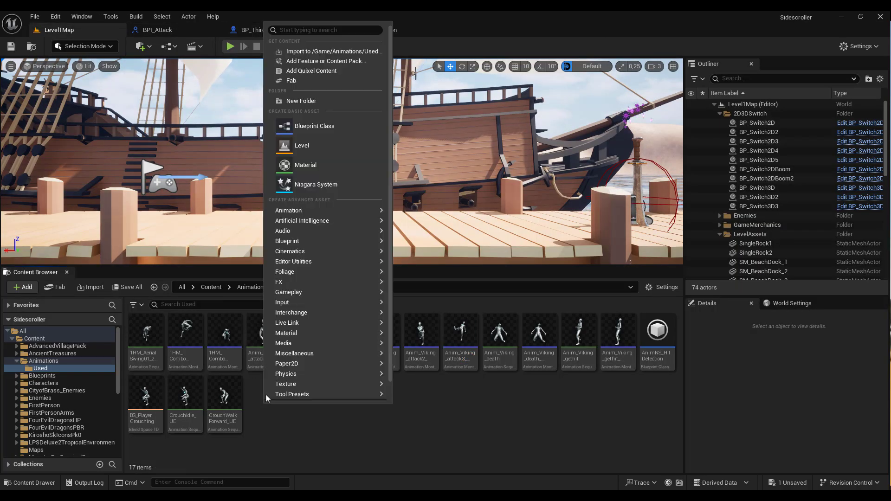
left_click(334, 127)
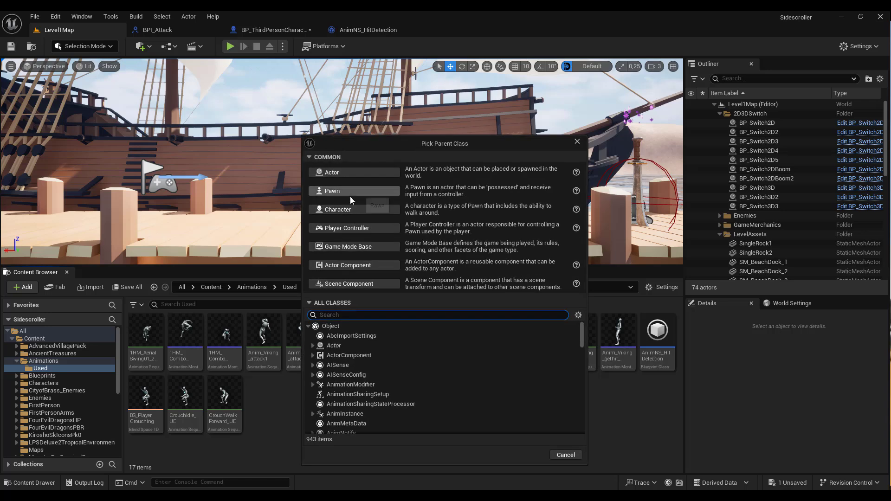
left_click(577, 141)
Step: Feed a Make Array with entry [0] set to Pawn into the sphere trace's Object Types, placed below the trace
left_click(285, 28)
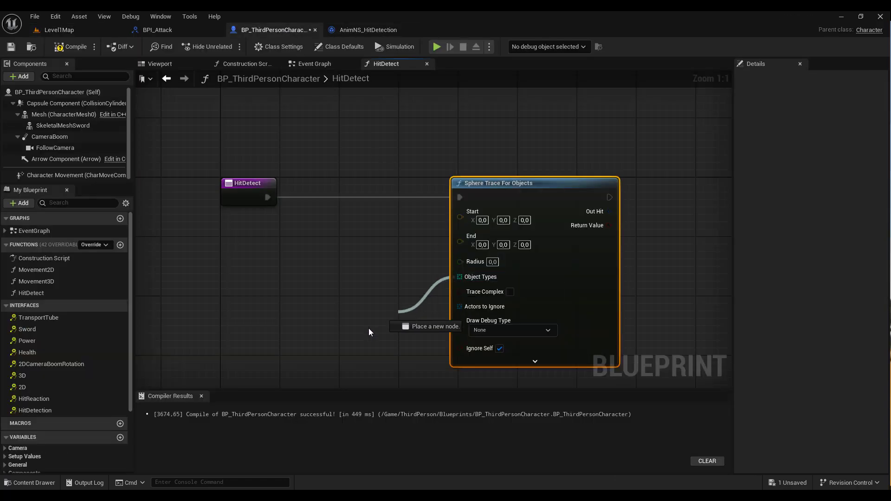
left_click_drag(460, 276, 351, 330)
type("ma")
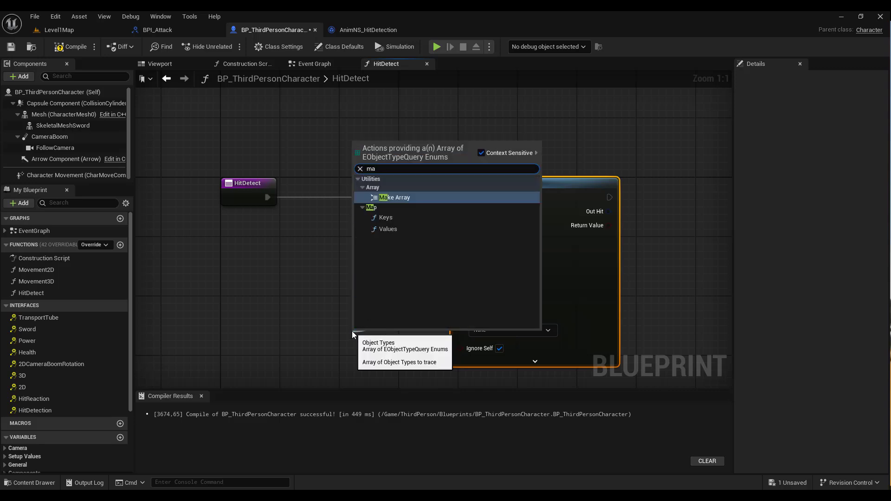
type("ke arr")
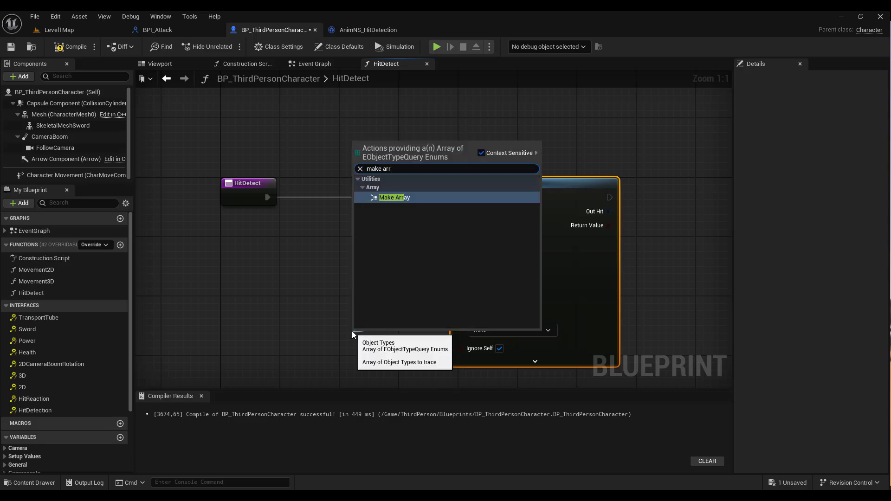
type("ay")
key("Return")
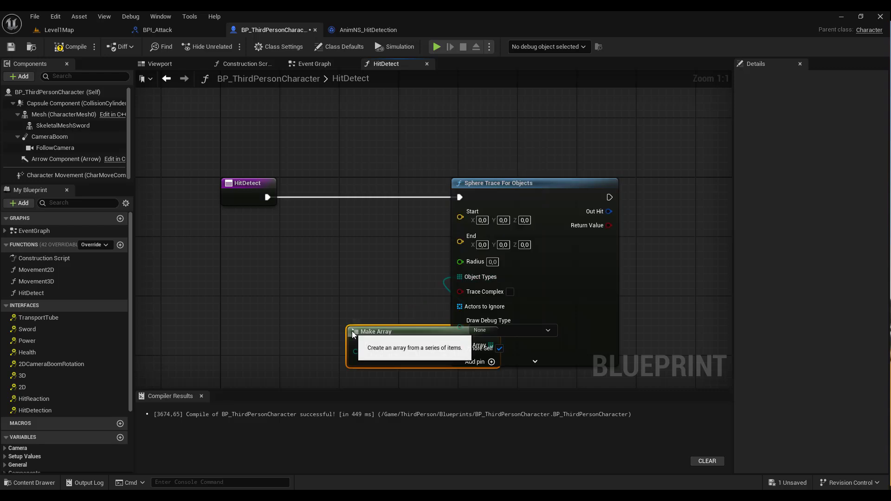
left_click_drag(413, 333, 324, 294)
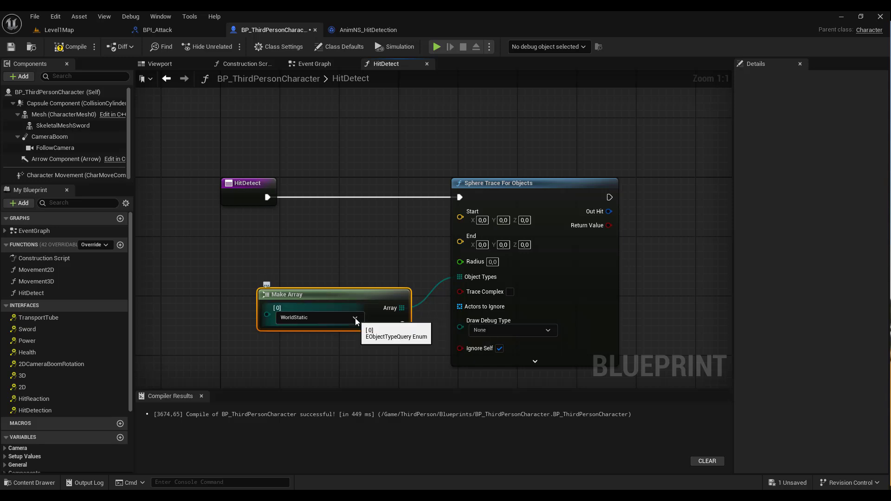
left_click(355, 319)
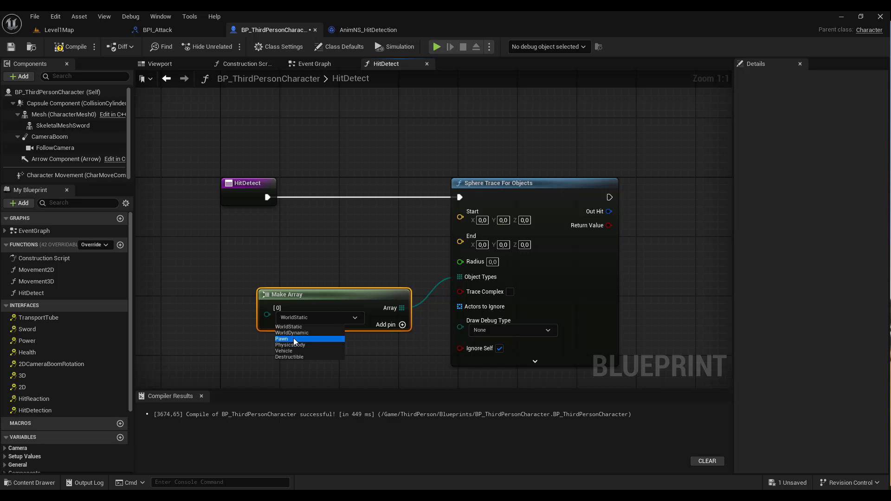
left_click(294, 338)
mouse_move(353, 354)
right_mouse_down()
mouse_move(401, 303)
mouse_move(405, 286)
right_mouse_up()
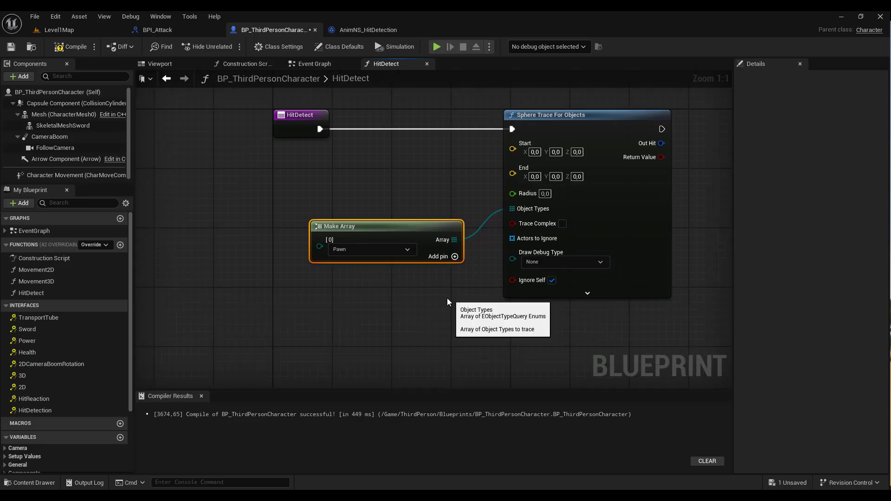
left_click_drag(385, 224, 409, 316)
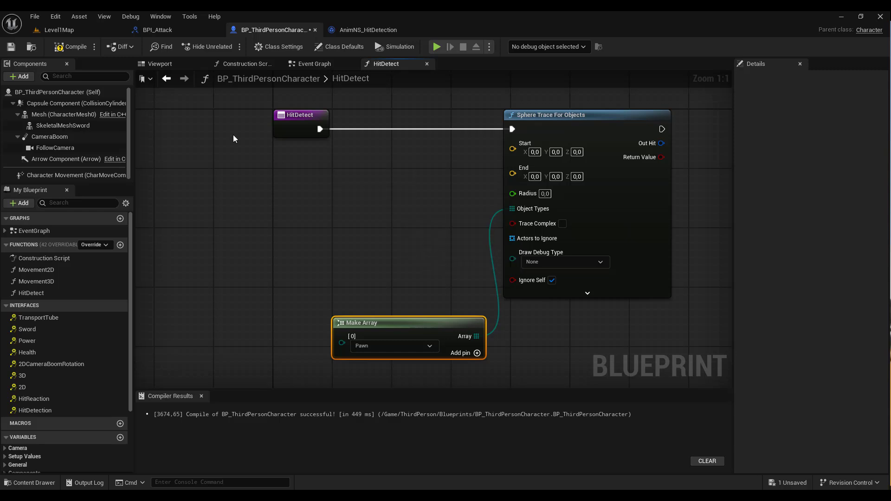
Step: Compile BP_ThirdPersonCharacter, look over the AnimNS_HitDetection and Level1Map tabs, and return to HitDetect
left_click(82, 53)
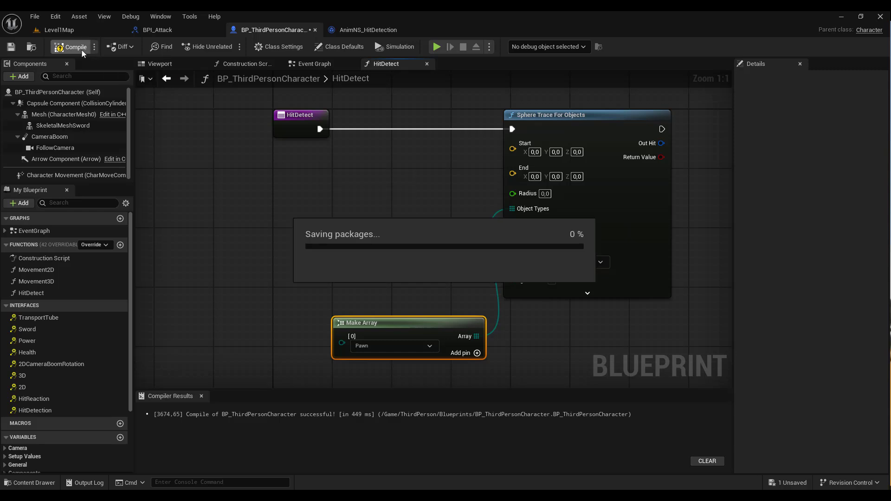
left_click(381, 30)
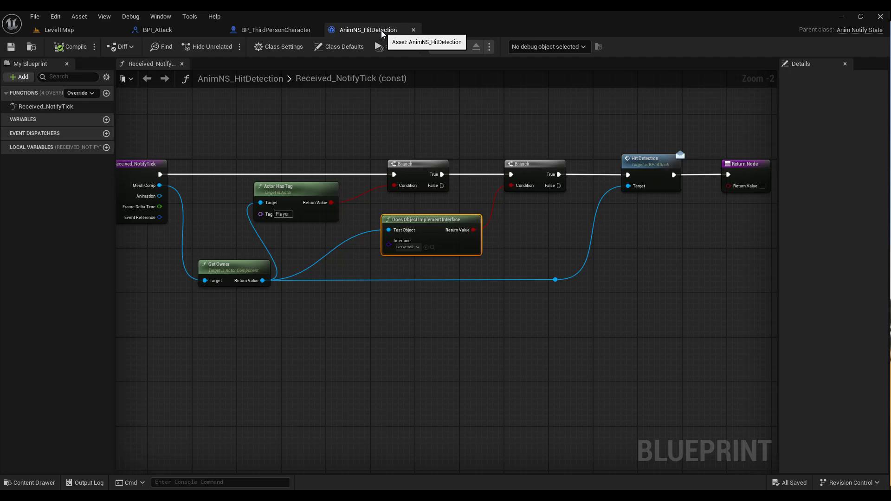
left_click(73, 29)
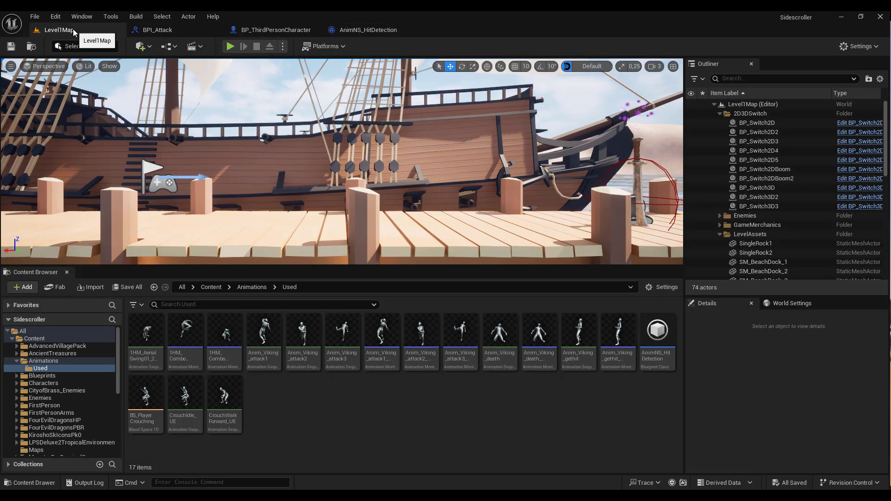
left_click(261, 31)
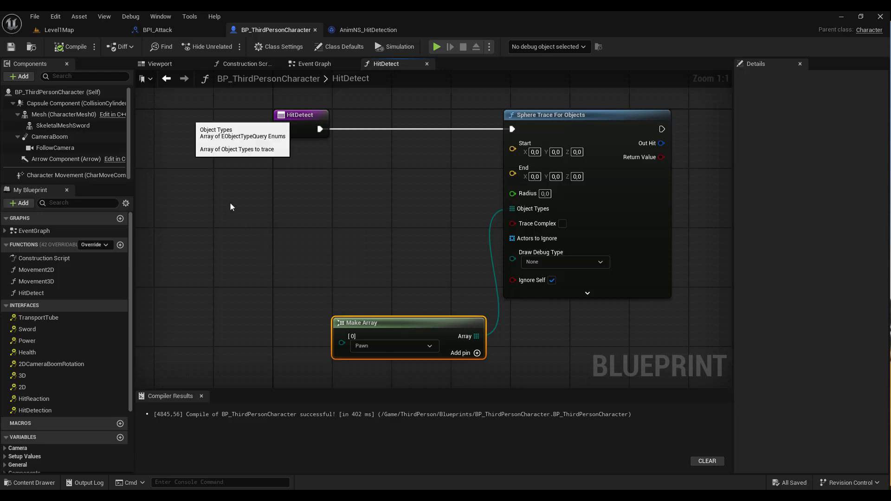
Step: Run a quick Play-in-Editor test of Level1Map and stop it with Esc
left_click(61, 30)
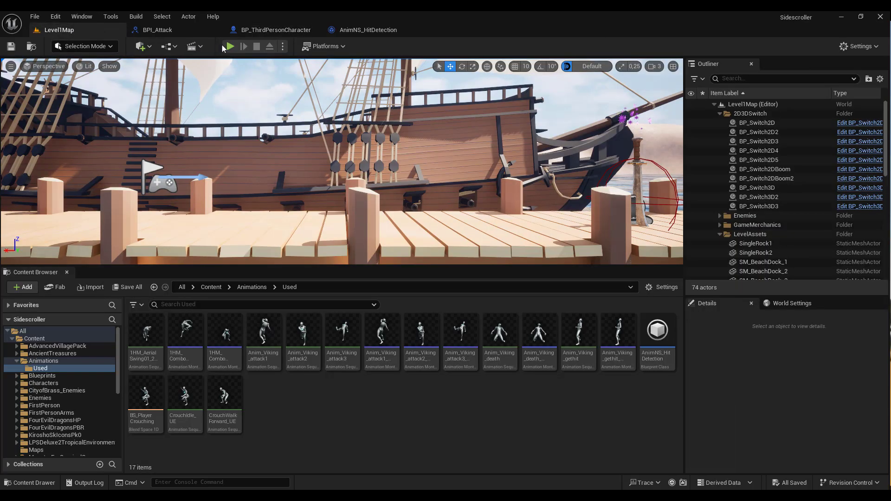
left_click(230, 46)
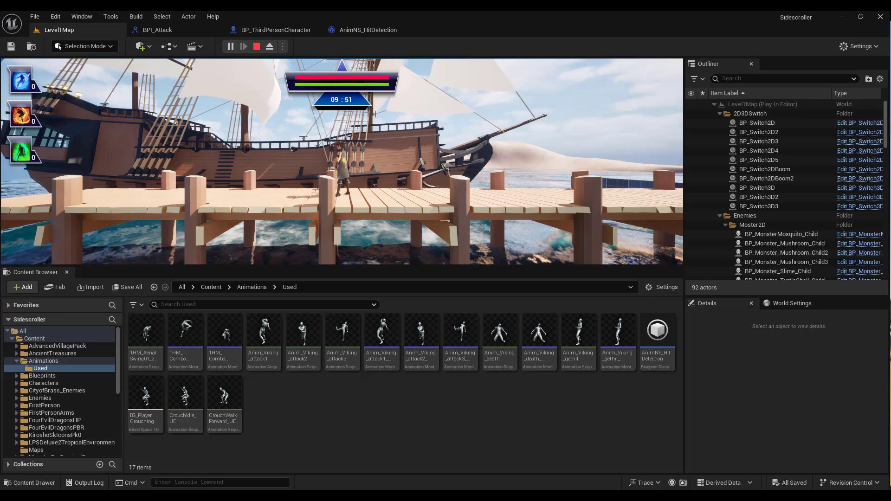
key("Escape")
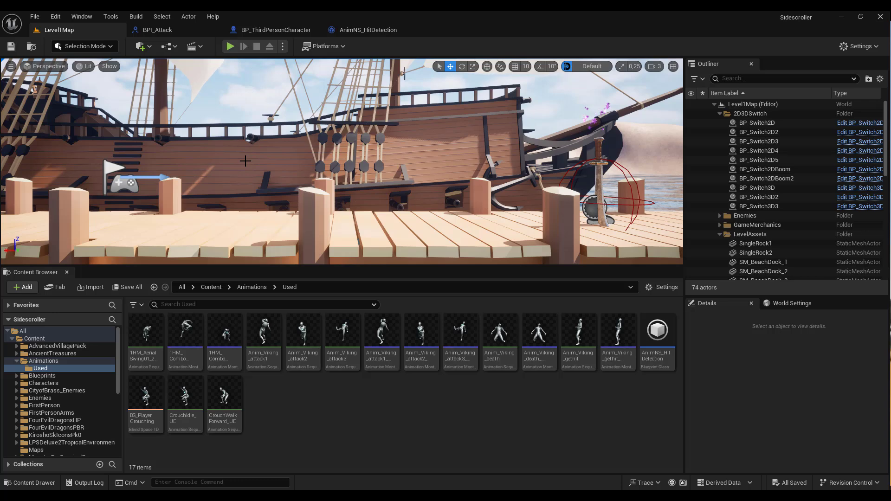
Step: Open the SKM_PiratGirl skeletal mesh from the character's Mesh component details
left_click(265, 30)
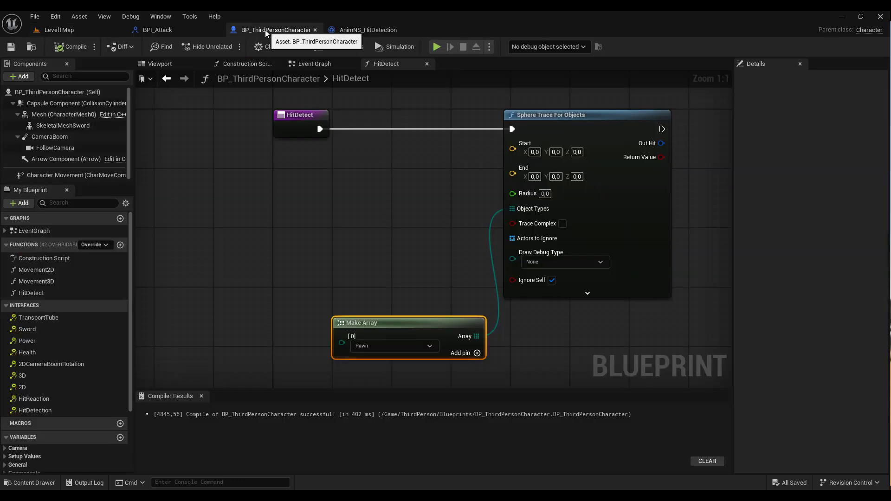
left_click(64, 115)
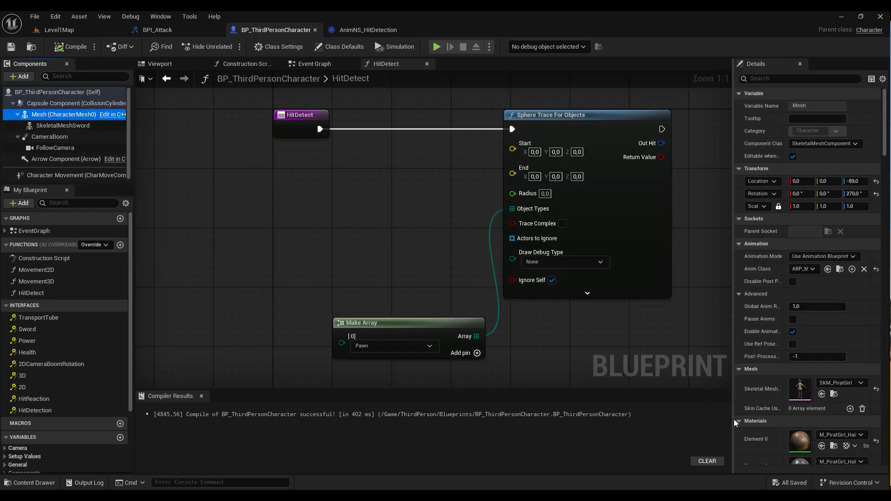
left_click_drag(732, 420, 660, 412)
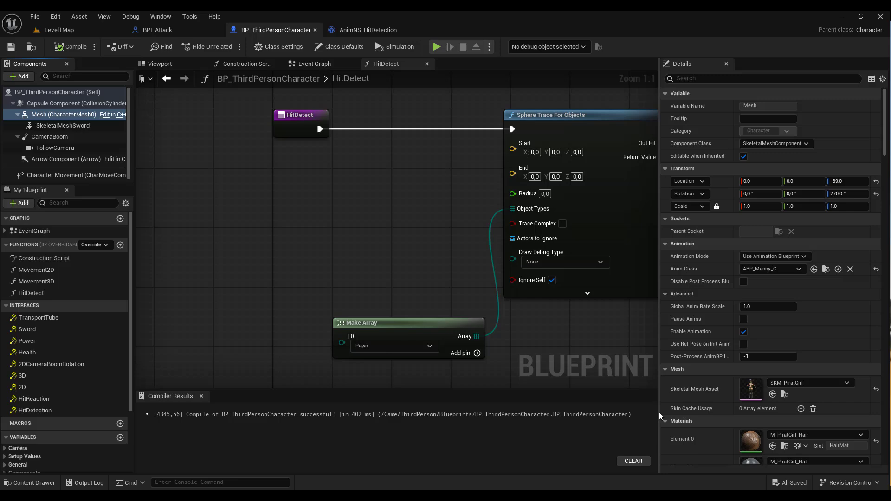
double_click(747, 389)
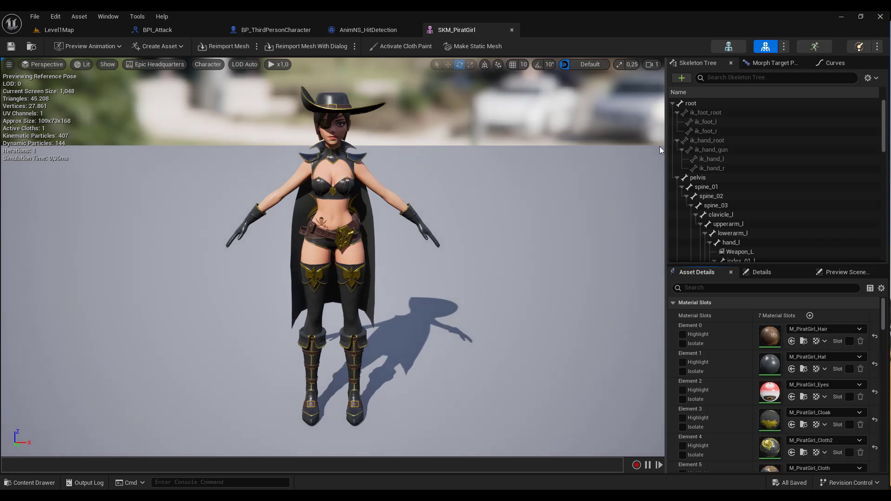
Step: Browse the left arm bones clavicle_l, upperarm_l and lowerarm_l in the Skeleton Tree
left_click(718, 214)
left_click(725, 224)
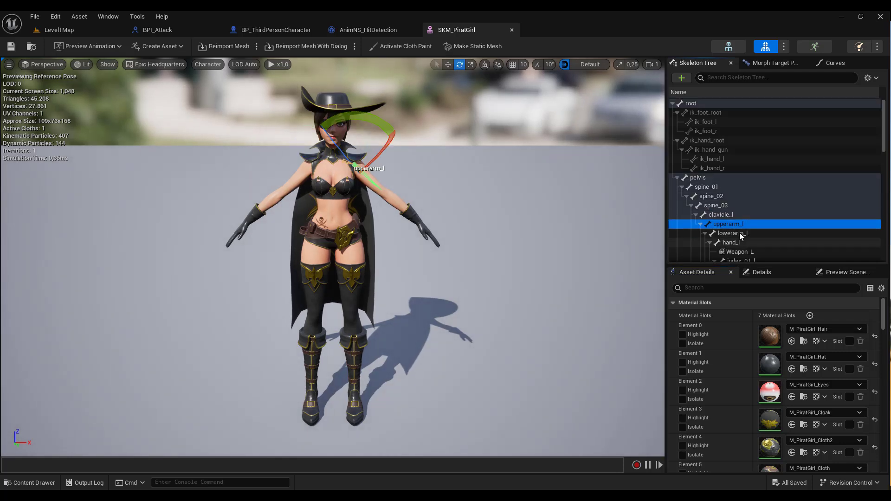
left_click(740, 233)
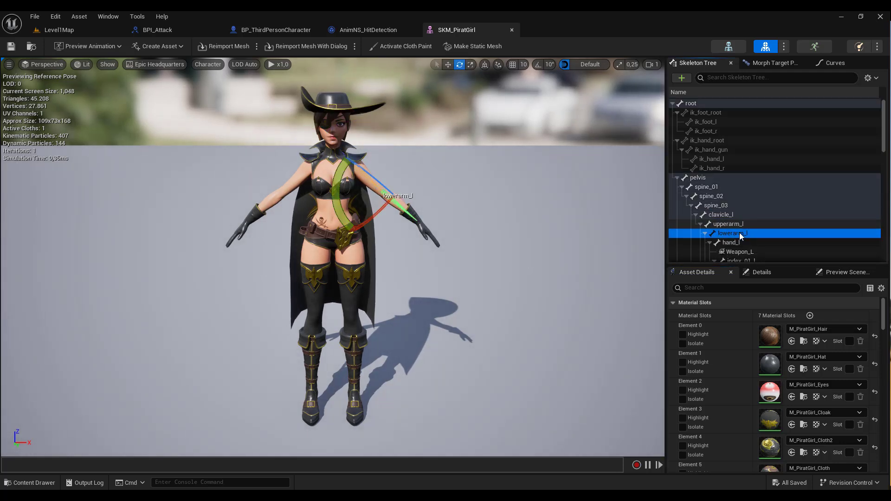
scroll(739, 232, "down", 2)
scroll(739, 235, "down", 2)
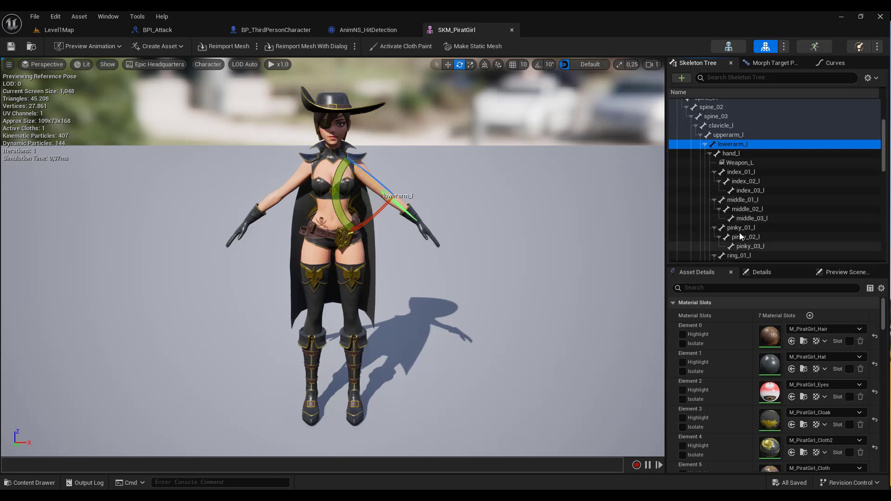
scroll(739, 234, "down", 2)
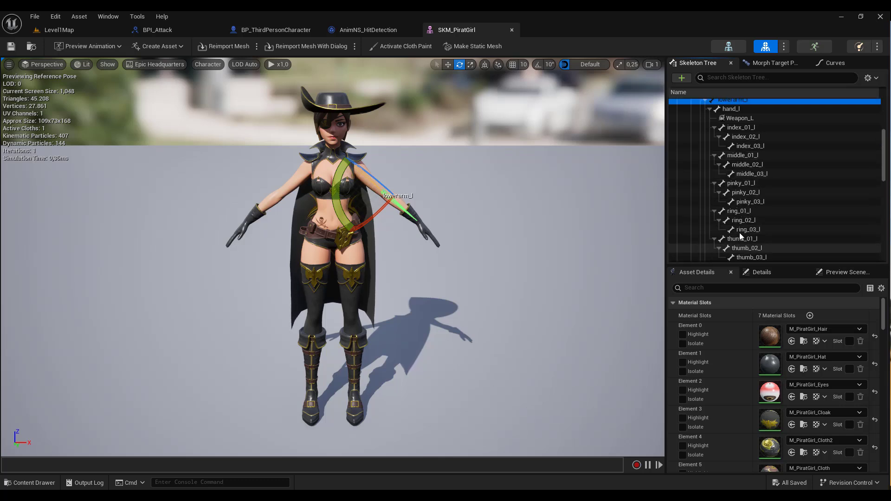
Step: Filter the skeleton for 'hand', select hand_l, and copy its bone name
left_click(745, 74)
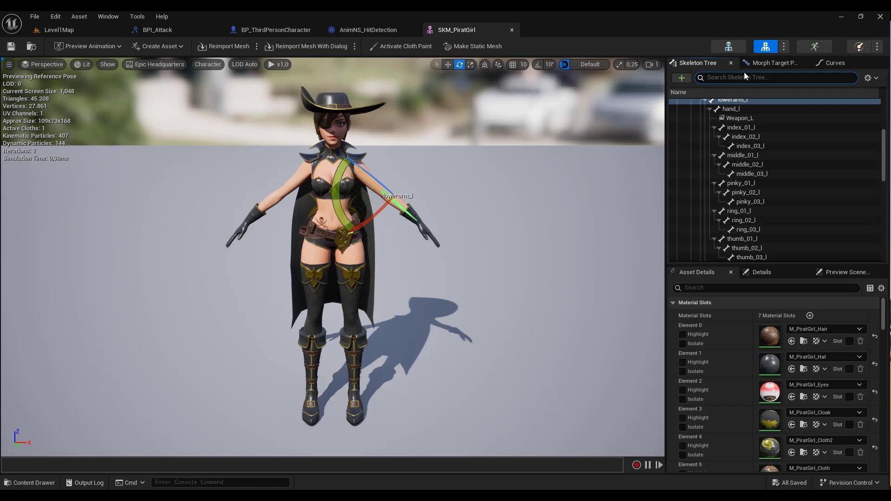
type("hand")
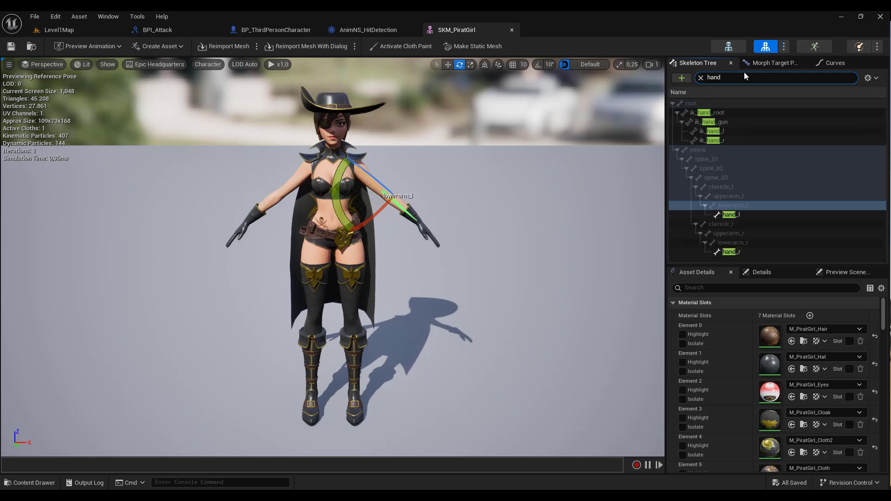
left_click(735, 215)
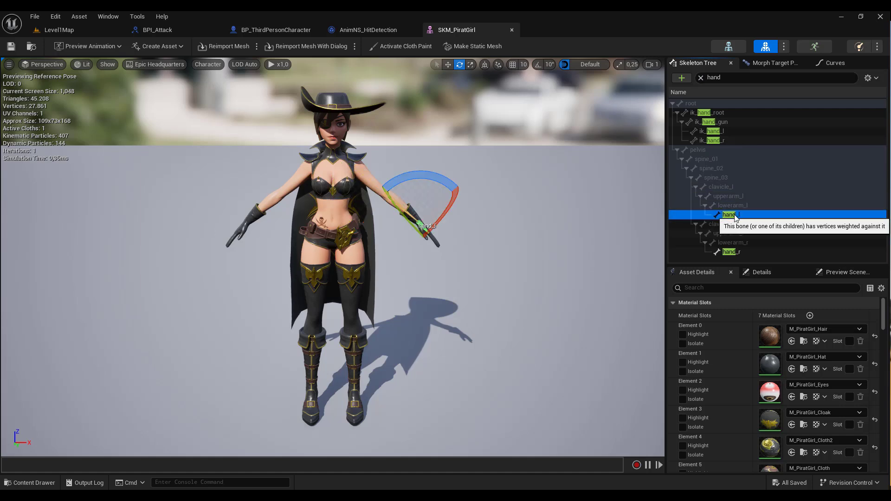
left_click(447, 65)
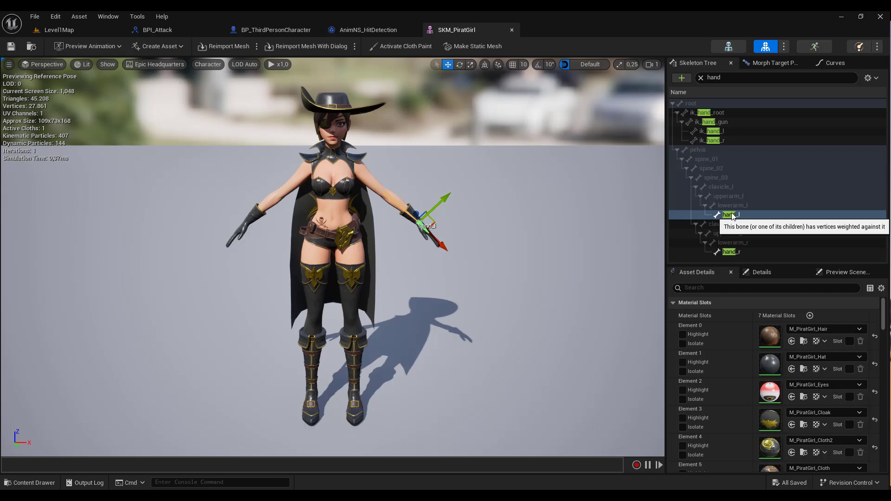
left_click(731, 216)
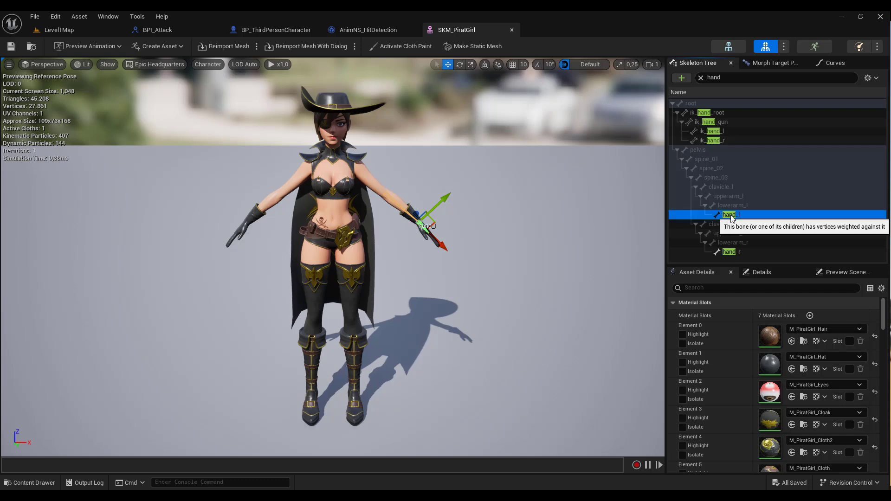
right_click(731, 216)
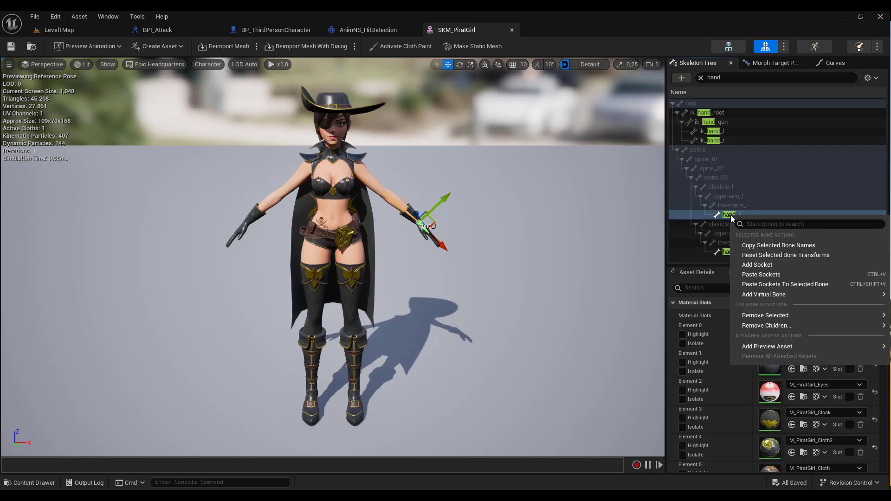
left_click(789, 246)
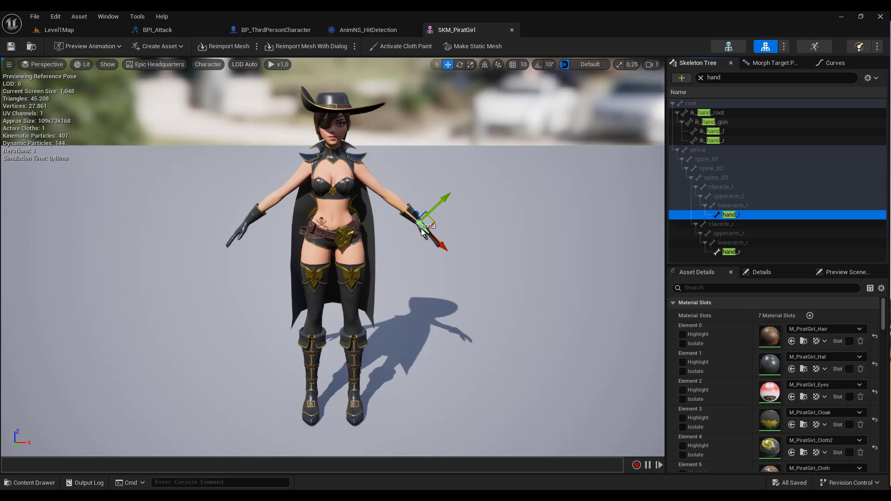
left_click(271, 26)
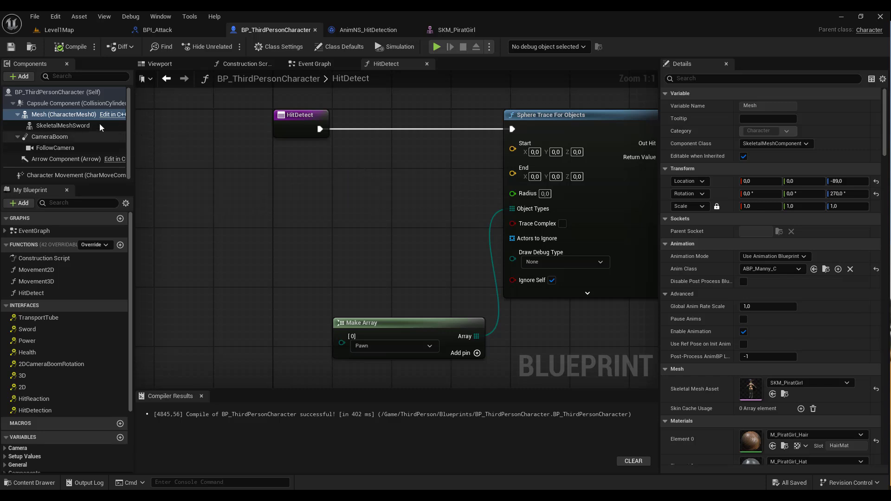
Step: Add a Get Socket Location node on Mesh with In Socket Name set to hand_l
mouse_move(45, 118)
left_mouse_down()
mouse_move(183, 169)
mouse_move(281, 175)
left_mouse_up()
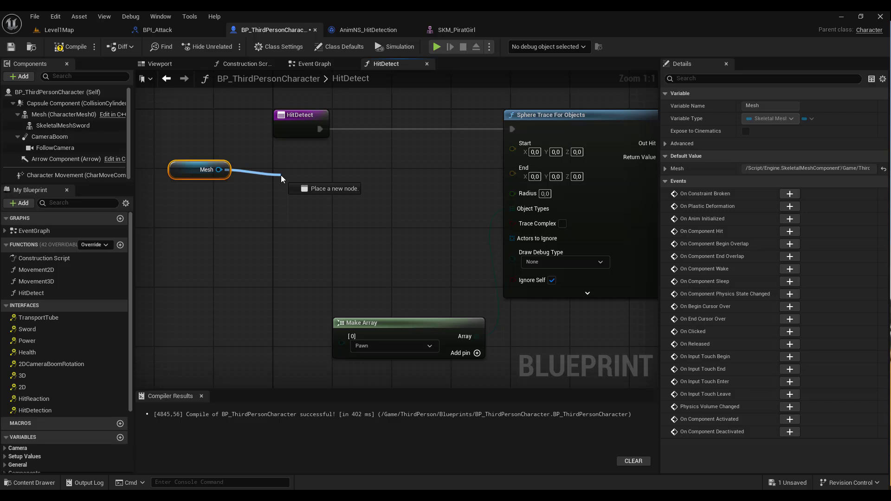
type("get")
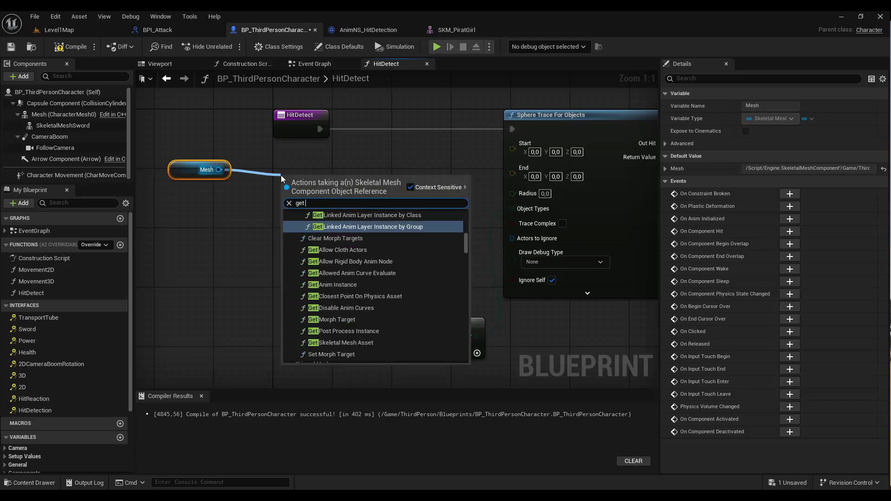
type(" socket loc")
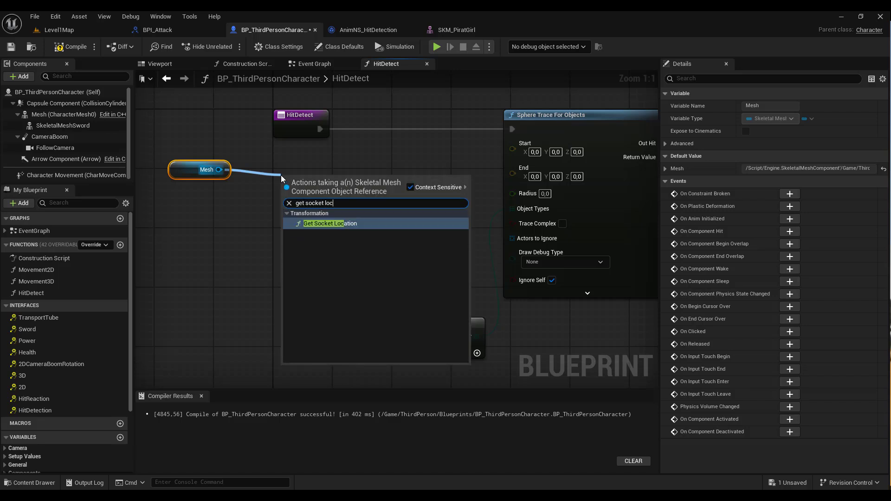
left_click(325, 223)
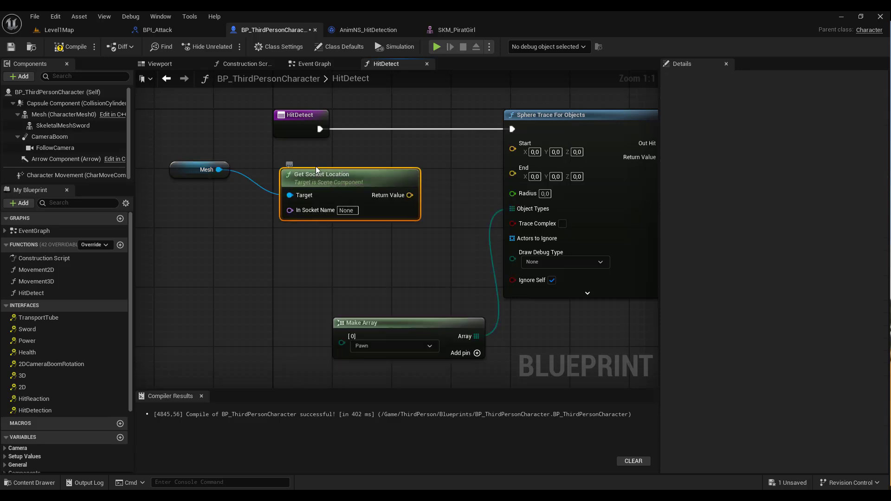
left_click_drag(316, 170, 286, 155)
left_click(318, 195)
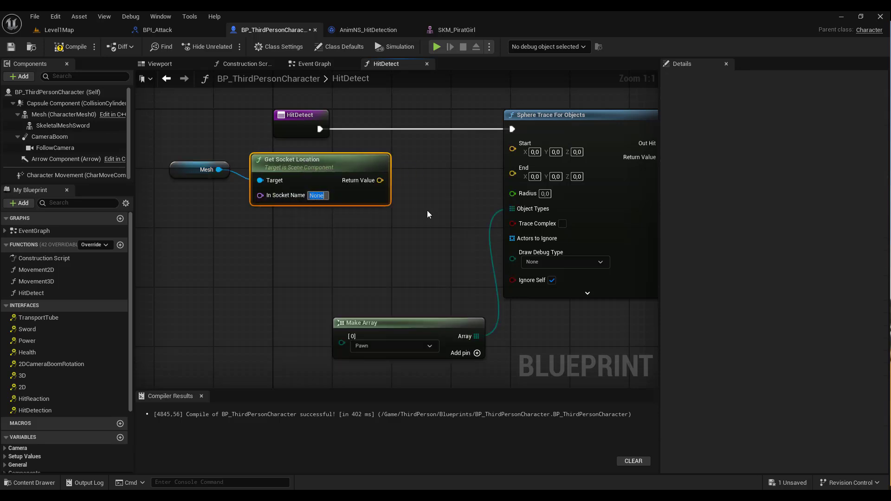
type("hand_l")
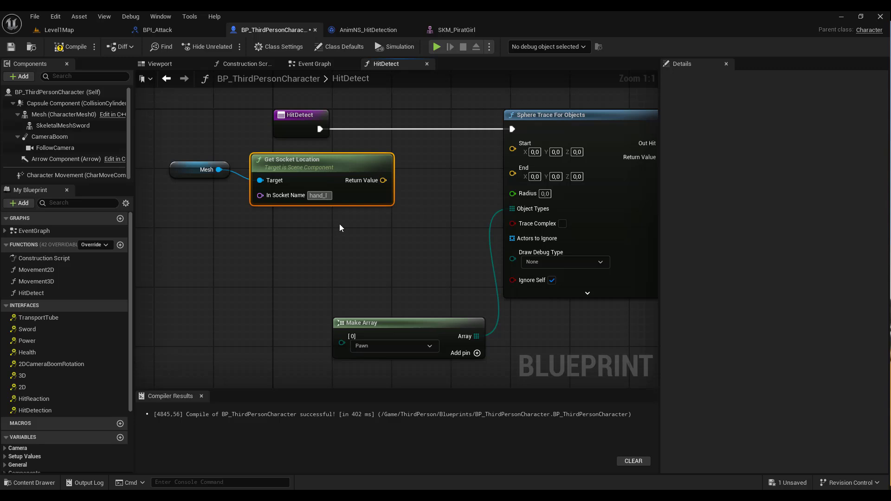
Step: Wire the socket location Return Value into the sphere trace's Start and End pins
left_click_drag(384, 180, 513, 150)
mouse_move(341, 165)
left_mouse_down()
mouse_move(348, 157)
mouse_move(513, 163)
left_mouse_up()
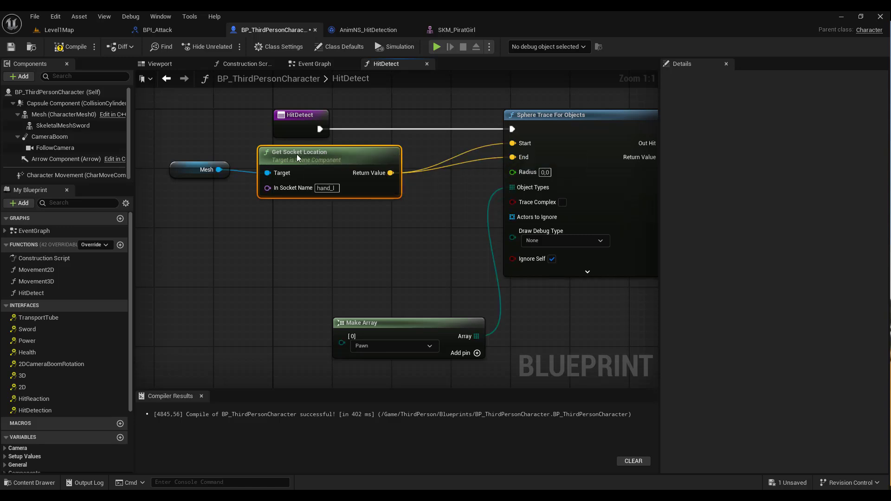
left_click_drag(297, 154, 289, 162)
left_click_drag(184, 170, 168, 178)
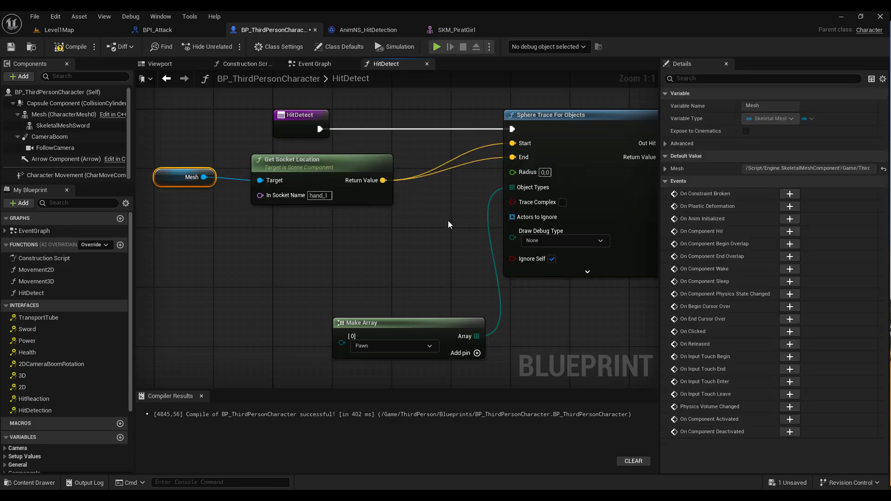
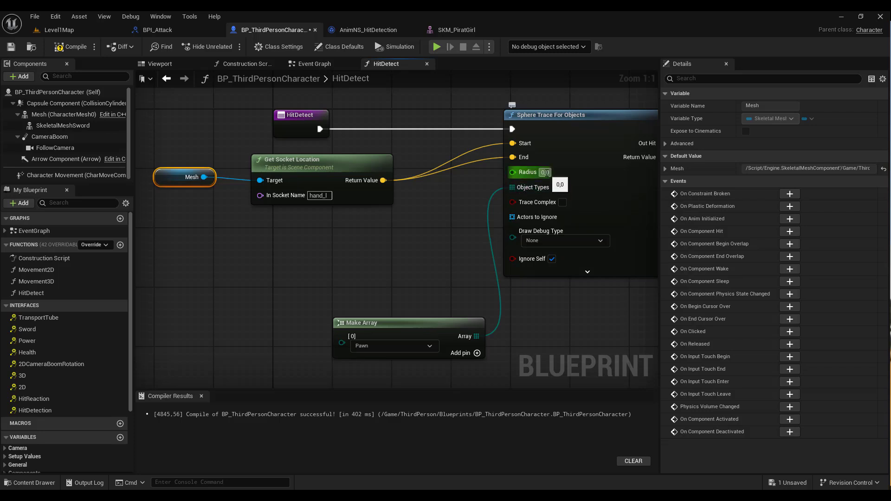
Step: Set the sphere trace Radius to 20.0 and Draw Debug Type to For Duration, then save
left_click(545, 172)
type("20")
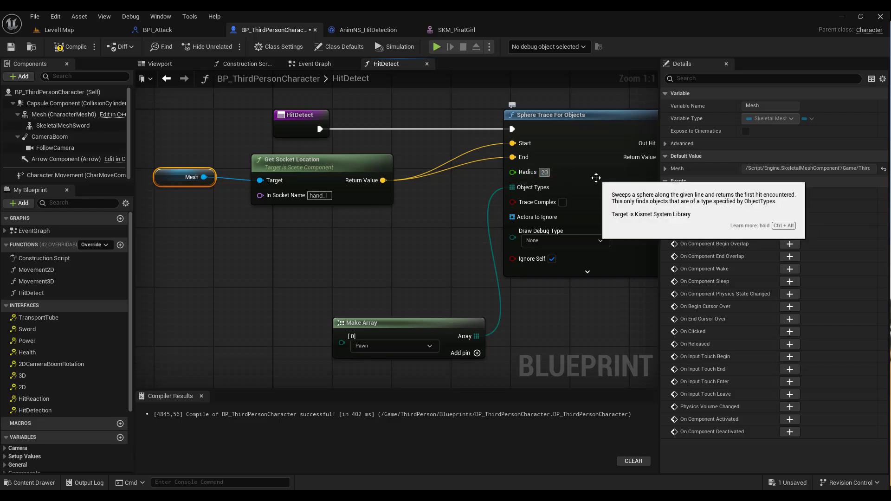
key("Return")
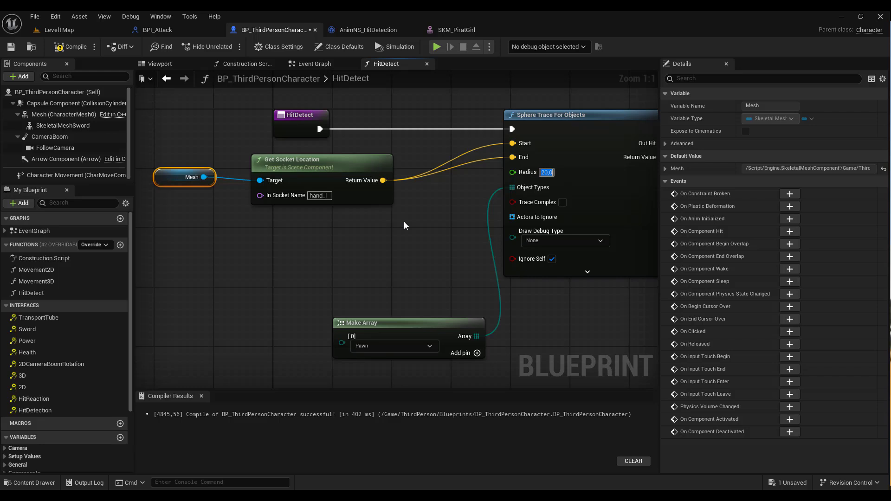
left_click(579, 241)
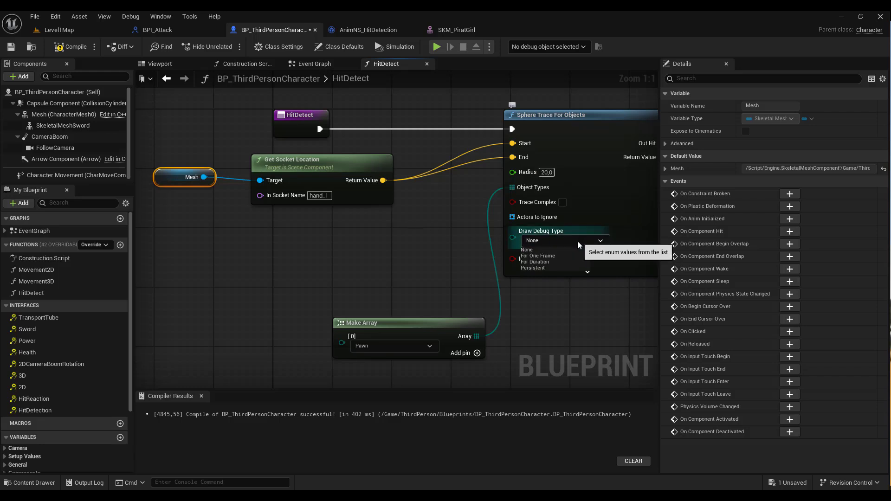
left_click(552, 262)
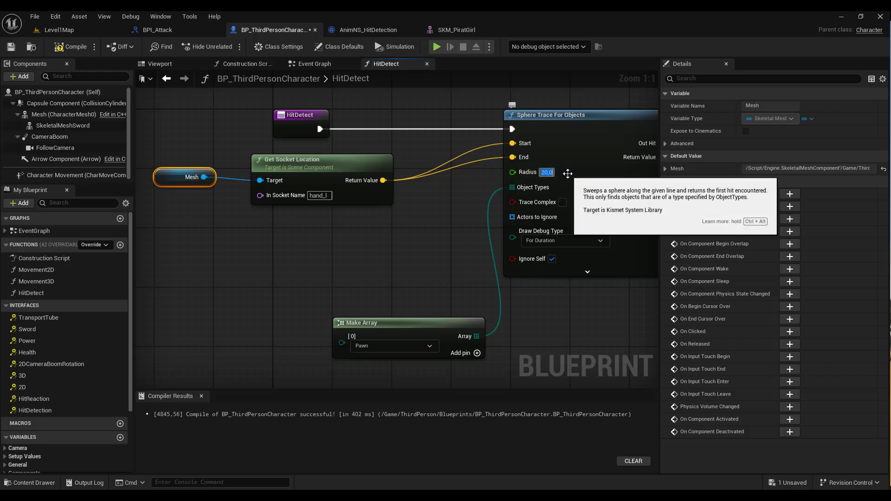
key("ctrl+s")
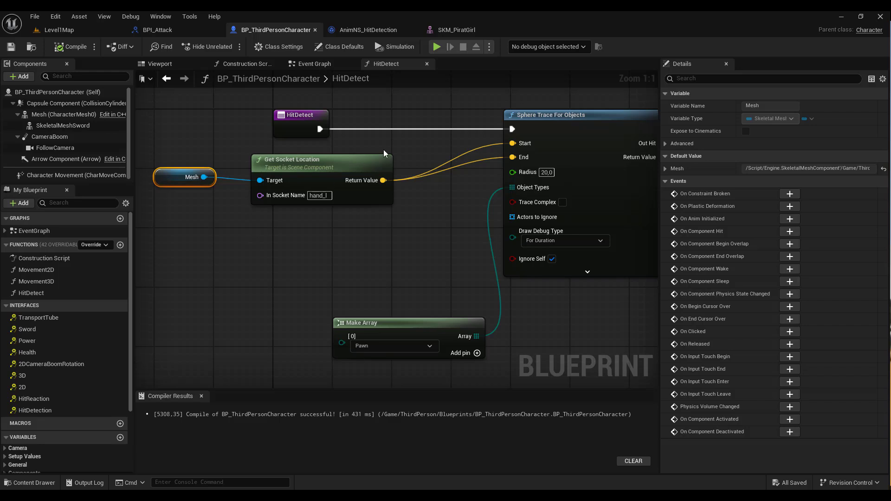
Step: In the Event Graph, replace Print String with a Hit Detect call wired to Event HitDetection
left_click(307, 63)
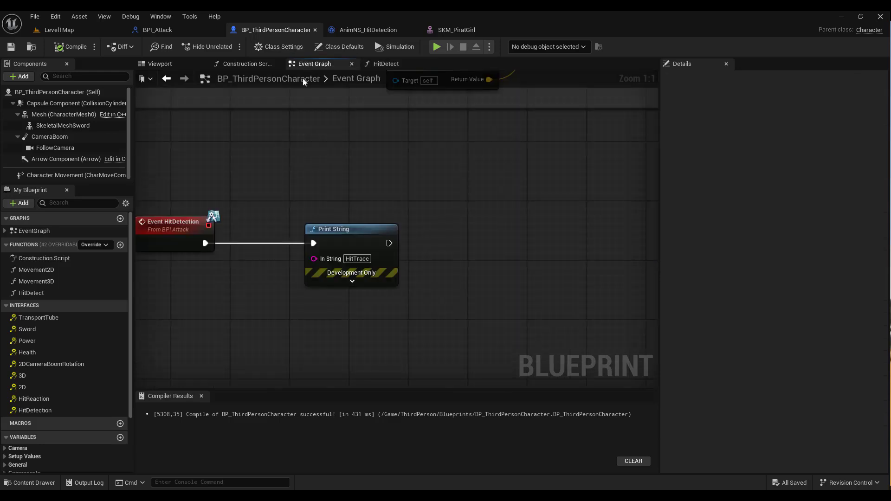
right_click_drag(287, 189, 352, 175)
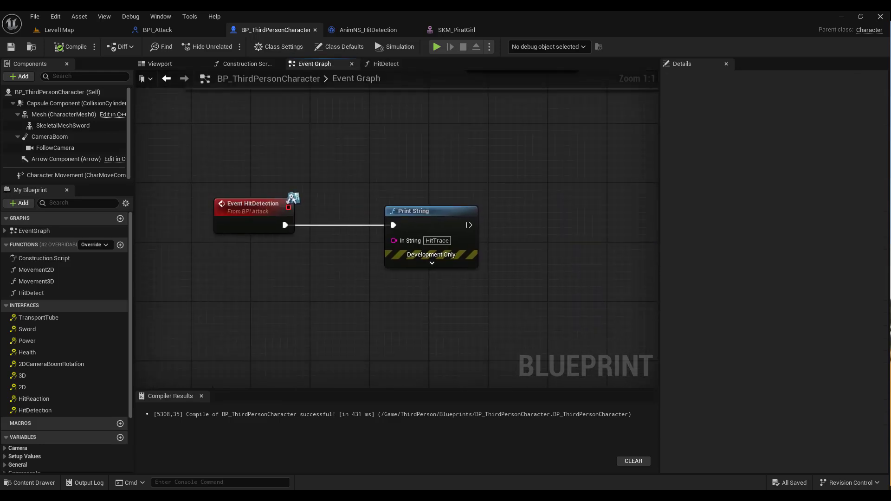
left_click(424, 214)
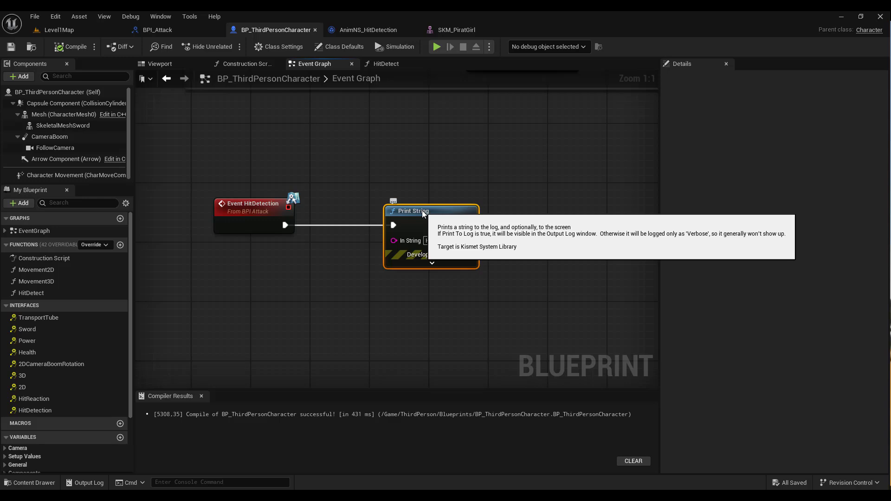
key("Delete")
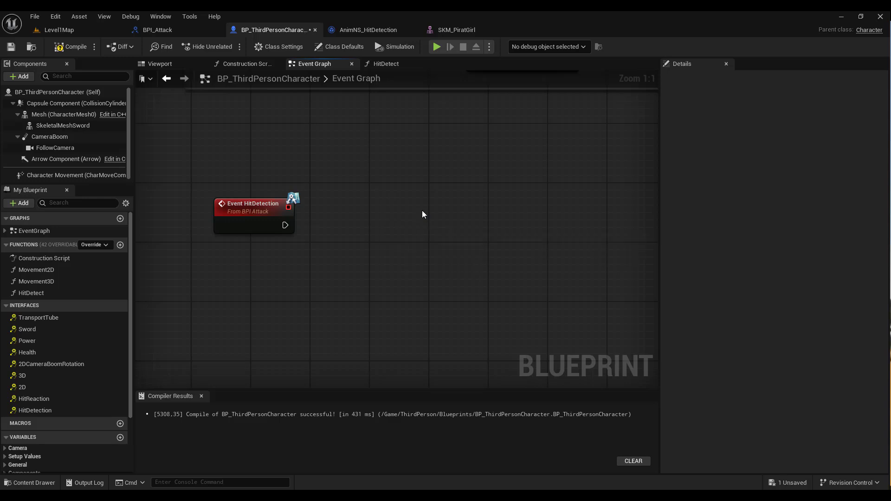
left_click_drag(285, 225, 385, 226)
type("hit")
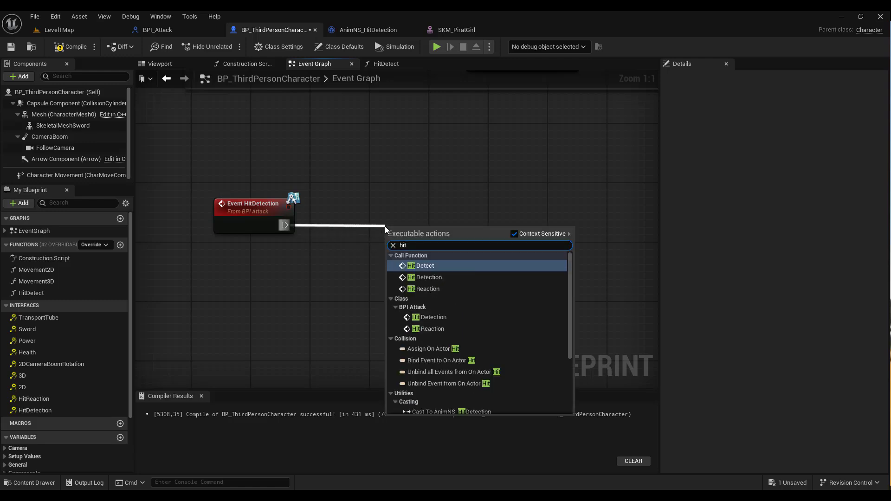
left_click(436, 265)
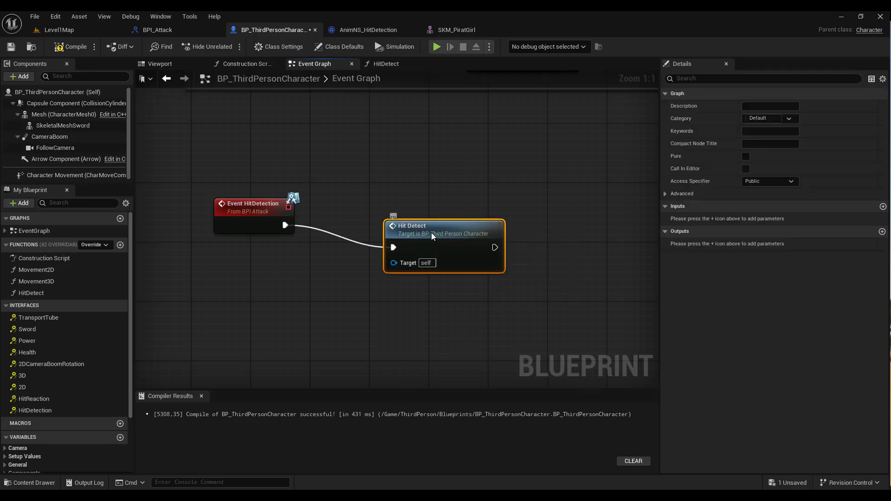
left_click_drag(430, 232, 394, 211)
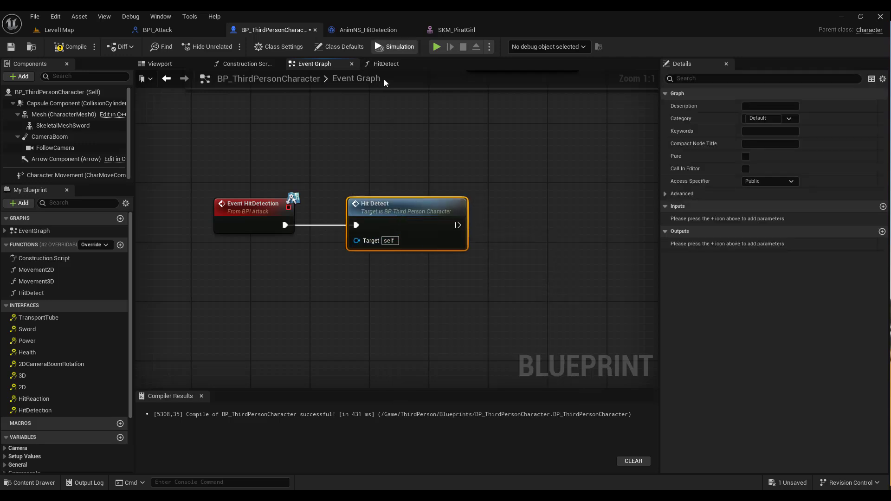
Step: Check the AnimNS_HitDetection notify graph, then open the HitDetect function graph
left_click(380, 29)
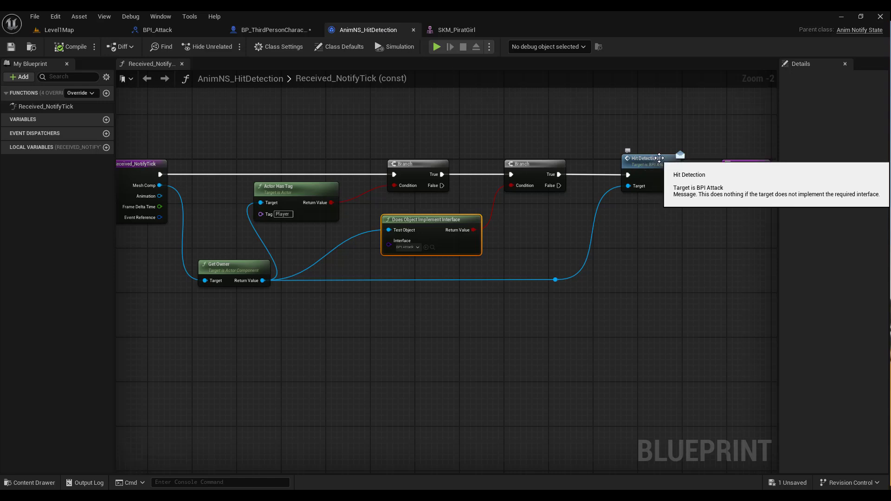
left_click(273, 29)
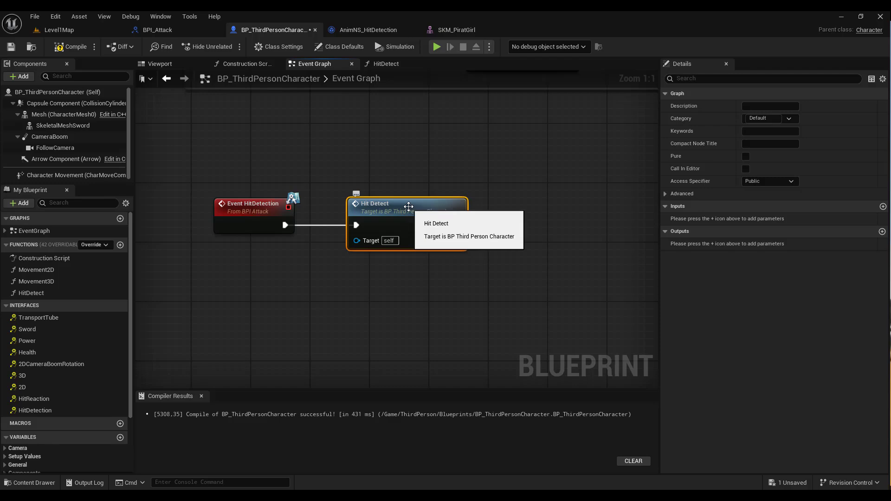
double_click(409, 206)
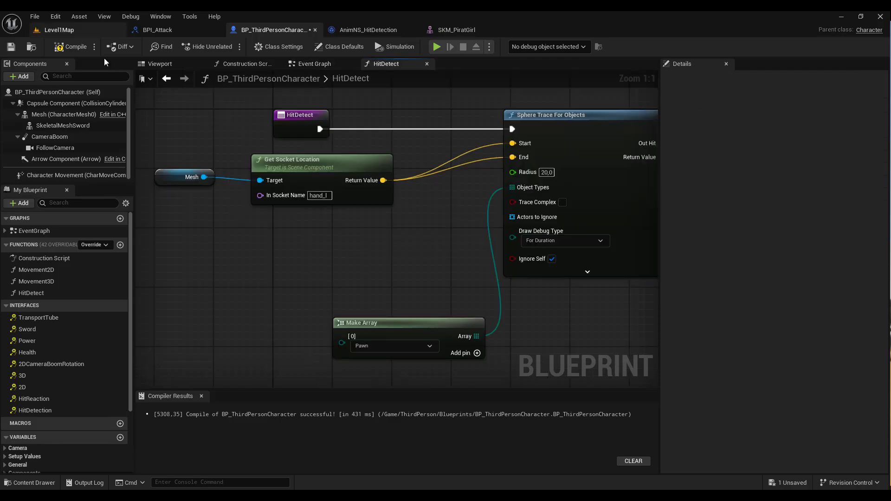
Step: Compile the character blueprint and start playing Level1Map in the editor
left_click(74, 47)
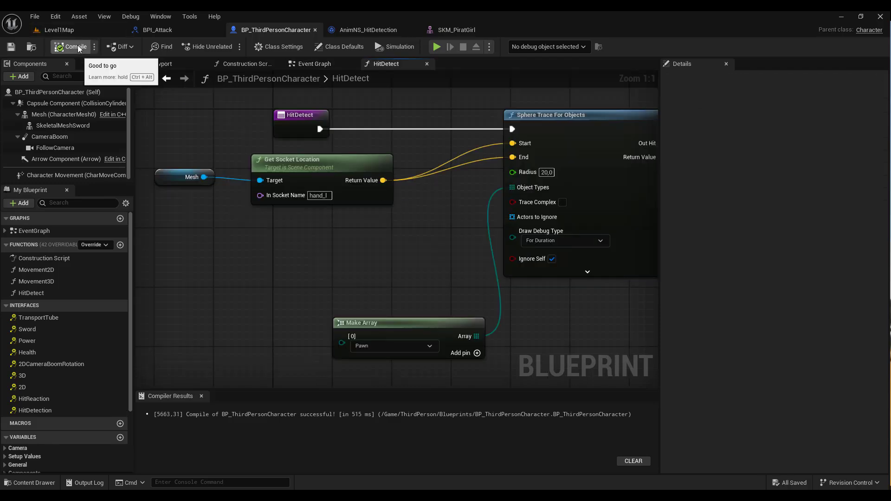
left_click(77, 31)
left_click(229, 46)
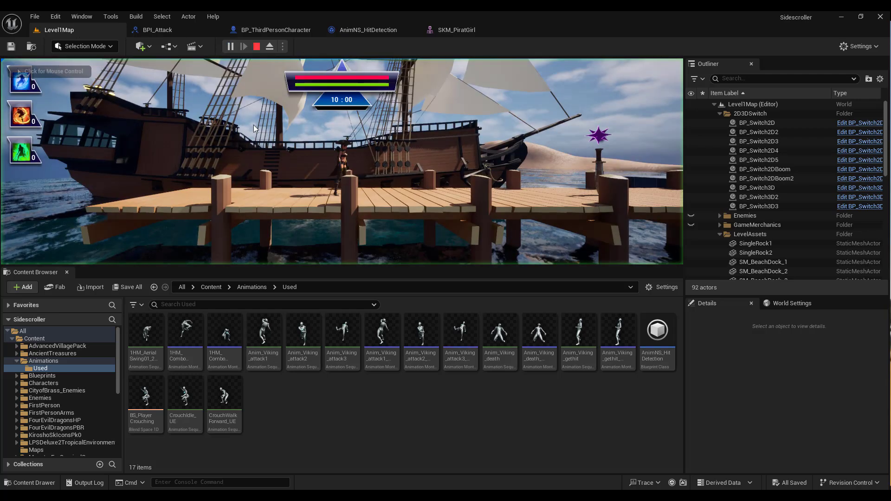
Step: Run along the dock attacking repeatedly to see red debug spheres, then stop play
key("a")
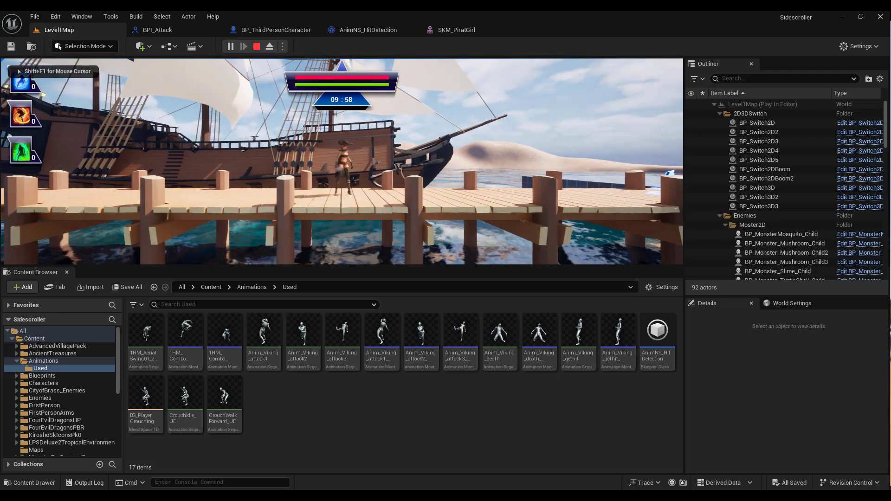
key("f")
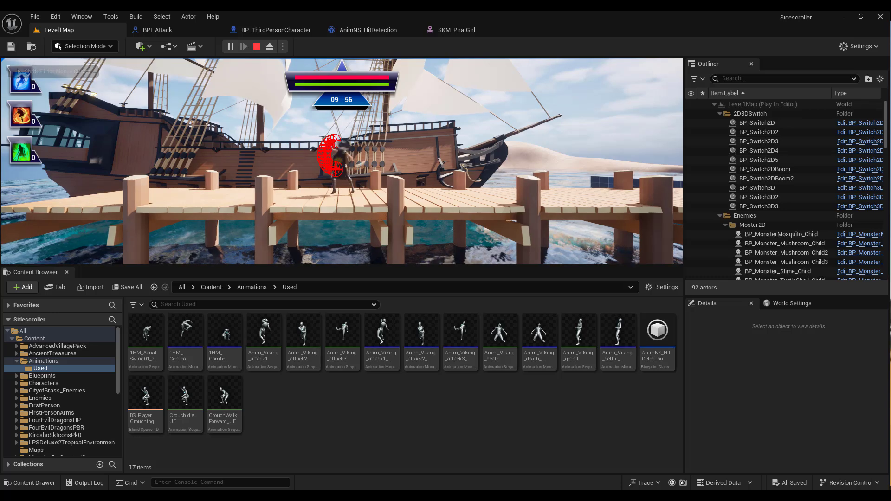
key("a")
key("f")
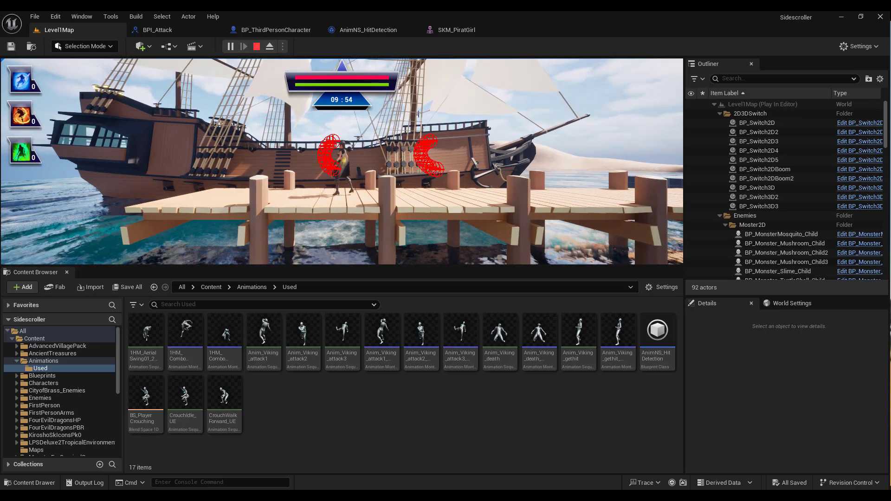
key("f")
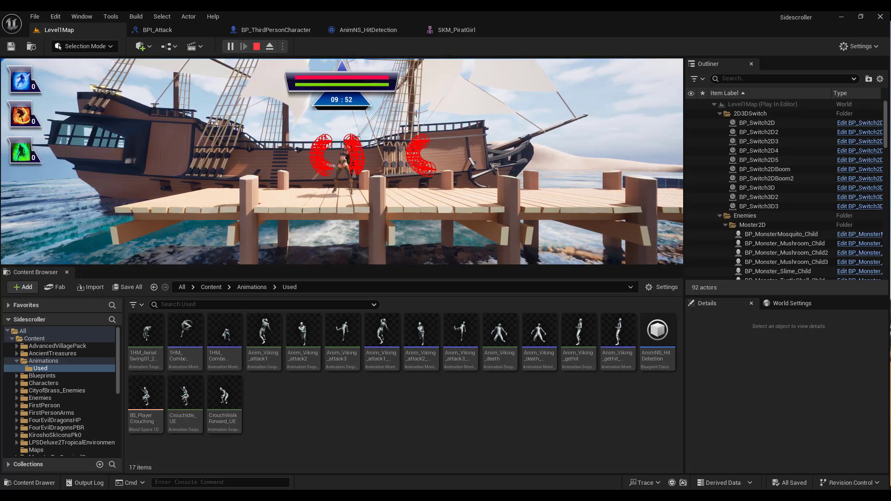
key("a")
key("f")
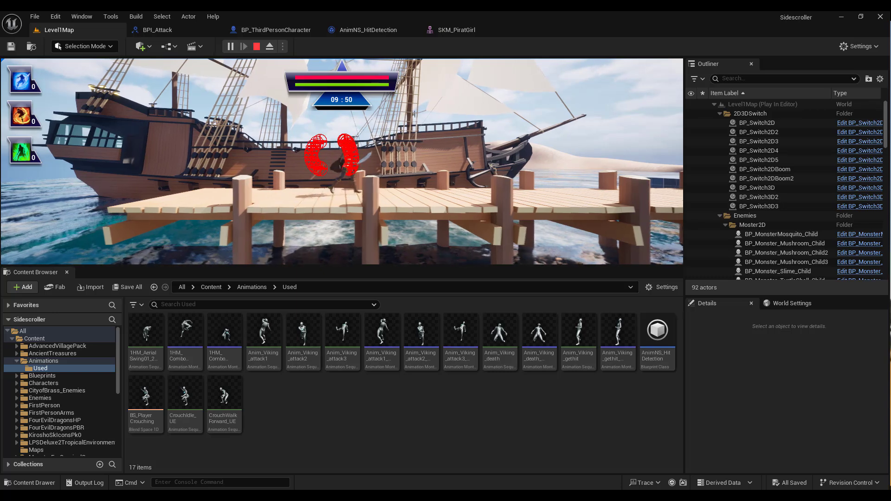
key("d")
key("f")
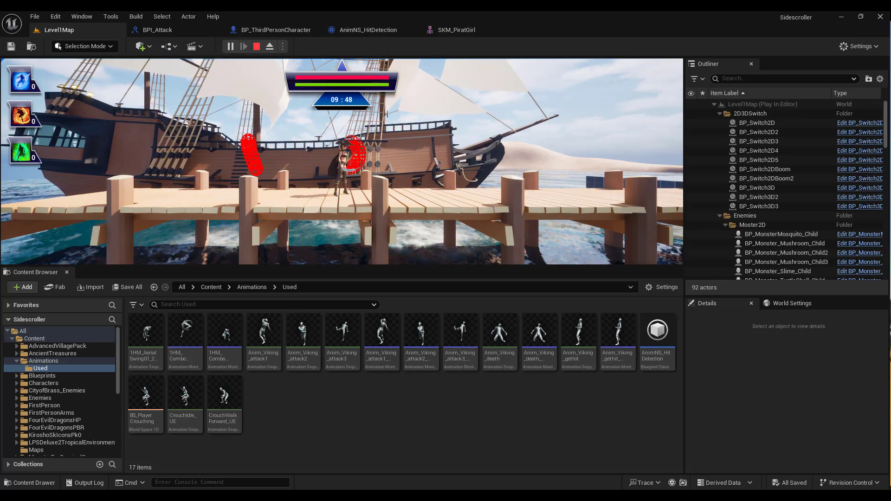
key("d")
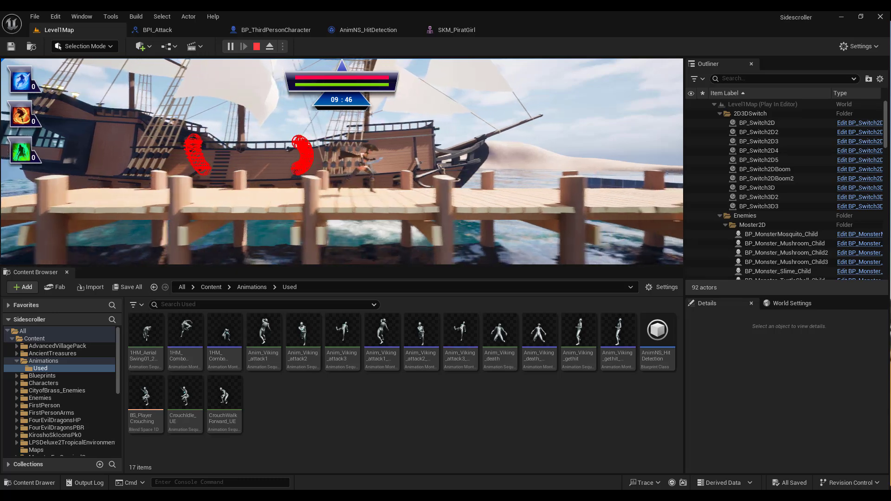
key("f")
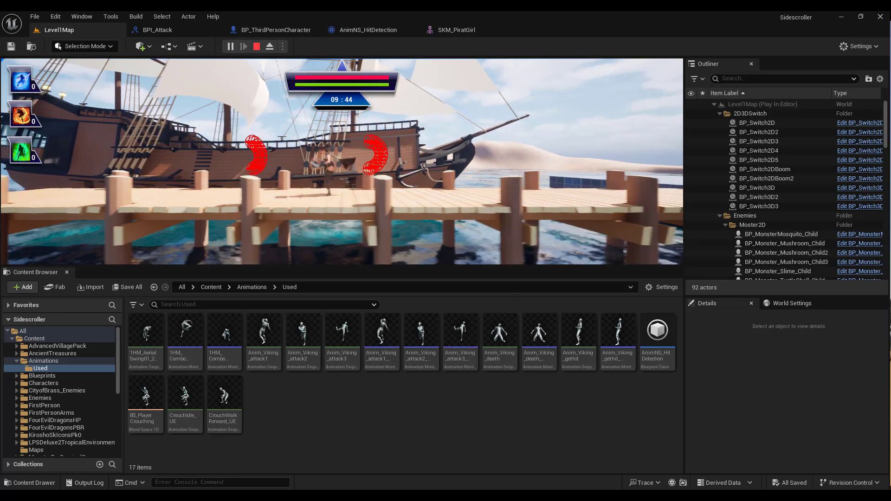
key("a")
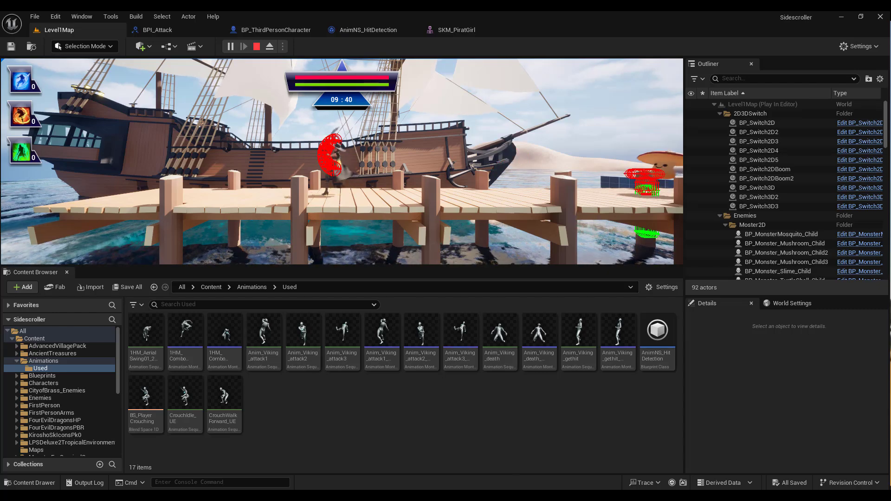
key("a")
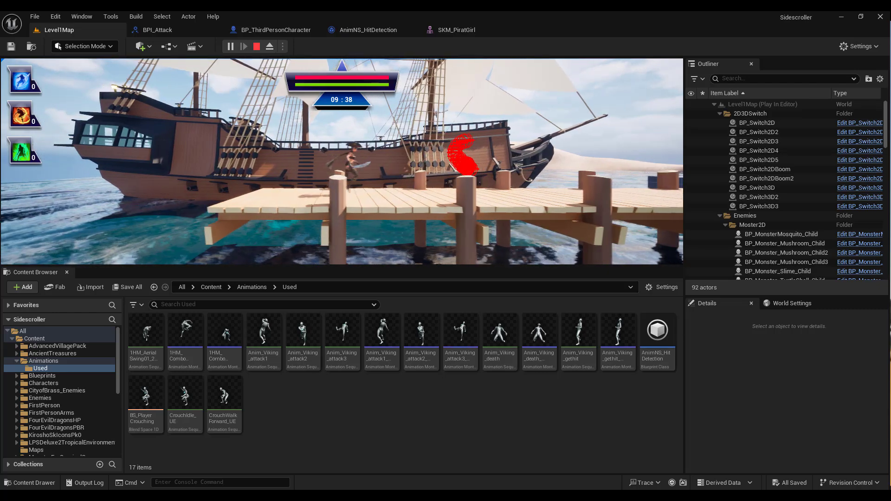
key("a")
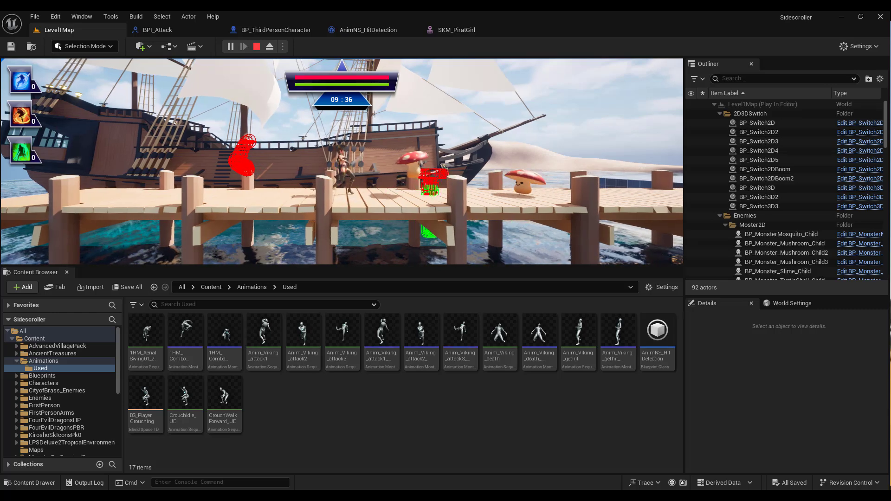
key("Escape")
mouse_move(308, 163)
right_mouse_down()
mouse_move(297, 163)
mouse_move(308, 163)
right_mouse_up()
Step: Move the Level1Map view along the dock, then select and frame BP_Monster_Mushroom_Child
key("s")
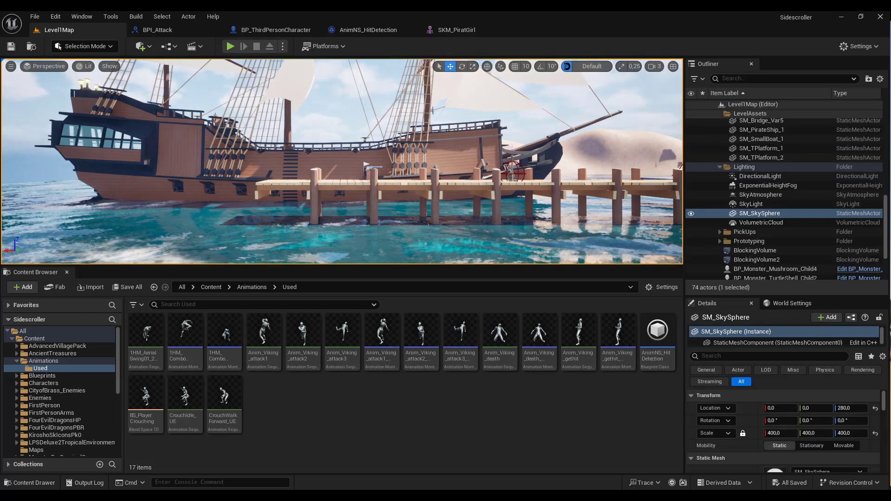
key("w")
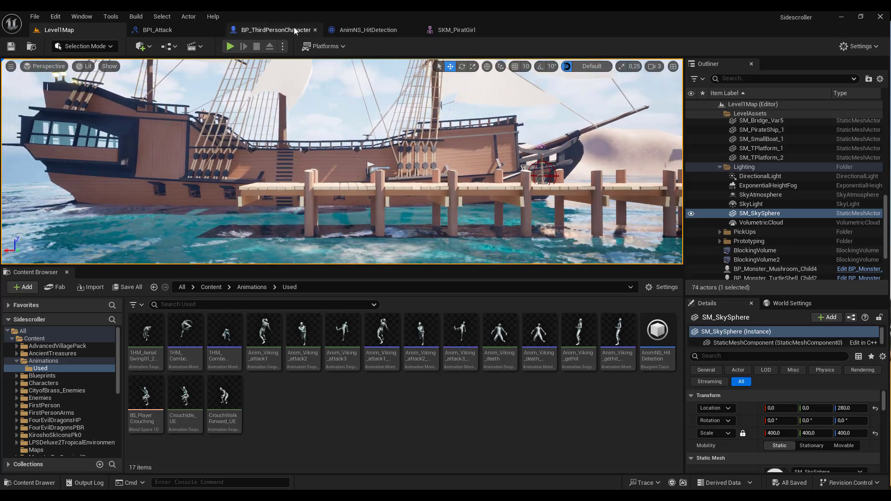
left_click(276, 30)
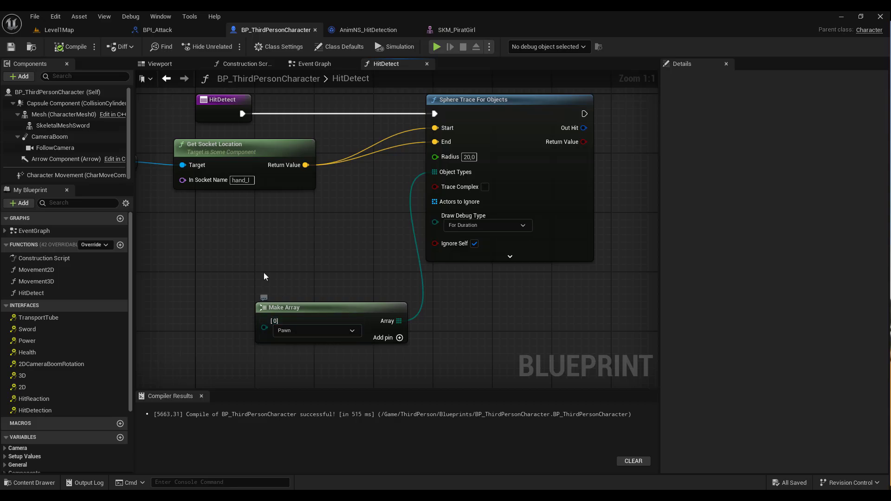
left_click(83, 32)
key("d")
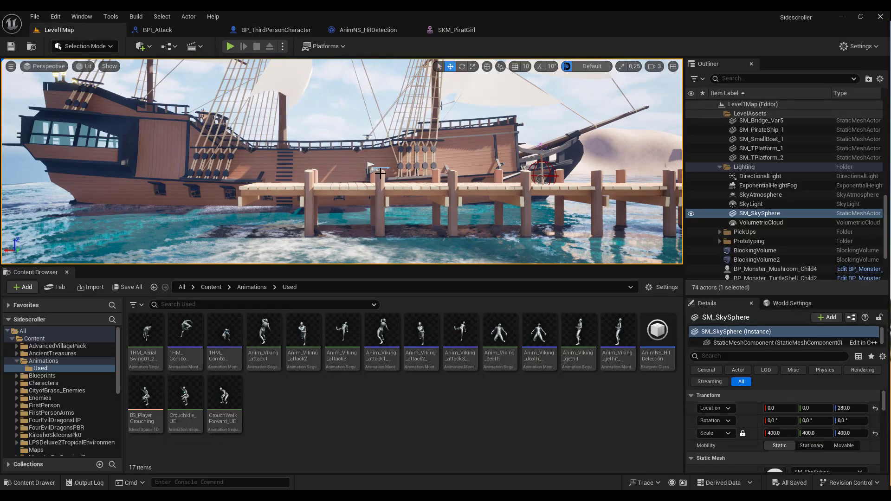
key("Right")
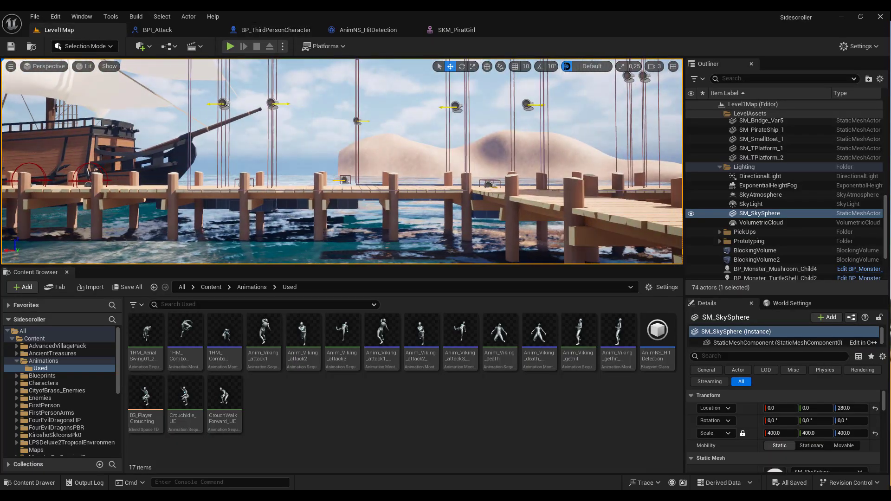
left_click(434, 174)
key("f")
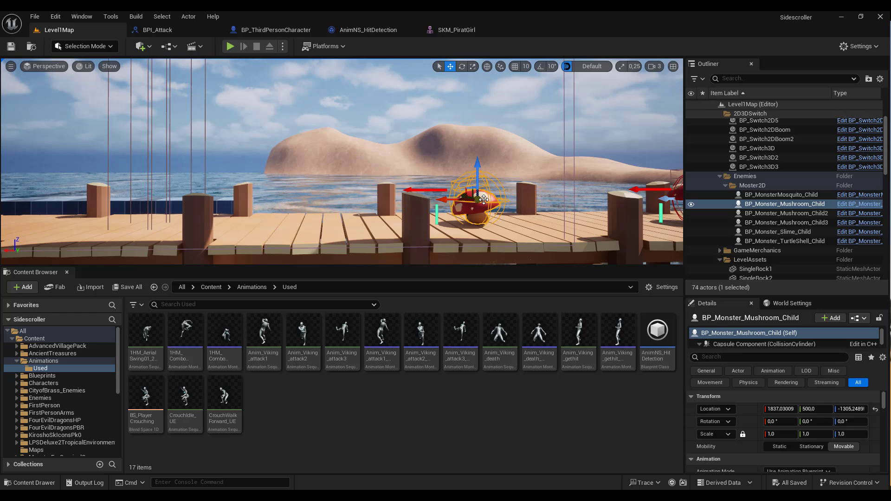
Step: Scale the mushroom monster uniformly to about 2.25 with the scale gizmo
key("space")
key("space")
key("space")
key("space")
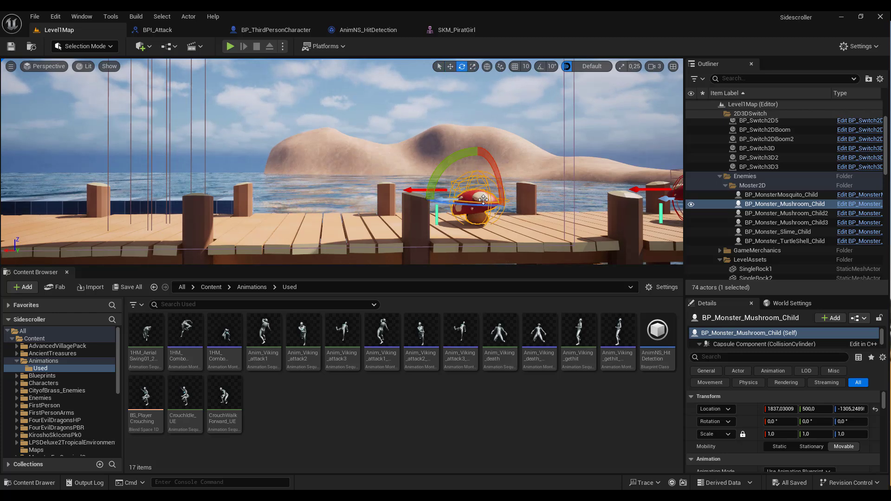
key("space")
mouse_move(480, 200)
left_mouse_down()
mouse_move(502, 191)
mouse_move(480, 171)
mouse_move(479, 106)
left_mouse_up()
key("space")
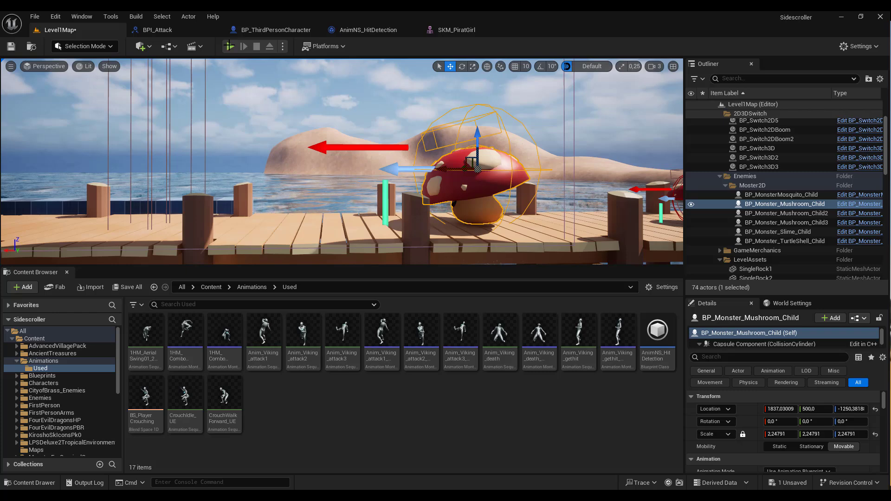
left_click(230, 46)
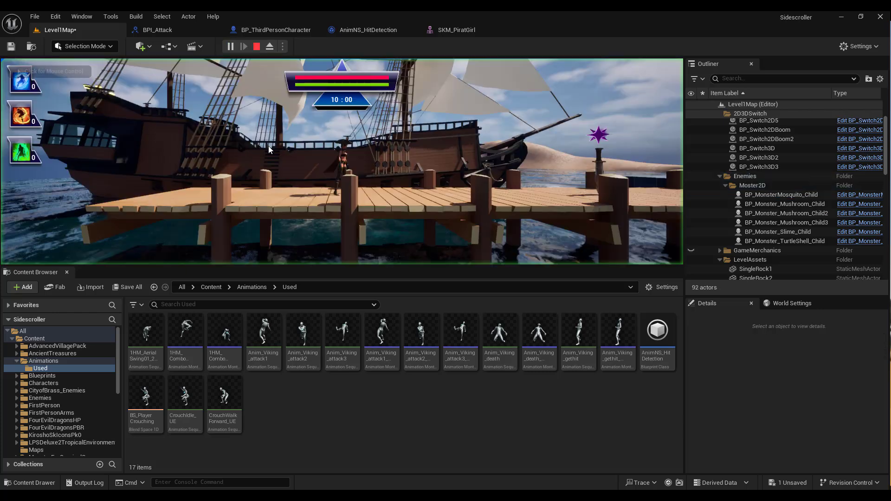
key("d")
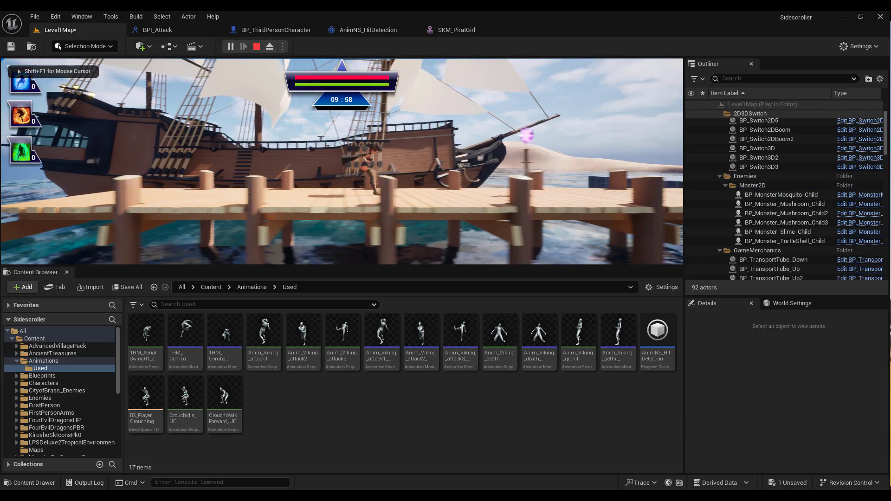
key("d")
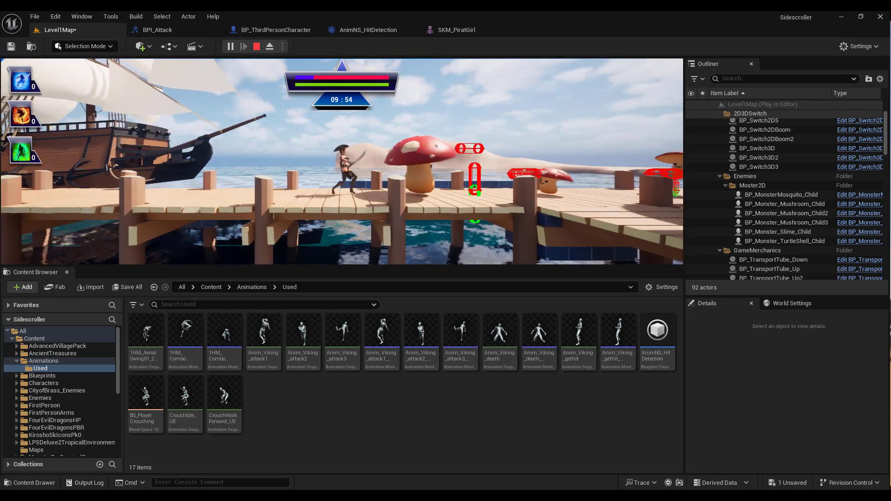
key("f")
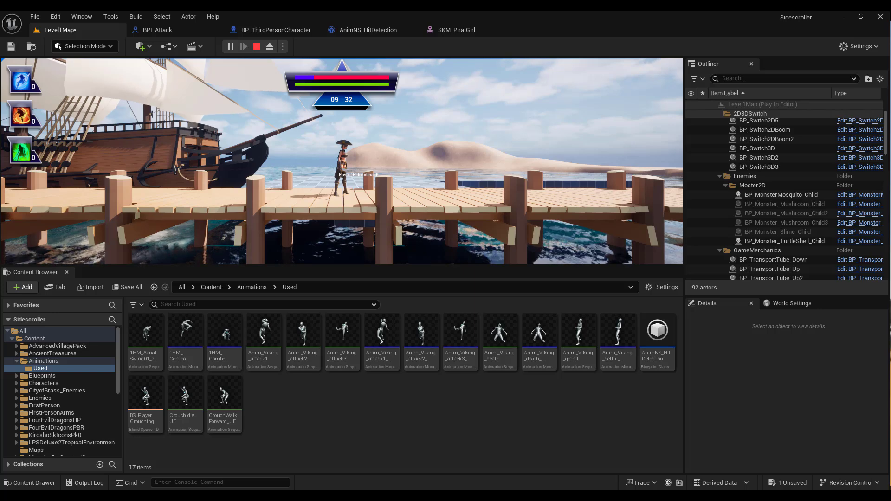
key("Escape")
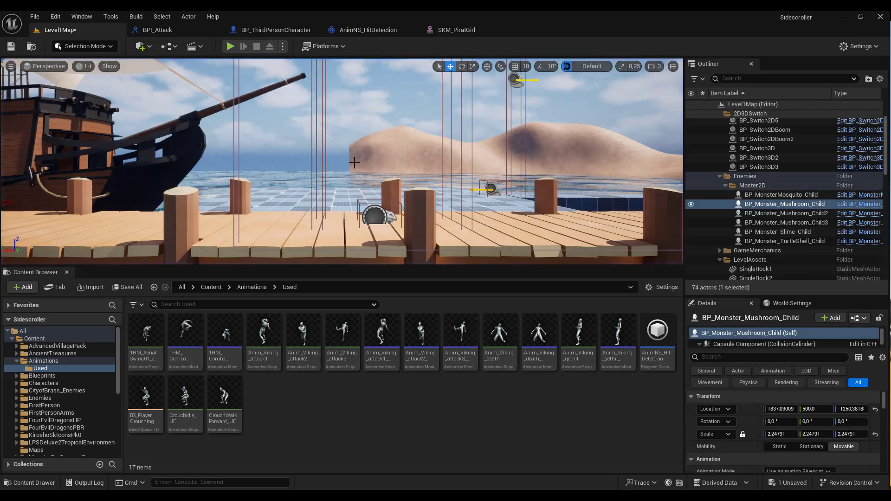
Step: Change the sphere trace's Draw Time from 5.0 to 2.0 and recompile BP_ThirdPersonCharacter
left_click(277, 31)
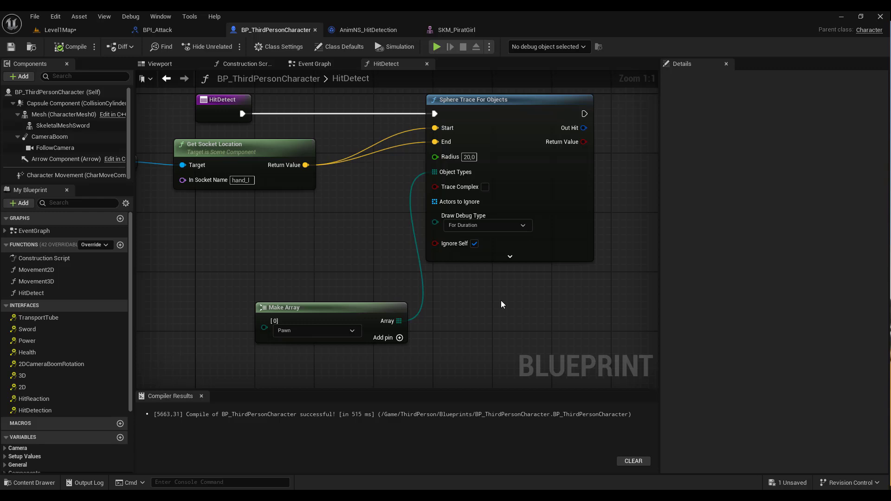
left_click(510, 257)
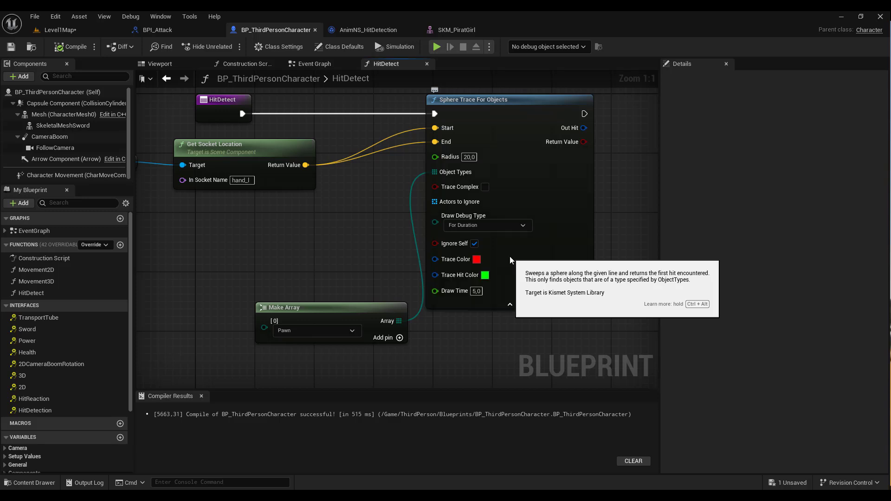
left_click(477, 259)
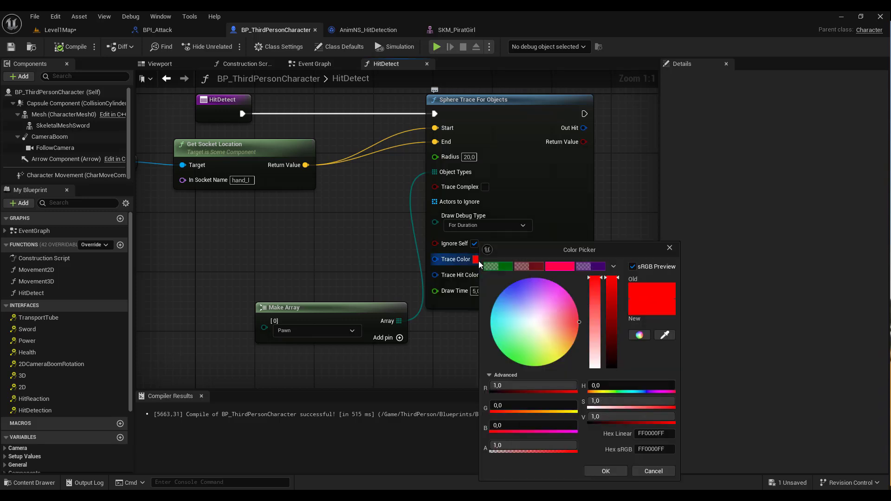
left_click(653, 471)
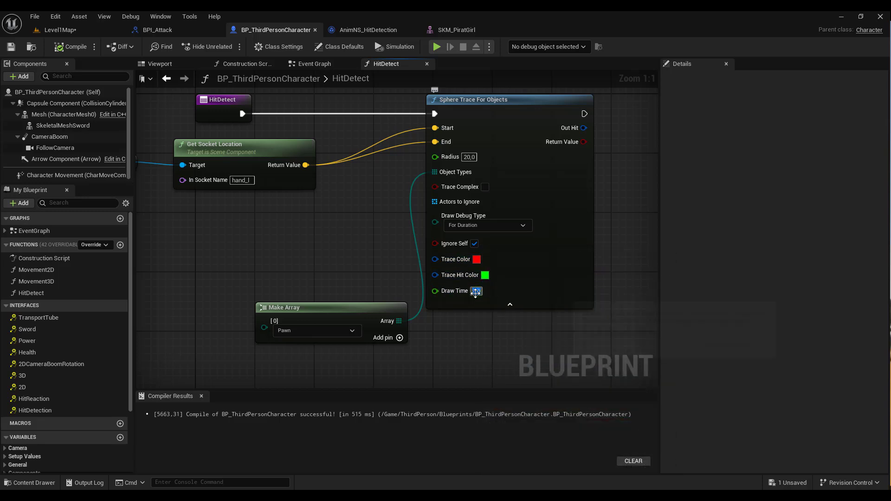
left_click(477, 290)
type("2")
left_click(556, 288)
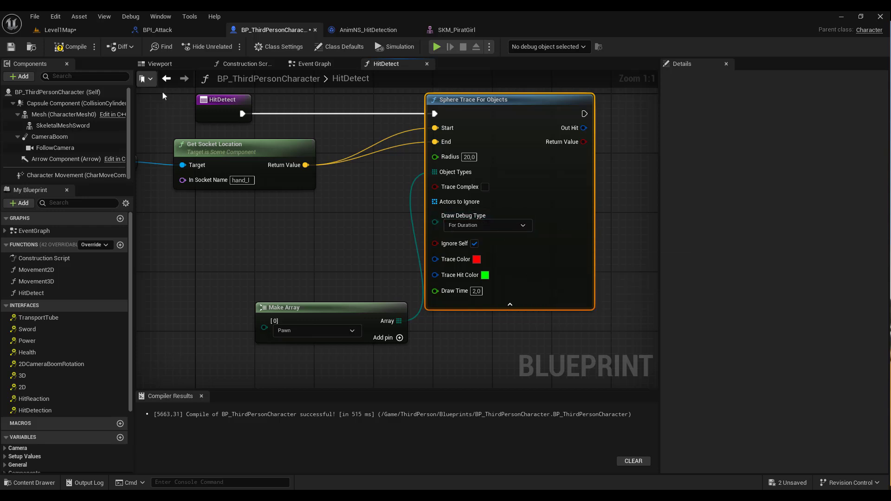
left_click(76, 50)
mouse_move(235, 199)
right_mouse_down()
mouse_move(352, 205)
mouse_move(326, 219)
right_mouse_up()
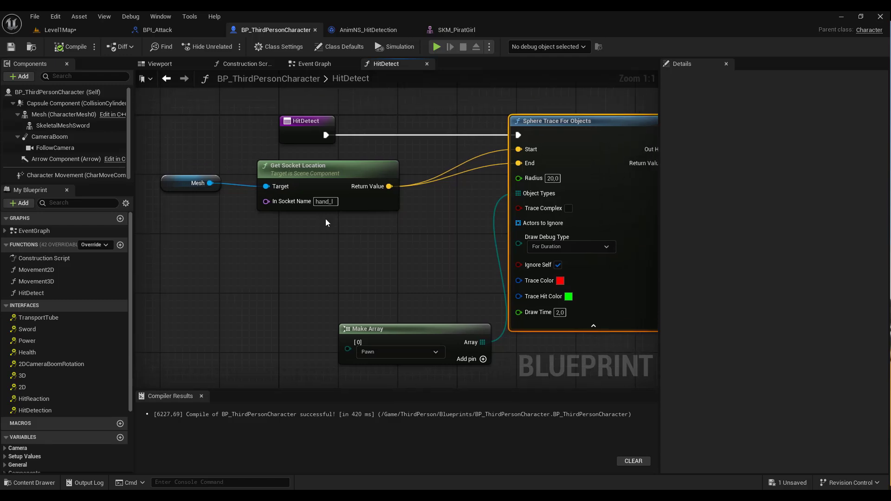
left_click(61, 31)
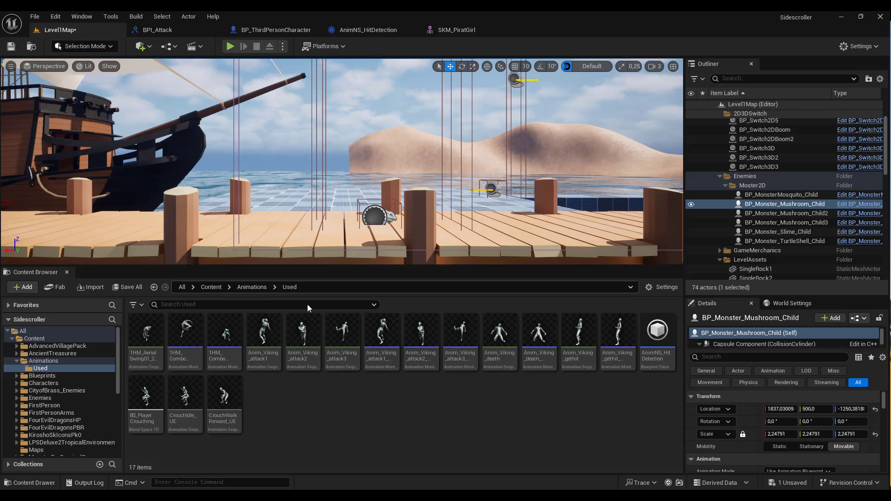
Step: Open Anim_Viking_attack3_Montage and scrub through the kick, then show SKM_PiratGirl
mouse_move(465, 338)
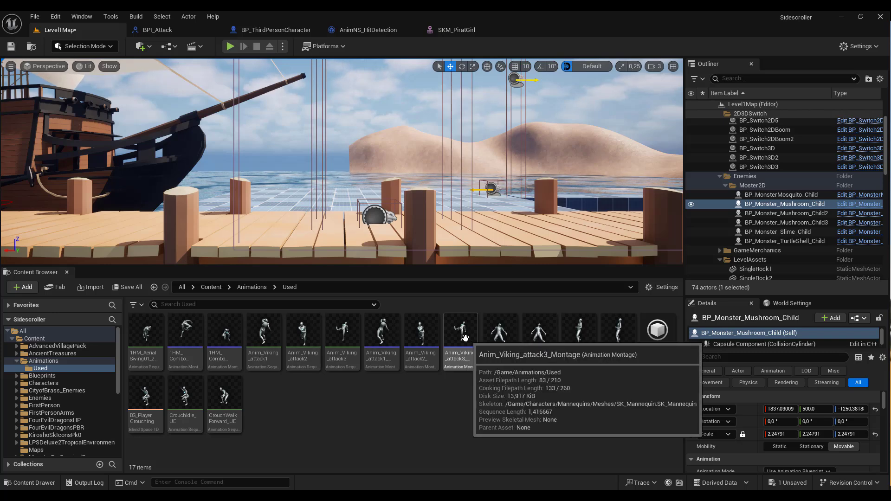
left_click(465, 337)
double_click(465, 337)
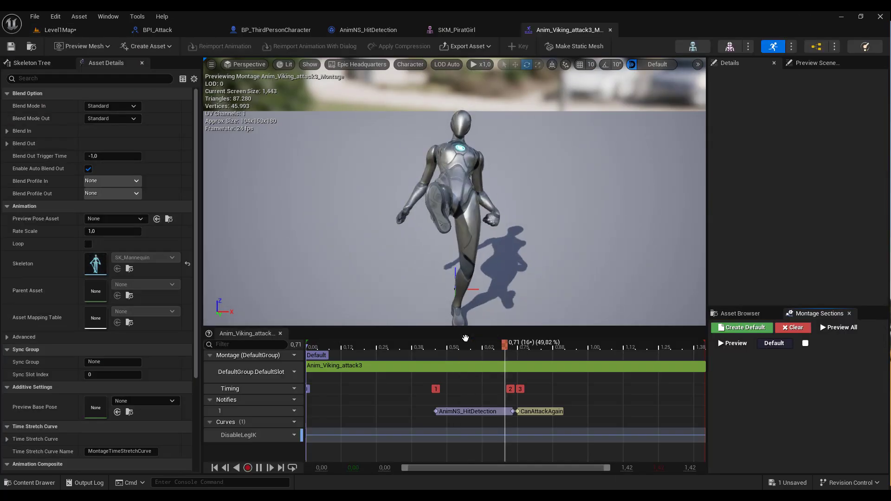
left_click(379, 343)
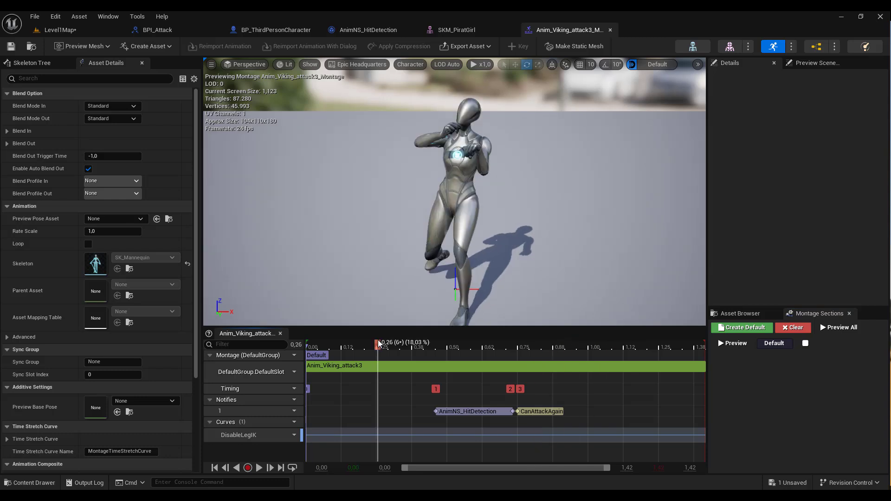
mouse_move(379, 346)
left_mouse_down()
mouse_move(548, 356)
mouse_move(420, 344)
left_mouse_up()
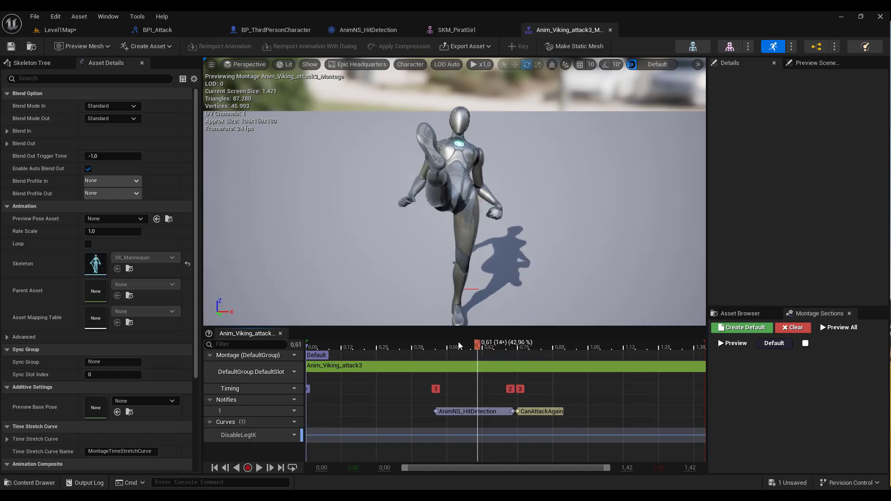
left_click(463, 28)
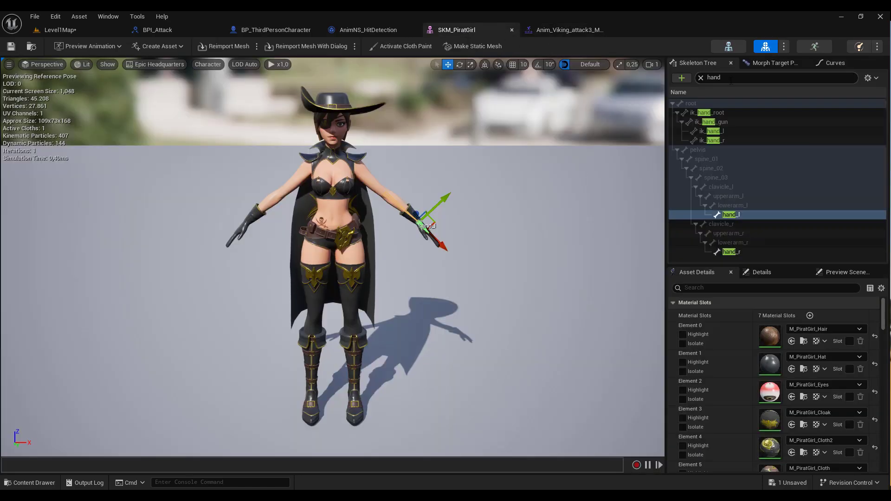
Step: Filter the Skeleton Tree for 'foot' and copy the foot_r bone name
type("foot")
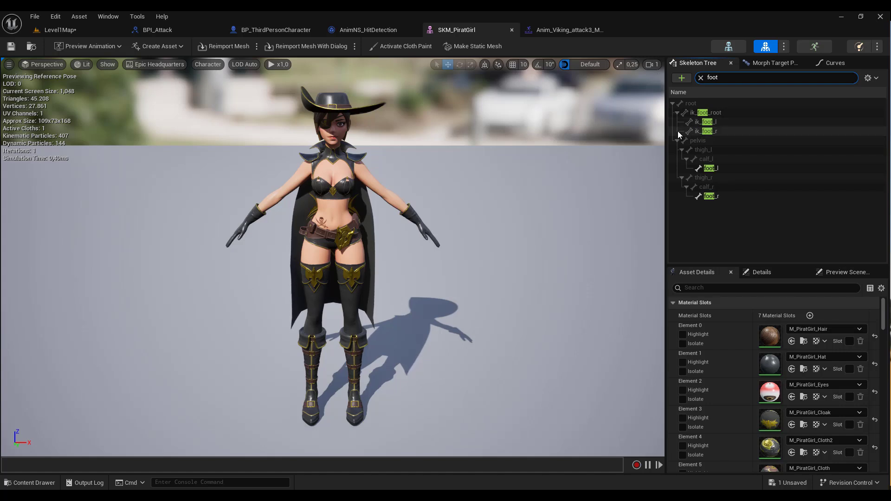
left_click(716, 168)
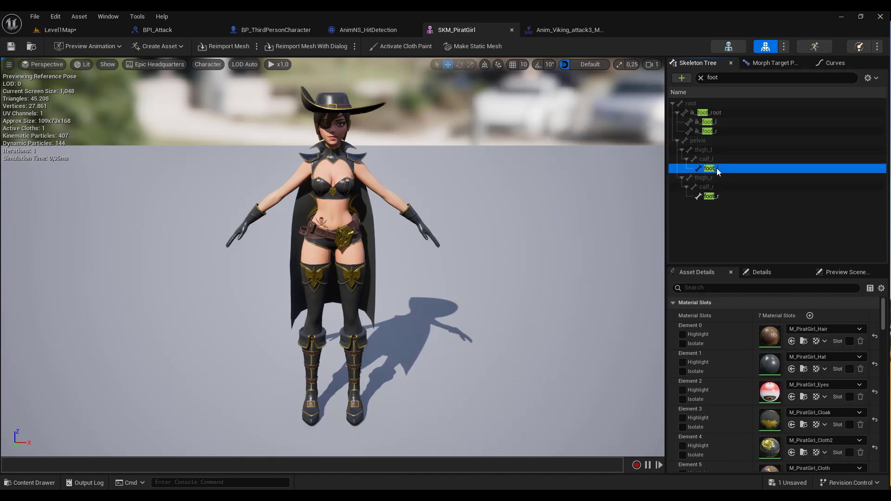
left_click(711, 196)
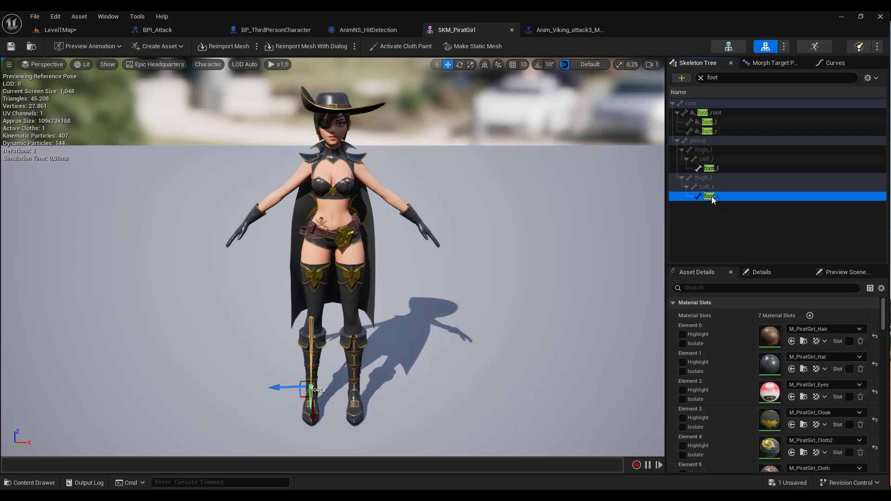
right_click(712, 195)
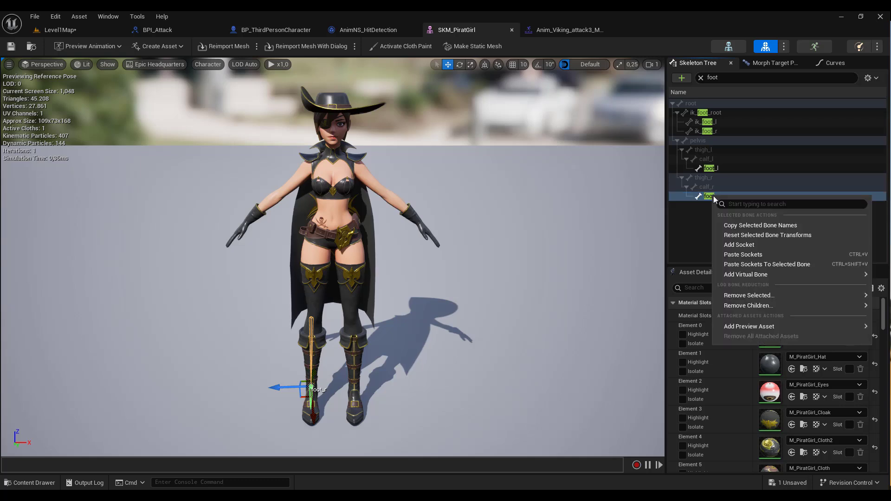
left_click(763, 226)
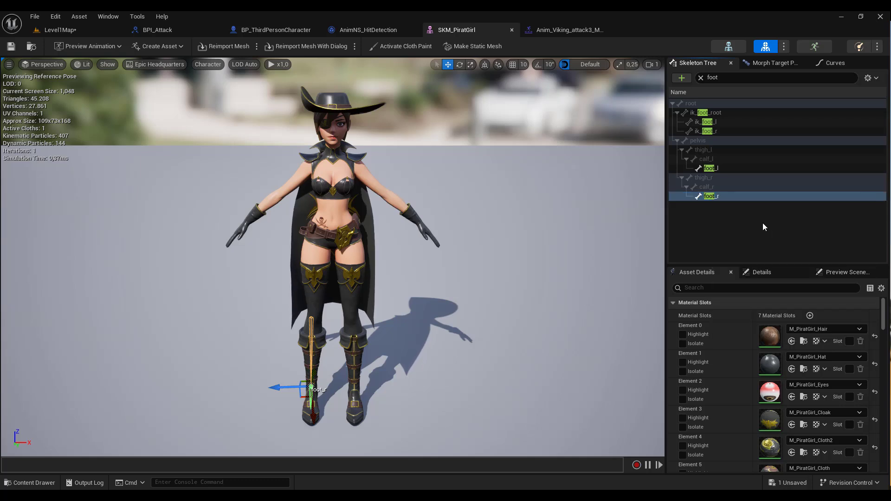
Step: Add a Get Socket Location node targeting Mesh with In Socket Name foot_r
left_click(279, 30)
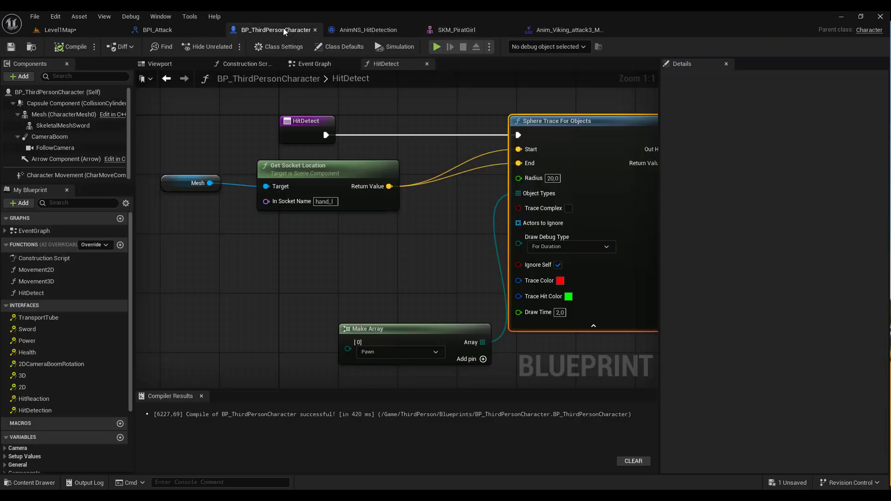
right_click(259, 231)
type("get s")
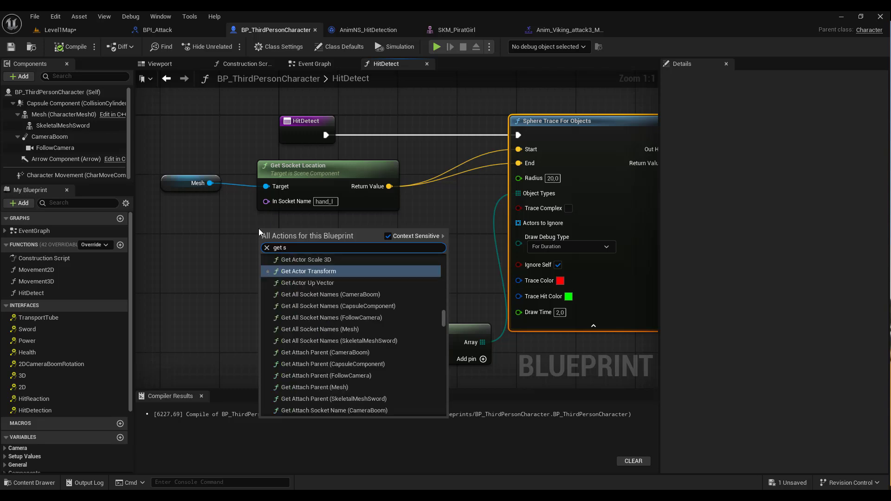
type("ocket")
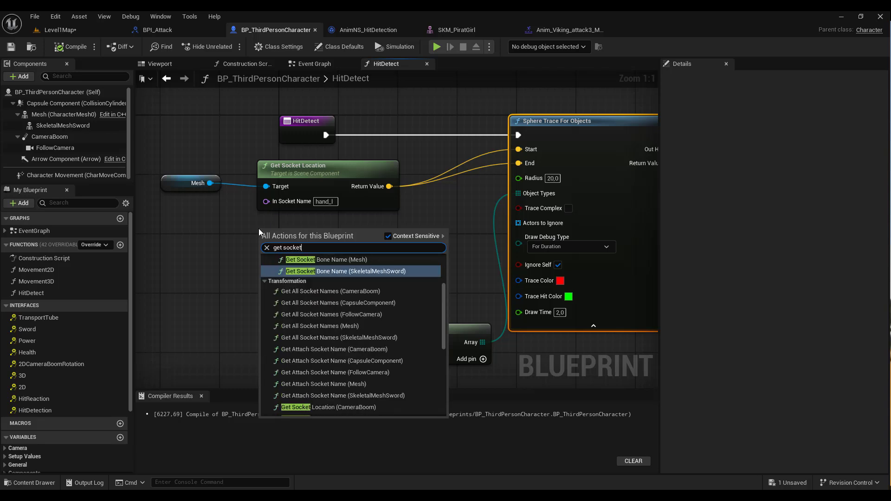
type(" loc")
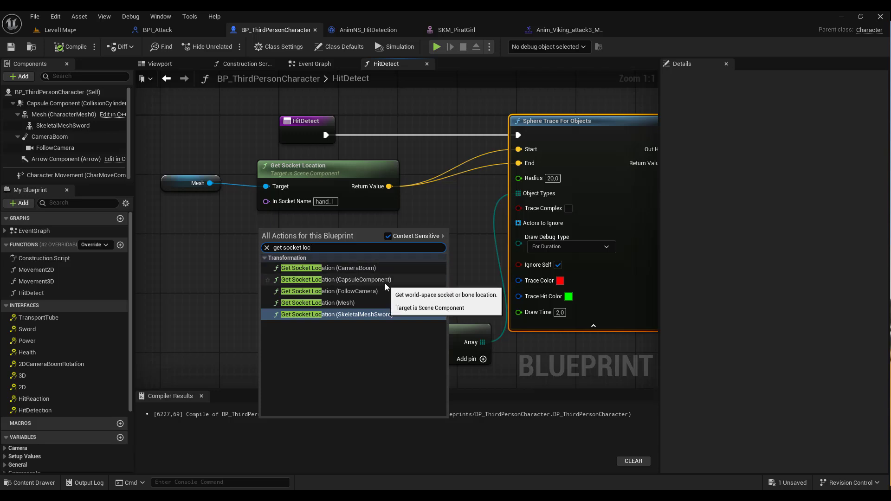
key("Return")
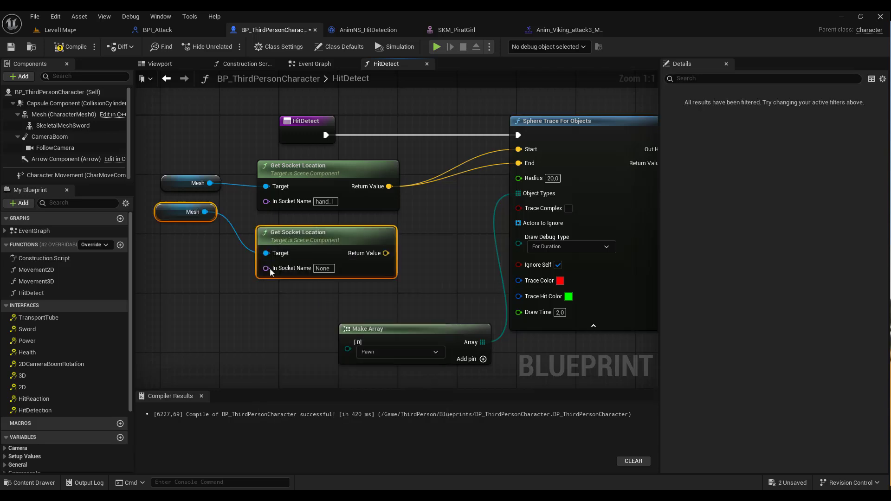
left_click(174, 212)
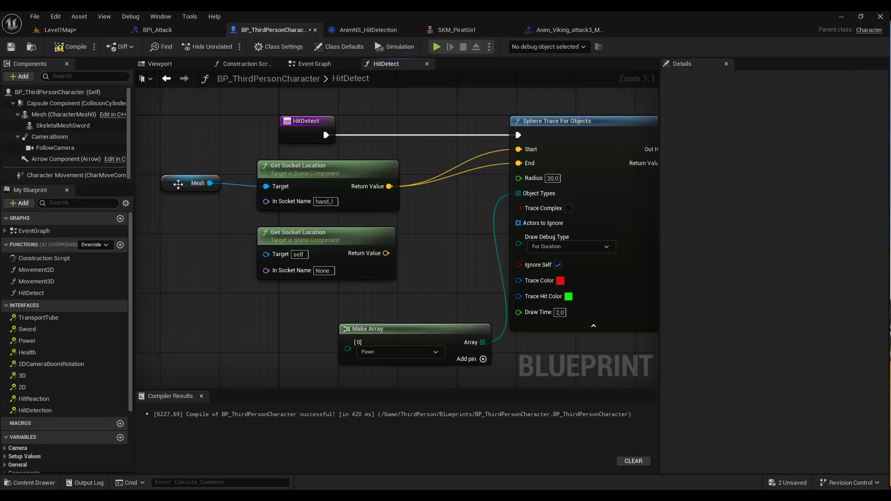
mouse_move(179, 183)
left_mouse_down()
mouse_move(171, 213)
mouse_move(265, 254)
left_mouse_up()
left_click(324, 269)
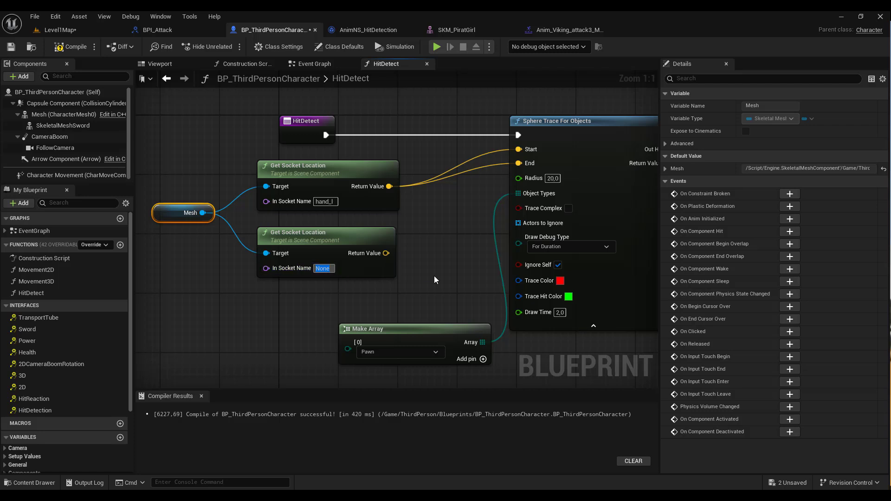
type("foot_r")
Step: Wire the foot_r location into the trace's Start and End, then compile
left_click_drag(388, 254, 518, 149)
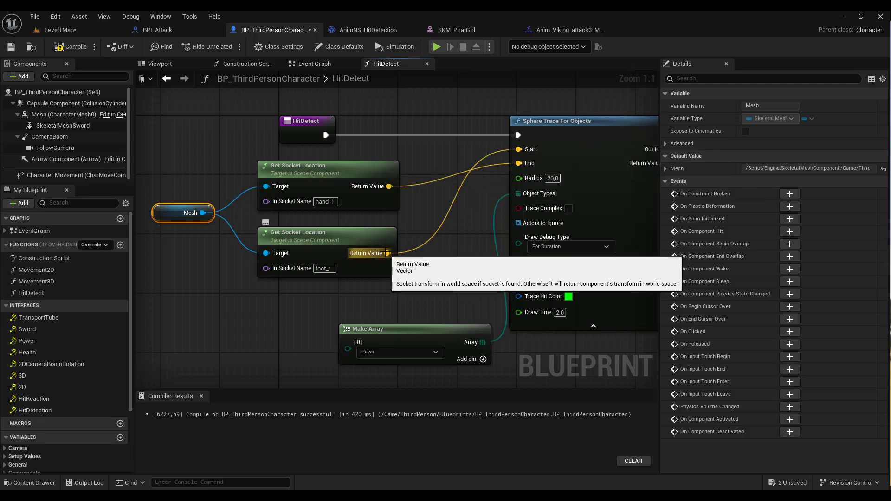
left_click_drag(387, 254, 518, 164)
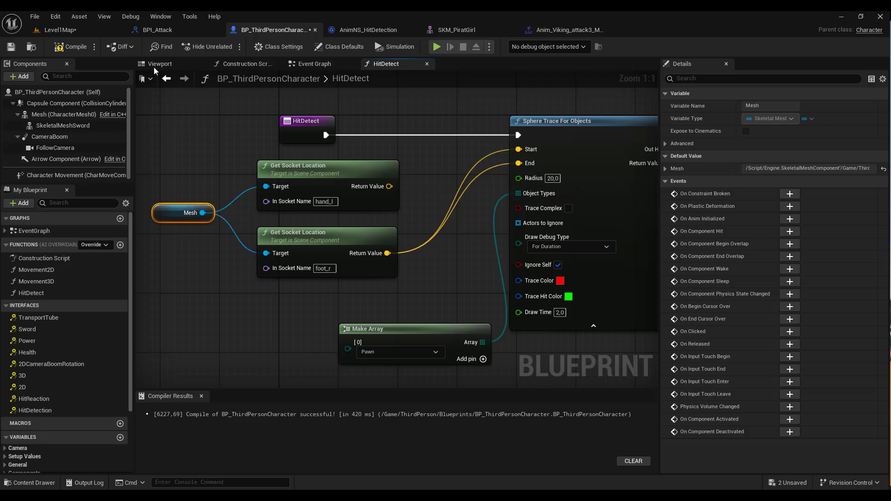
left_click(75, 48)
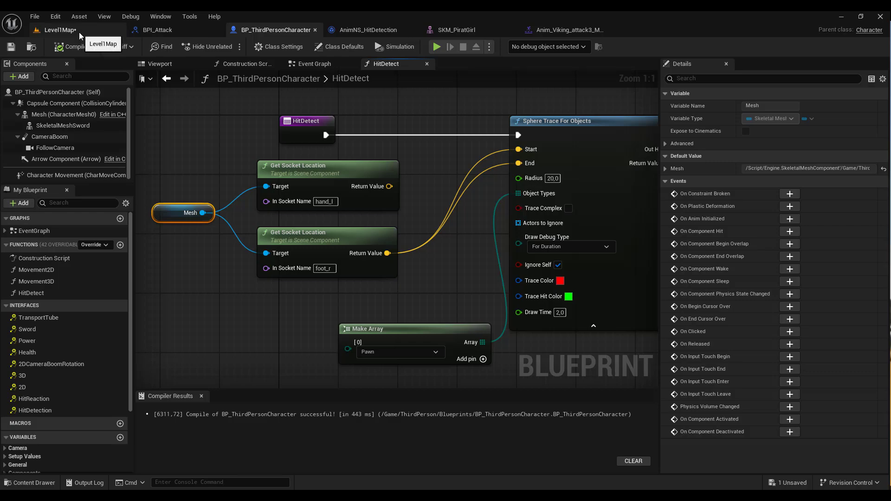
left_click(81, 31)
Step: Play Level1Map, running along the dock and attacking to check the foot-based debug spheres, then stop
left_click(230, 46)
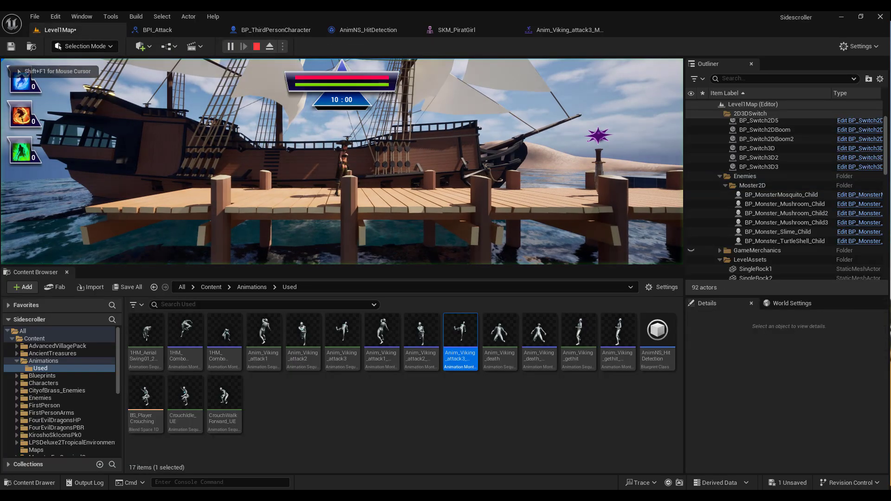
key("a")
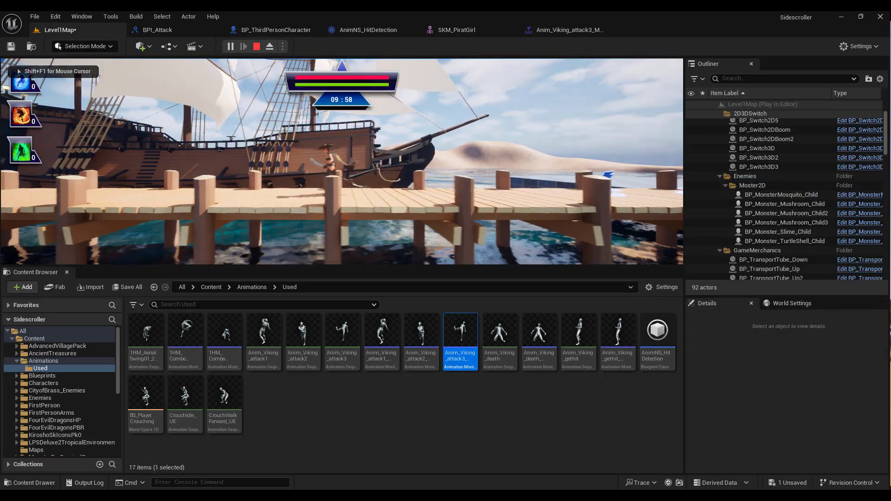
left_click(353, 188)
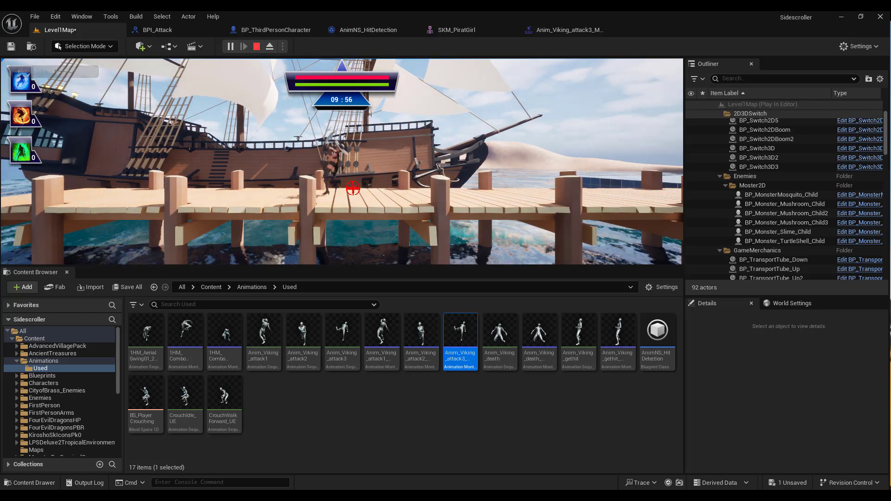
left_click(353, 188)
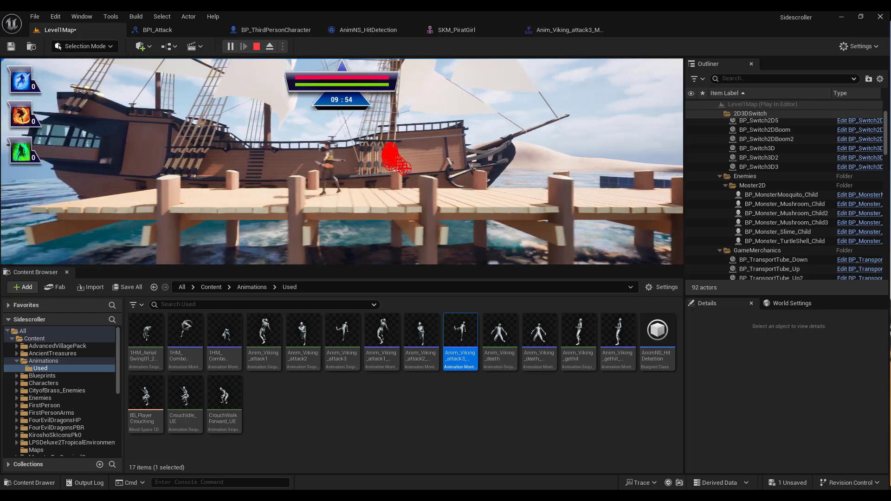
left_click(353, 188)
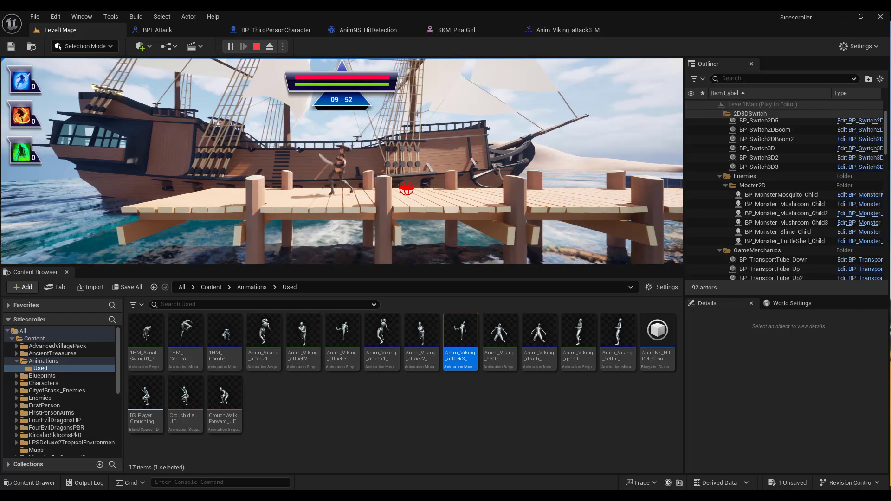
key("d")
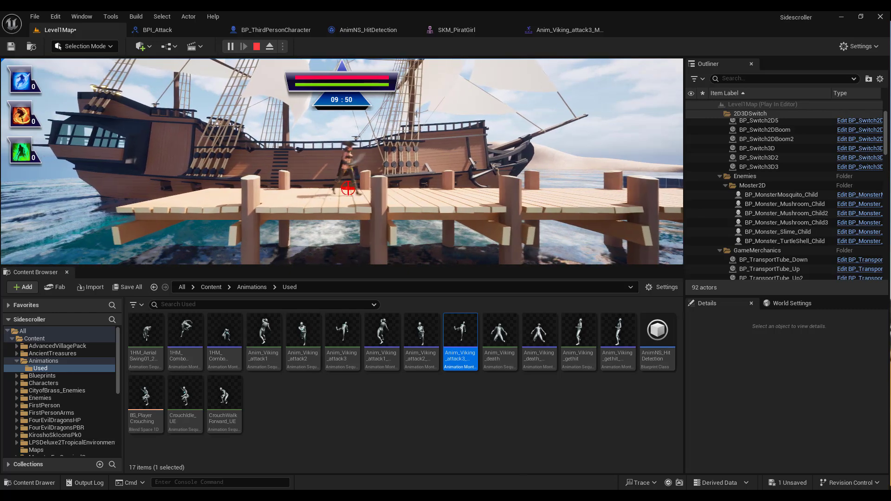
left_click(331, 188)
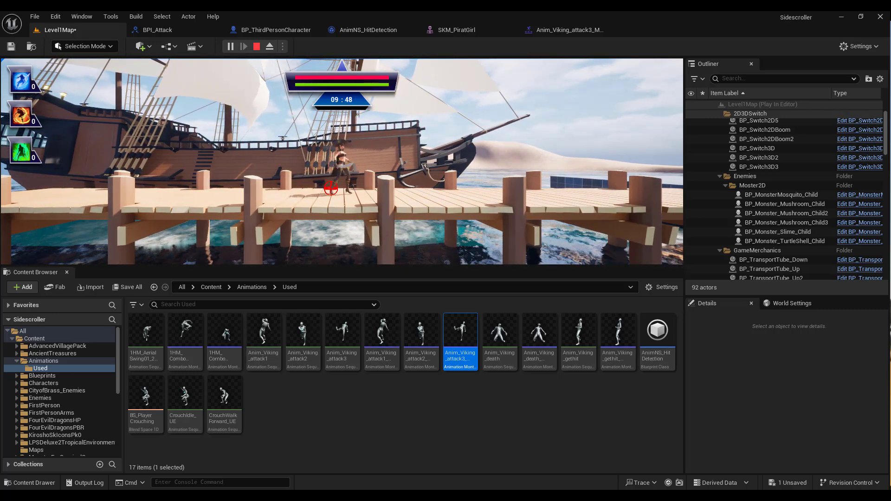
key("d")
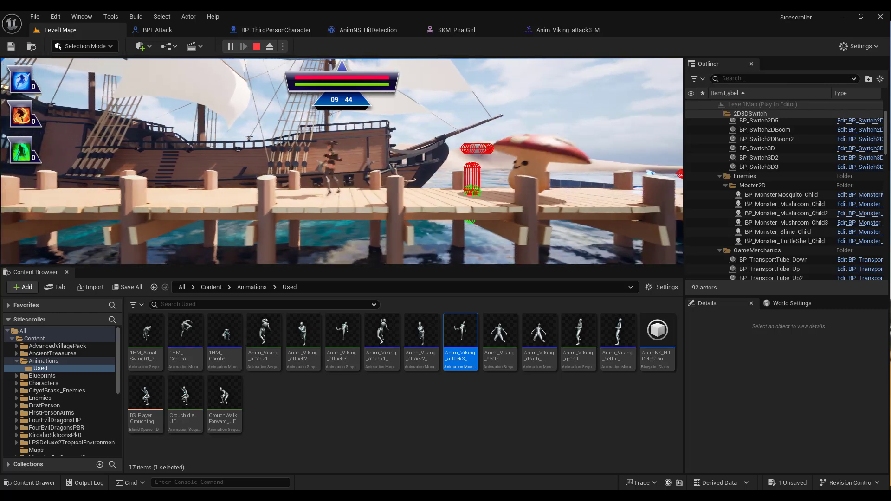
left_click(353, 188)
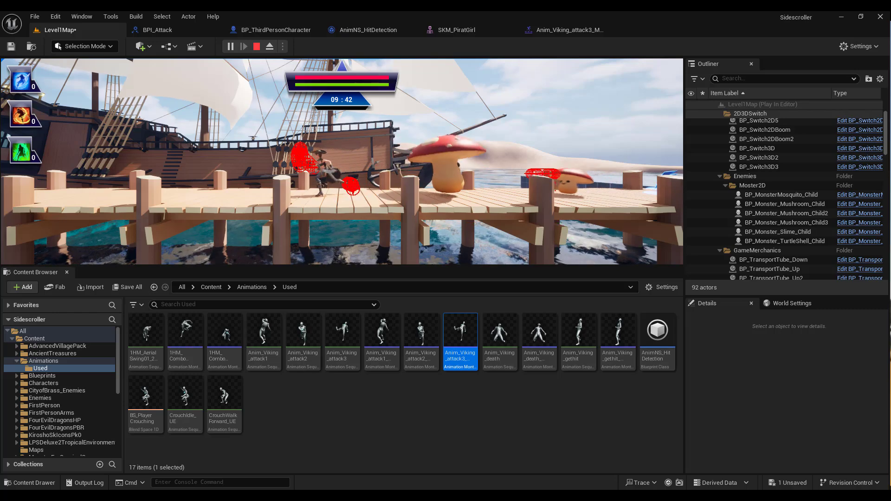
left_click(353, 188)
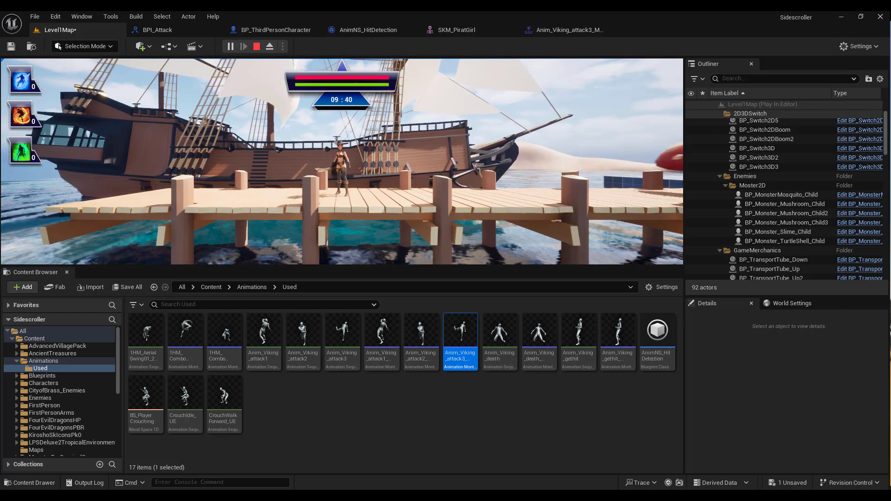
left_click(344, 188)
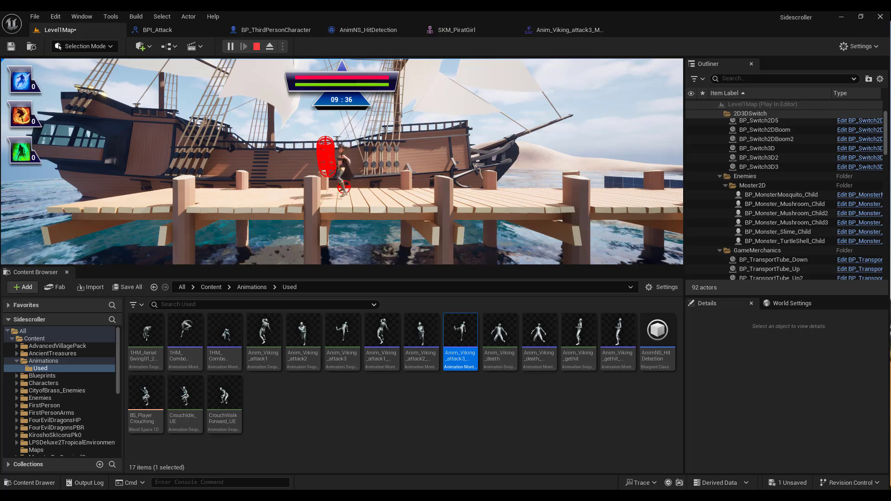
key("Escape")
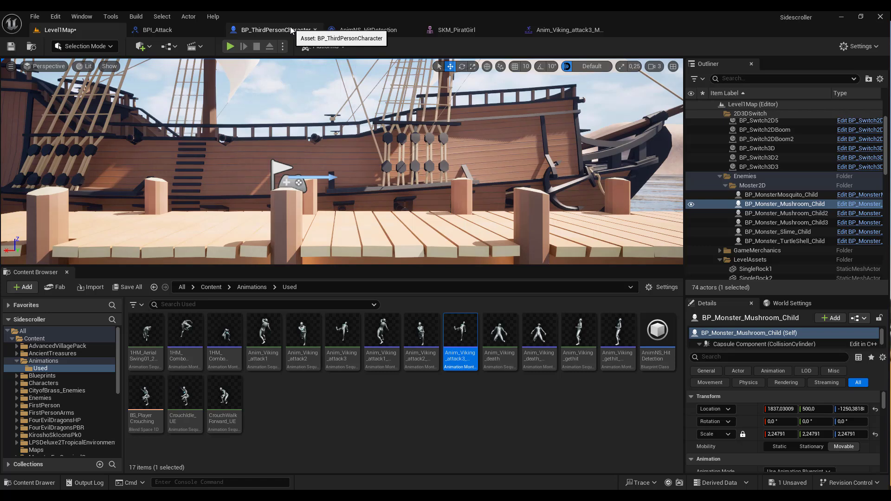
Step: Break the socket-location links on the sphere trace's Start and End pins
left_click(291, 30)
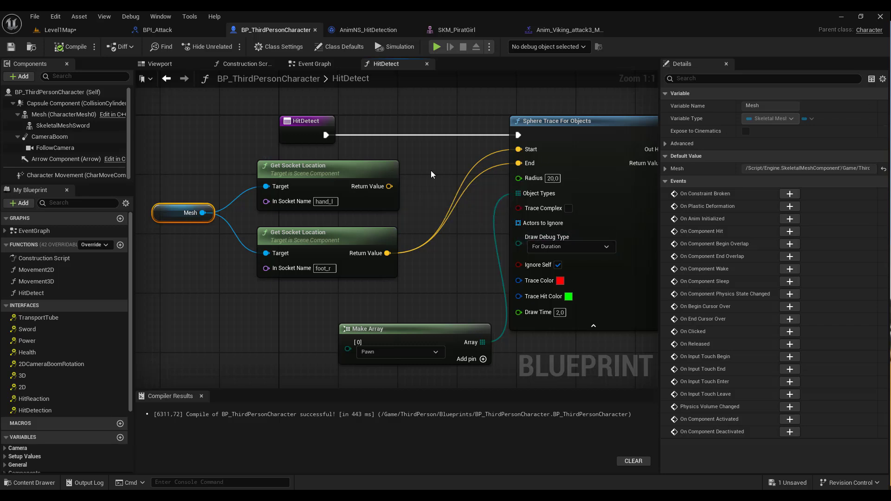
left_click(475, 170)
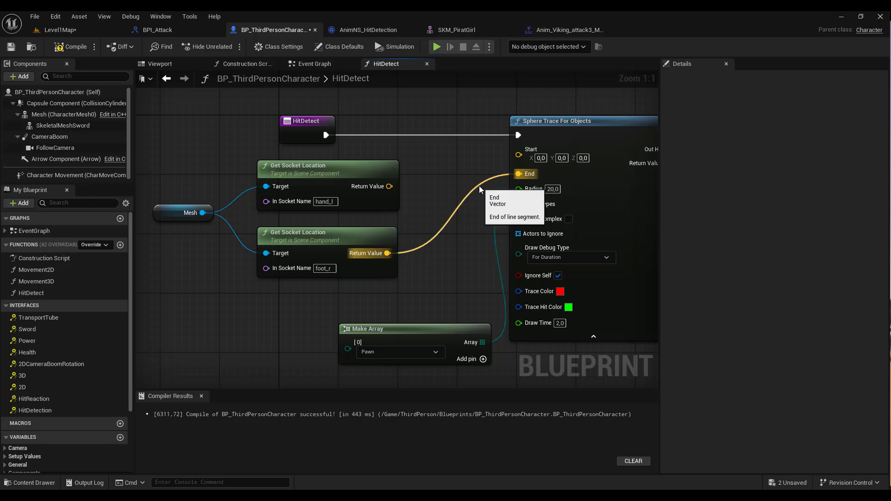
left_click(479, 186, "alt")
Step: Rearrange the Make Array, Mesh and socket nodes, then go to the Event Graph
right_click_drag(446, 236, 465, 140)
mouse_move(447, 255)
left_mouse_down()
mouse_move(638, 314)
mouse_move(784, 315)
left_mouse_up()
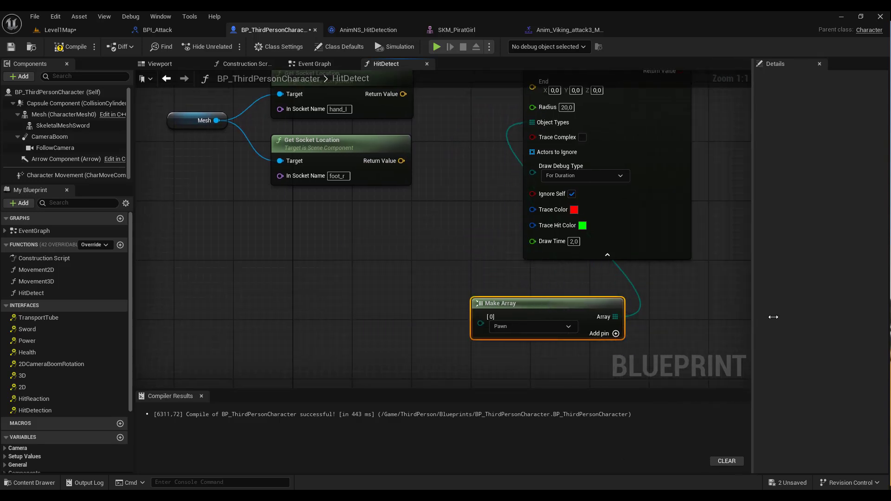
mouse_move(728, 309)
right_mouse_down()
mouse_move(701, 350)
mouse_move(722, 388)
right_mouse_up()
right_click_drag(511, 330, 596, 289)
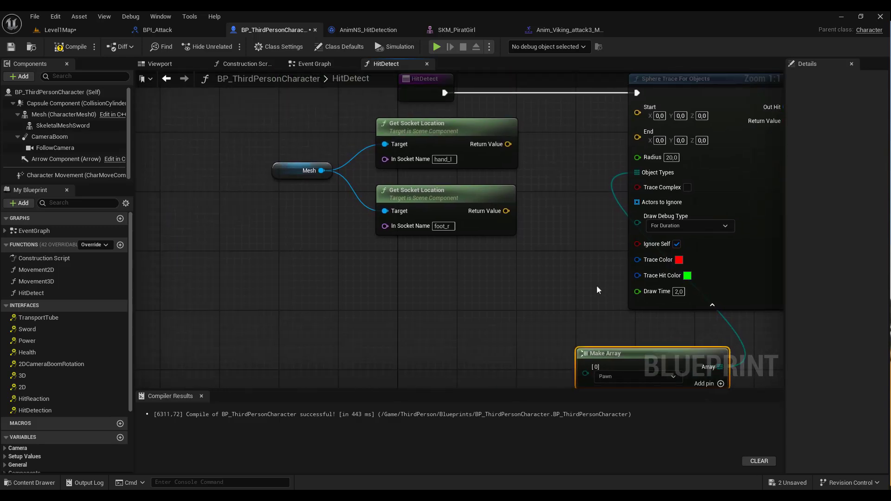
left_click_drag(300, 134, 489, 259)
left_click_drag(459, 124, 323, 132)
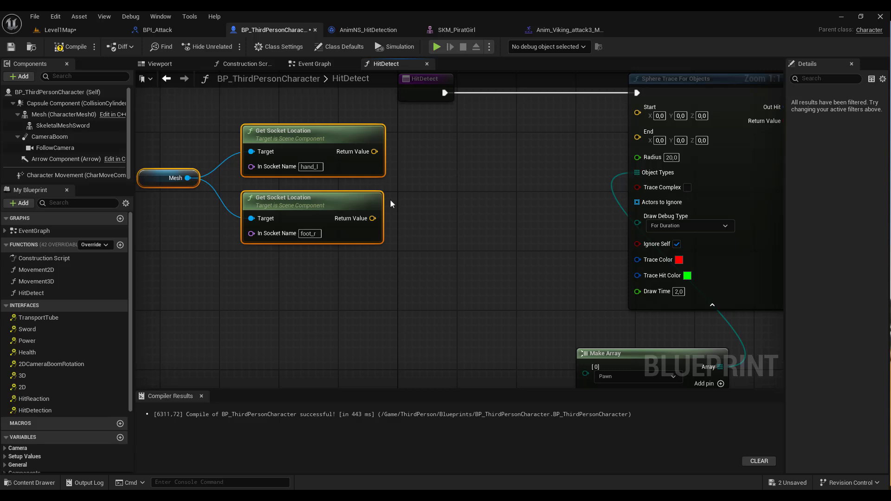
left_click_drag(130, 347, 125, 409)
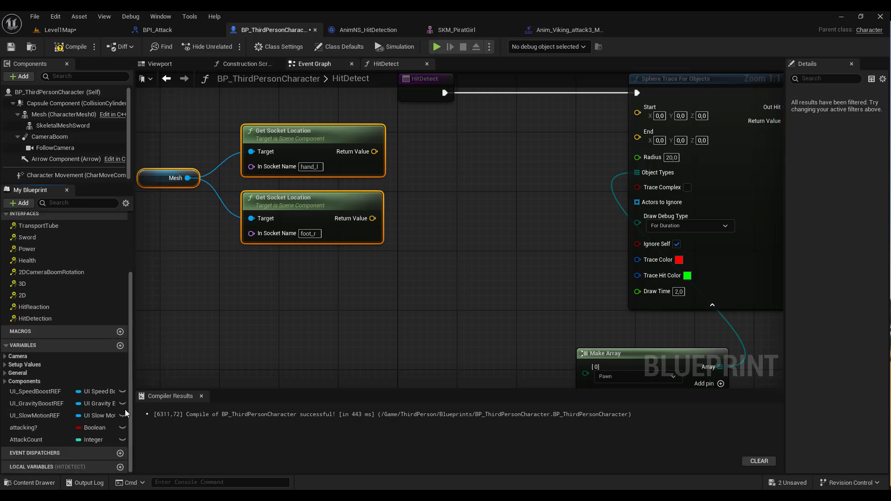
left_click(319, 64)
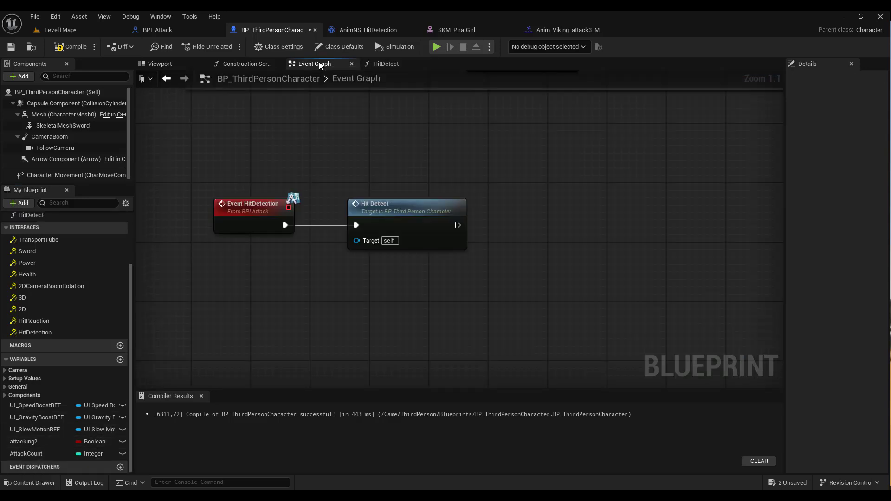
key("Home")
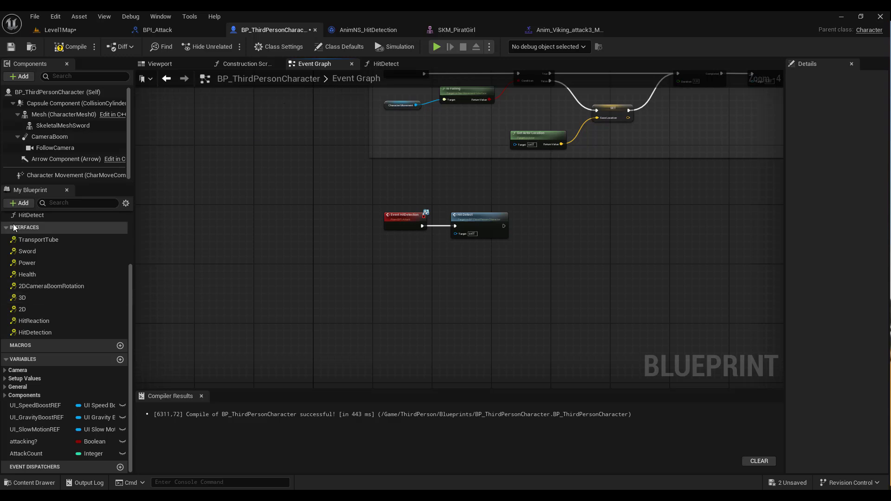
left_click_drag(130, 269, 129, 230)
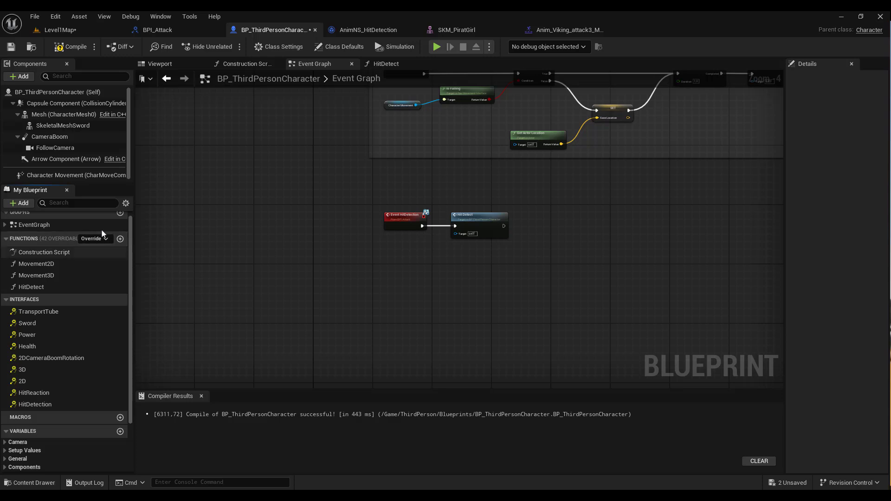
left_click(5, 225)
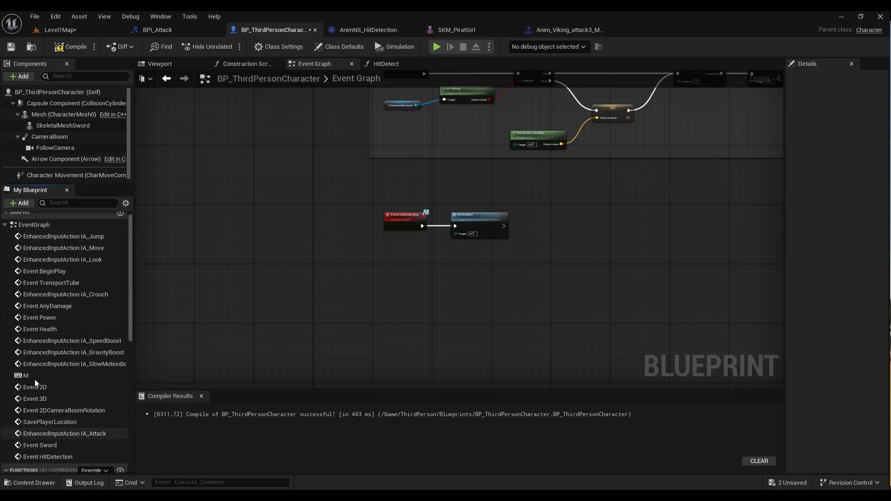
left_click(93, 434)
double_click(93, 434)
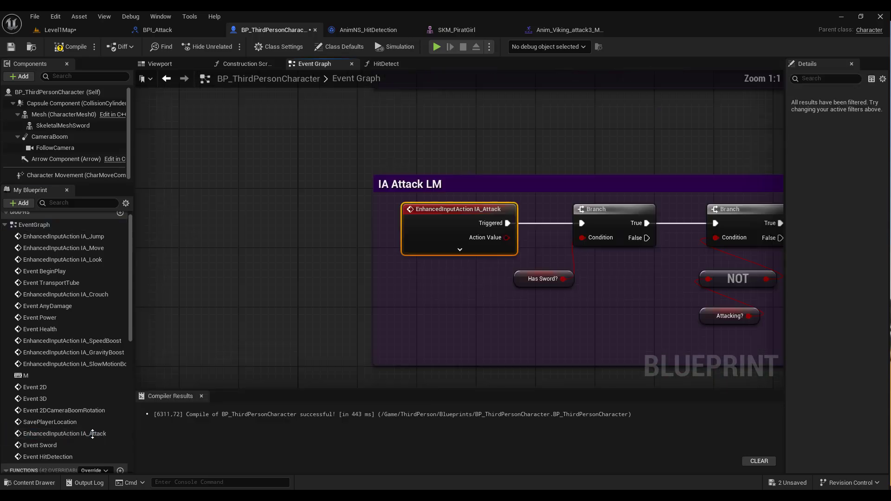
right_click_drag(593, 322, 2, 291)
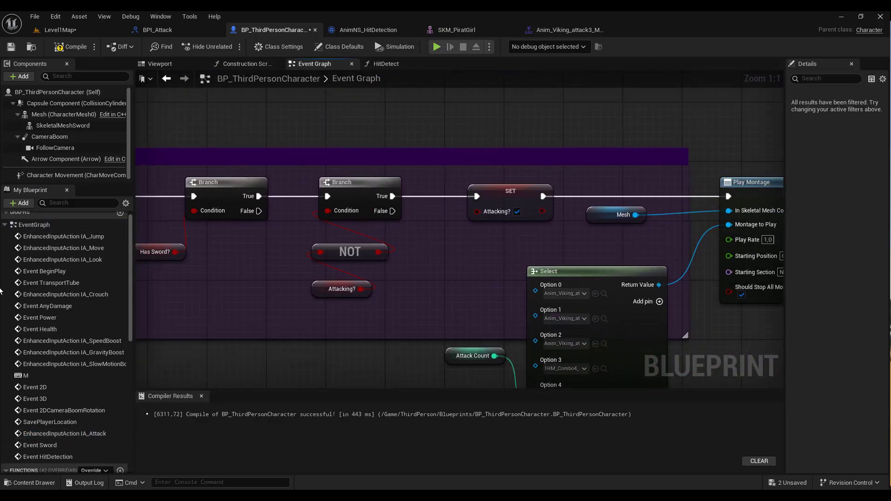
right_click_drag(457, 289, 410, 195)
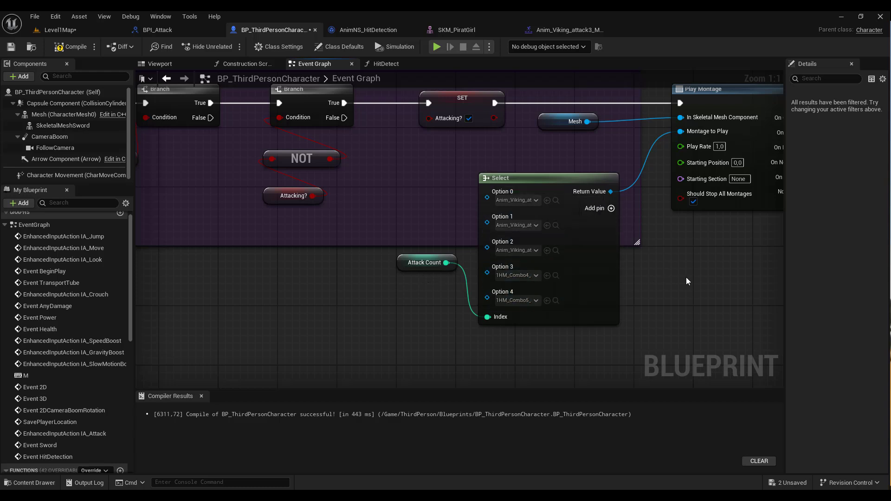
right_click_drag(686, 277, 453, 308)
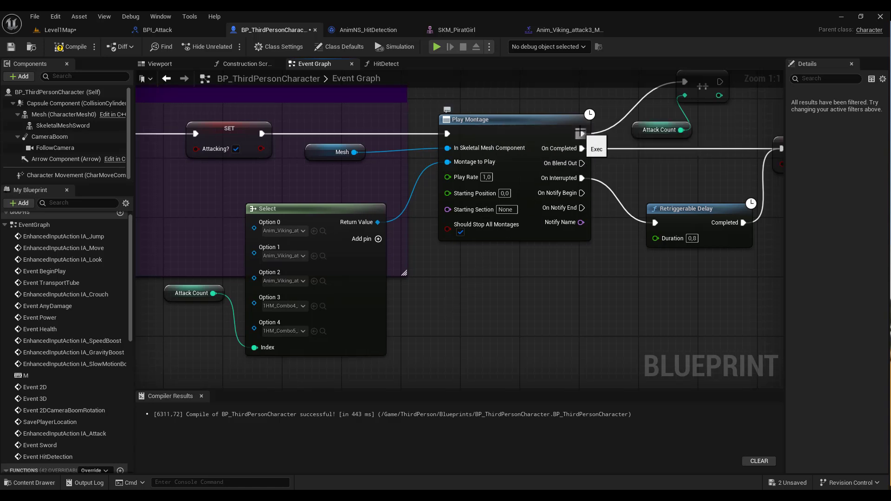
right_click_drag(663, 169, 590, 201)
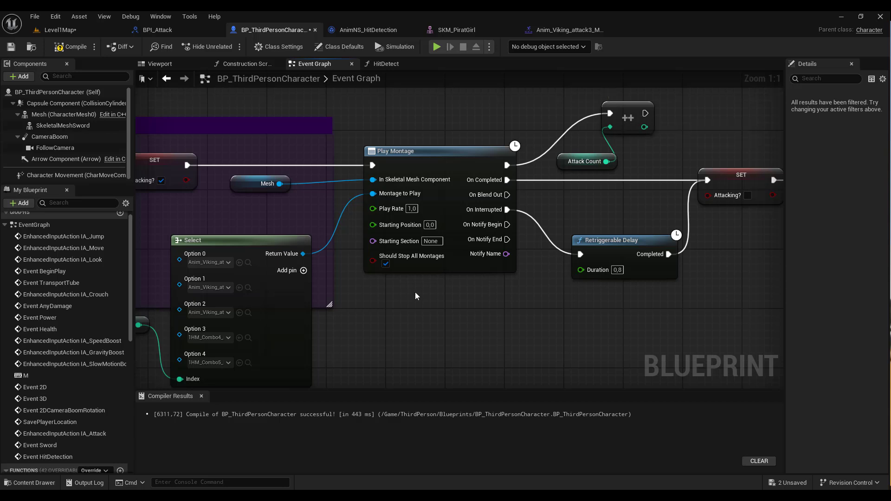
right_click_drag(415, 297, 509, 265)
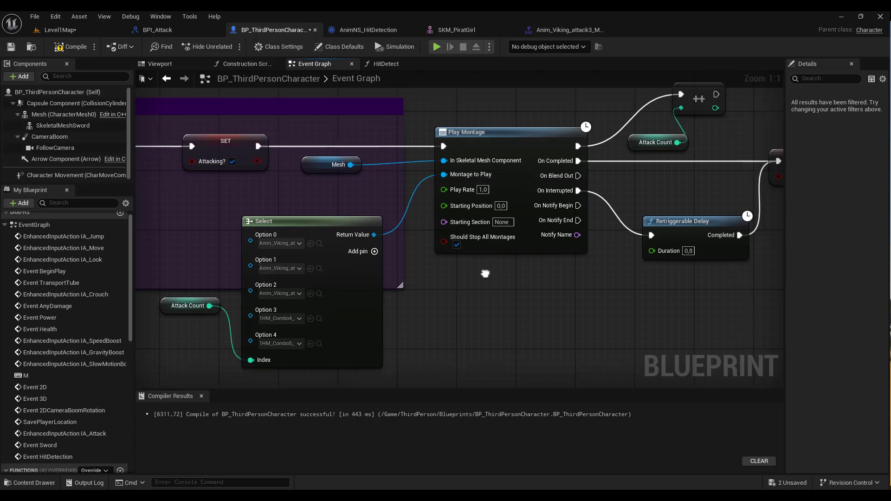
right_click_drag(521, 262, 460, 277)
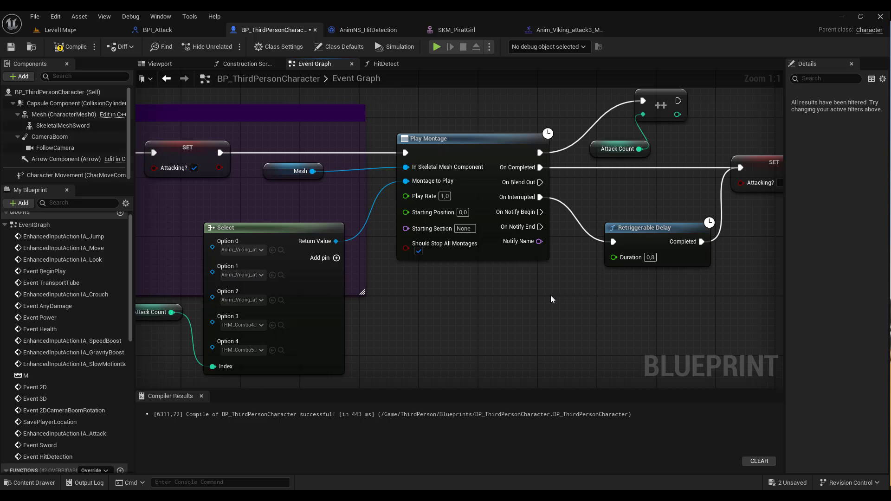
left_click(390, 199)
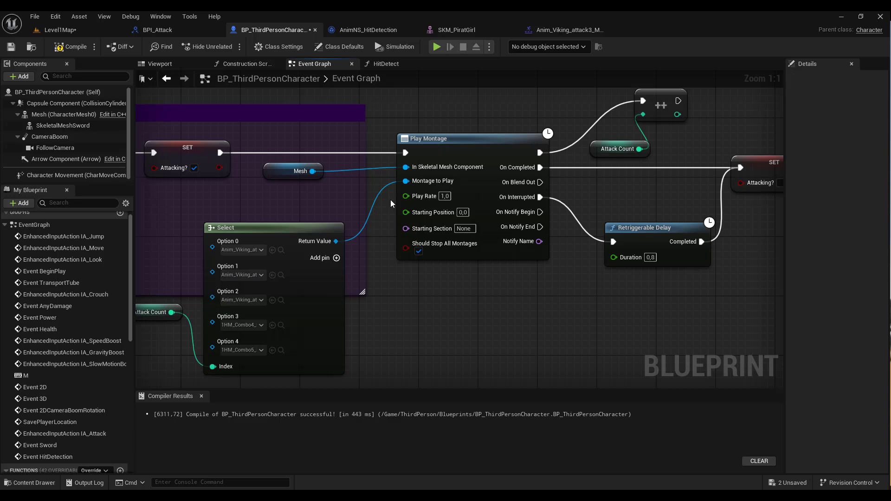
Step: Add a Select node to the HitDetect graph with Attack Count driving its Index
left_click(391, 65)
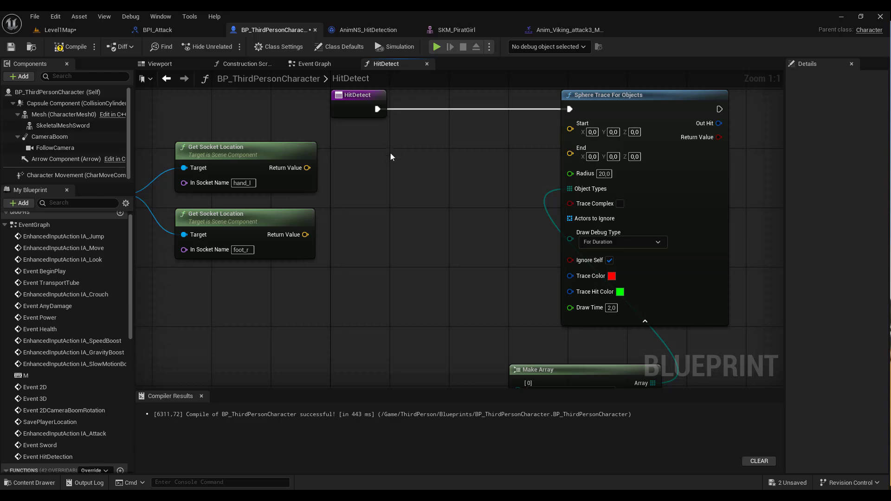
right_click(389, 195)
type("s")
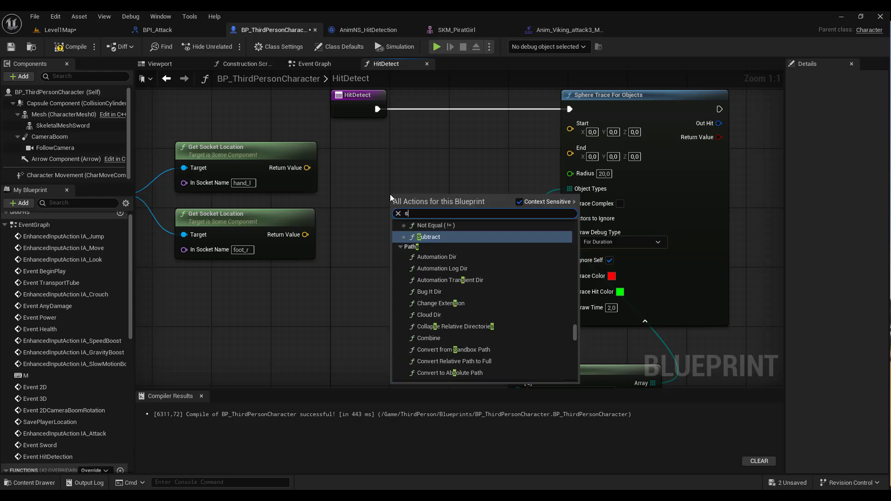
type("elect")
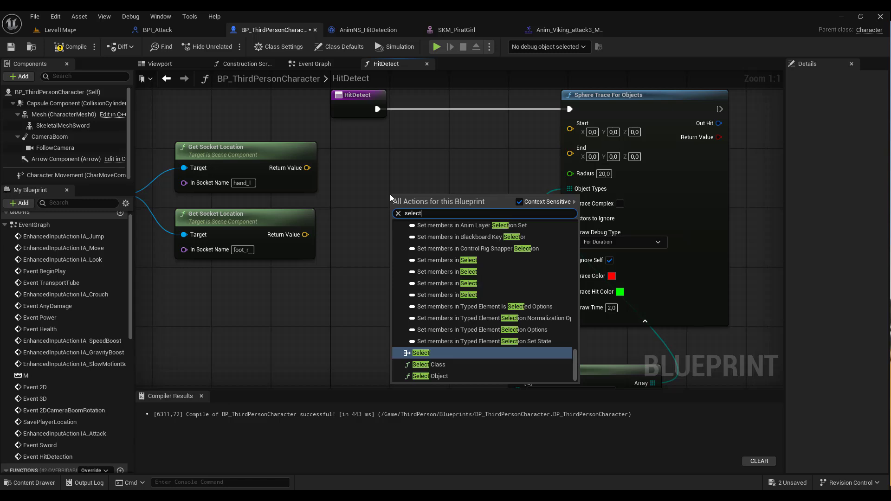
left_click(419, 354)
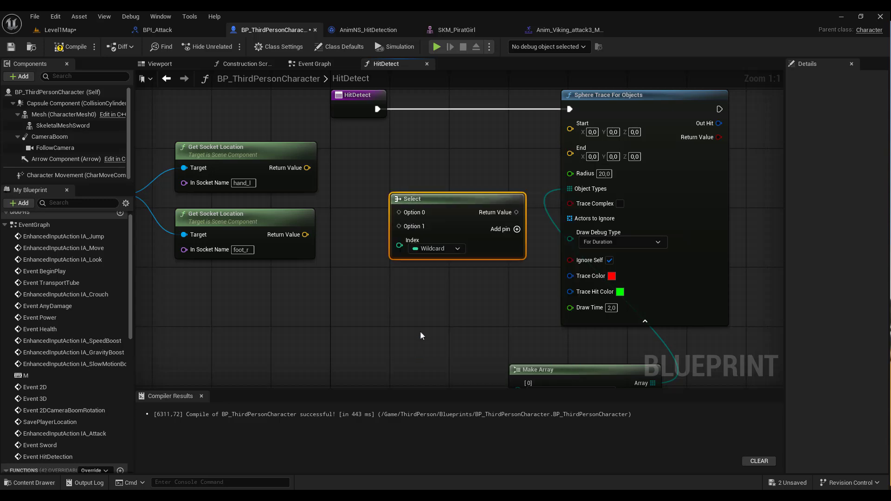
left_click_drag(438, 202, 419, 206)
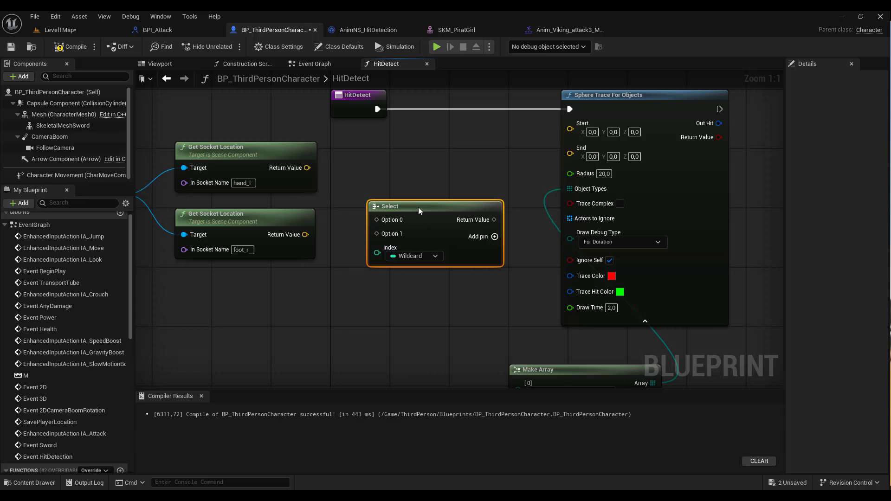
left_click_drag(130, 310, 130, 441)
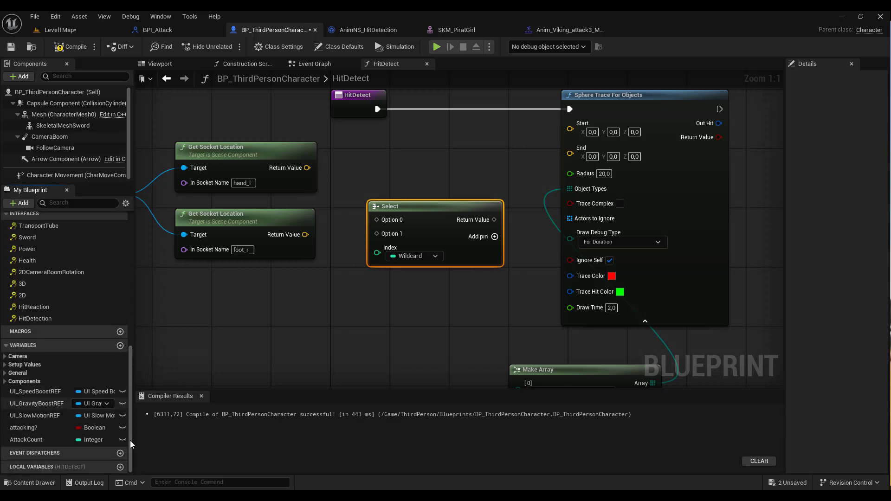
left_click_drag(31, 439, 379, 254)
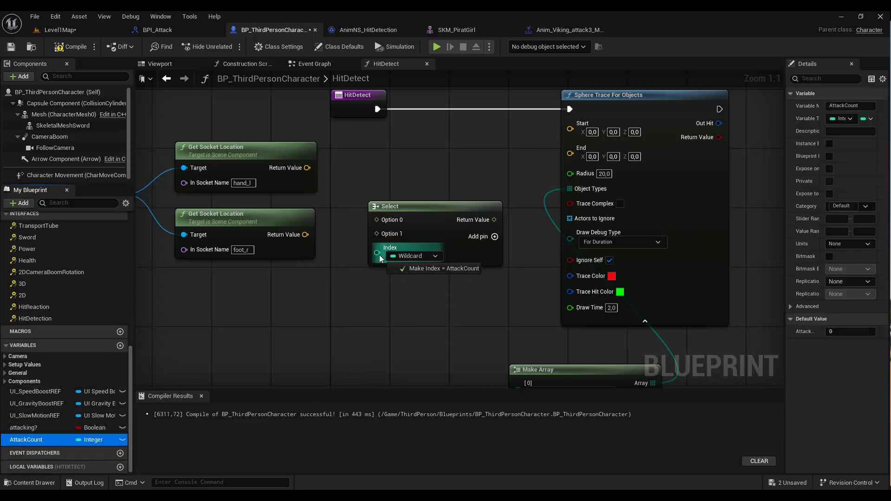
left_click_drag(289, 254, 319, 299)
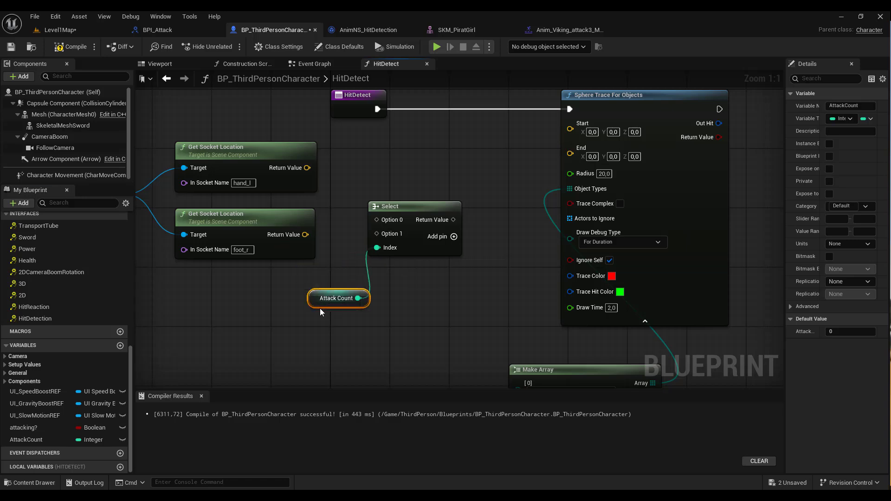
left_click_drag(417, 212, 424, 204)
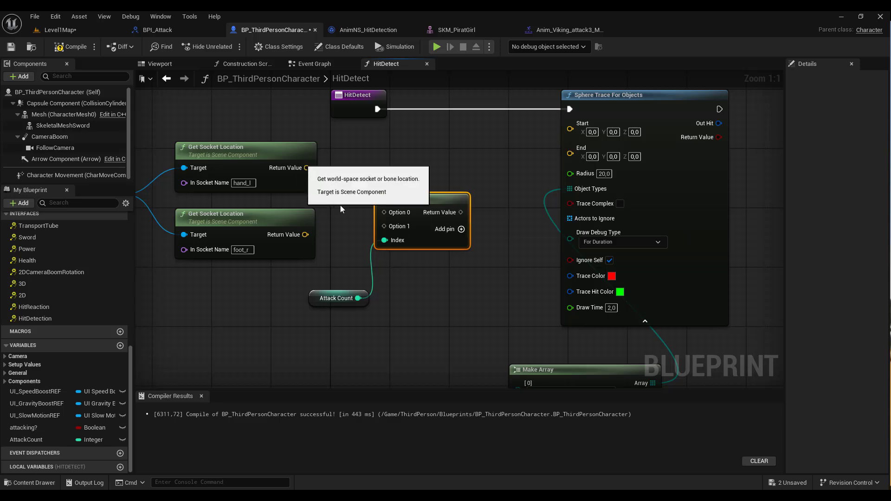
Step: Wire hand_l and foot_r locations into Options 0 and 1, and Select's result into trace Start and End
left_click_drag(307, 168, 380, 210)
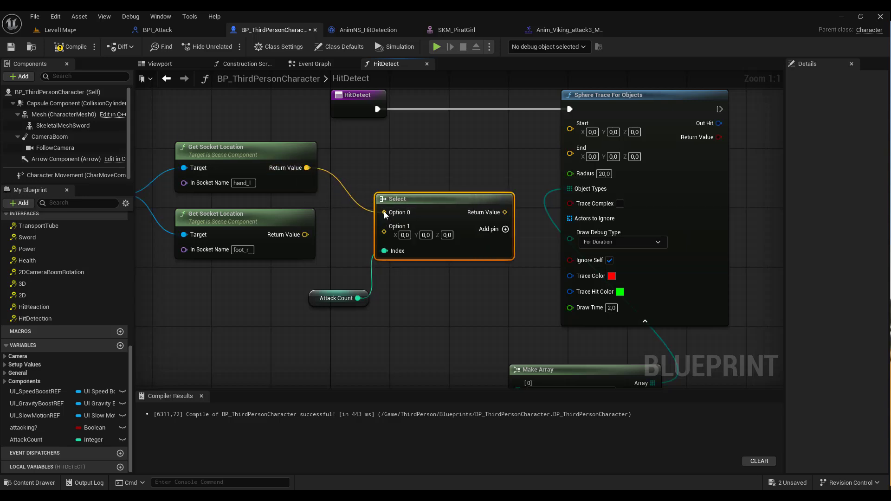
left_click_drag(305, 234, 384, 233)
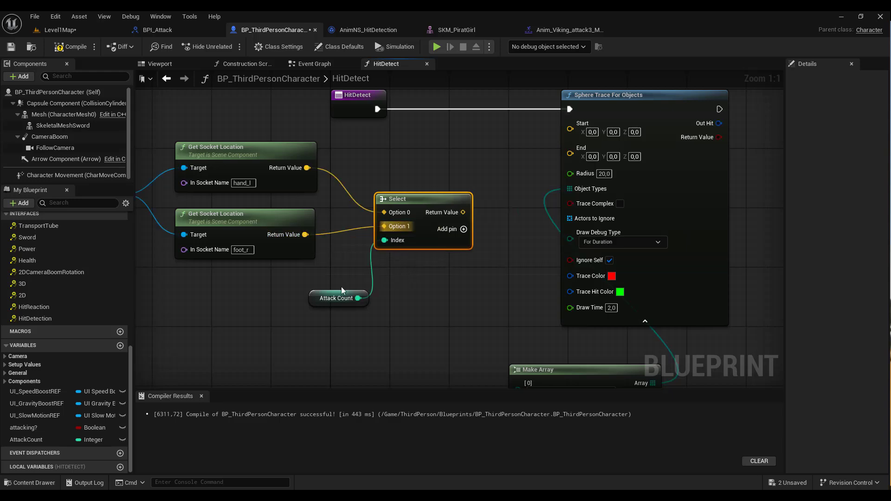
left_click_drag(316, 297, 316, 281)
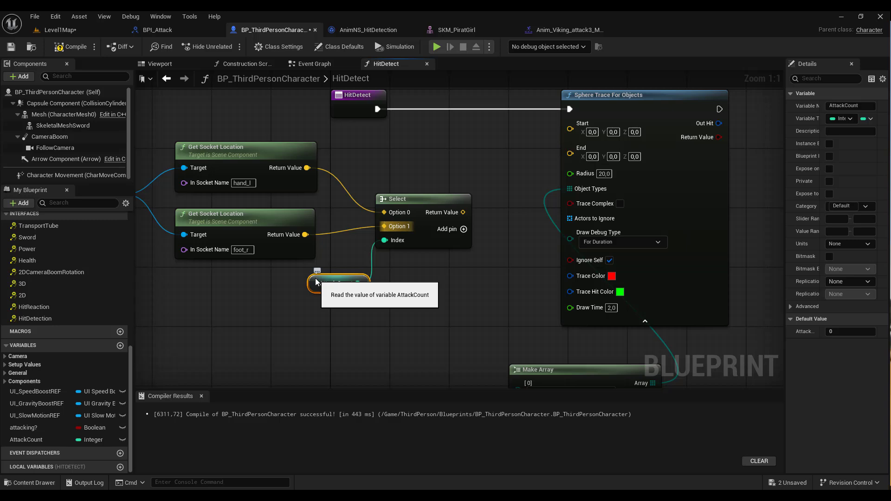
left_click_drag(462, 212, 568, 133)
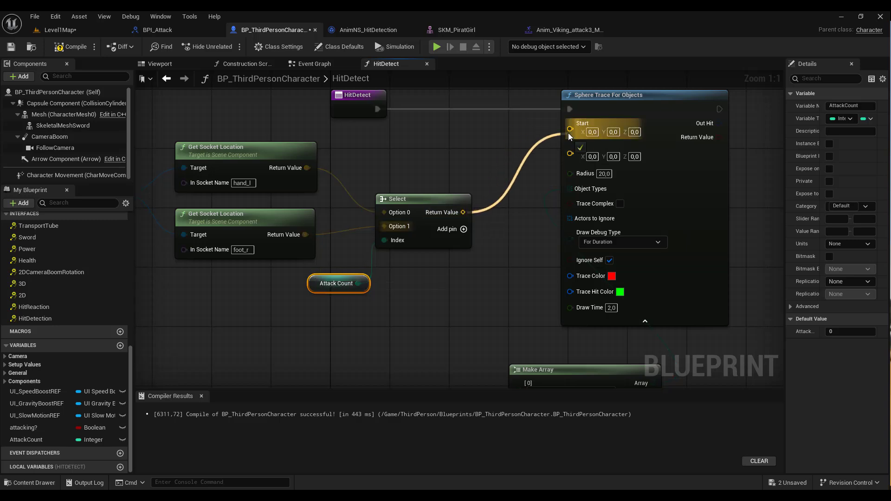
mouse_move(463, 212)
left_mouse_down()
mouse_move(560, 138)
mouse_move(570, 142)
left_mouse_up()
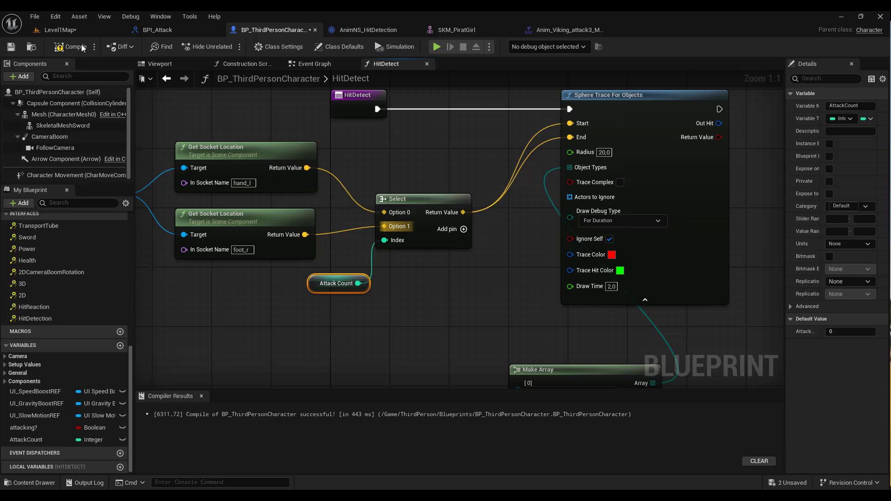
Step: Run a brief Level1Map playtest, stop it, and return to the HitDetect graph
left_click(69, 30)
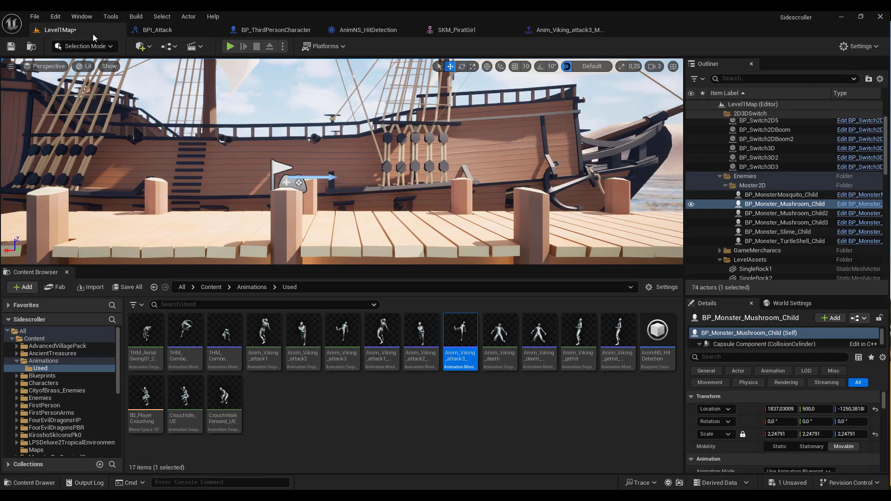
left_click(230, 46)
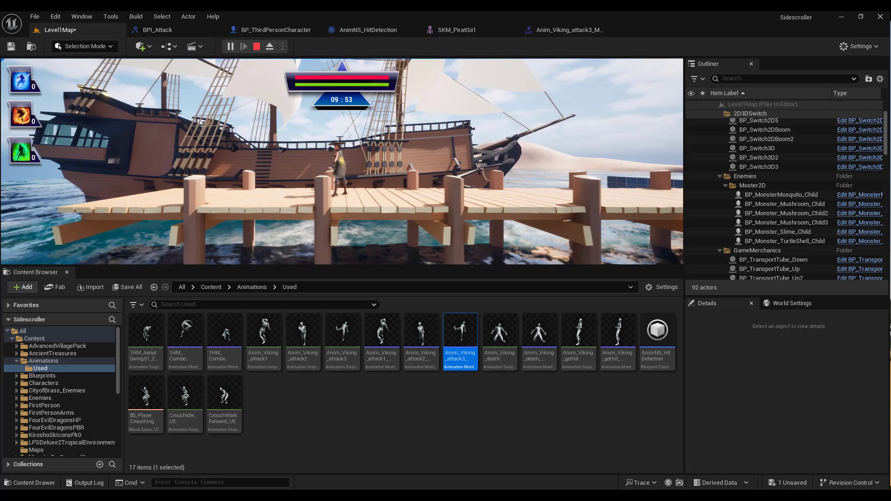
key("Escape")
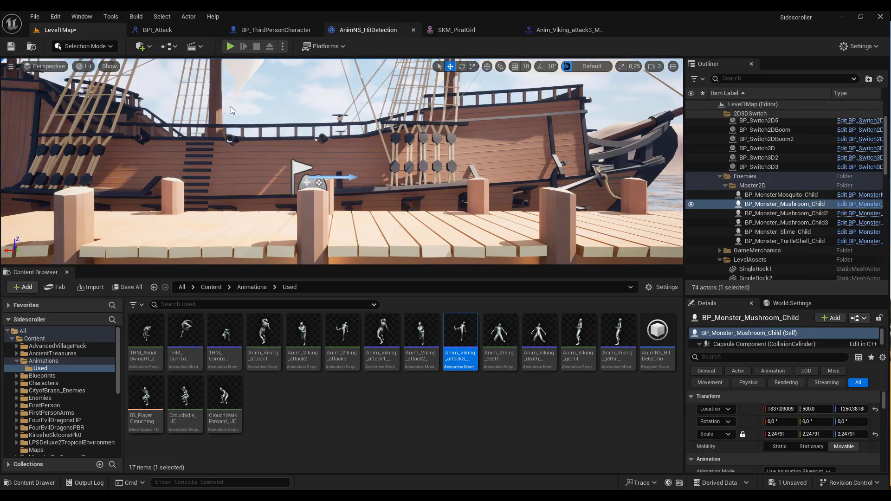
left_click(296, 30)
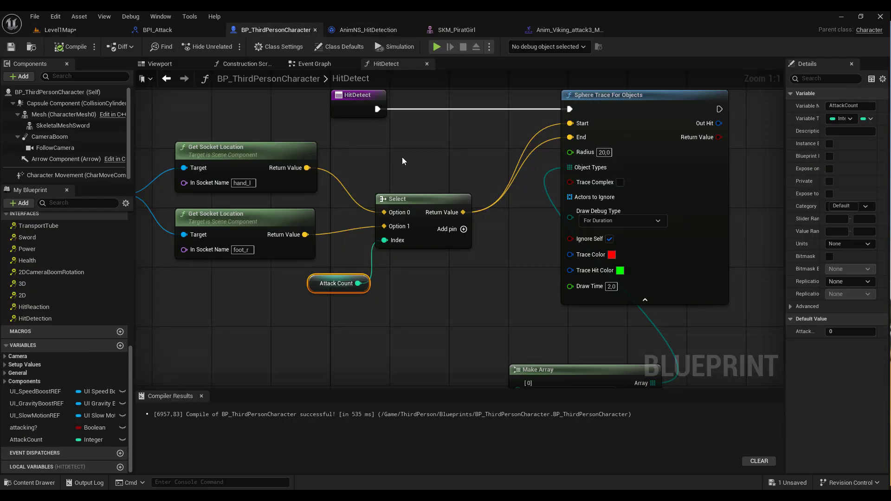
Step: Insert a Print String between HitDetect and the sphere trace that prints Attack Count
right_click_drag(402, 161, 342, 163)
left_click_drag(317, 125, 388, 124)
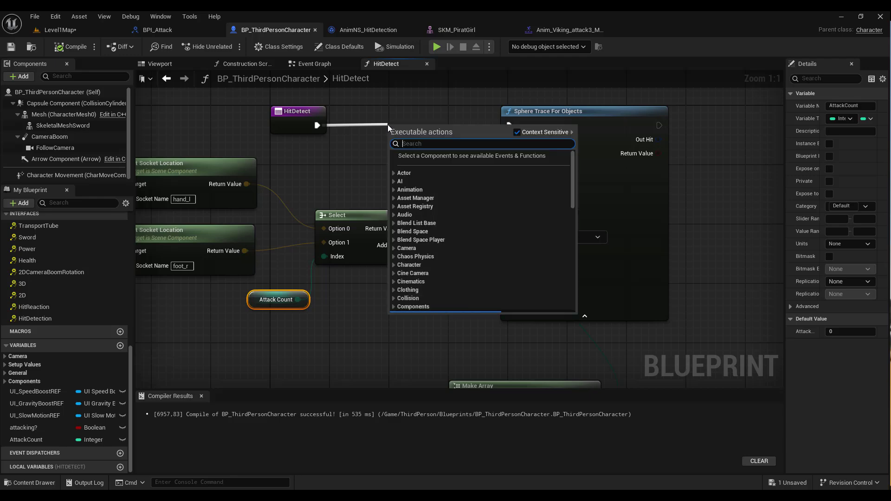
type("print string")
key("Return")
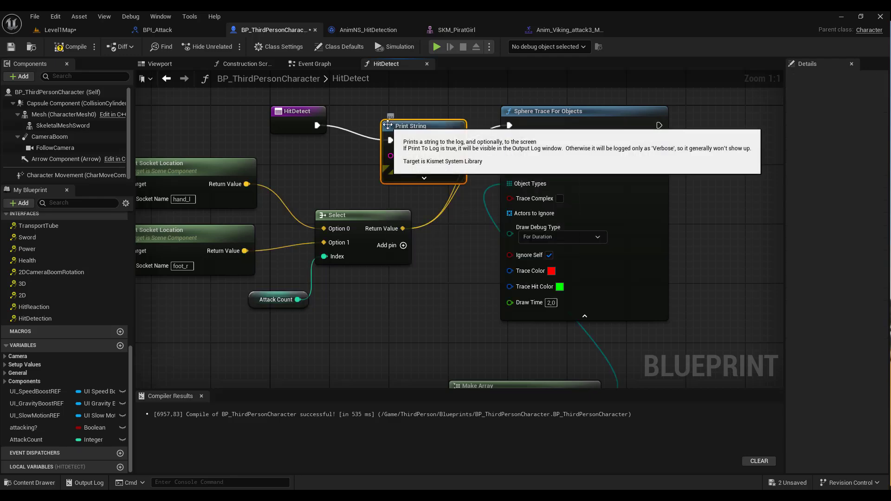
left_click_drag(388, 124, 388, 110)
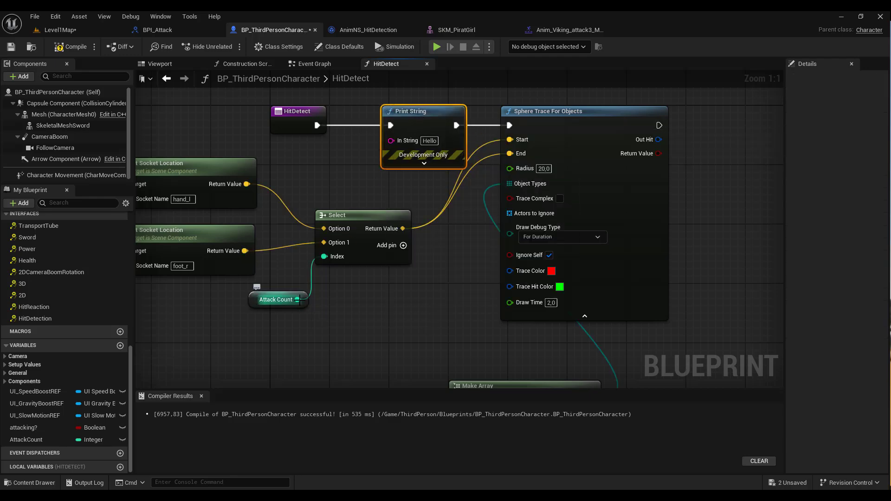
left_click_drag(298, 300, 391, 141)
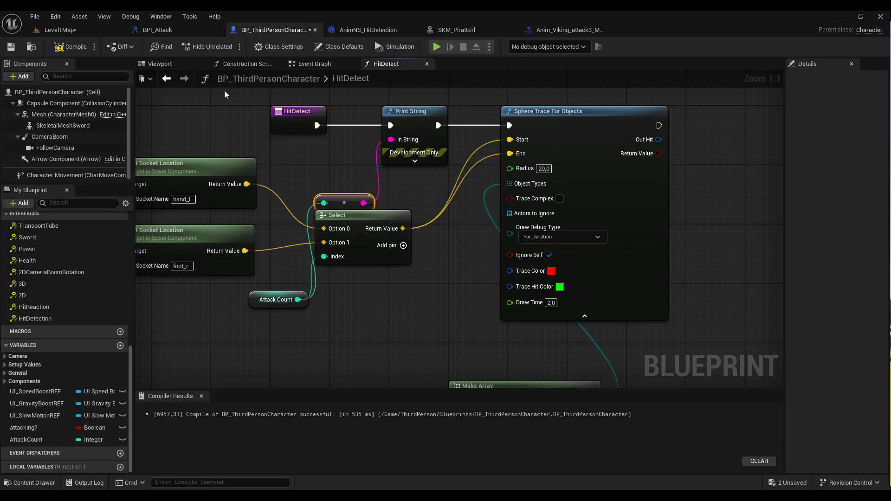
Step: Playtest Level1Map, moving along the pier and cycling combo attacks onto the mushroom enemy, then stop
left_click(77, 29)
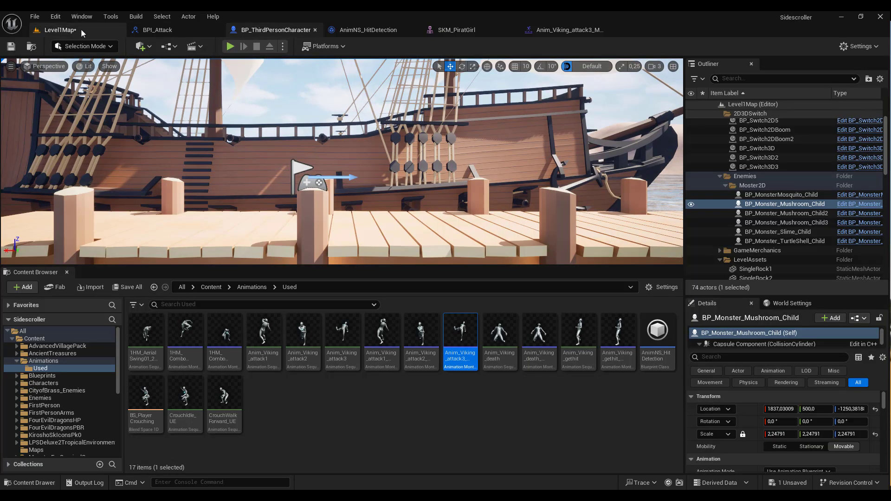
left_click(230, 47)
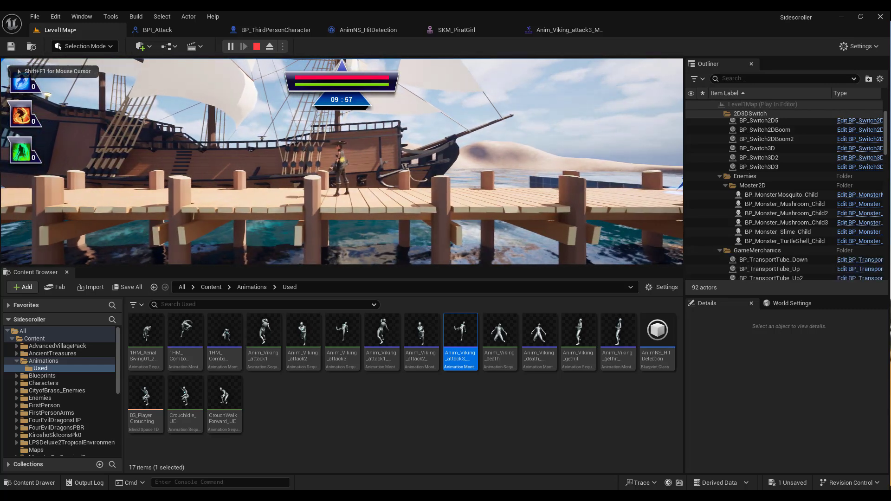
left_click(353, 188)
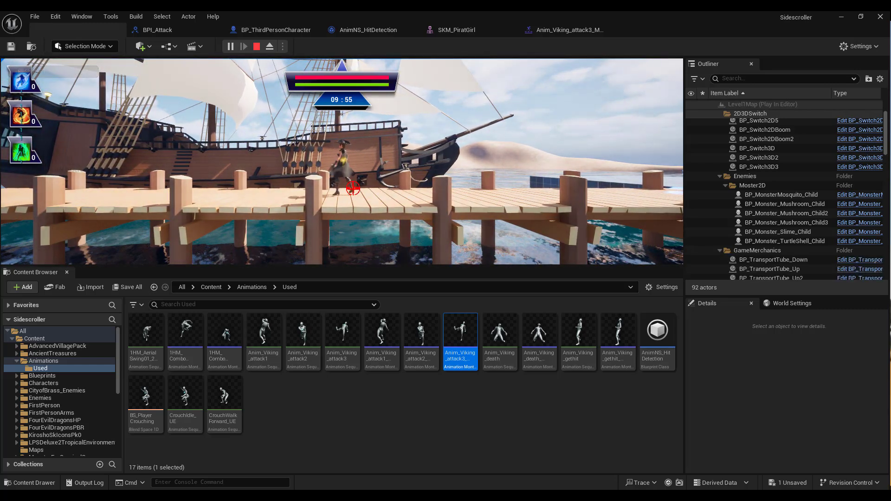
key("a")
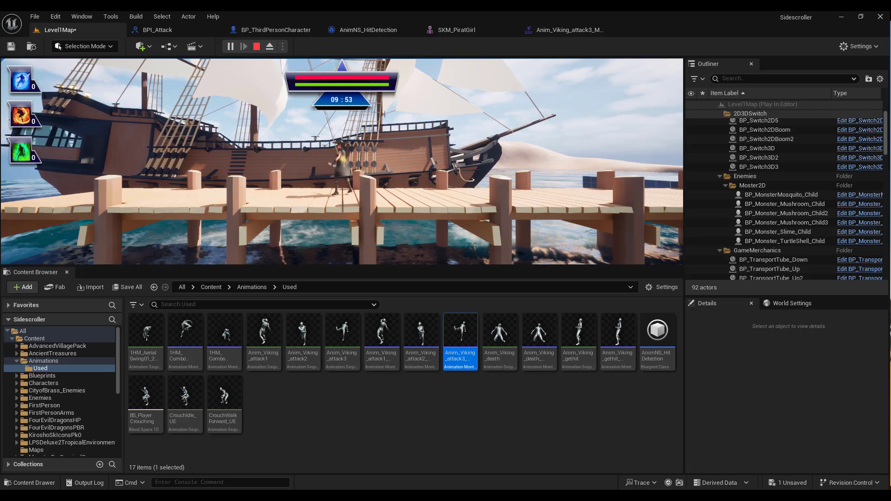
left_click(353, 188)
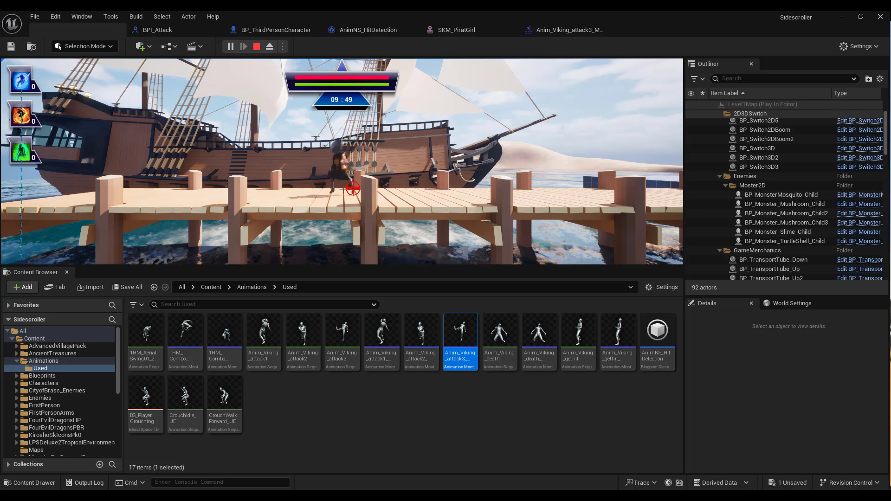
left_click(353, 188)
left_click(353, 188)
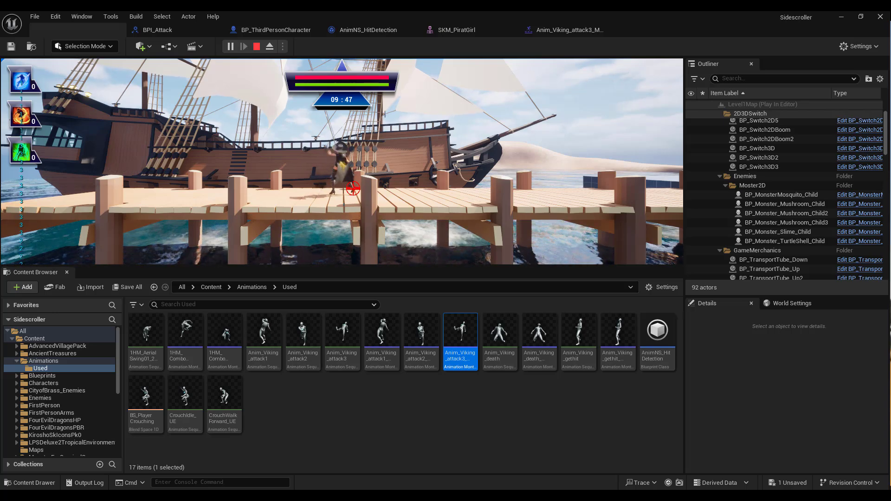
left_click(353, 188)
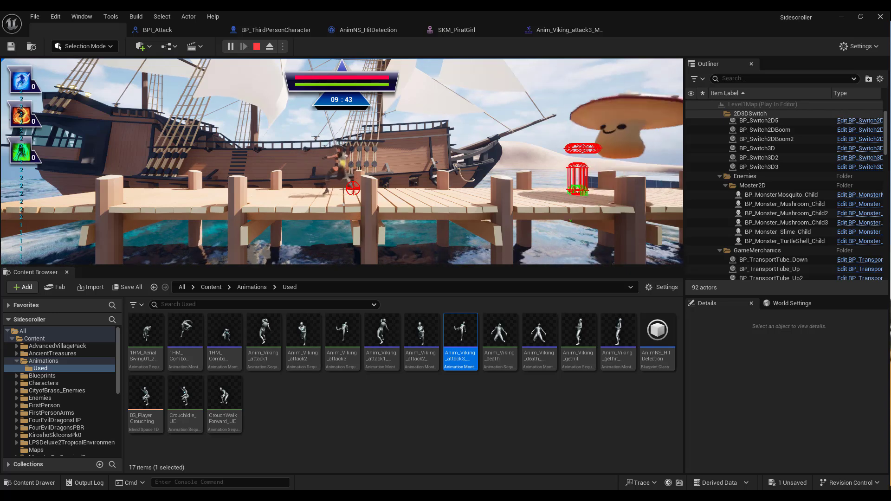
left_click(352, 188)
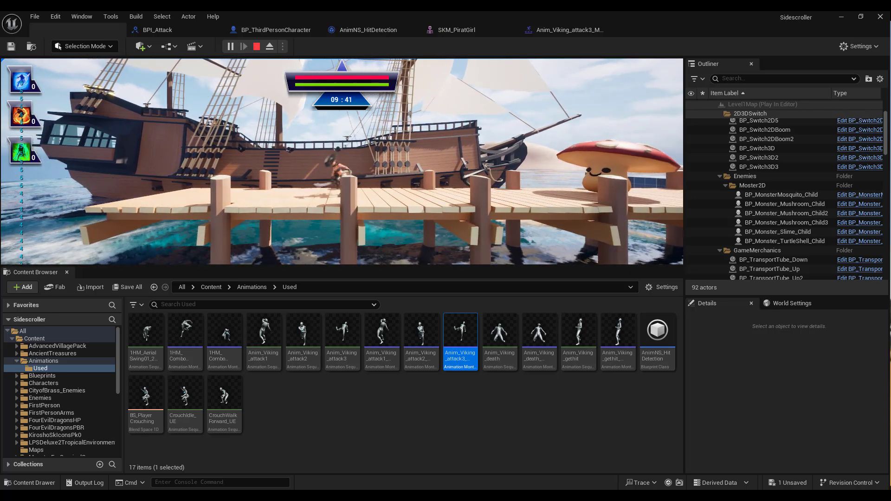
left_click(358, 188)
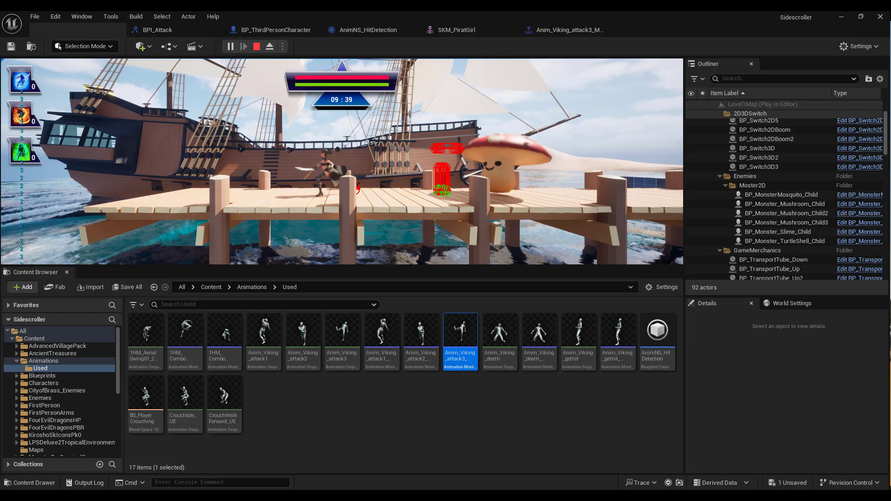
key("Escape")
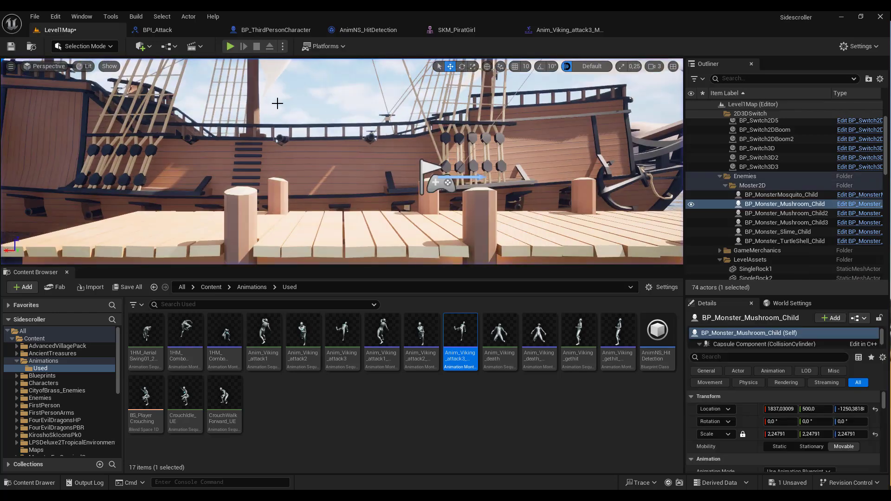
Step: Delete the Print String and ToString nodes and connect HitDetect directly to the sphere trace
left_click(279, 26)
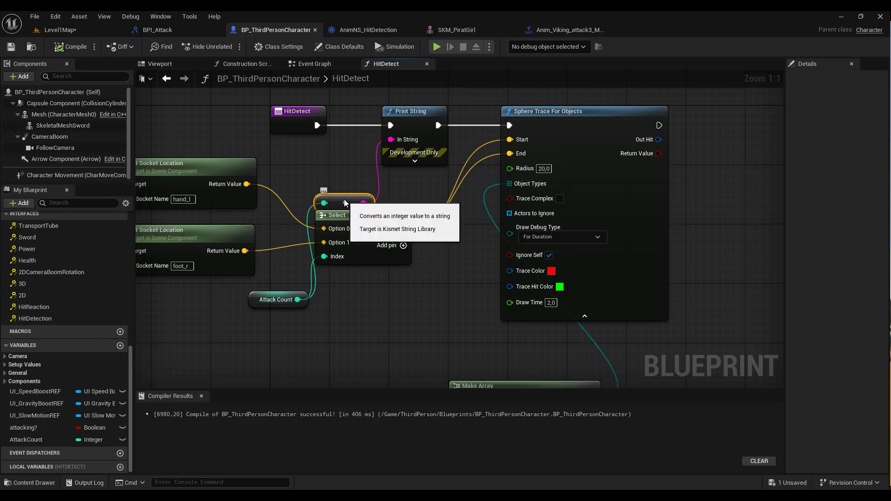
key("Delete")
left_click(407, 112)
key("Delete")
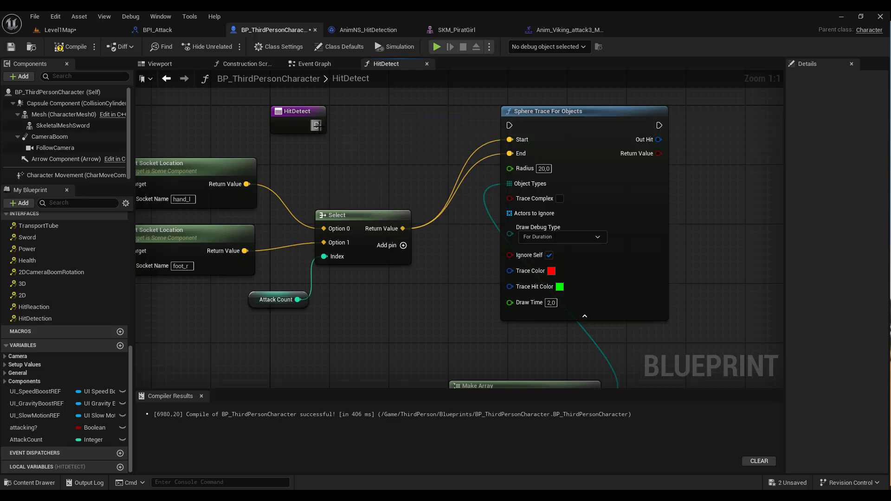
left_click_drag(317, 126, 509, 125)
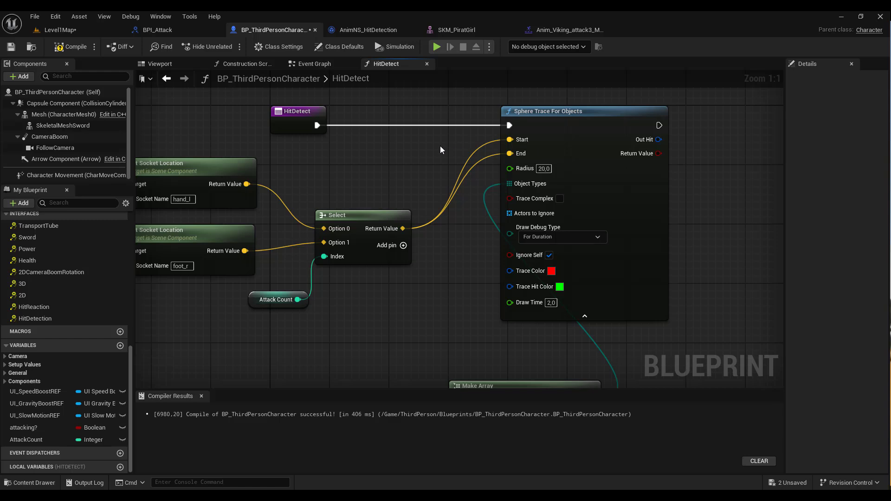
Step: Add Option 2 to Select, wire hand_l to Options 0 and 1, foot_r to Option 2, then compile and save
left_click(404, 246)
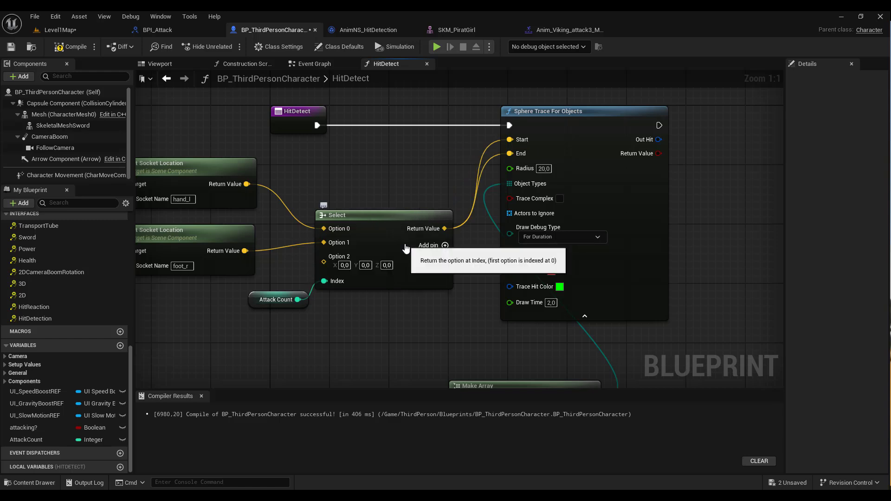
key("Home")
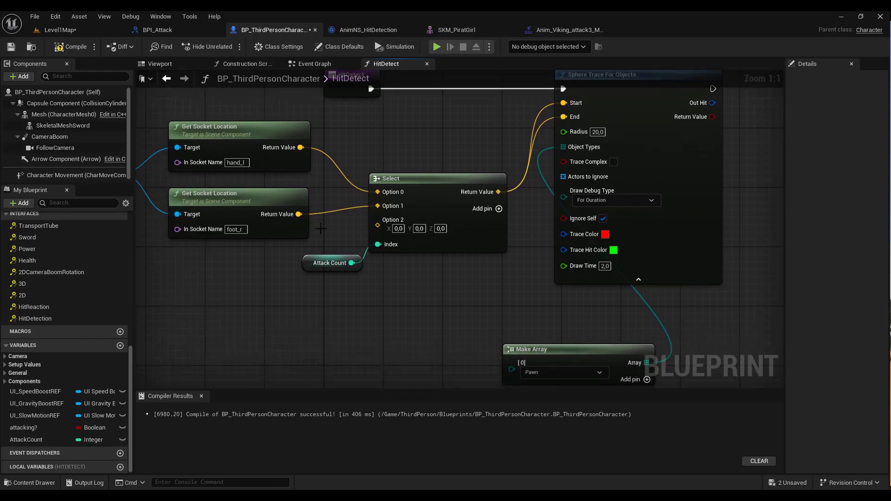
left_click_drag(300, 214, 377, 225)
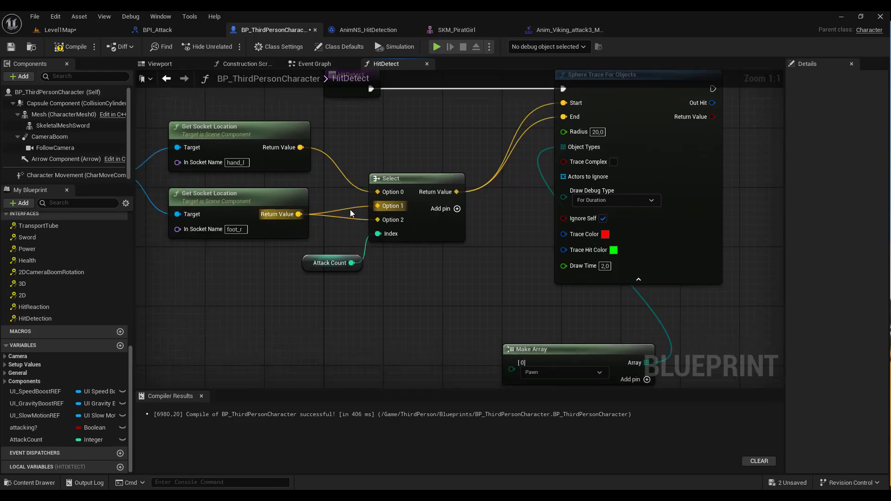
left_click(351, 214, "alt")
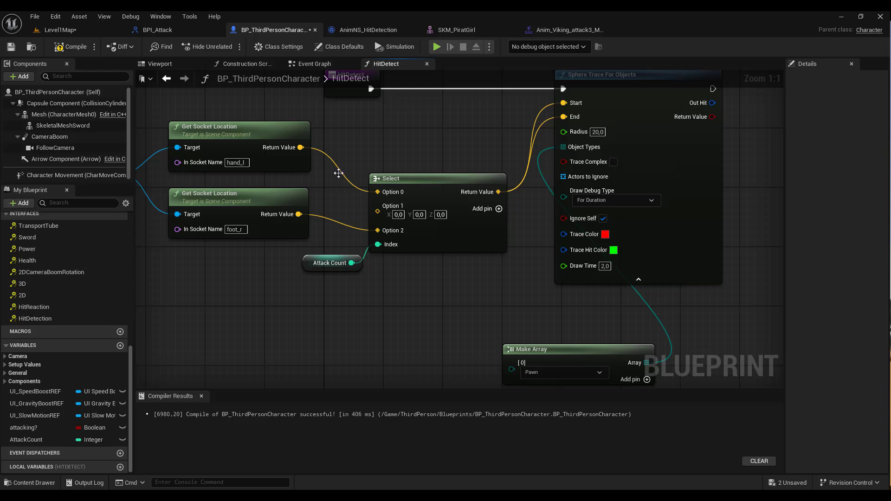
left_click_drag(336, 166, 379, 223, "ctrl")
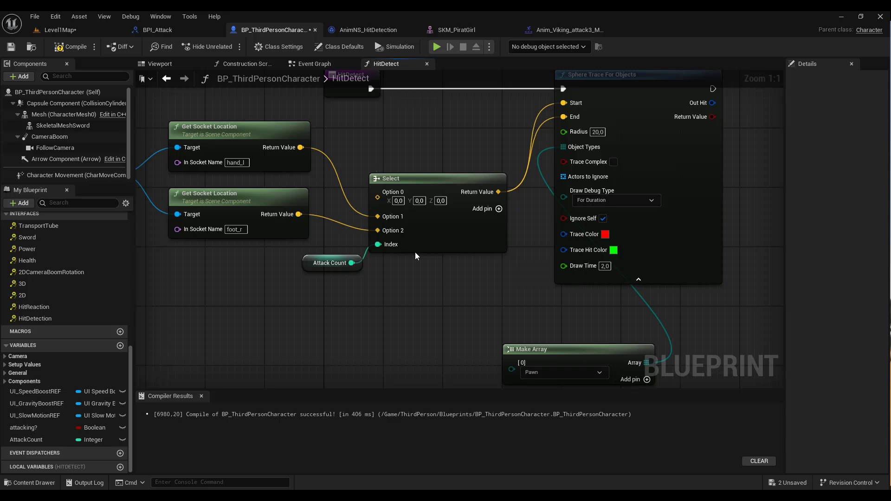
left_click_drag(300, 148, 378, 199)
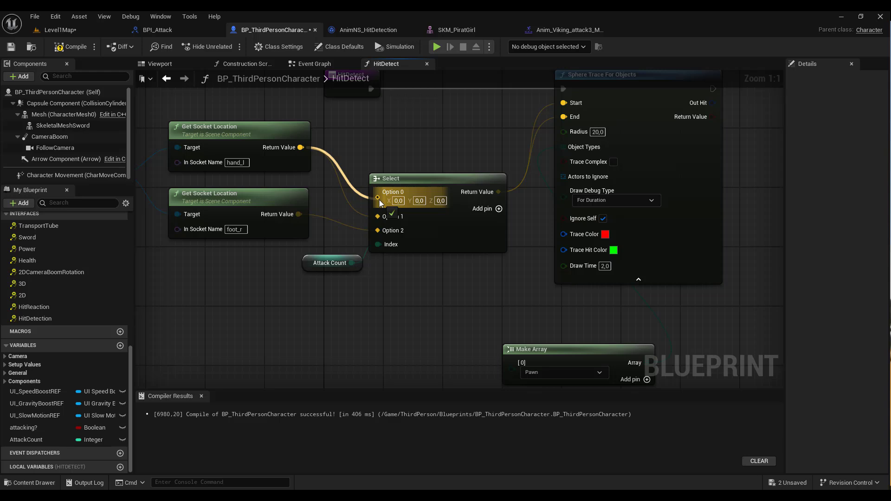
left_click_drag(379, 199, 380, 199)
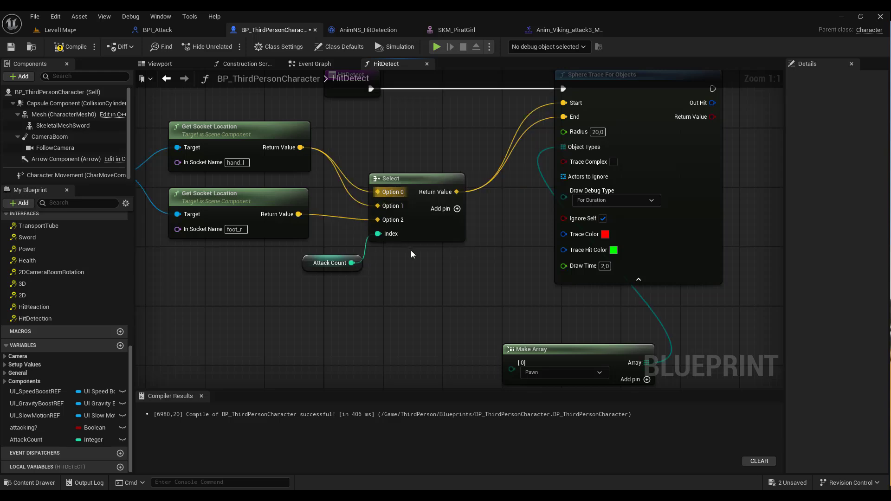
left_click(84, 48)
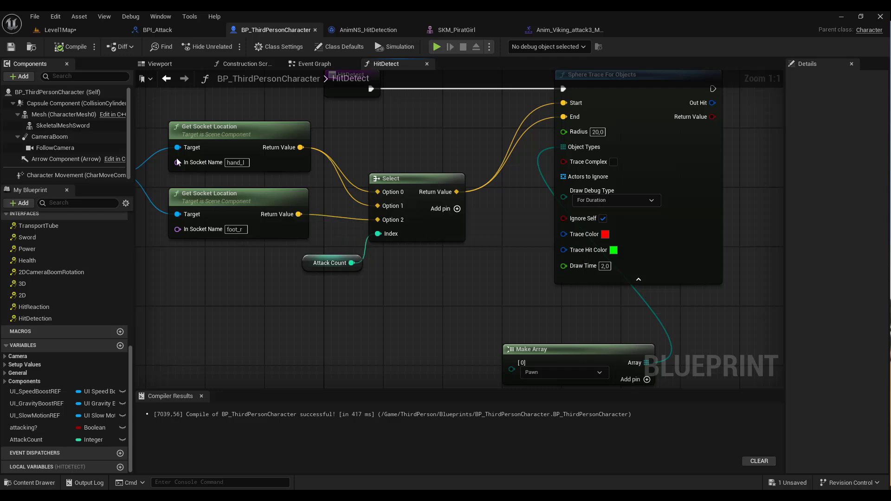
left_click(68, 31)
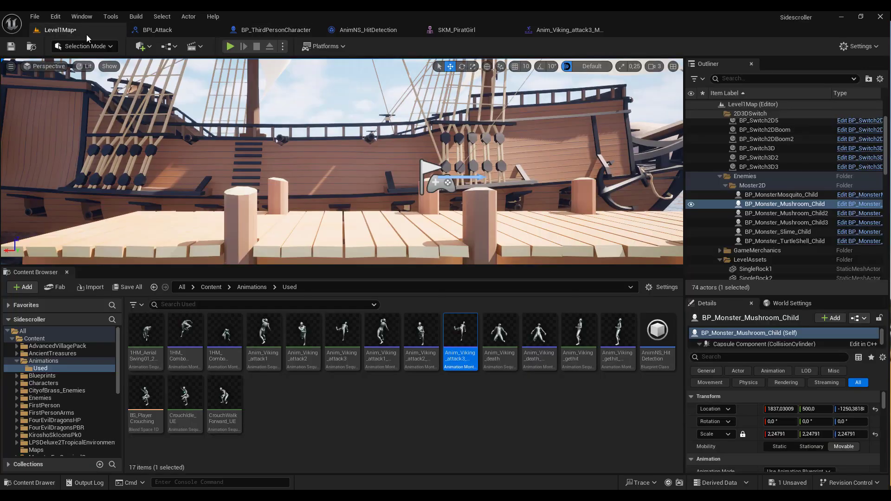
Step: Playtest the revised hand/foot hit detection, then return to the HitDetect graph
left_click(235, 46)
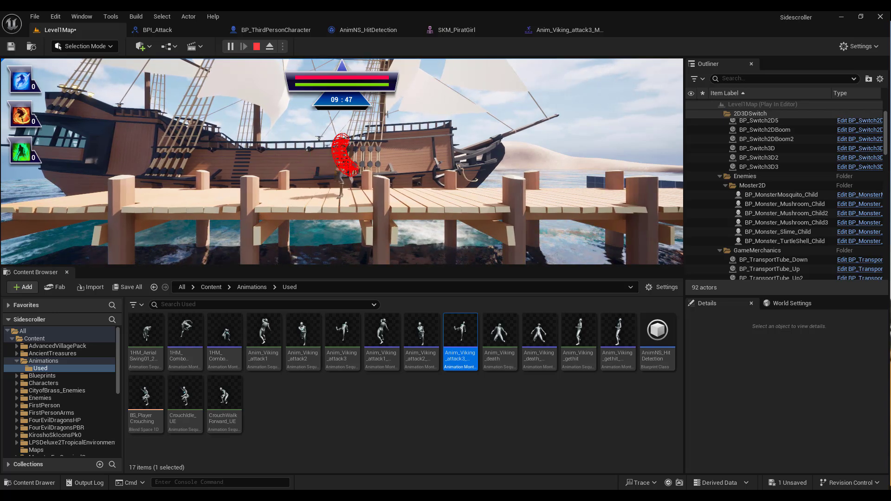
key("Escape")
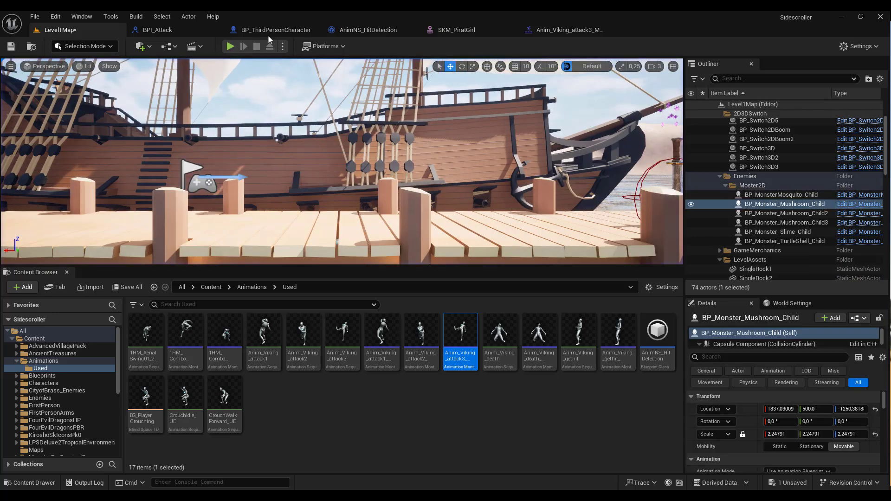
left_click(266, 29)
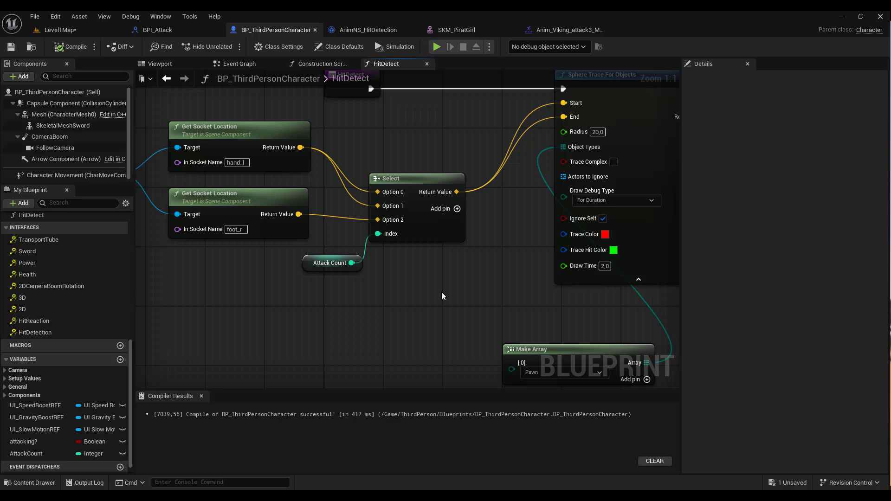
Step: Select SkeletalMeshSword to read its Parent Socket, then return to Level1Map
left_click(65, 126)
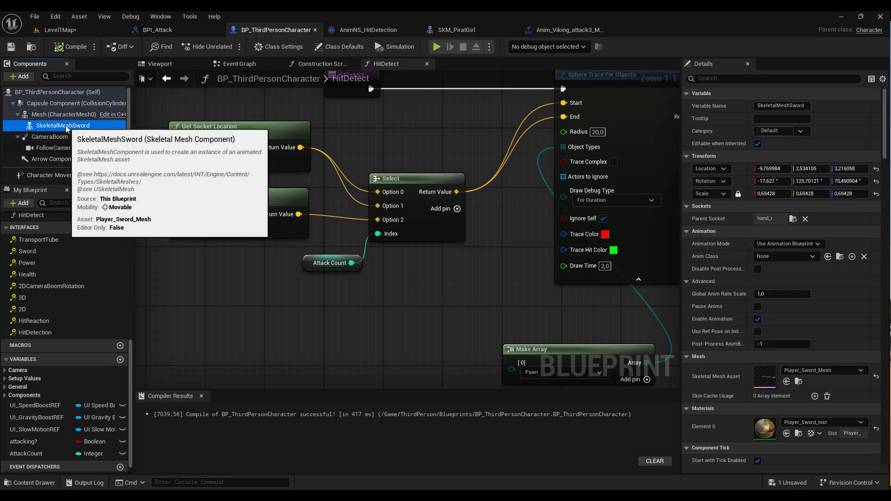
left_click(72, 30)
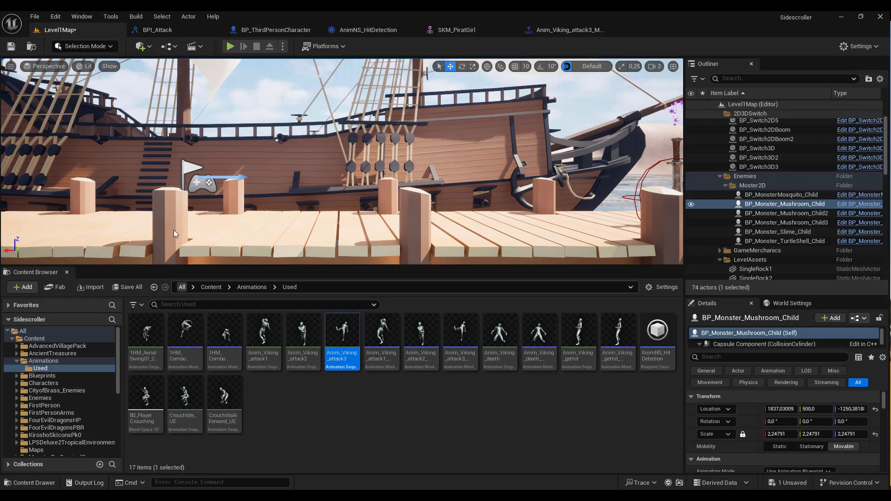
Step: Search the Content folder for 'sword' and open SM_Sword to view its Start and End sockets
left_click(206, 287)
left_click(189, 304)
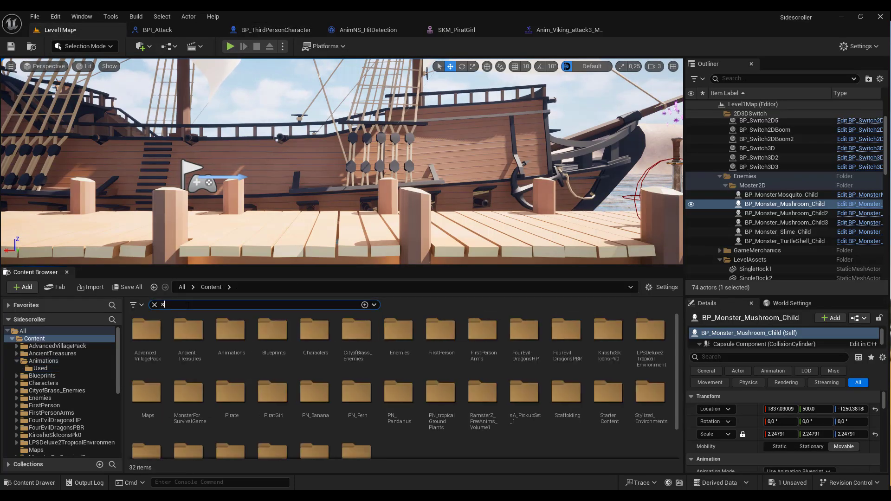
type("sword")
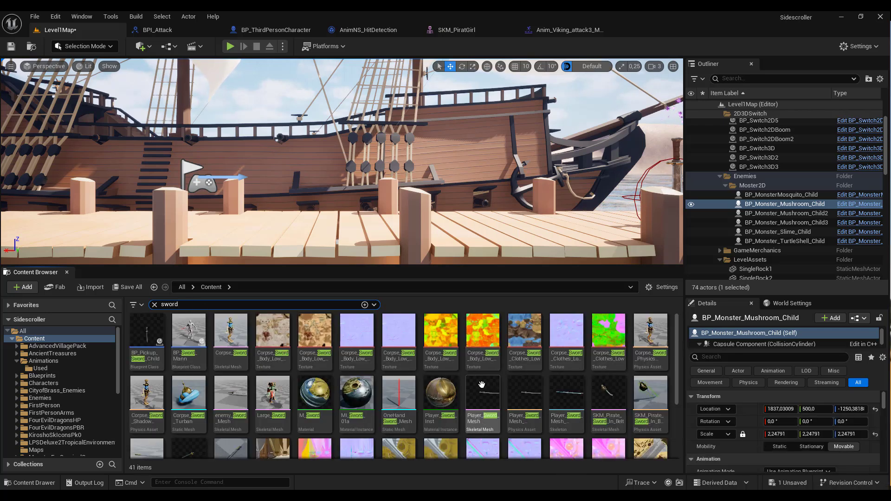
scroll(481, 384, "down", 2)
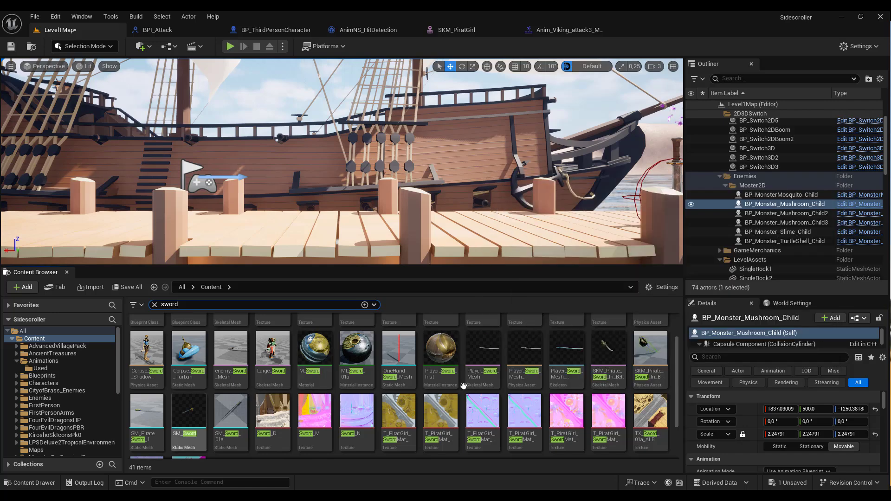
left_click(183, 409)
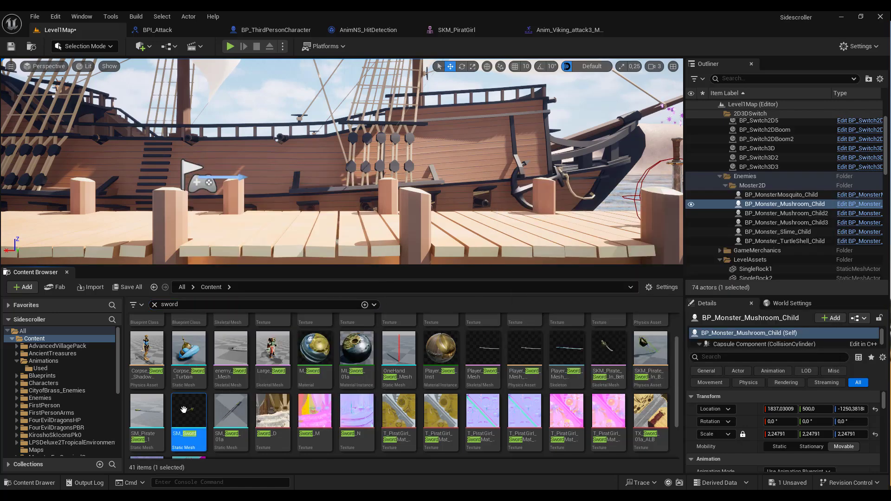
double_click(183, 409)
left_click_drag(200, 401, 207, 362)
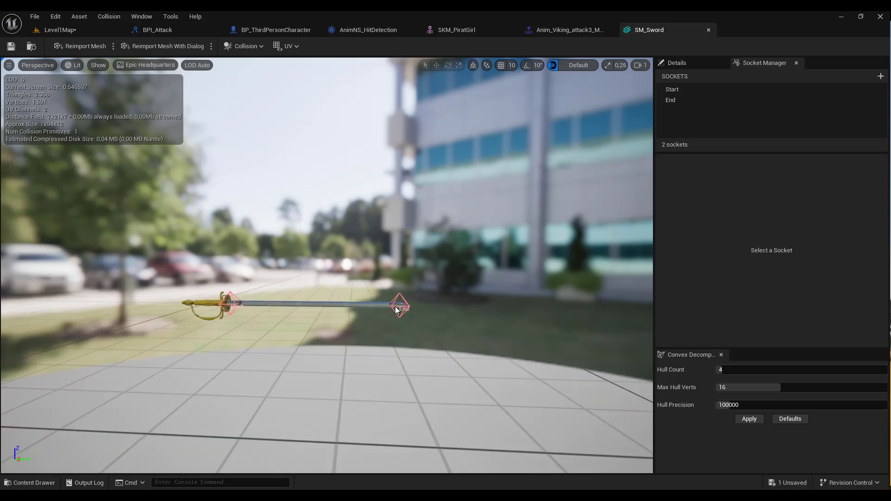
Step: Review SM_Sword's details and sockets, then select SkeletalMeshSword and its Player_Sword_Mesh asset
left_click(688, 63)
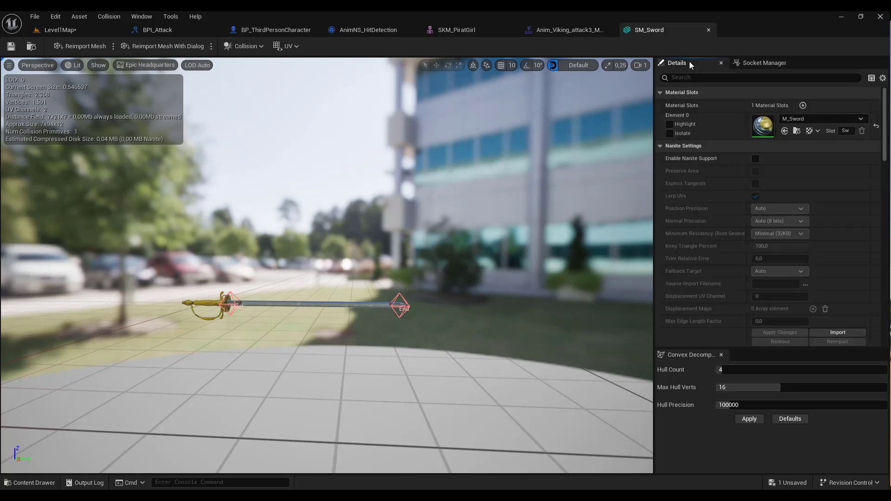
left_click(778, 64)
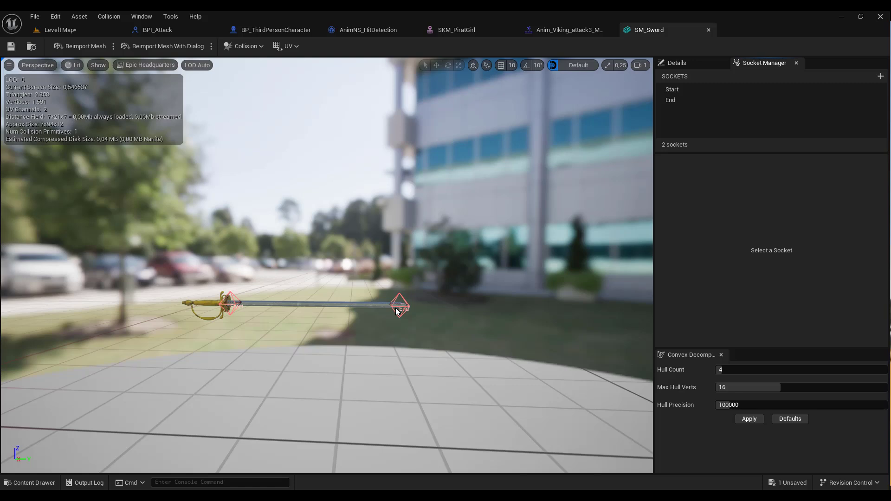
left_click(277, 28)
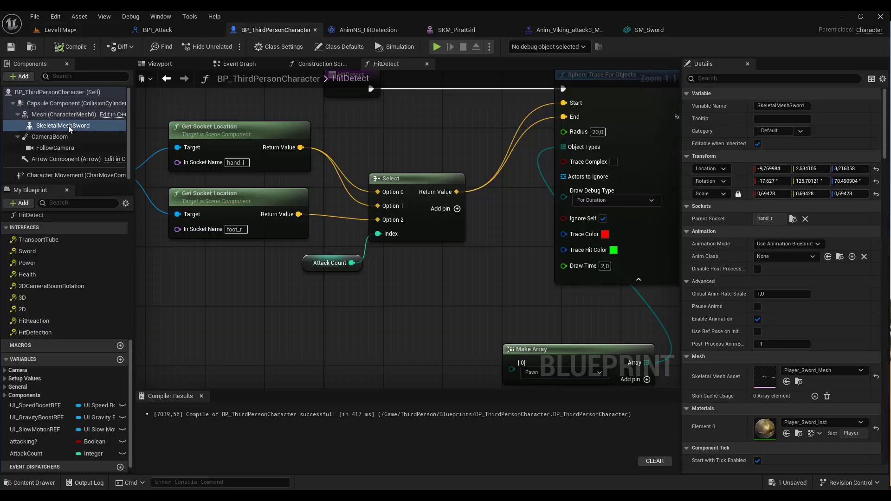
left_click(69, 127)
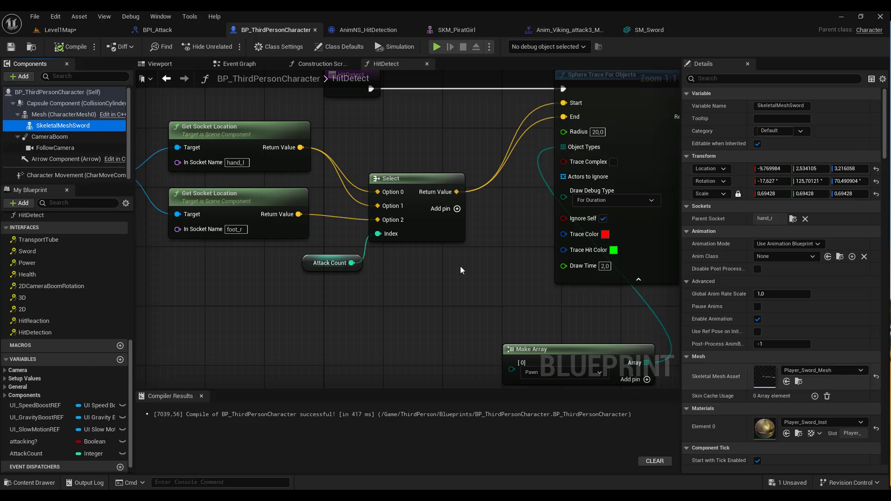
left_click(765, 378)
Step: Open Player_Sword_Mesh and check TrailStartSocket at the hilt and TrailEndSocket at the tip
double_click(764, 378)
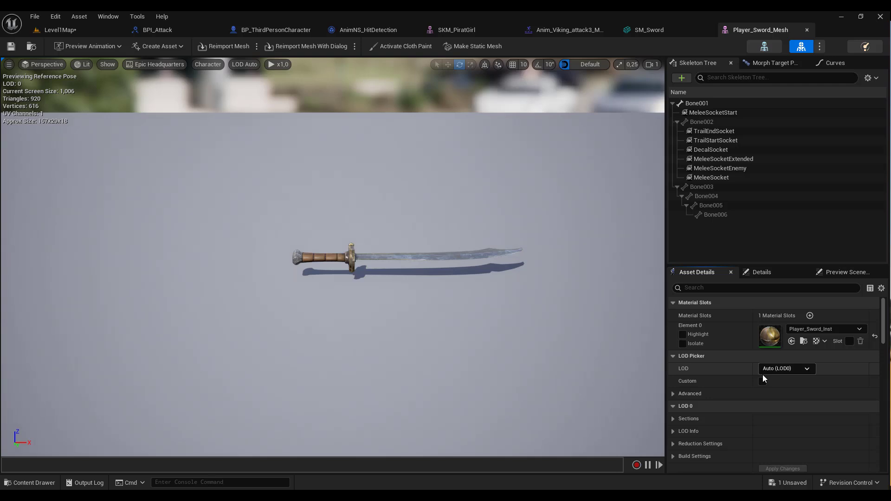
left_click(714, 141)
left_click(725, 132)
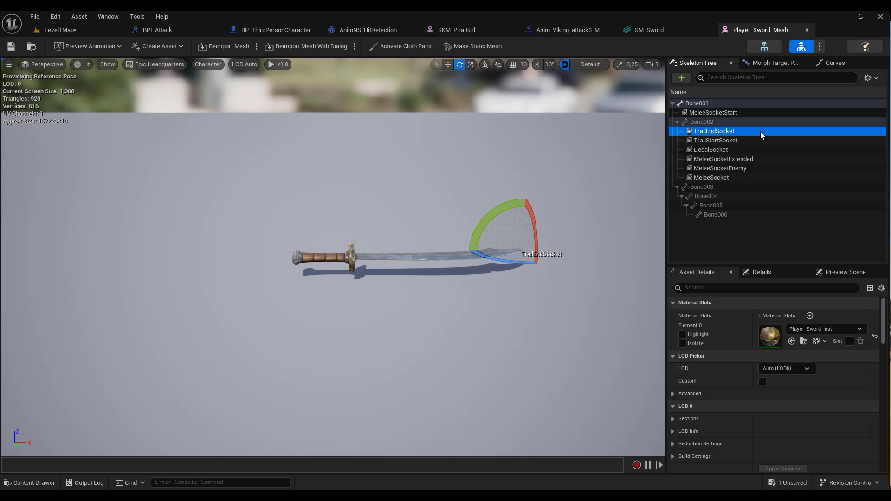
left_click(716, 139)
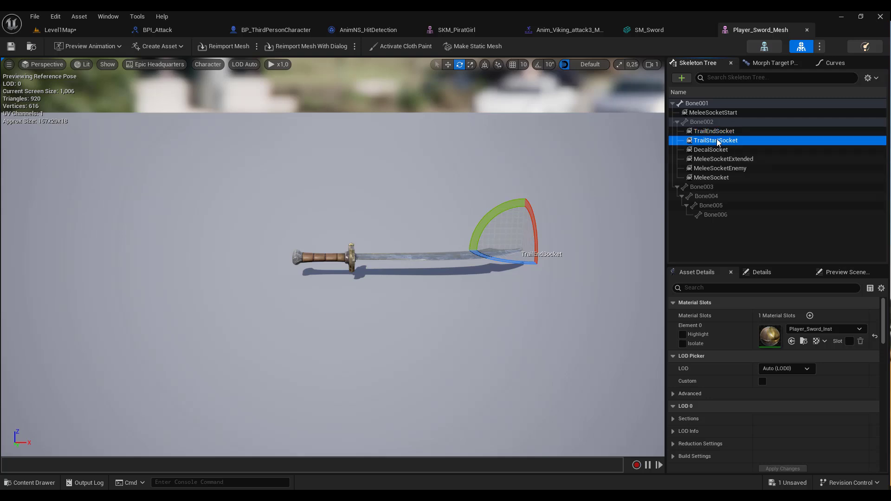
left_click(719, 133)
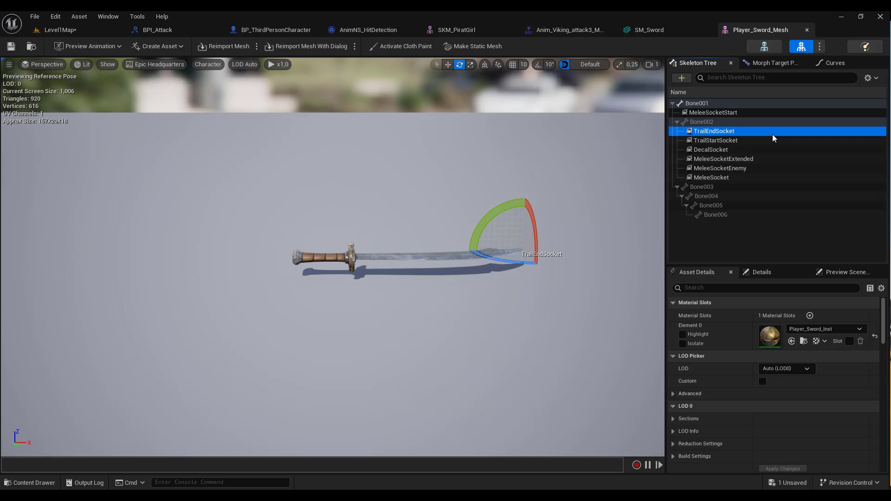
left_click(649, 30)
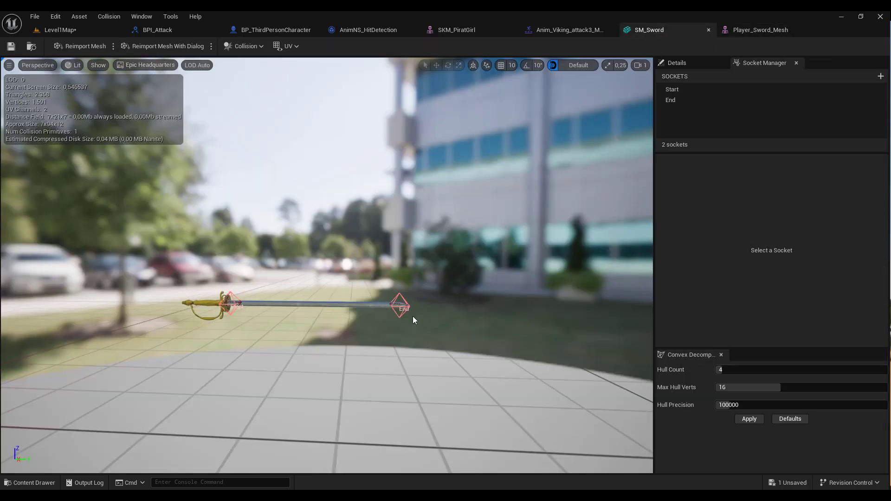
left_click(769, 37)
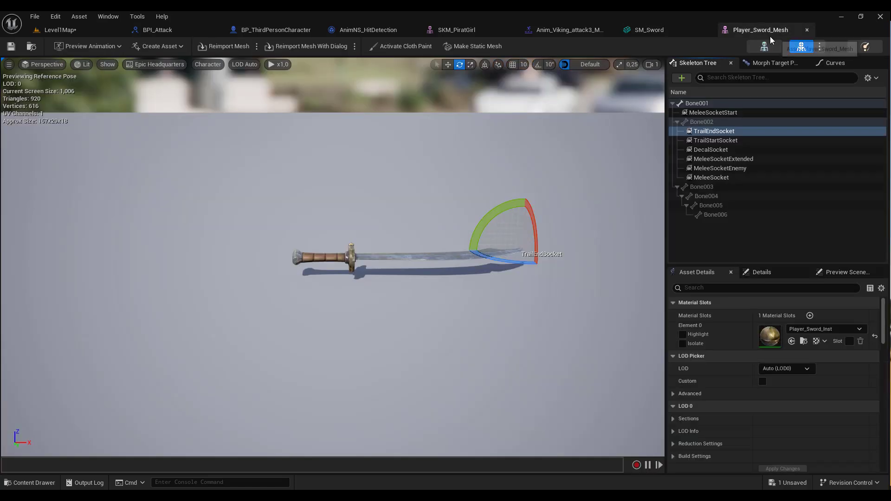
Step: Bring up TrailStartSocket's name for renaming, then return to the HitDetect graph
left_click(712, 141)
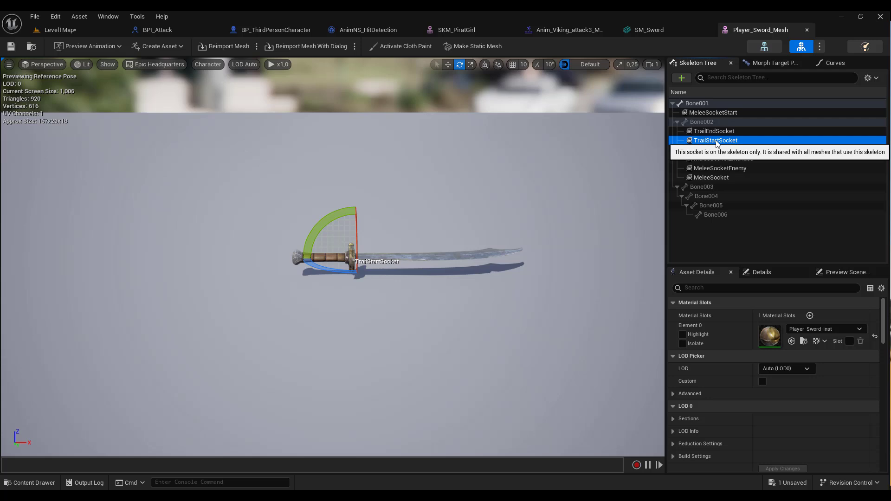
right_click(717, 143)
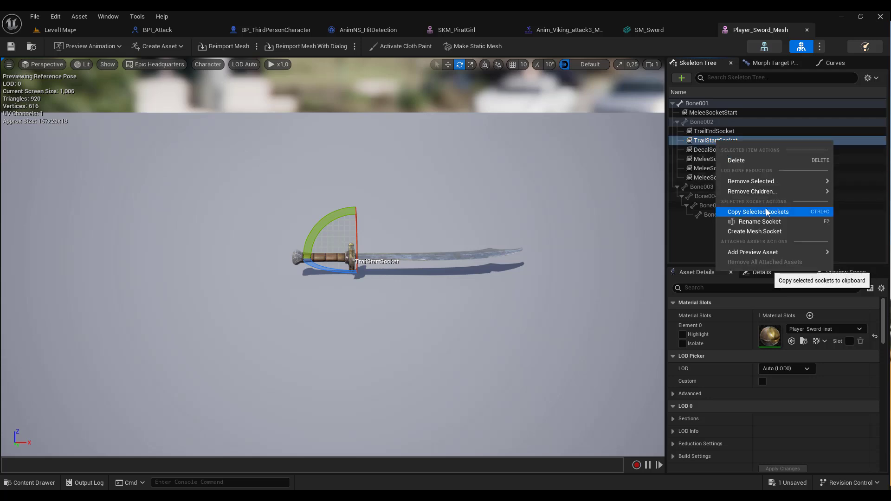
left_click(709, 140)
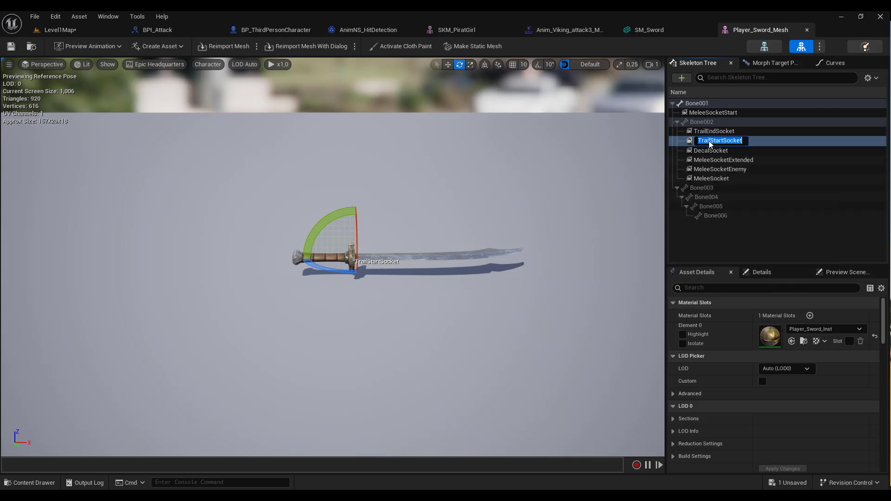
left_click(743, 142)
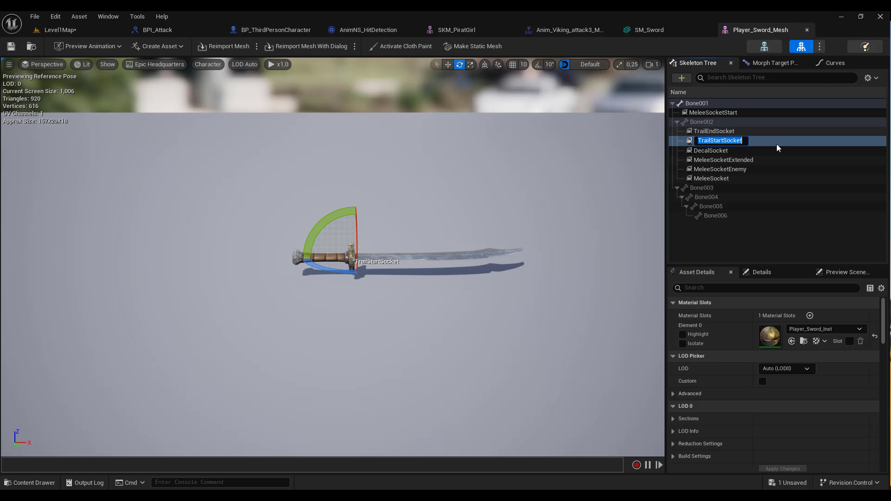
left_click(278, 29)
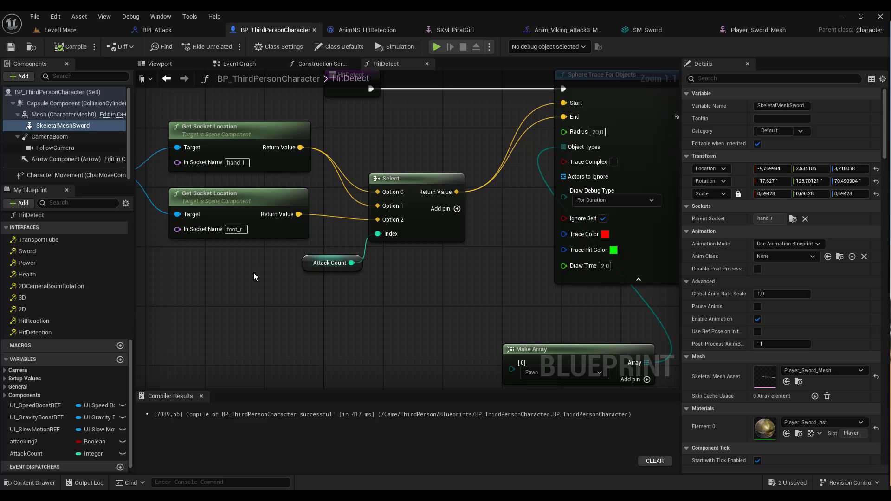
Step: Duplicate the foot_r Get Socket Location node and set the copy's socket name to TrailStartSocket
right_click_drag(253, 272, 328, 240)
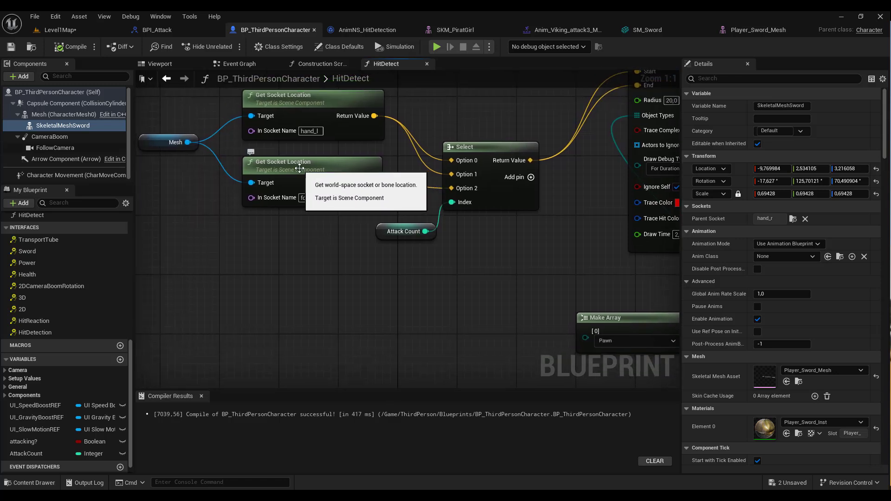
left_click_drag(299, 168, 285, 182)
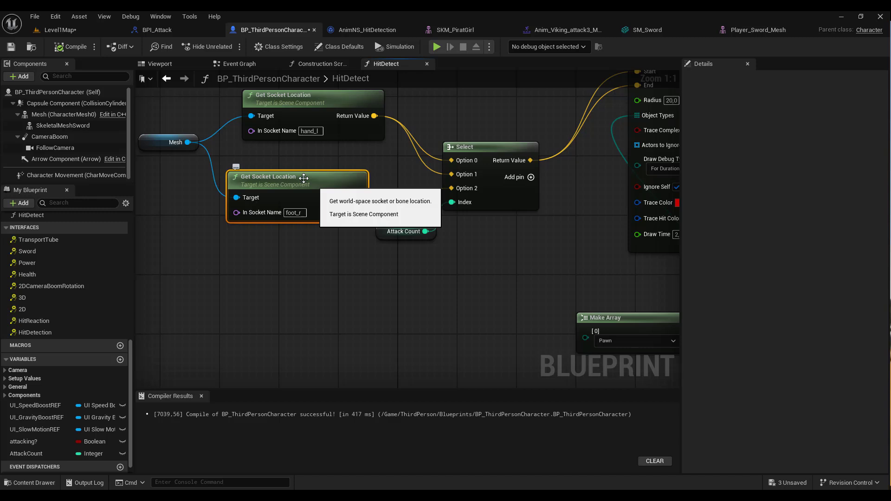
key("ctrl+c")
key("ctrl+v")
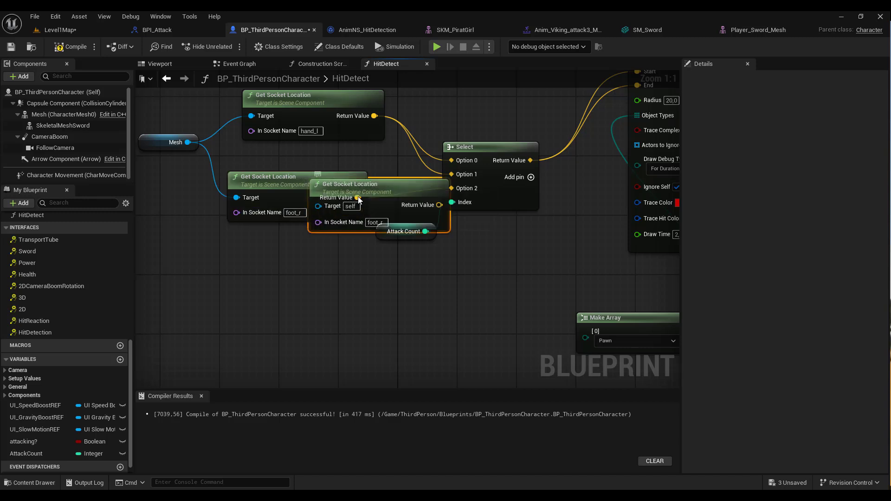
left_click_drag(359, 199, 276, 279)
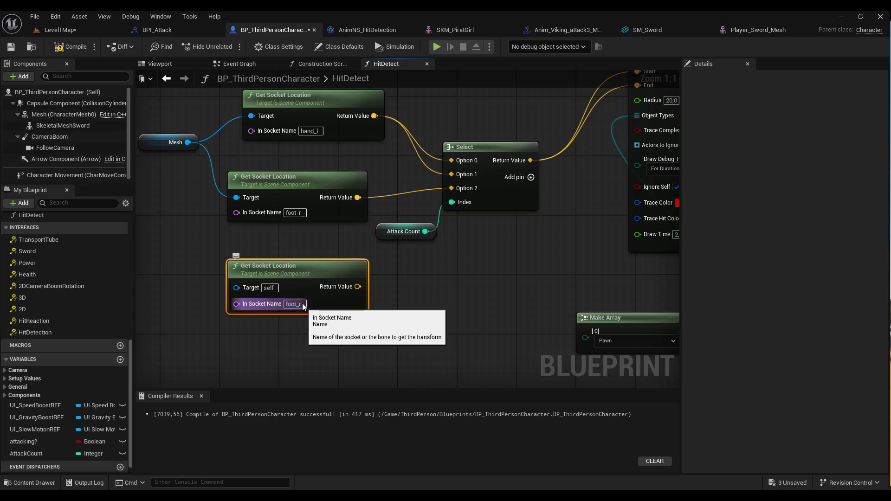
key("ctrl+s")
left_click(302, 305)
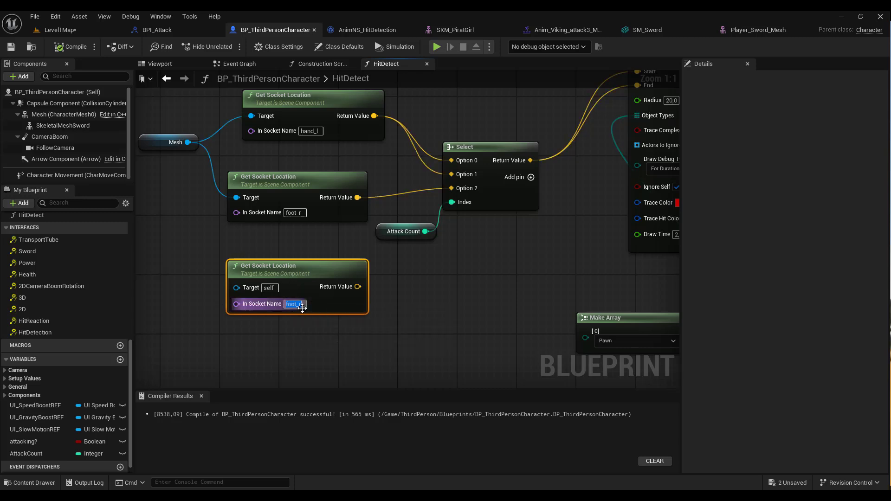
type("TrailStartSocket")
key("Return")
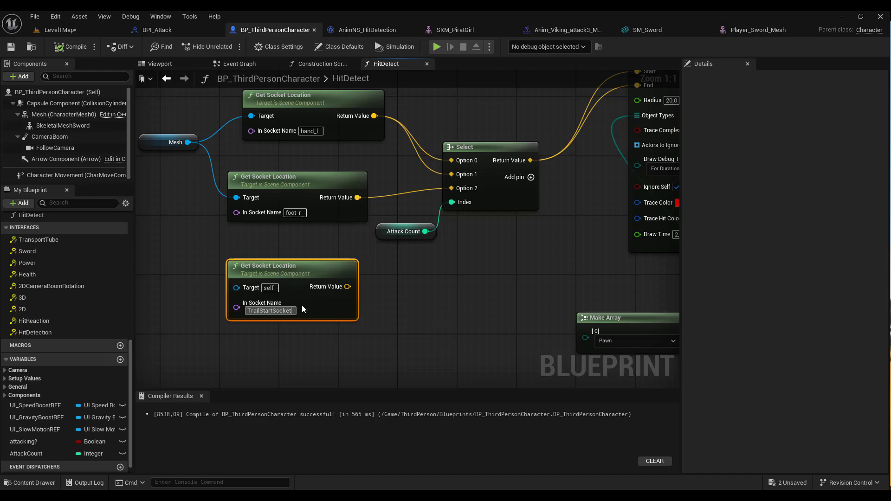
Step: Copy that node, rename the copy to TrailEndSocket, then switch to the Player_Sword_Mesh editor
left_click_drag(297, 271, 311, 278)
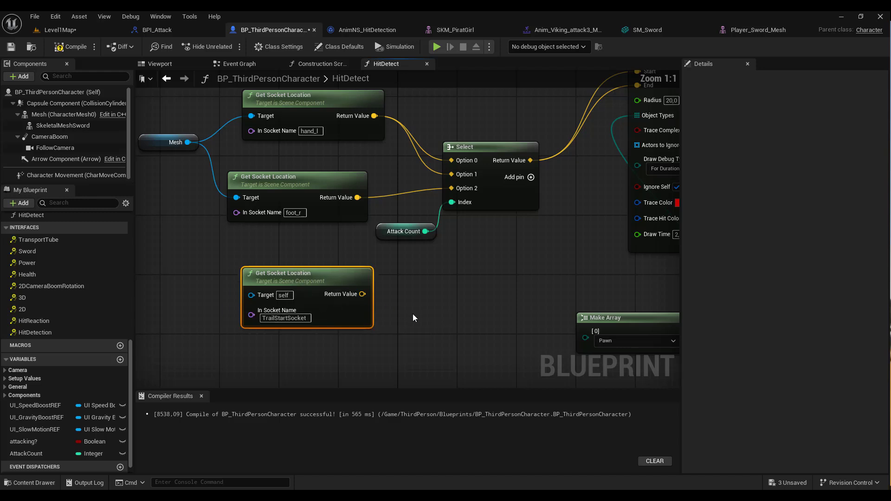
right_click_drag(413, 314, 417, 267)
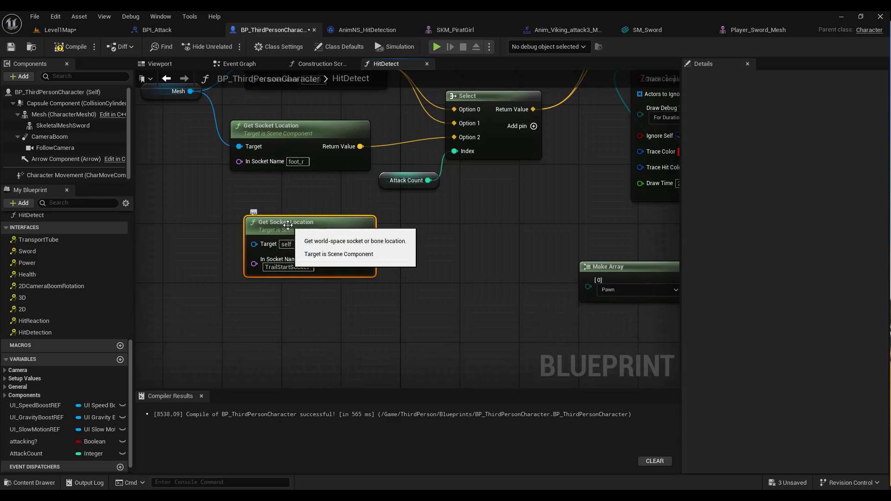
key("ctrl+c")
key("ctrl+v")
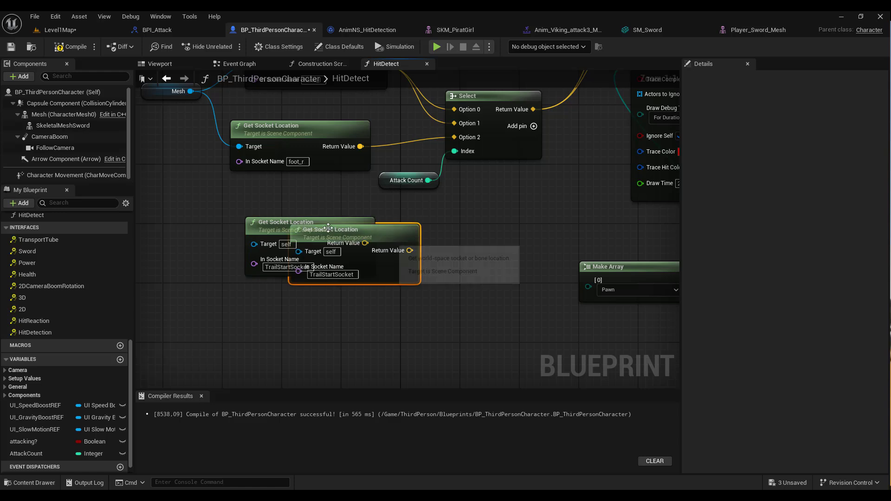
left_click_drag(333, 271, 303, 335)
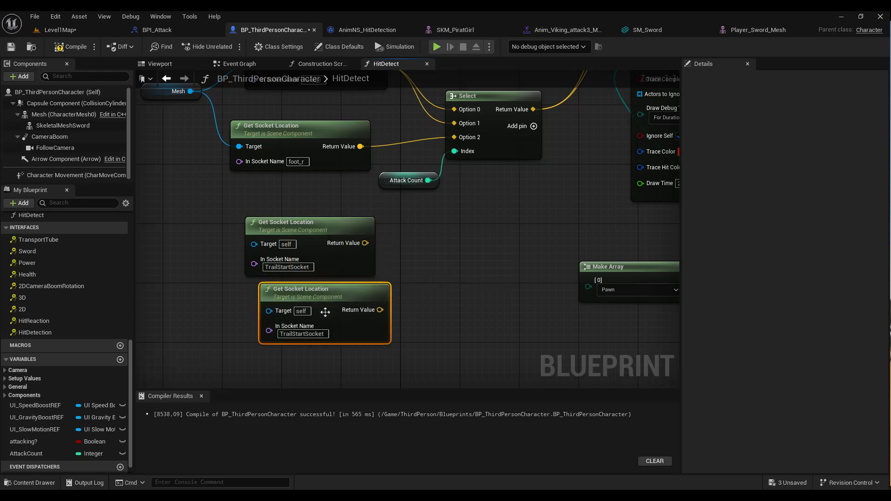
left_click(304, 334)
left_click(305, 335)
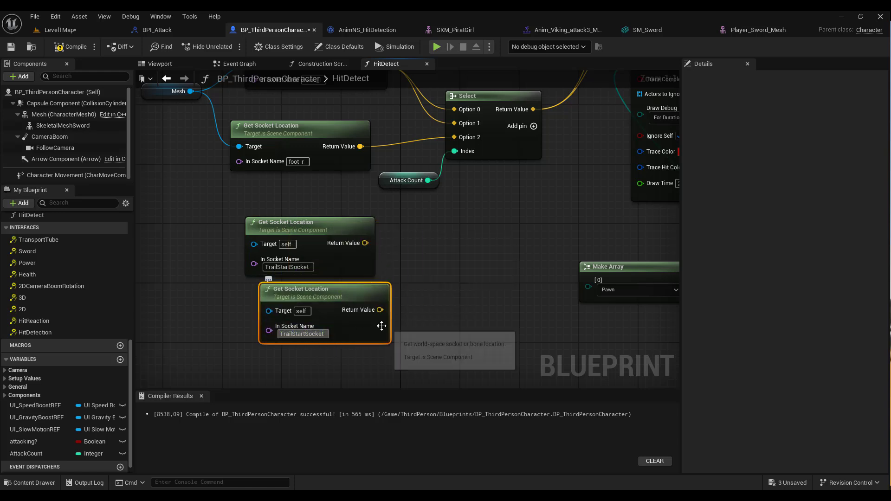
key("BackSpace")
key("BackSpace")
key("BackSpace")
key("BackSpace")
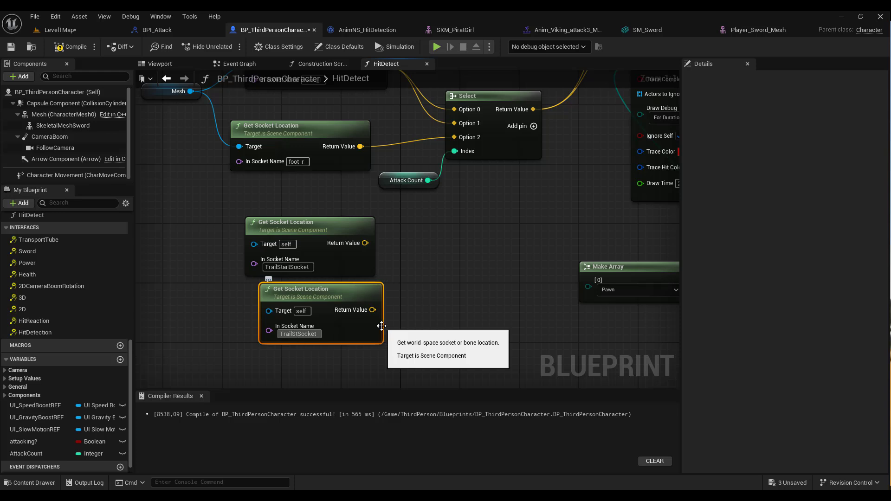
key("BackSpace")
type("End")
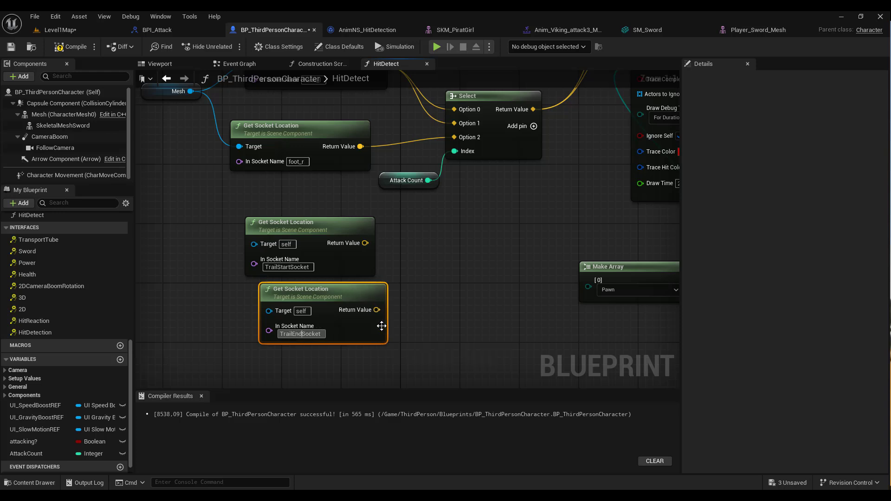
left_click(463, 311)
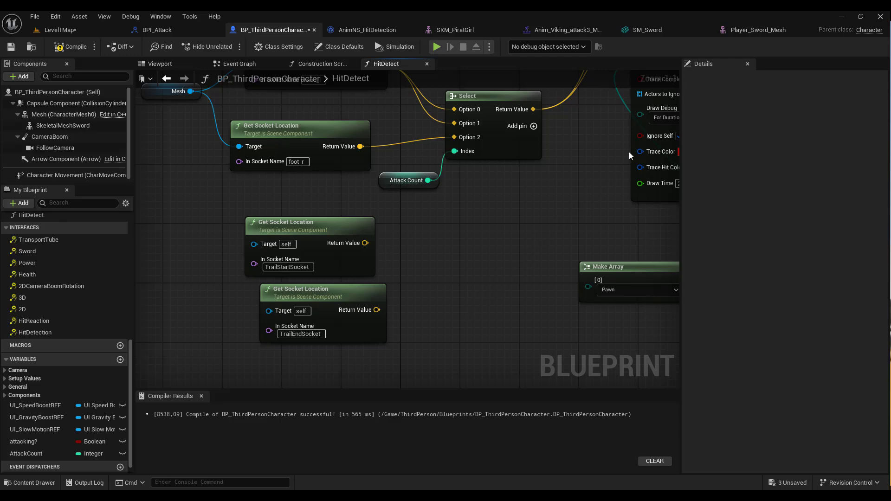
left_click(756, 29)
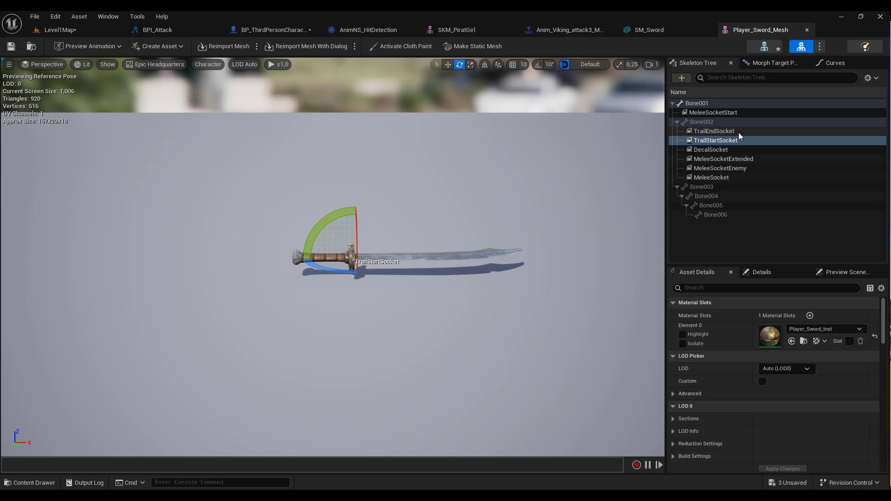
Step: Check the SM_Sword sockets, then go back to BP_ThirdPersonCharacter's HitDetect graph
left_click(664, 31)
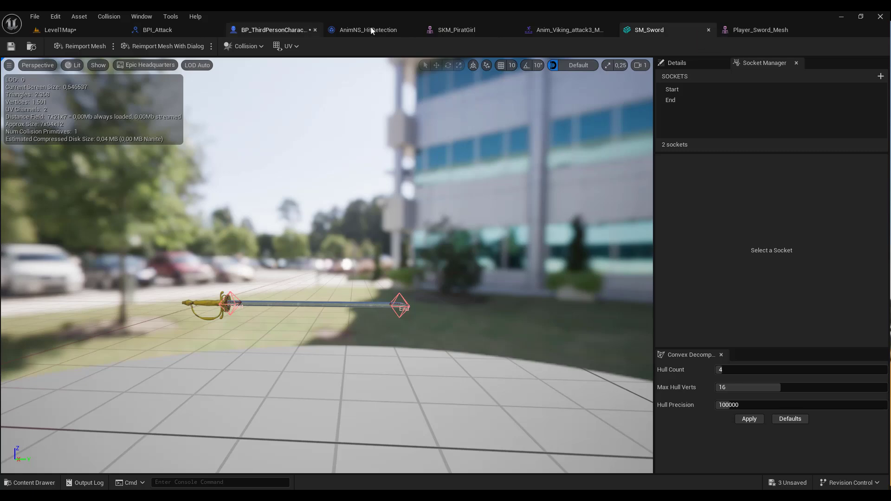
left_click(288, 30)
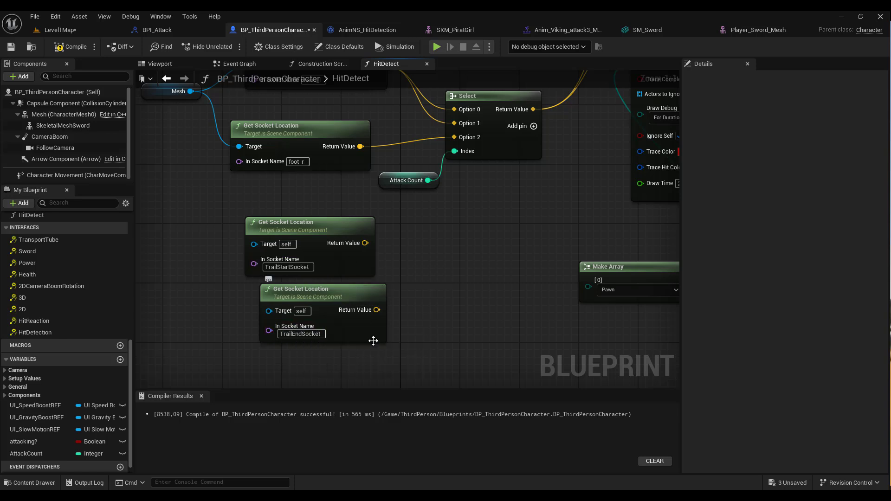
Step: Add a Skeletal Mesh Sword getter and wire it into both TrailStartSocket and TrailEndSocket Target pins
right_click_drag(371, 338, 458, 328)
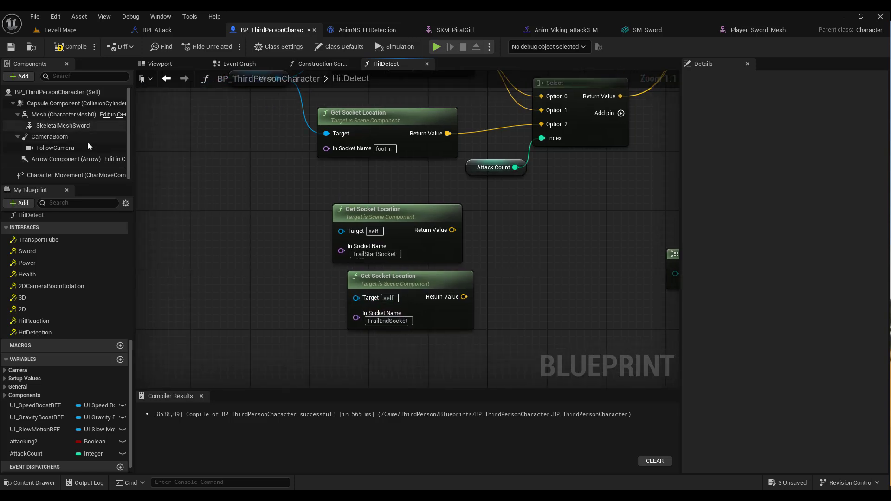
mouse_move(55, 126)
left_mouse_down()
mouse_move(200, 290)
mouse_move(177, 252)
left_mouse_up()
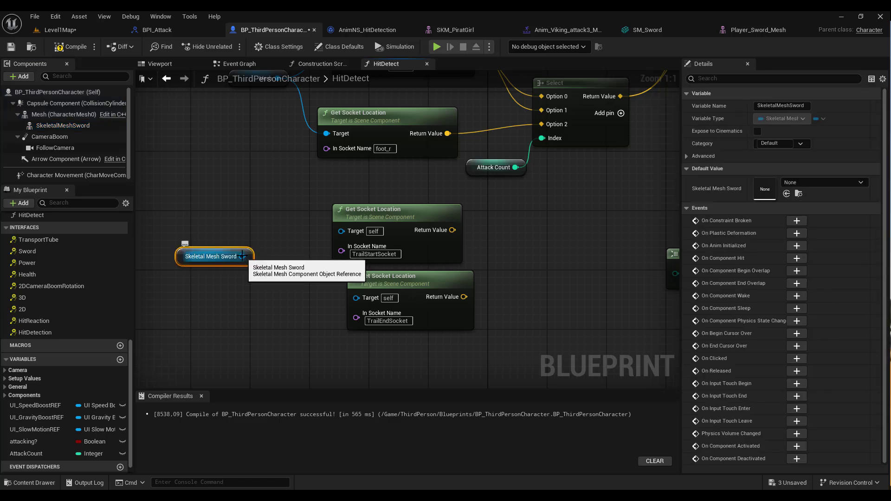
left_click_drag(242, 256, 341, 230)
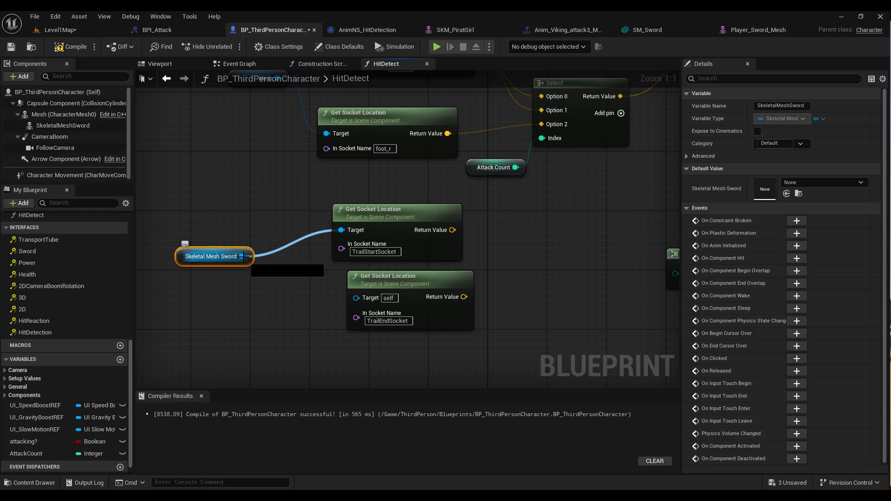
left_click_drag(244, 257, 356, 297)
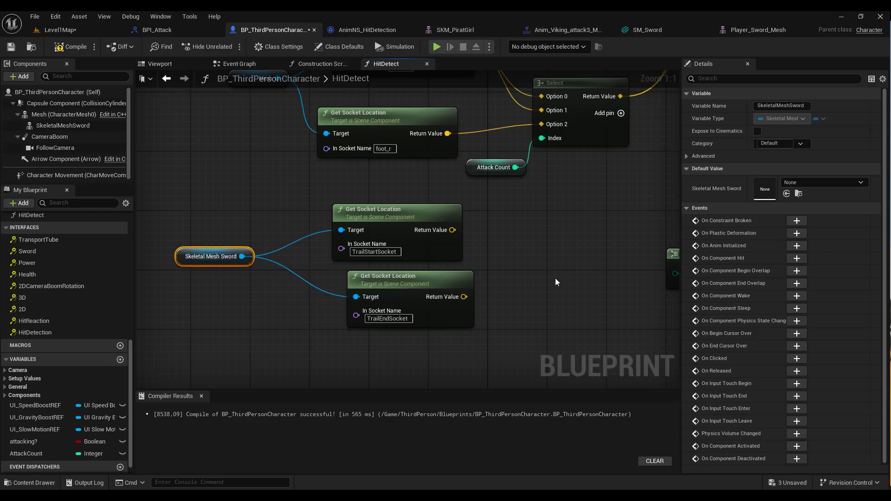
Step: Move the sword getter and both trail socket nodes left, near the Select and sphere trace
right_click_drag(573, 276, 551, 276)
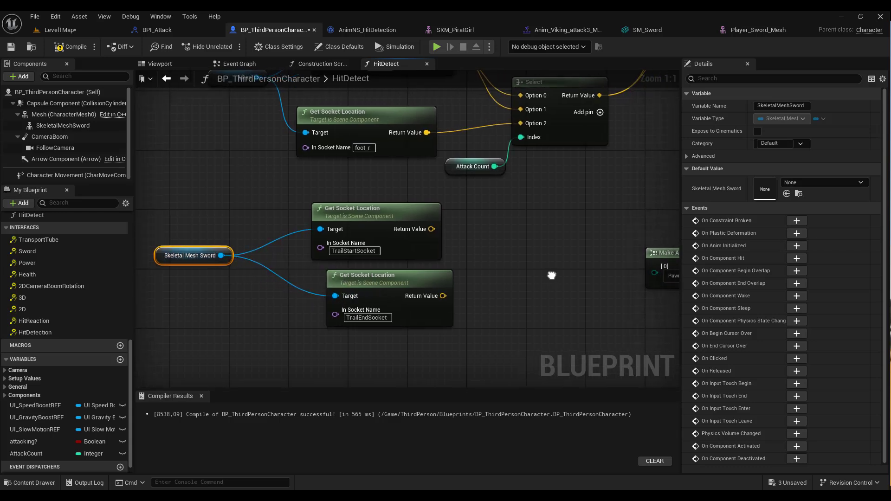
scroll(560, 278, "down", 2)
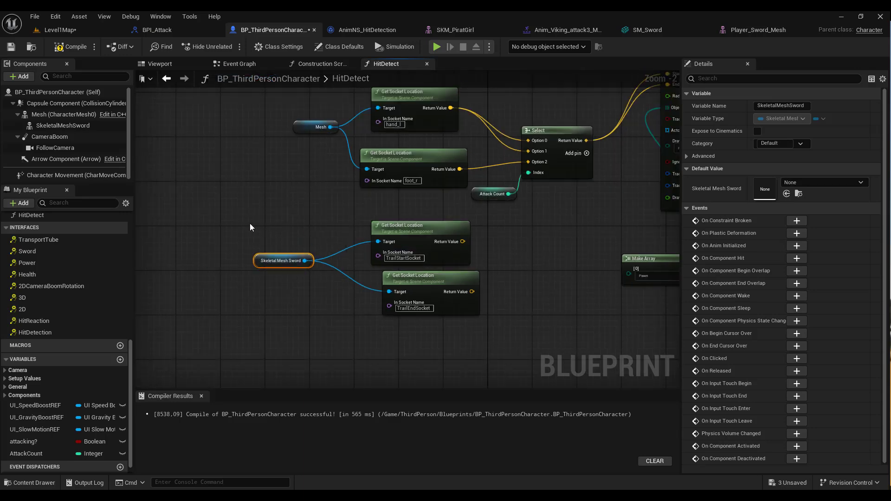
left_click_drag(250, 224, 469, 328)
left_click_drag(443, 239, 346, 236)
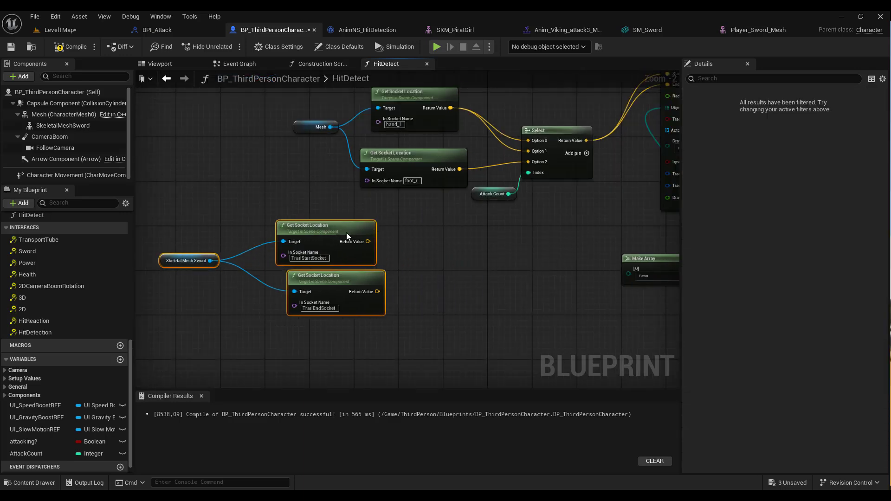
scroll(483, 261, "up", 1)
mouse_move(483, 259)
right_mouse_down()
mouse_move(359, 317)
mouse_move(455, 234)
right_mouse_up()
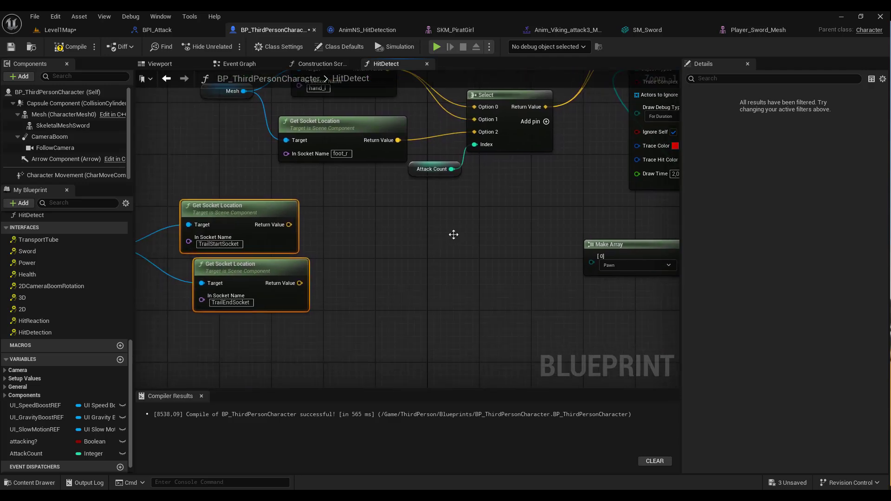
scroll(471, 268, "up", 1)
right_click_drag(392, 308, 299, 395)
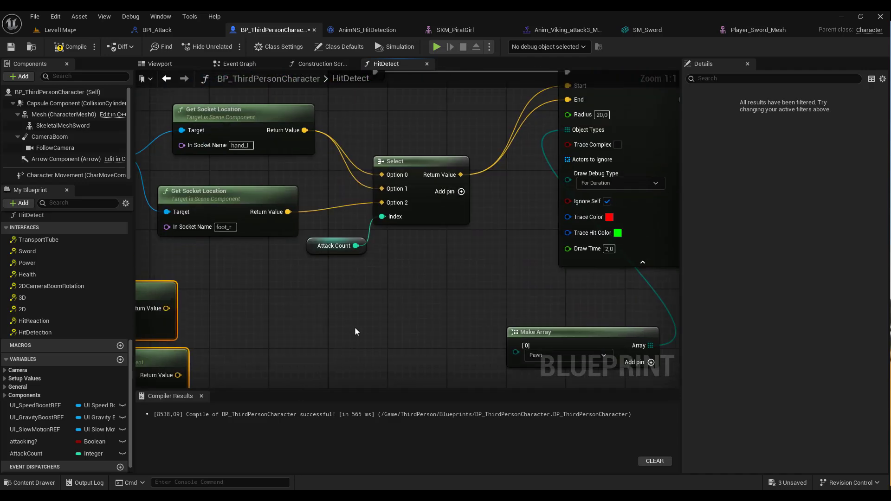
Step: Disconnect the trace's End wire and tidy the Select, Attack Count, hand_l and foot_r nodes
left_click(550, 102, "alt")
right_click_drag(477, 192, 508, 212)
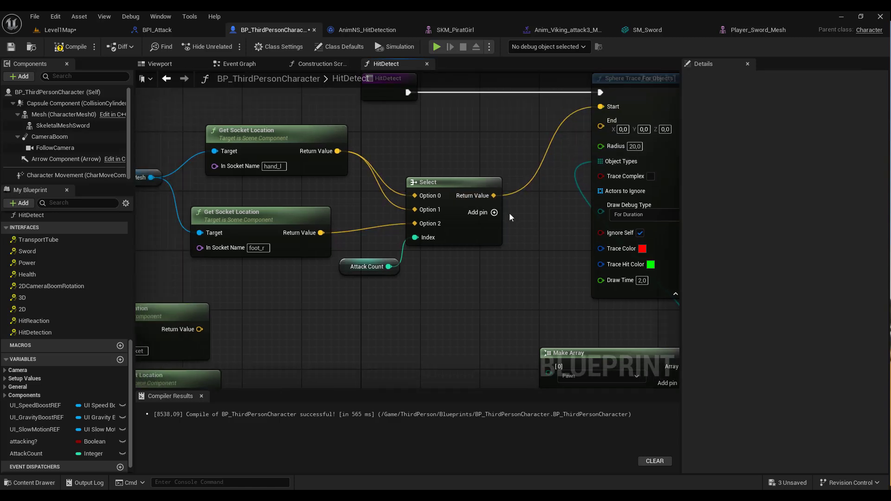
left_click_drag(459, 186, 474, 141)
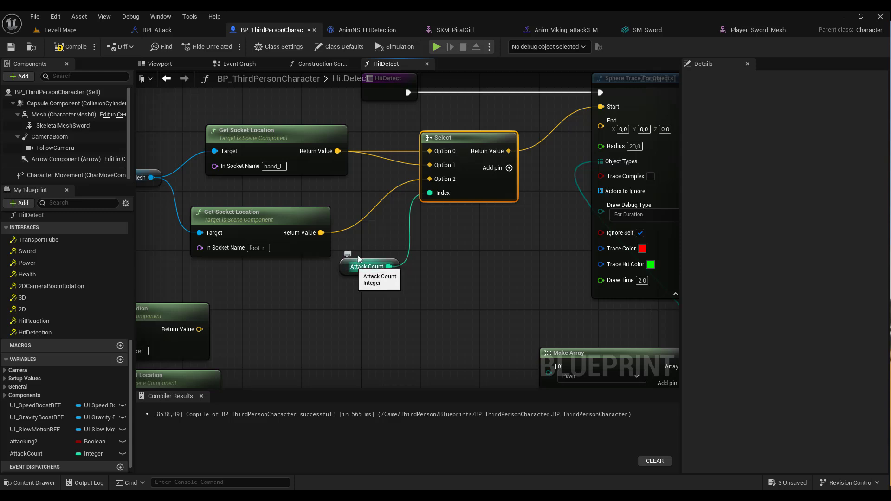
left_click_drag(348, 268, 408, 232)
right_click_drag(380, 265, 444, 251)
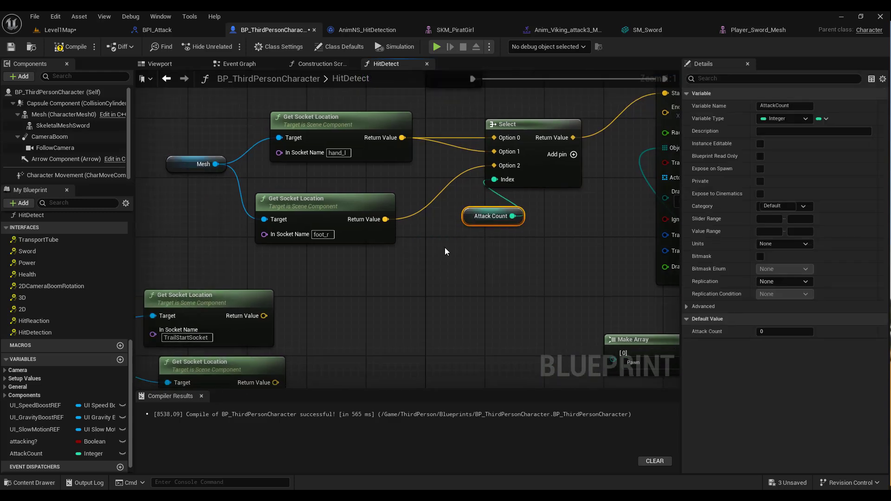
left_click_drag(339, 124, 322, 108)
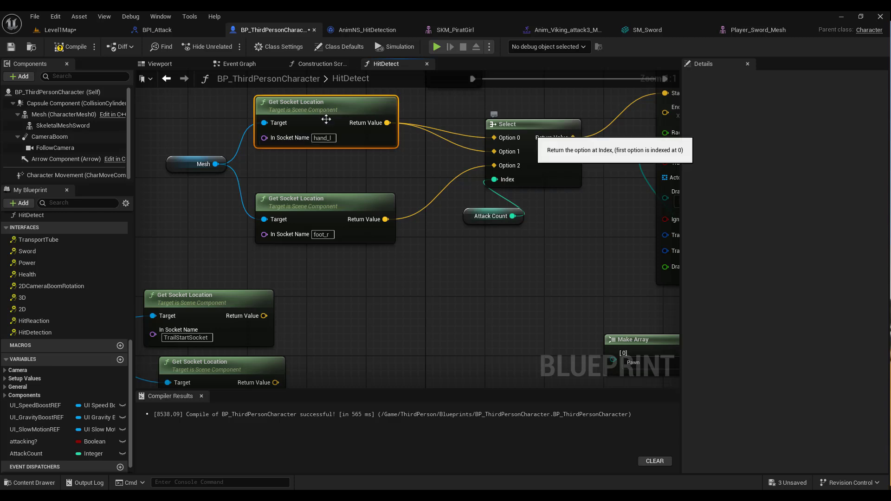
left_click_drag(356, 208, 363, 171)
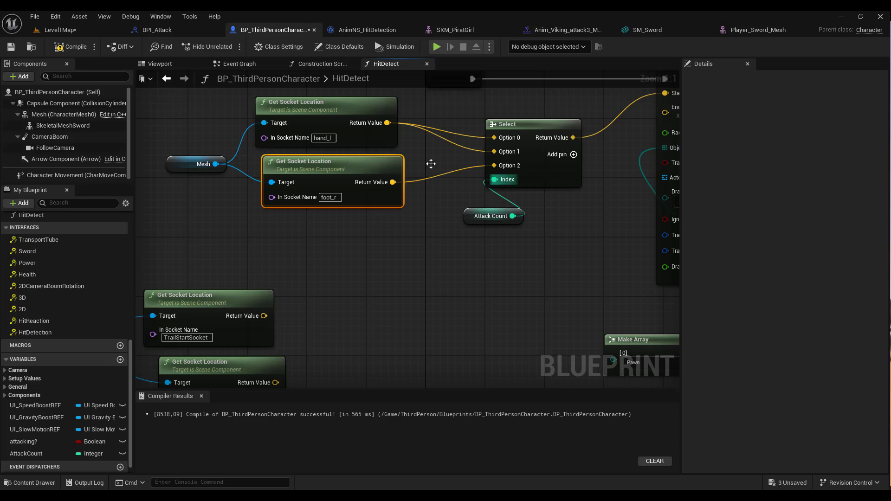
Step: Add Option 3 to the Select and break the sword's link to the TrailEndSocket node
left_click(573, 156)
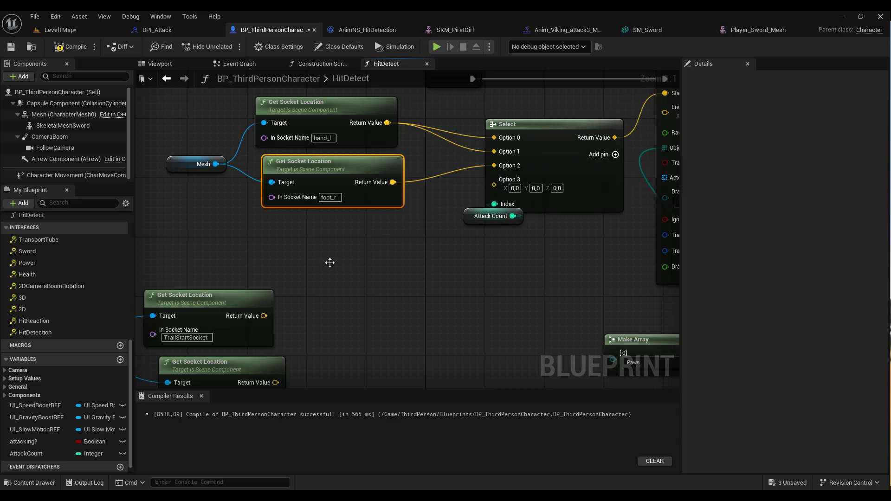
left_click_drag(239, 302, 356, 231)
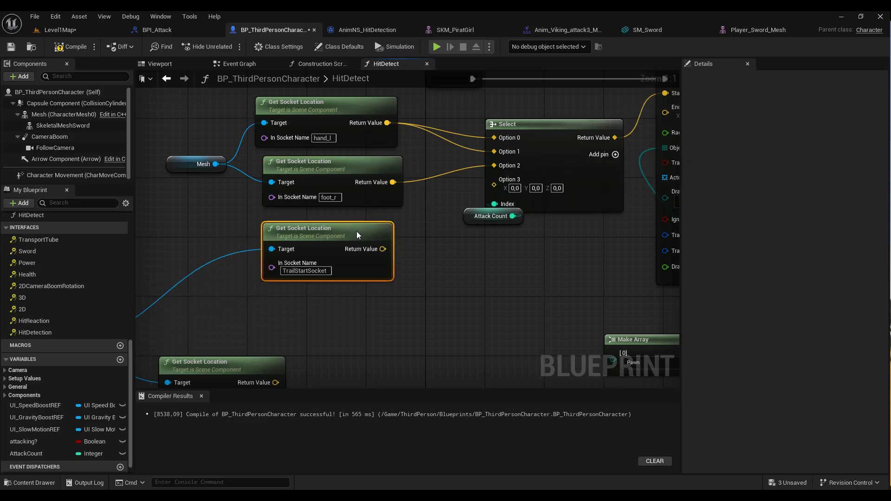
right_click_drag(222, 280, 381, 228)
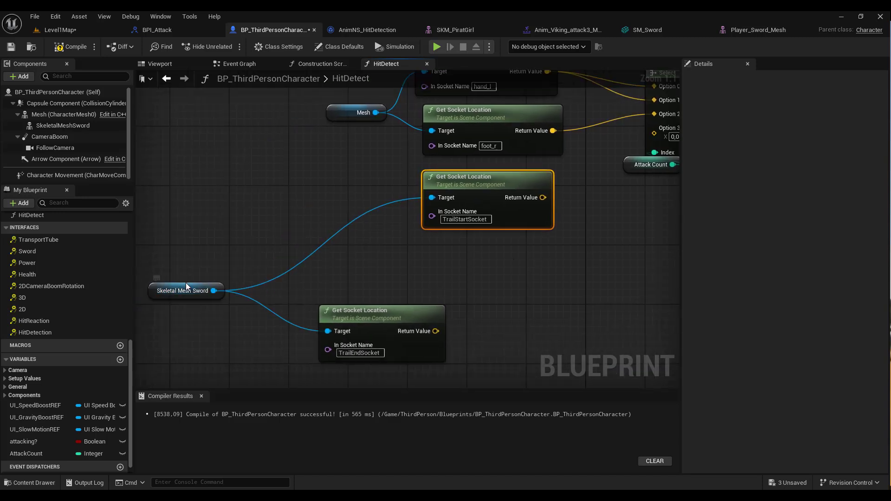
left_click_drag(186, 283, 305, 209)
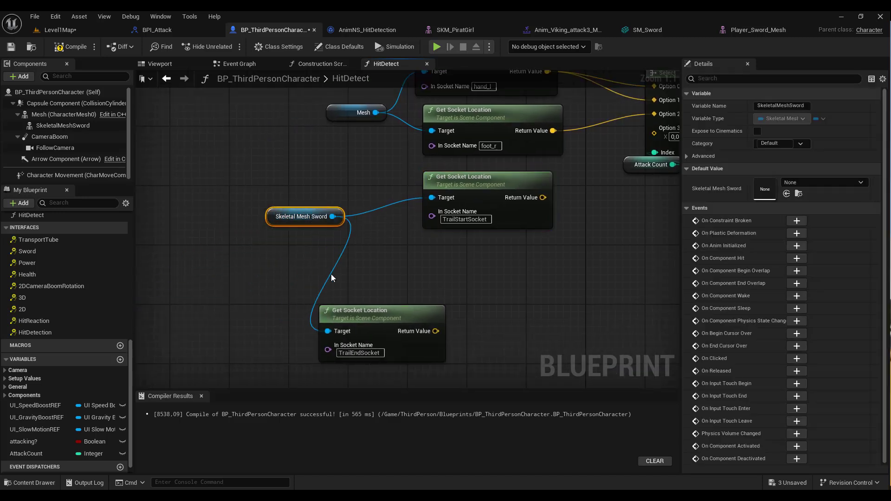
left_click(332, 277, "alt")
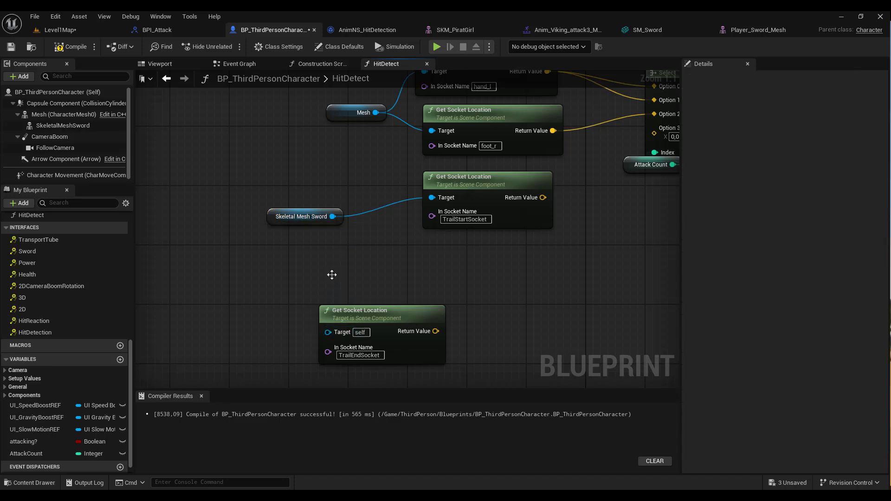
left_click_drag(327, 300, 392, 336)
mouse_move(515, 316)
right_mouse_down()
mouse_move(406, 318)
mouse_move(348, 360)
right_mouse_up()
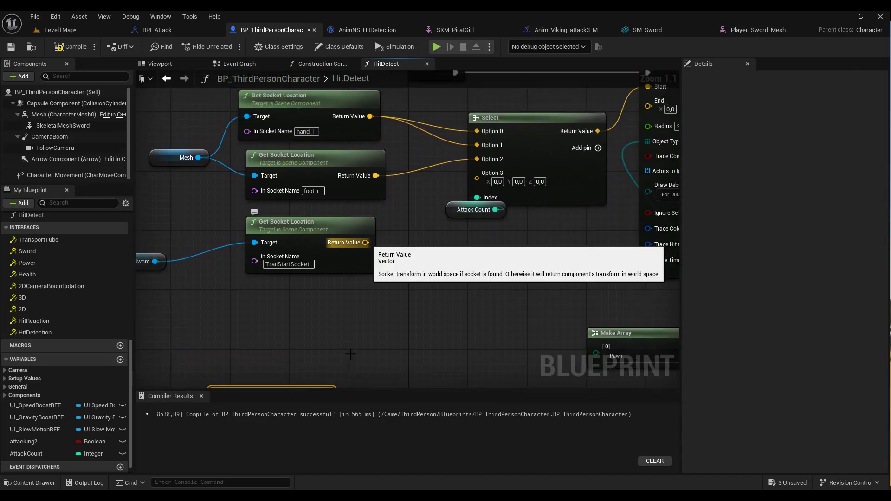
left_click_drag(473, 210, 503, 261)
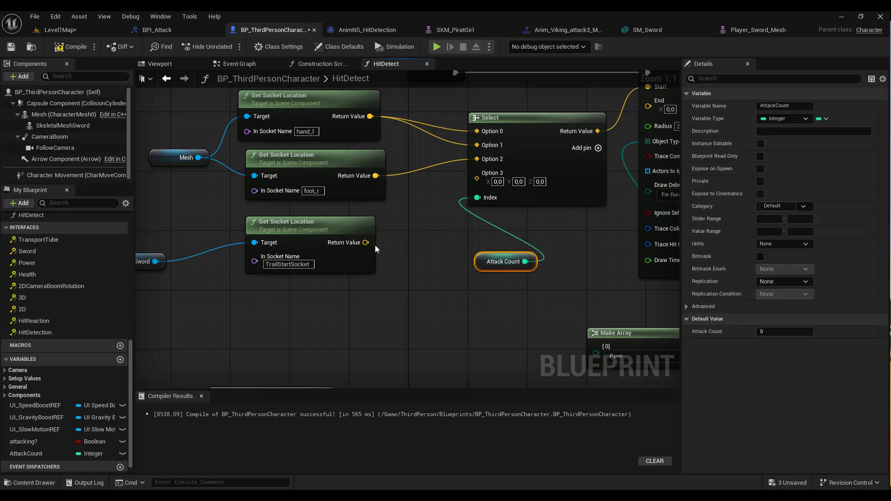
Step: Add Options 4 and 5, and wire the TrailStartSocket location into Options 3, 4 and 5
left_click_drag(366, 242, 367, 244)
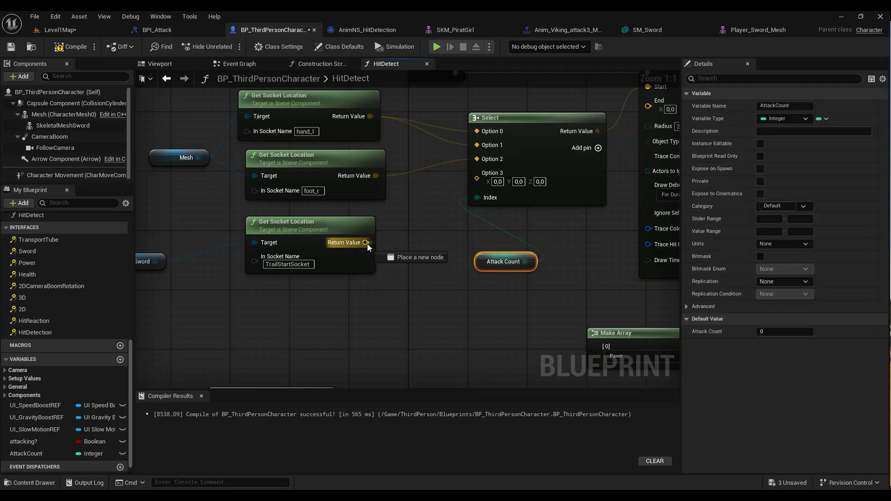
left_click_drag(367, 244, 477, 173)
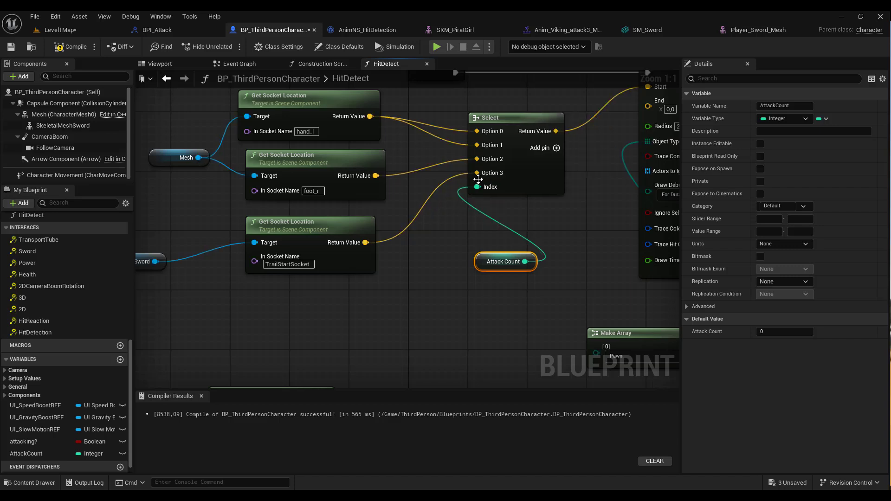
left_click(556, 147)
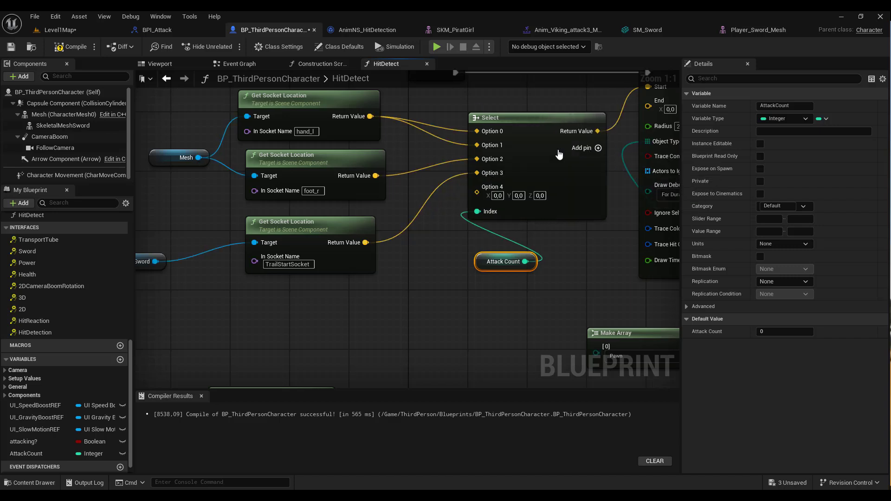
left_click(559, 150)
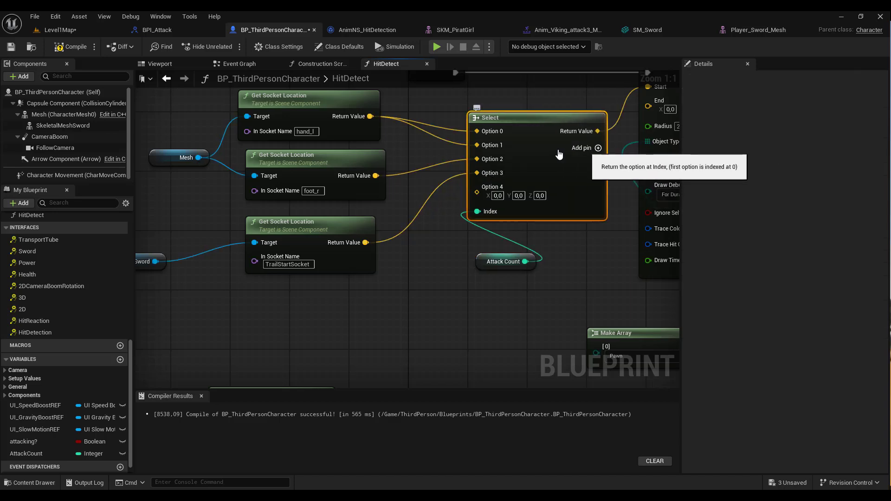
left_click(598, 148)
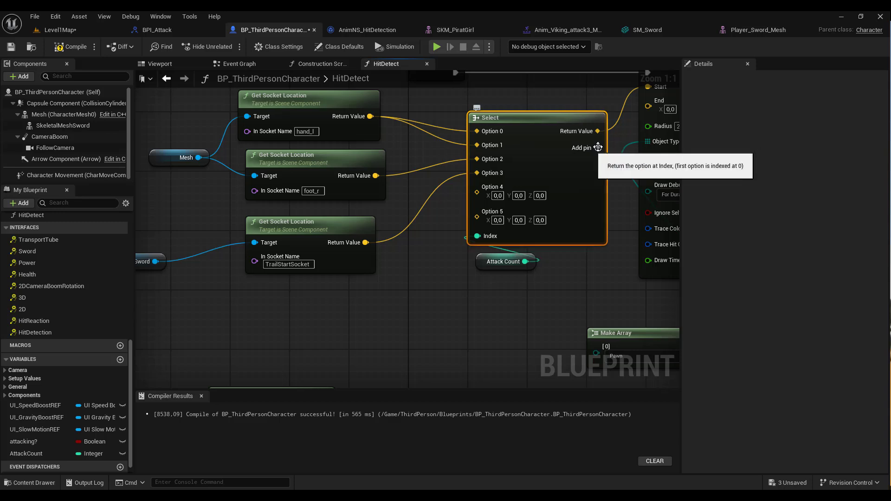
left_click_drag(366, 242, 477, 187)
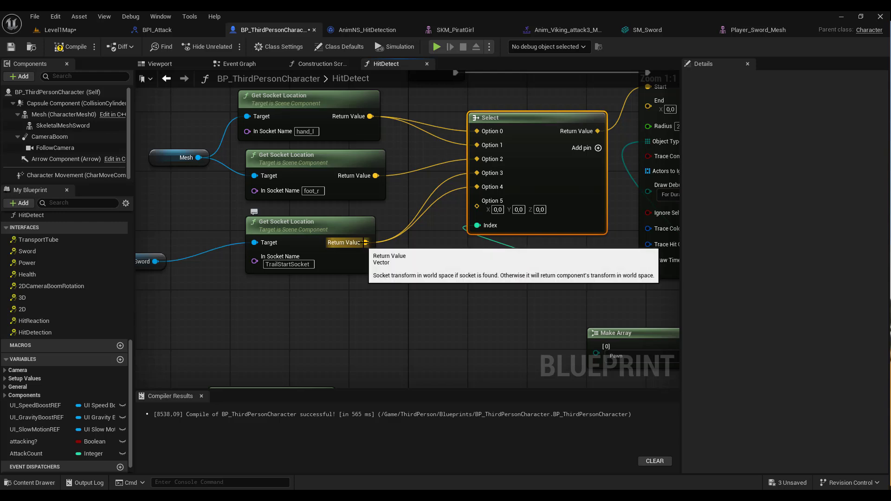
left_click_drag(364, 243, 477, 207)
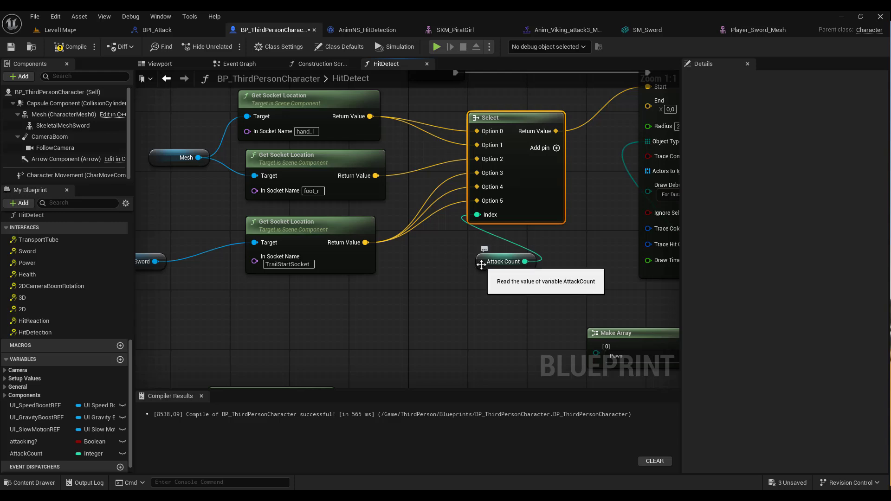
left_click_drag(485, 261, 477, 260)
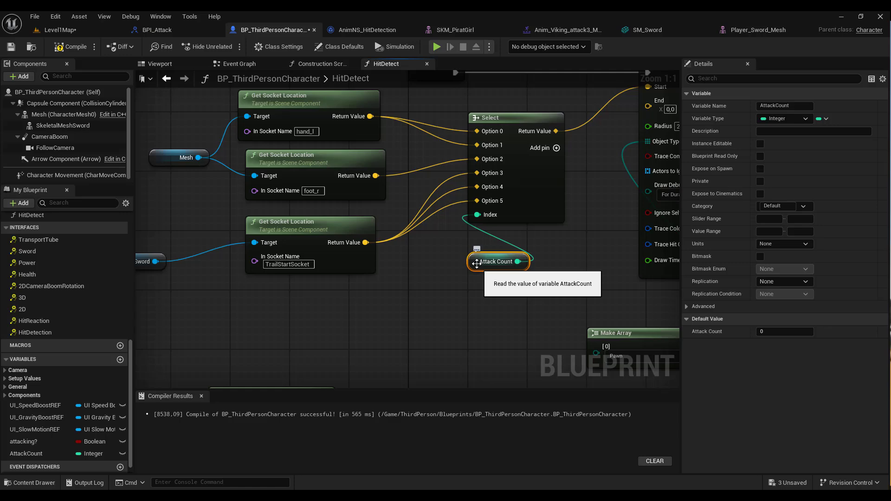
scroll(436, 286, "down", 2)
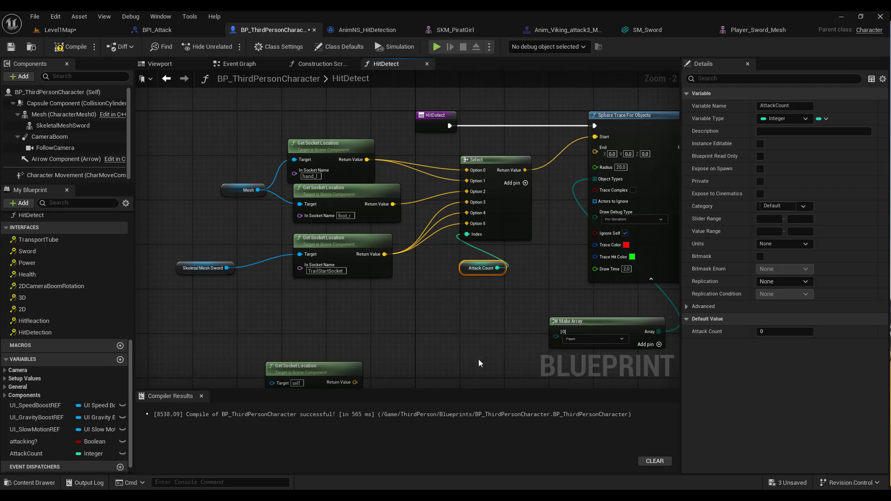
Step: Copy the socket-location and Select node group and paste it below the originals
right_click_drag(479, 363, 516, 262)
left_click_drag(345, 270, 282, 336)
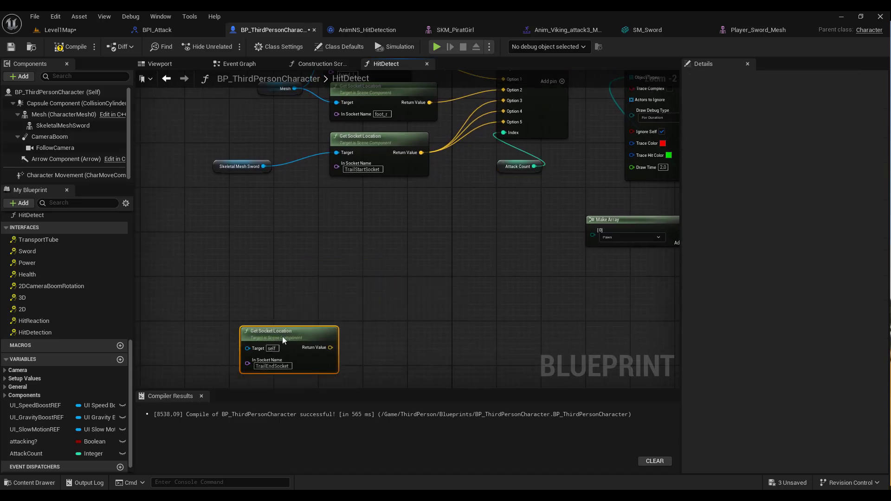
right_click_drag(461, 243, 459, 337)
left_click_drag(223, 143, 532, 274)
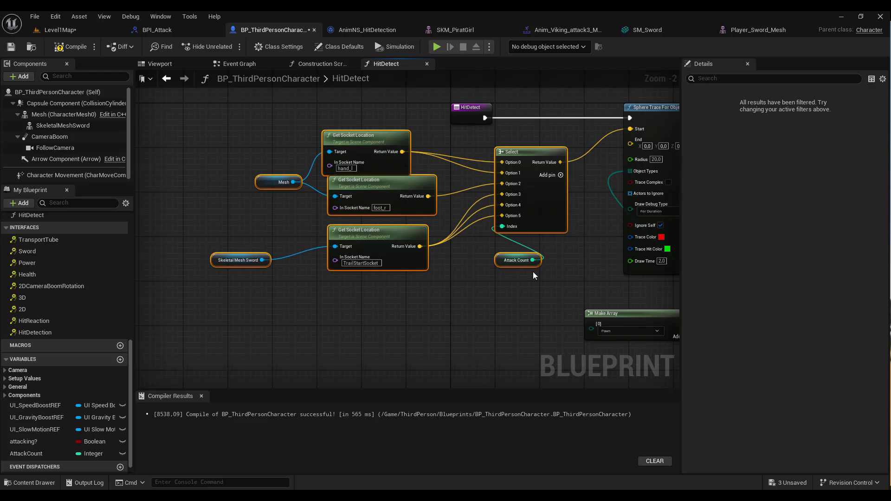
key("ctrl+c")
key("ctrl+v")
left_click_drag(533, 271, 375, 285)
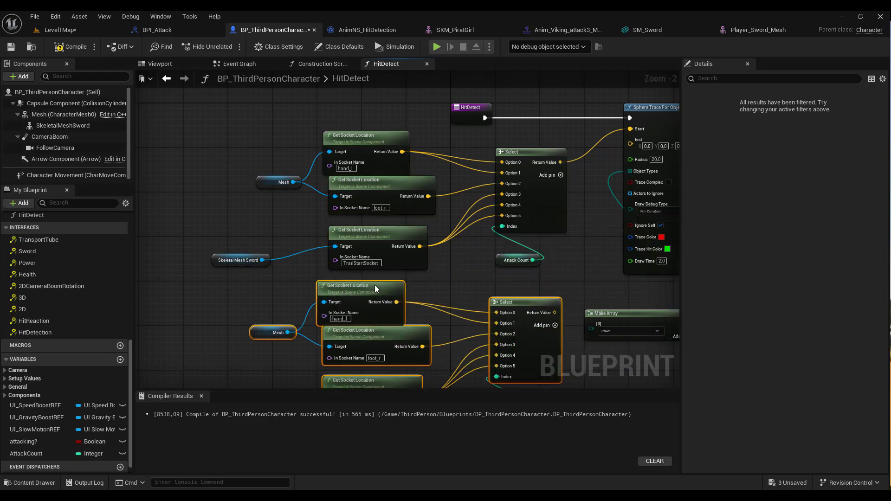
Step: Rename the copy's trail socket to TrailEndSocket, delete the extra socket node, and open SM_Sword
right_click_drag(618, 370, 658, 252)
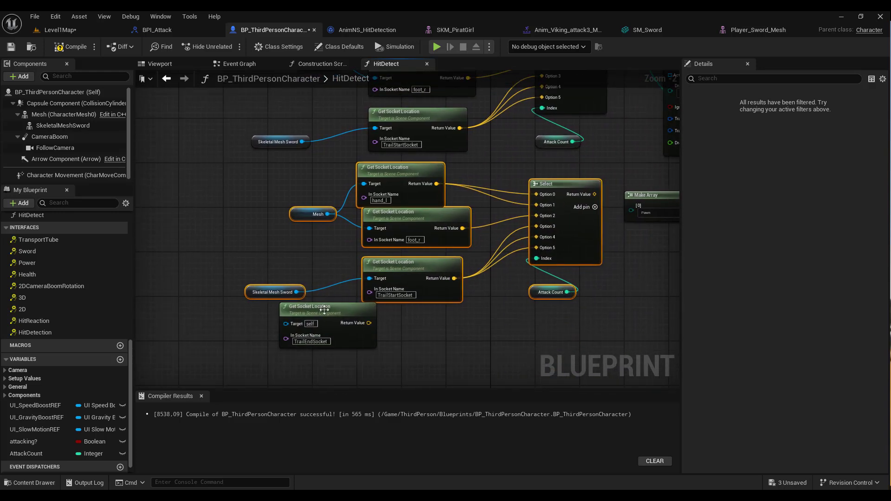
left_click_drag(324, 310, 389, 324)
scroll(389, 324, "up", 1)
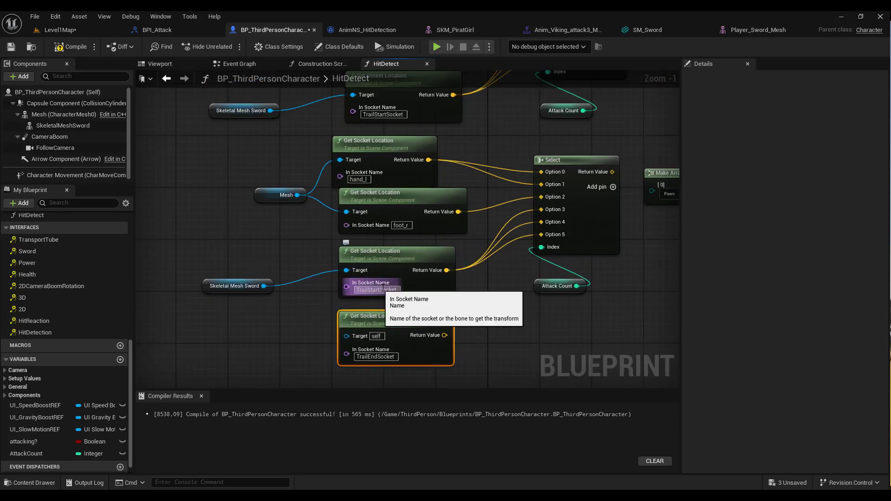
left_click(375, 356)
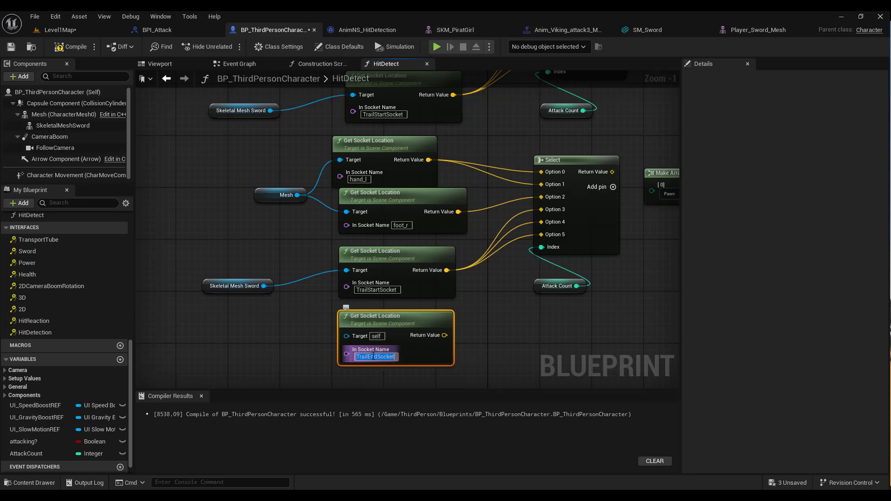
key("ctrl+c")
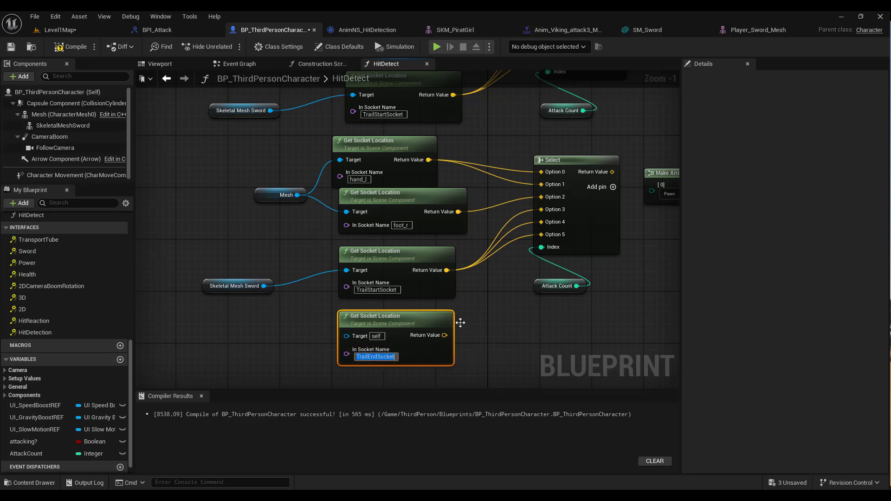
left_click(375, 290)
key("ctrl+v")
key("Return")
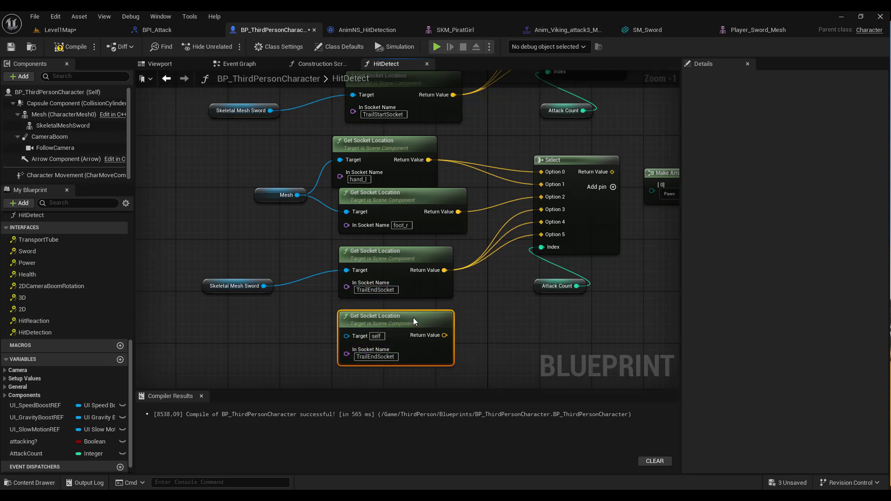
key("Delete")
mouse_move(462, 311)
right_mouse_down()
mouse_move(459, 339)
mouse_move(401, 360)
right_mouse_up()
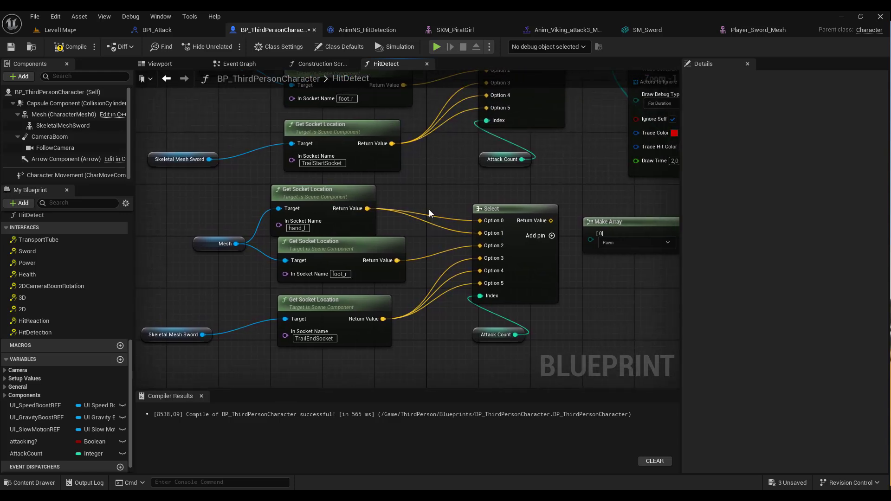
mouse_move(429, 210)
right_mouse_down()
mouse_move(433, 270)
mouse_move(469, 206)
right_mouse_up()
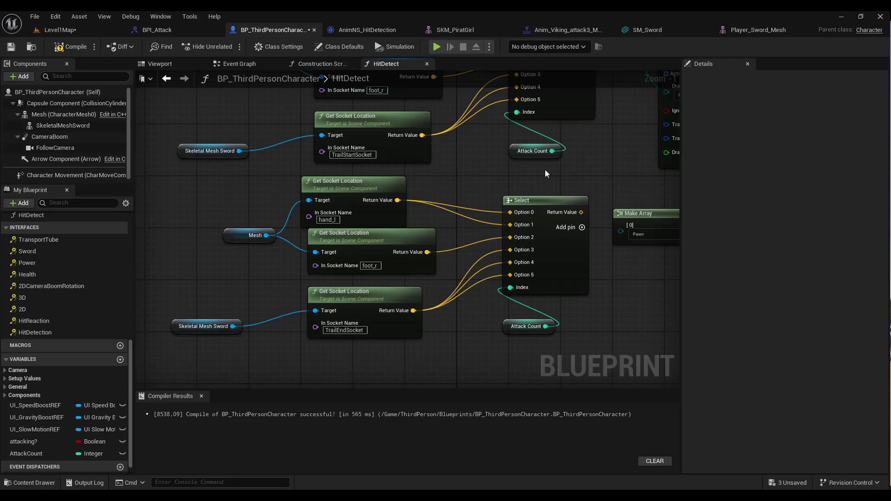
left_click(644, 31)
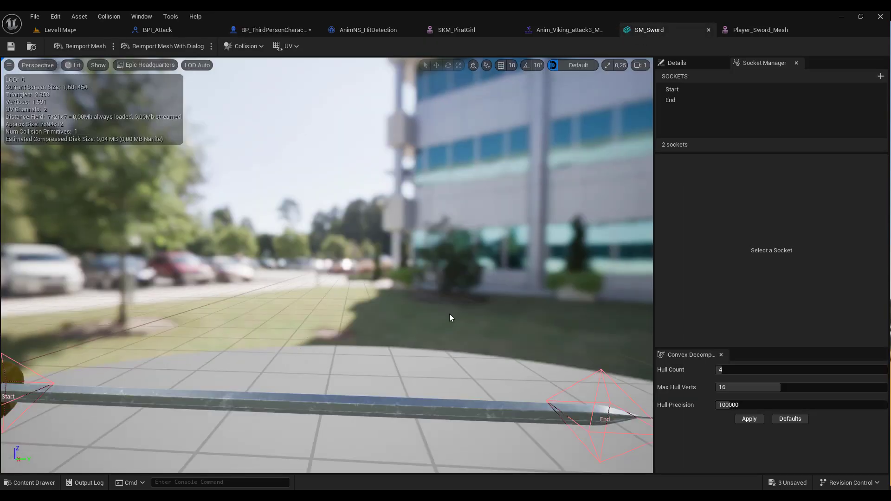
Step: In the HitDetect graph, wire the second Select's Return Value into the sphere trace End and compile
left_click(287, 30)
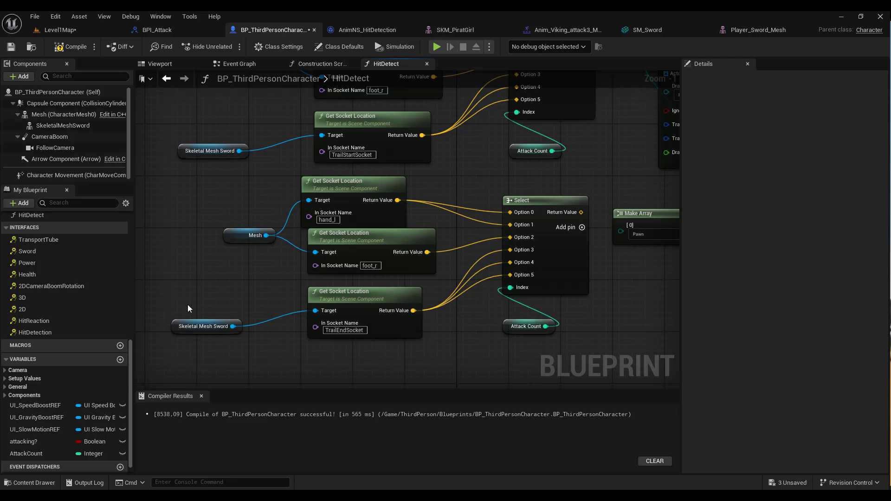
right_click_drag(633, 293, 507, 339)
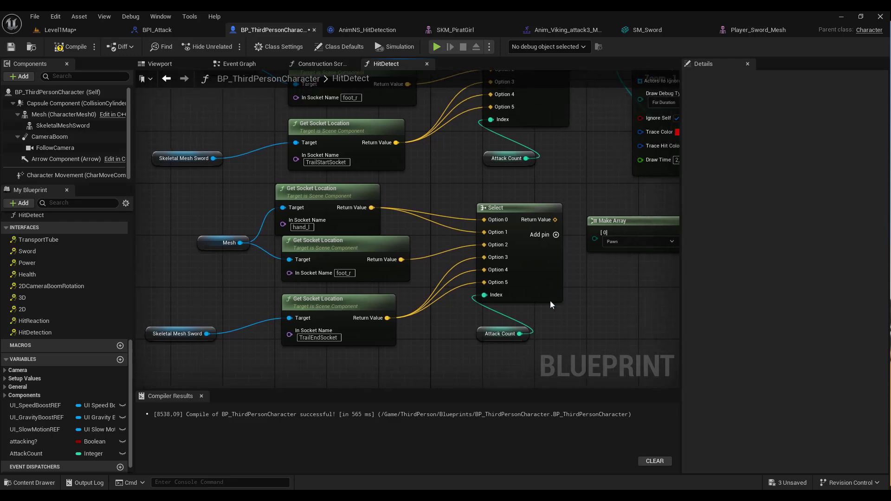
scroll(507, 339, "down", 2)
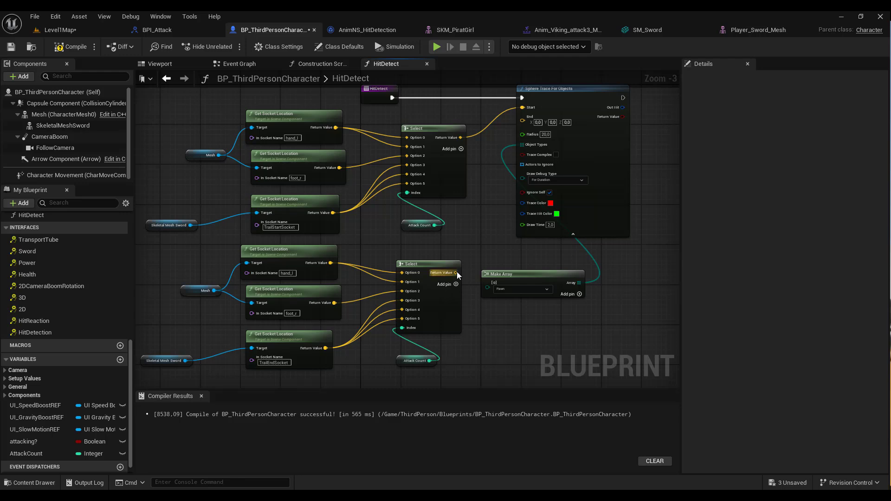
left_click_drag(456, 273, 523, 120)
left_click(99, 50)
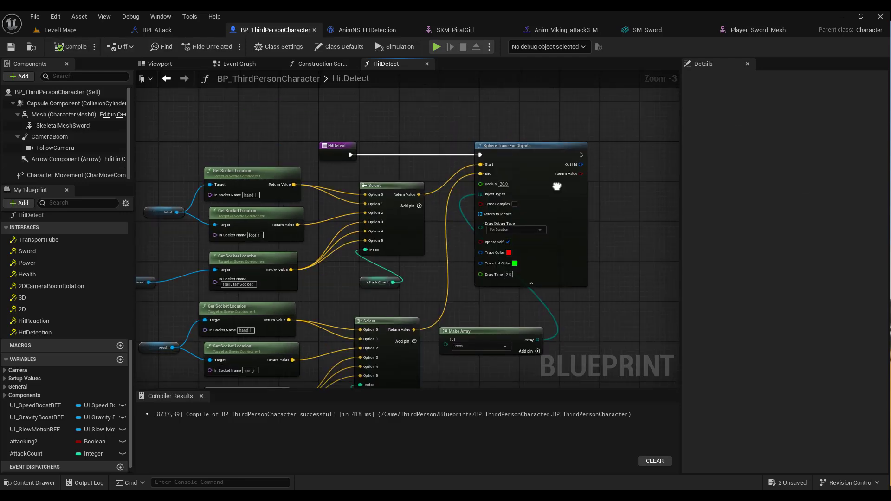
Step: Pan across the graph to review both Select nodes, the socket nodes and the trace Radius
scroll(599, 129, "up", 3)
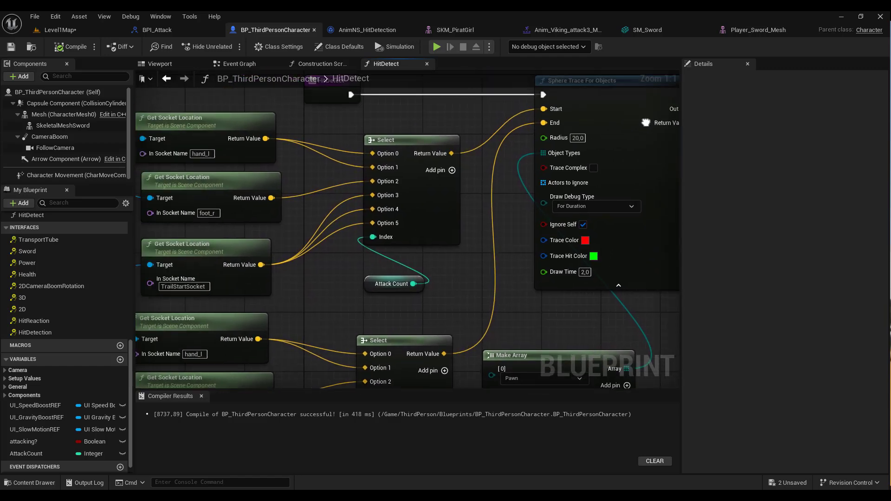
right_click_drag(419, 254, 513, 216)
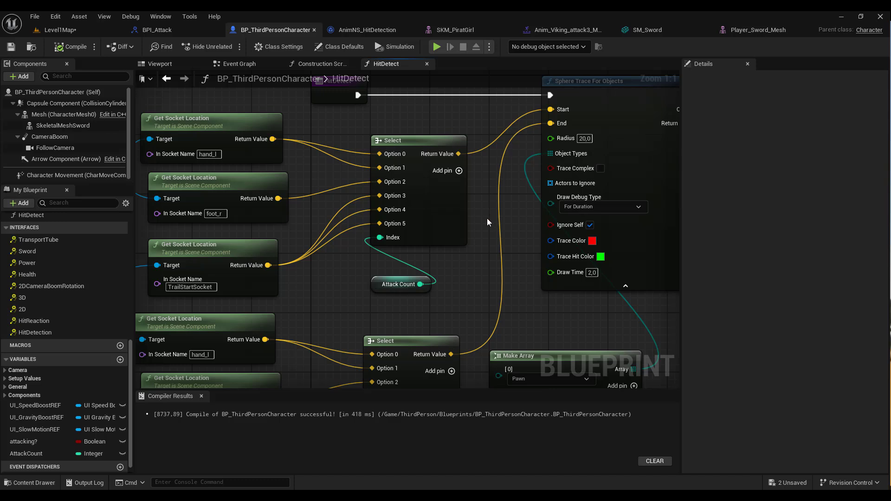
right_click_drag(486, 222, 472, 179)
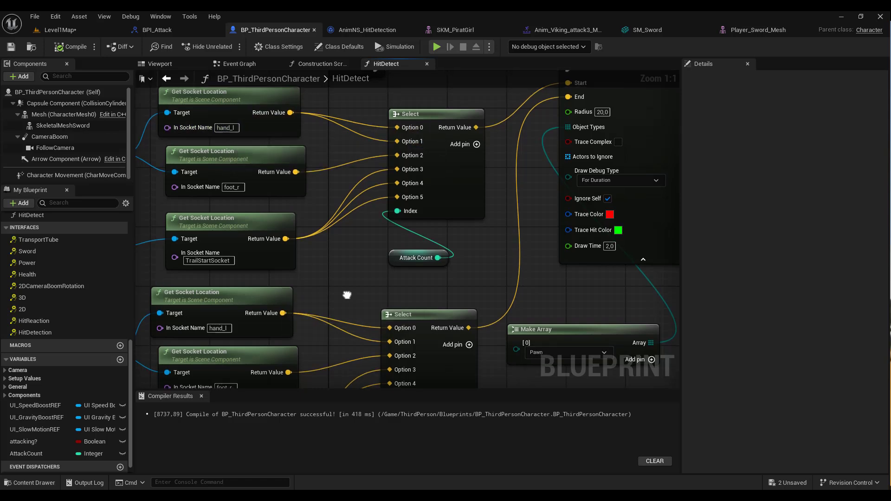
right_click_drag(347, 296, 308, 300)
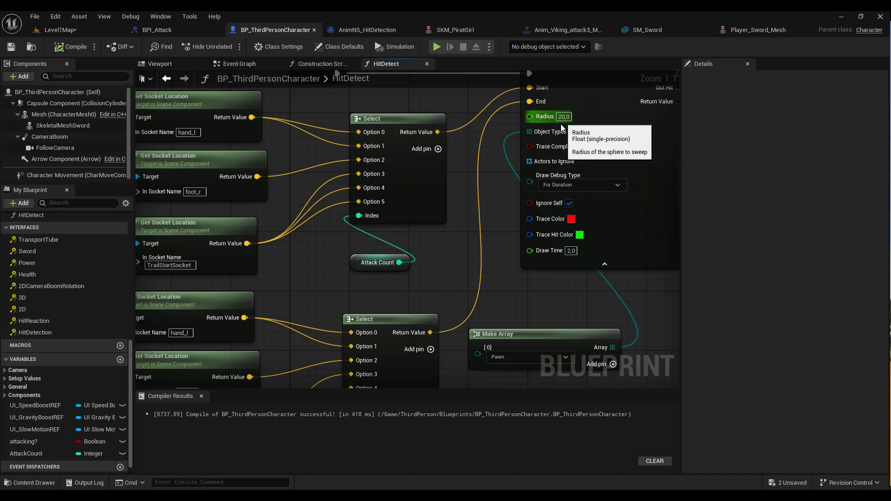
mouse_move(314, 276)
right_mouse_down()
mouse_move(358, 208)
mouse_move(351, 239)
right_mouse_up()
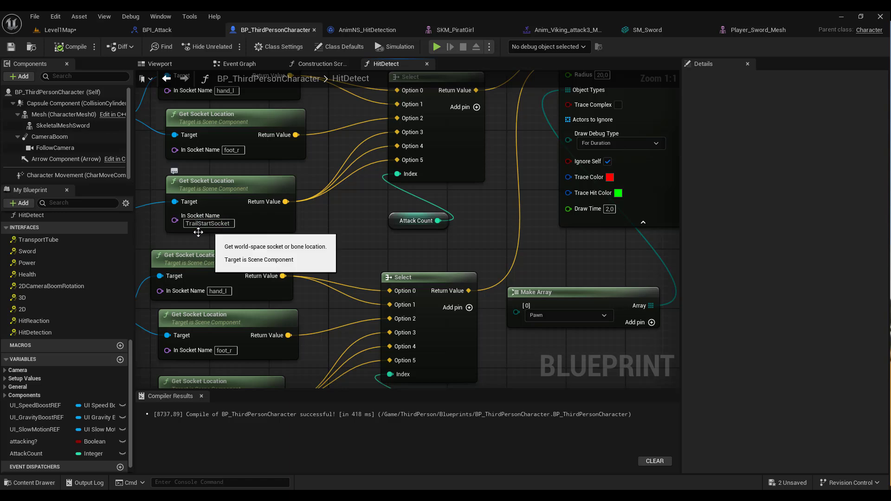
right_click_drag(398, 278, 388, 215)
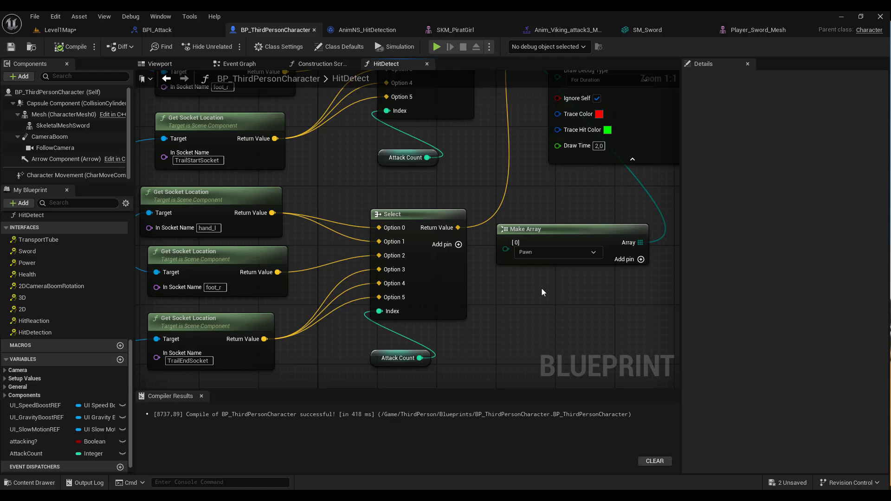
scroll(530, 288, "down", 3)
right_click_drag(530, 288, 440, 310)
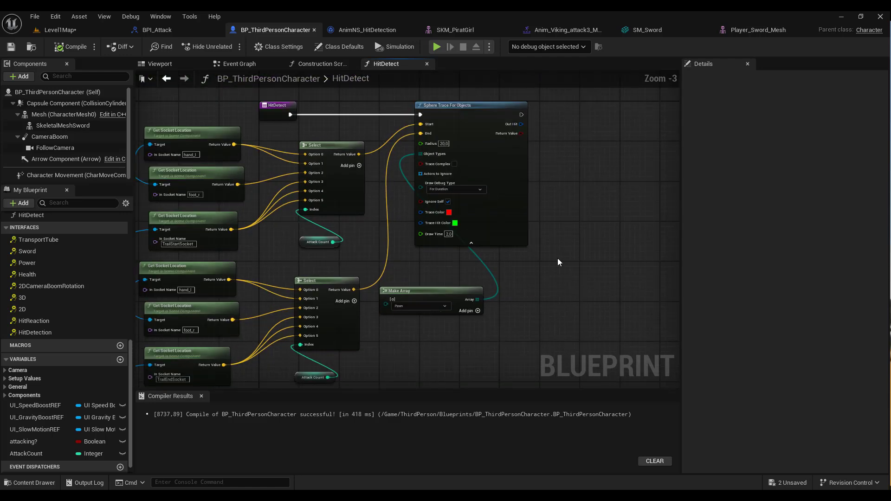
right_click_drag(558, 263, 633, 279)
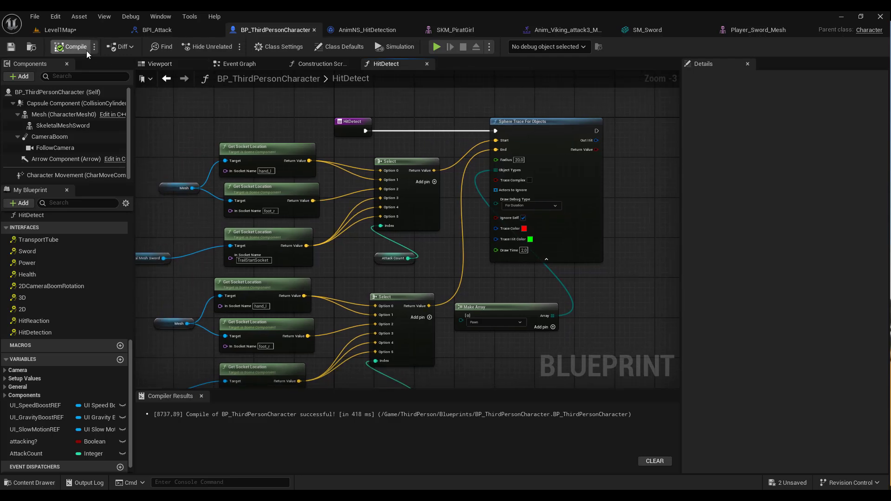
Step: Save all assets from the Level1Map editor and play the level in the editor
left_click(51, 30)
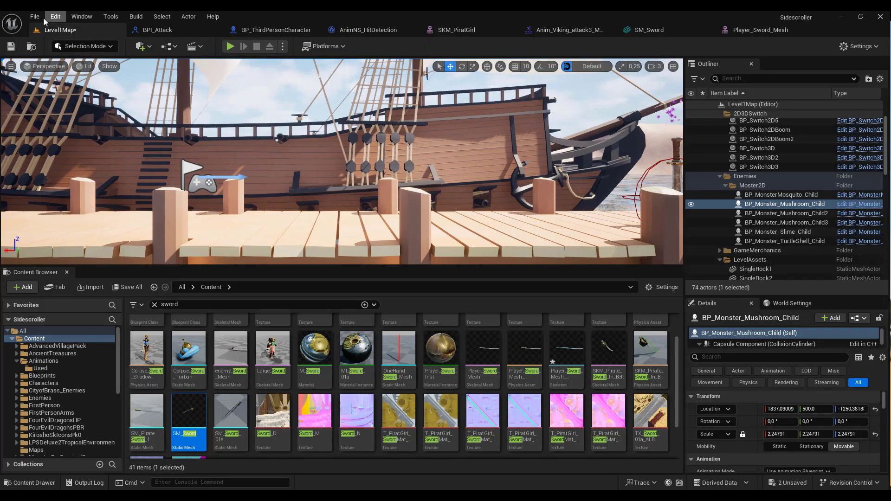
left_click(35, 16)
left_click(70, 149)
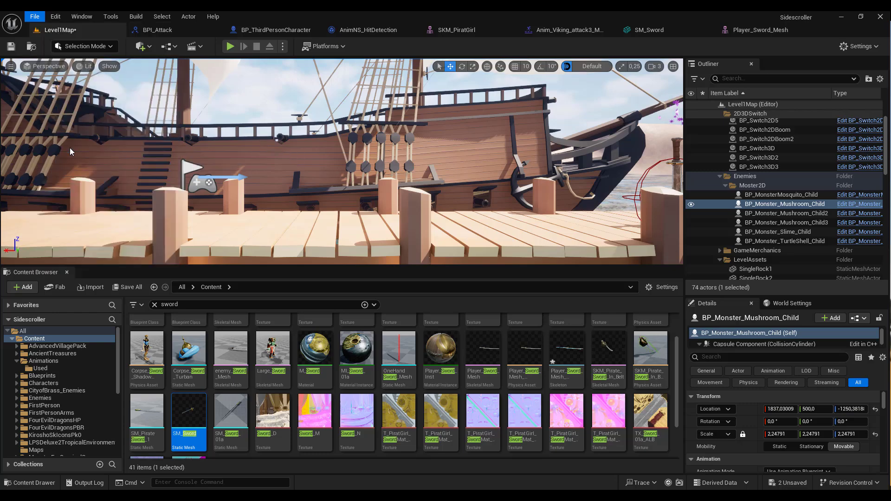
left_click(230, 46)
left_click(243, 129)
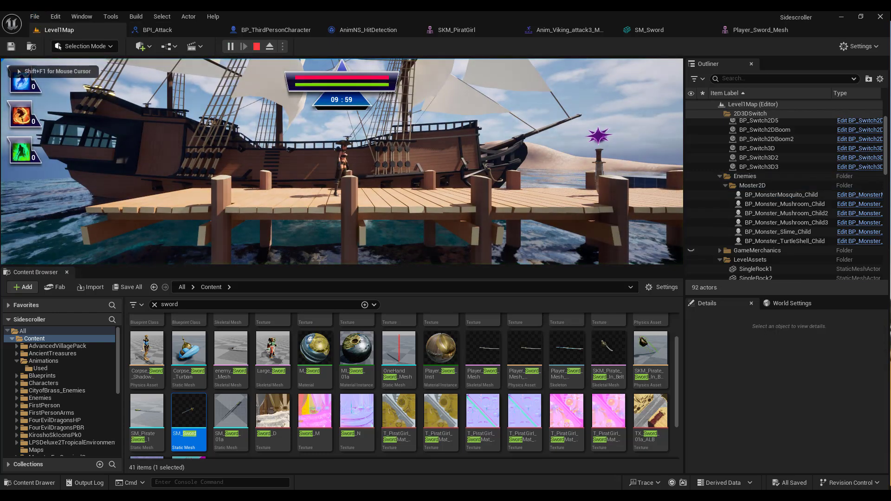
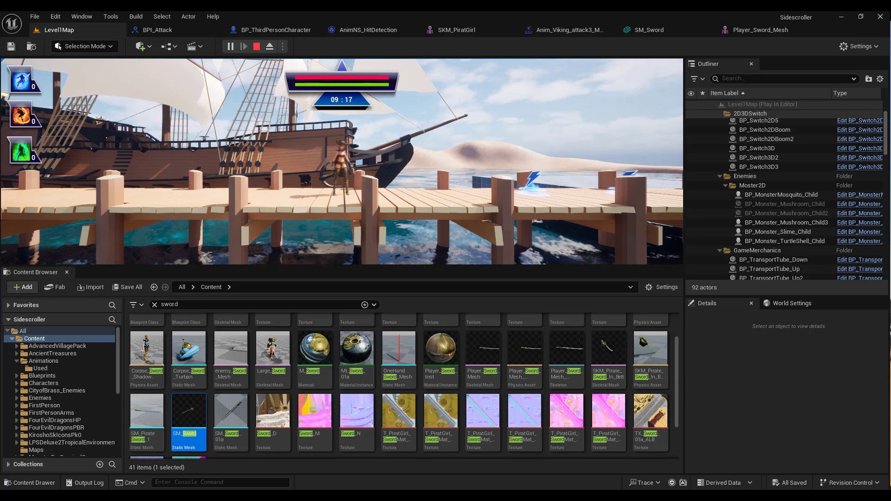
Step: Stop the play test and bring HitDetect's Sphere Trace For Objects node (radius 20.0) into view
key("a")
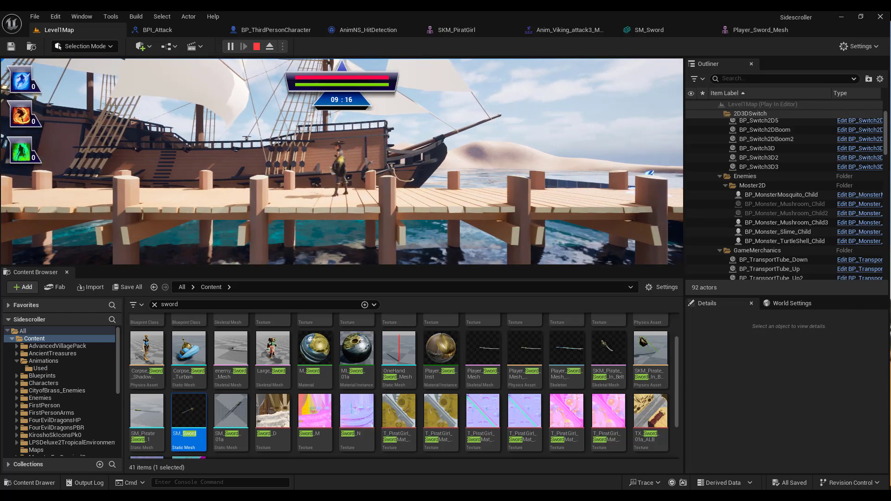
key("Escape")
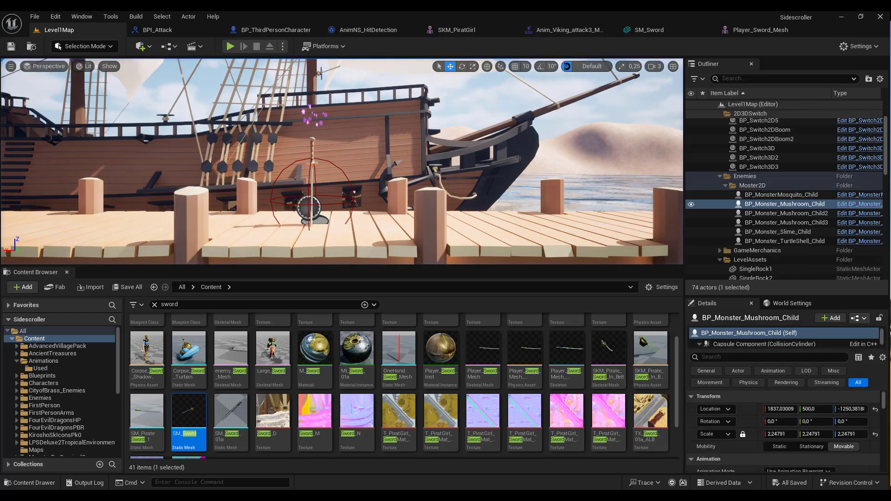
left_click(274, 30)
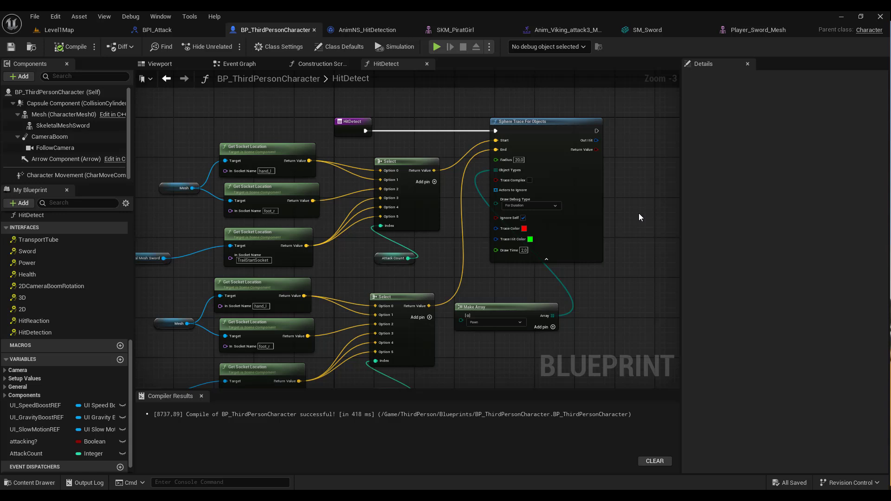
right_click_drag(639, 213, 369, 221)
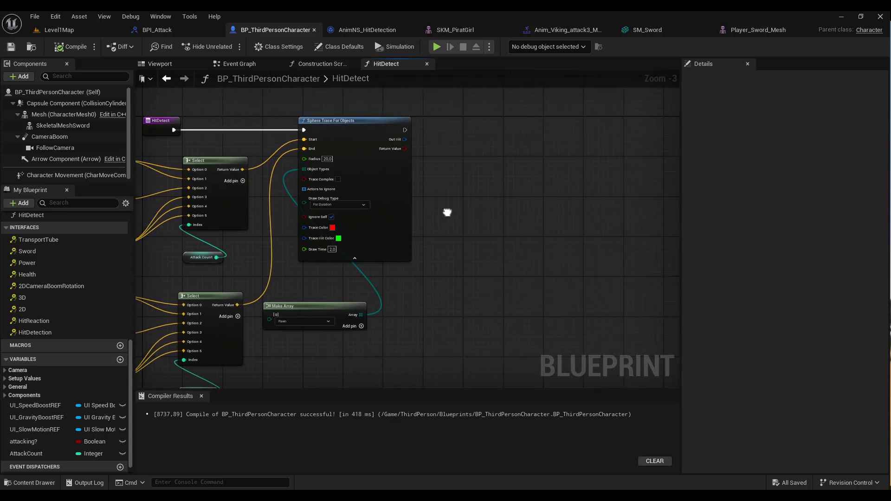
scroll(369, 221, "up", 1)
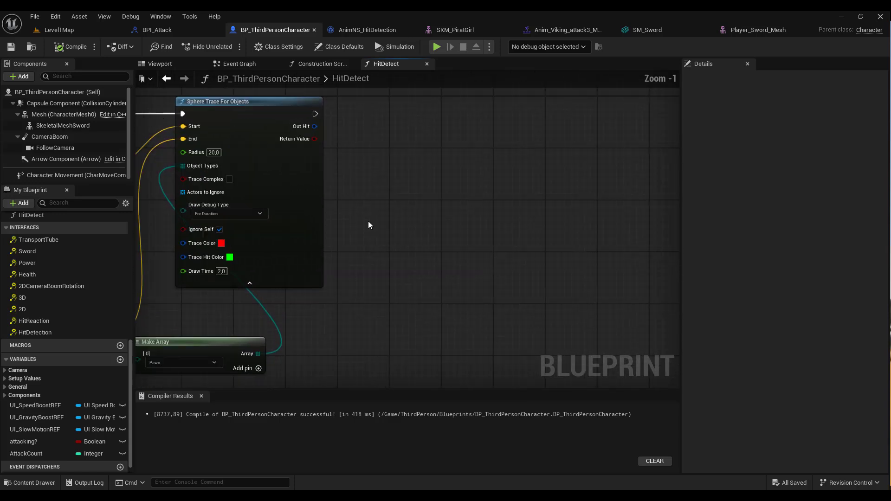
scroll(409, 245, "up", 1)
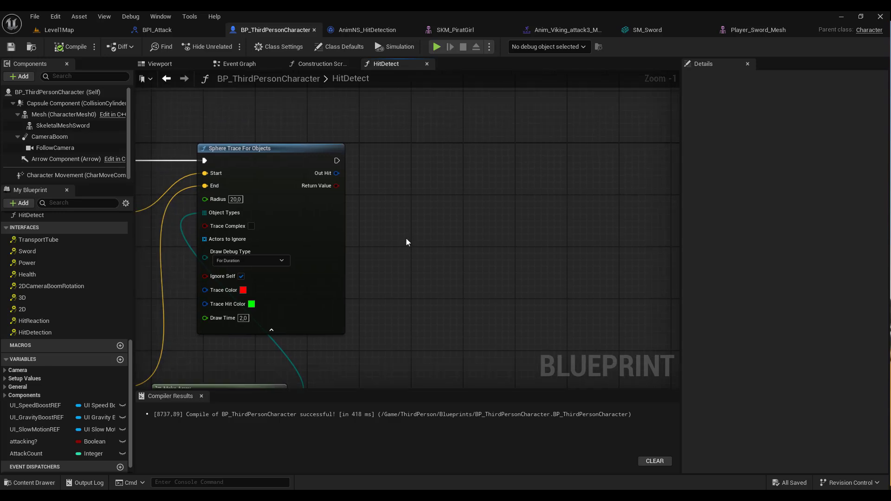
left_click_drag(337, 161, 445, 160)
Step: Add a Branch after the Sphere Trace, with the trace's Return Value driving its Condition
type("branc")
key("Return")
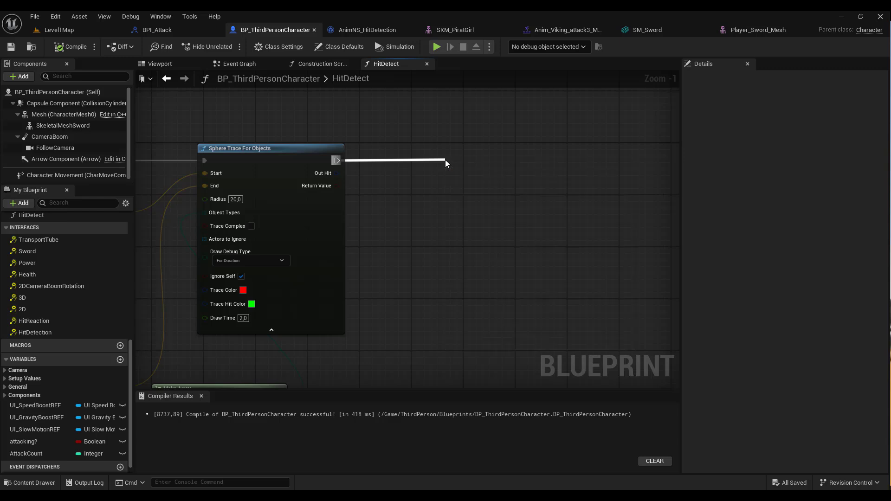
left_click_drag(337, 187, 451, 189)
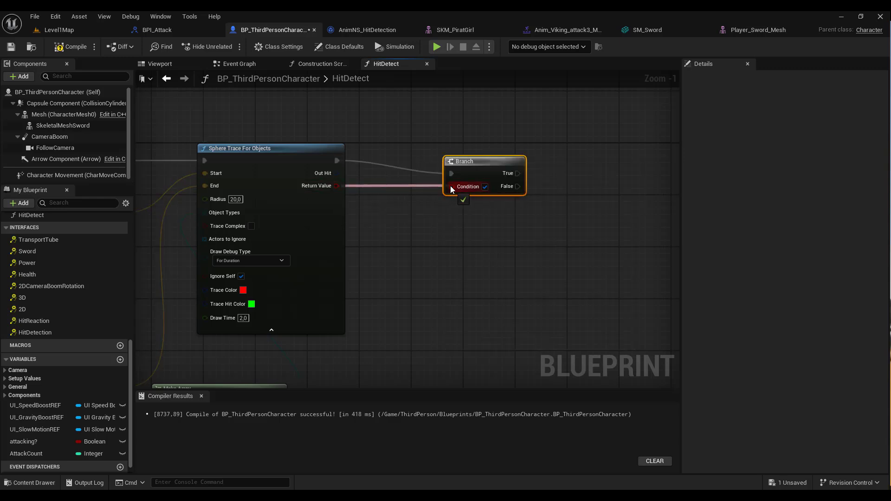
left_click_drag(487, 162, 452, 150)
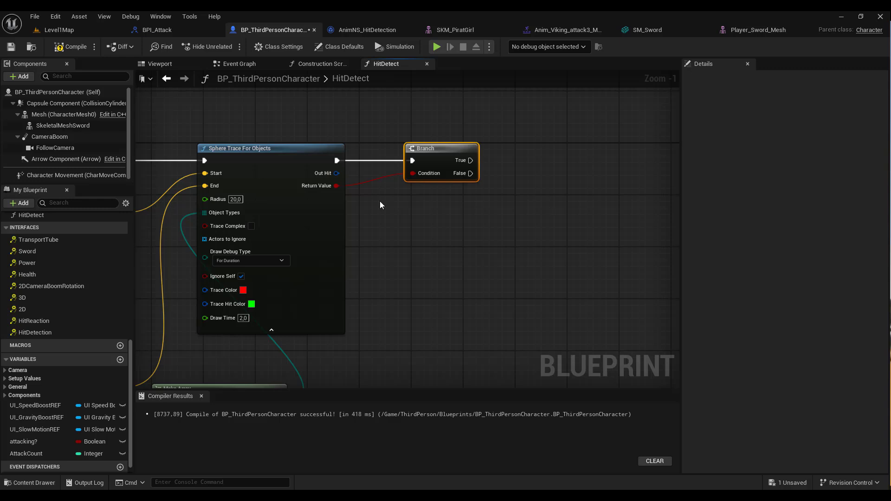
Step: Split the trace's Out Hit struct pin into its fields, then recombine it
right_click(322, 171)
key("Down")
key("Down")
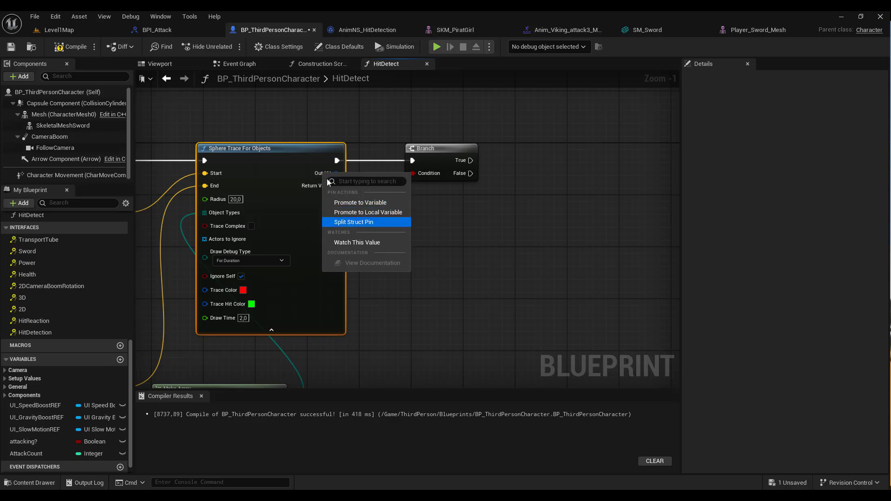
left_click(358, 222)
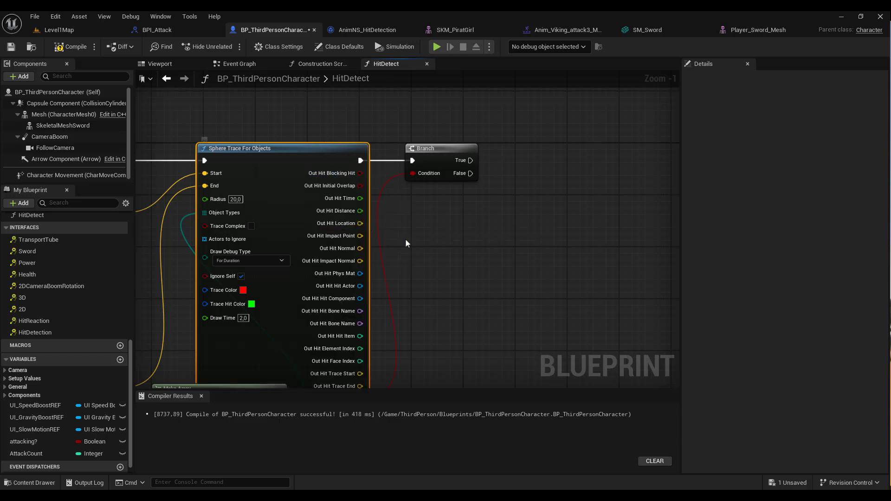
mouse_move(406, 243)
right_mouse_down()
mouse_move(471, 208)
mouse_move(456, 251)
right_mouse_up()
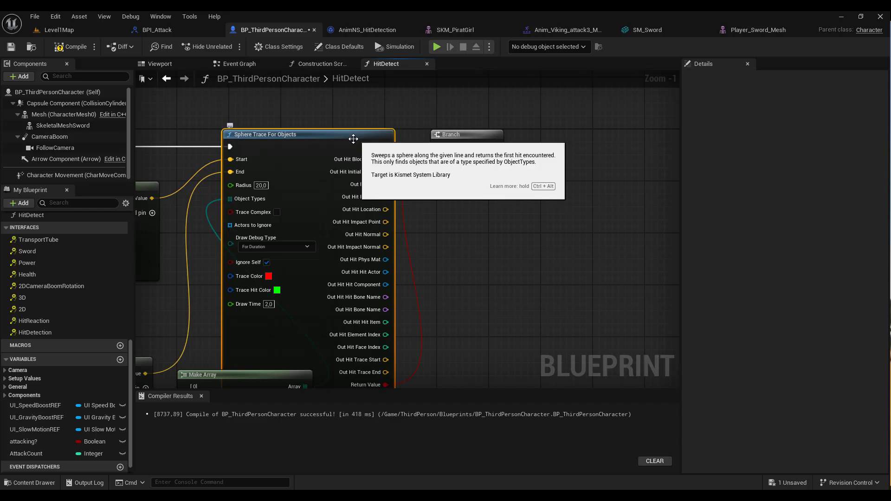
right_click(363, 172)
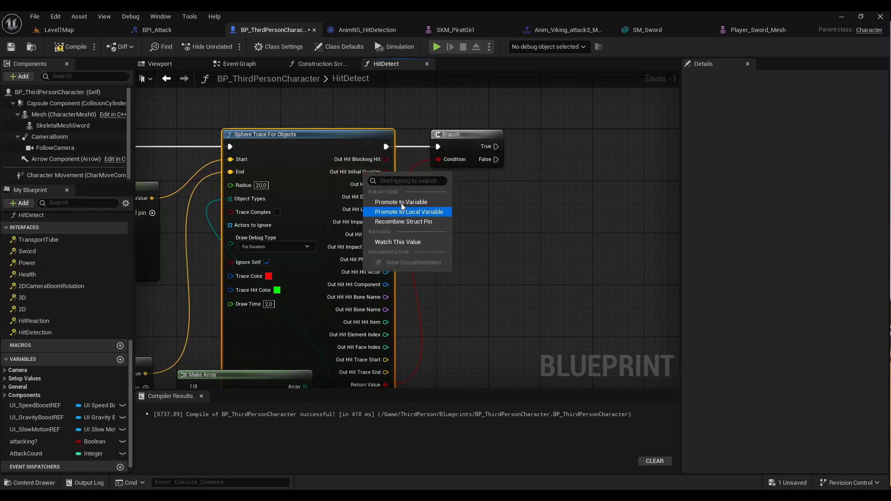
left_click(424, 221)
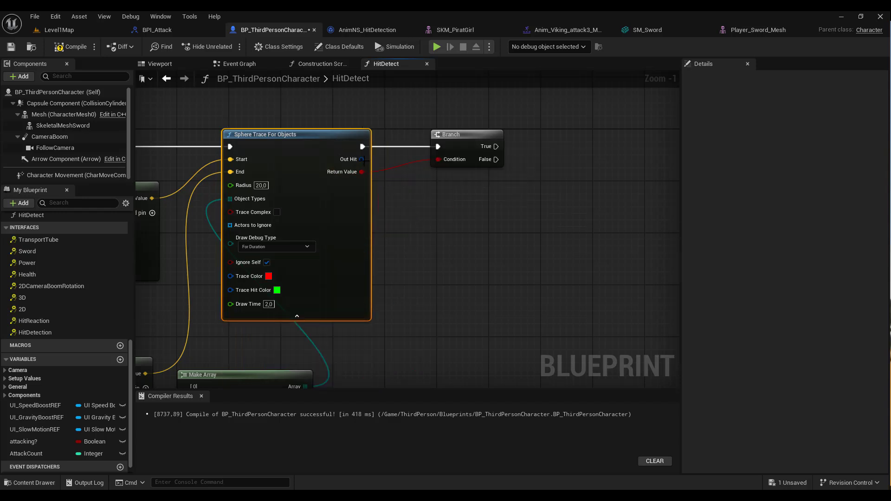
Step: Add an expanded Break Hit Result node on Out Hit, placed near the Branch
left_click_drag(361, 159, 458, 257)
type("b")
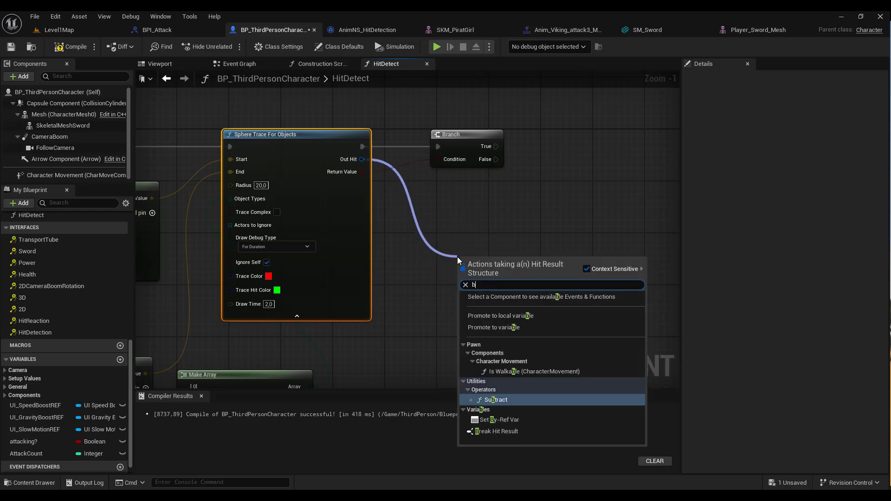
type("reak hit")
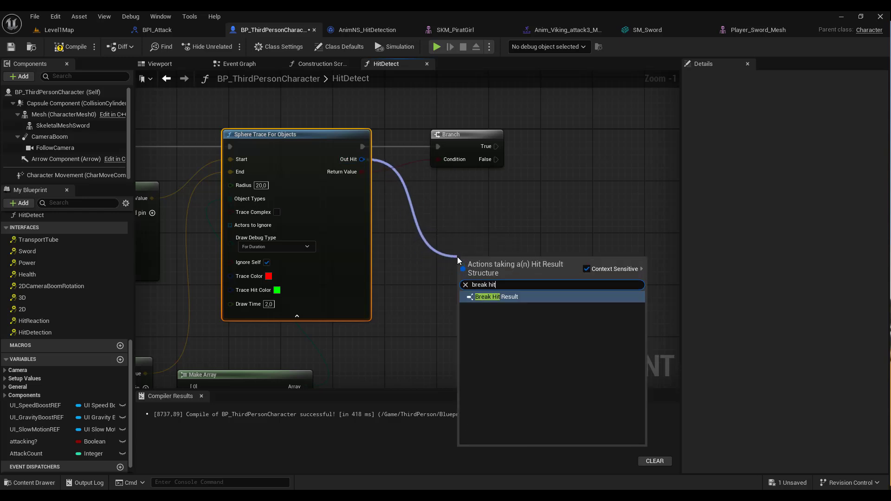
key("Return")
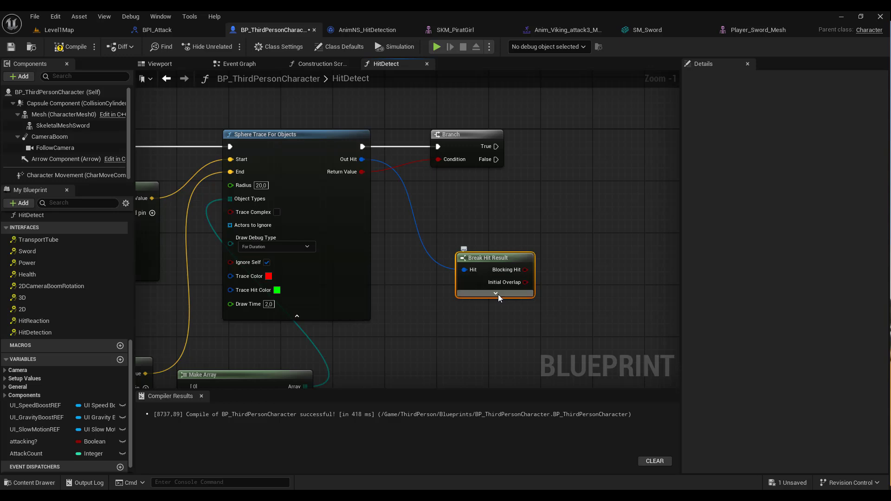
left_click(496, 294)
right_click_drag(540, 267, 445, 145)
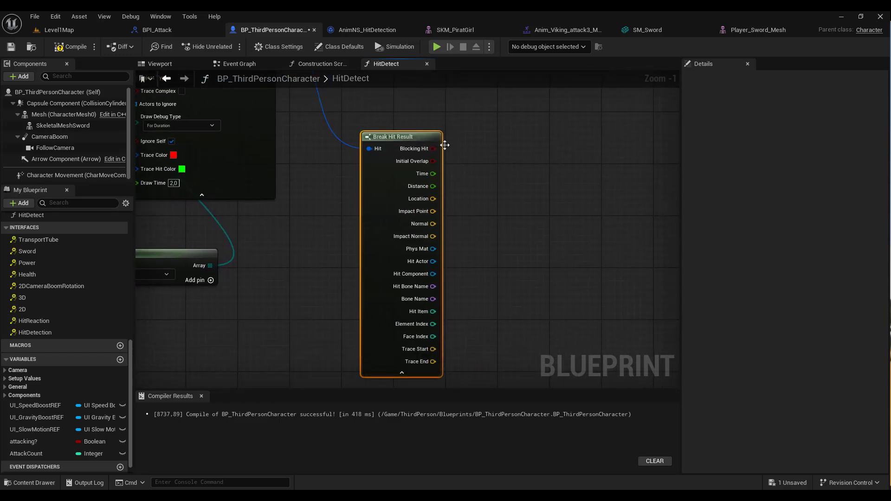
left_click_drag(445, 145, 422, 174)
mouse_move(575, 212)
right_mouse_down()
mouse_move(549, 268)
mouse_move(500, 279)
right_mouse_up()
left_click_drag(354, 246, 362, 225)
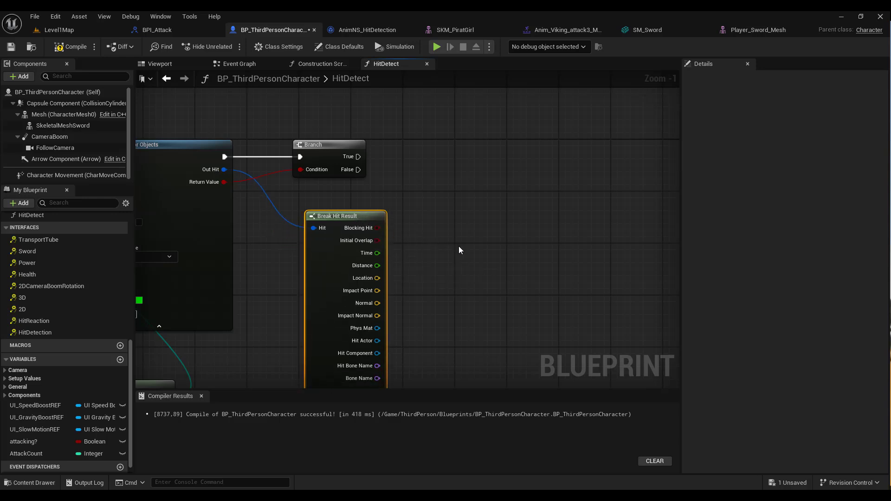
right_click_drag(459, 250, 458, 196)
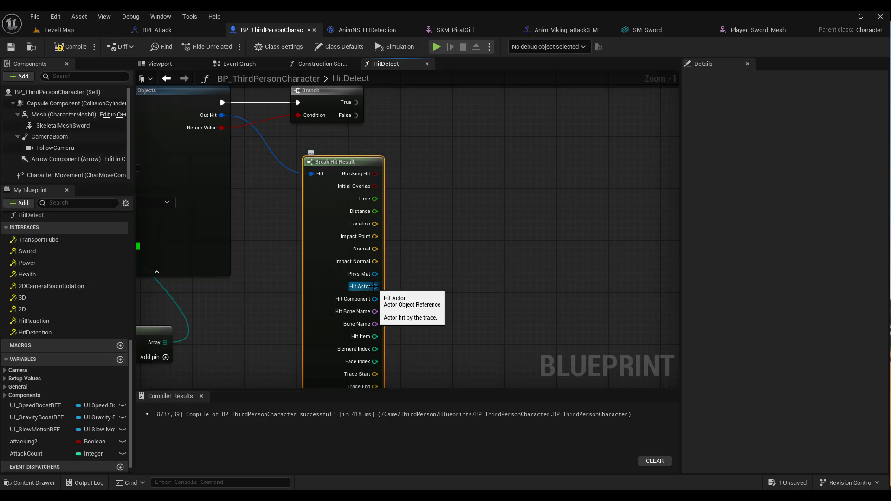
left_click_drag(375, 287, 378, 285)
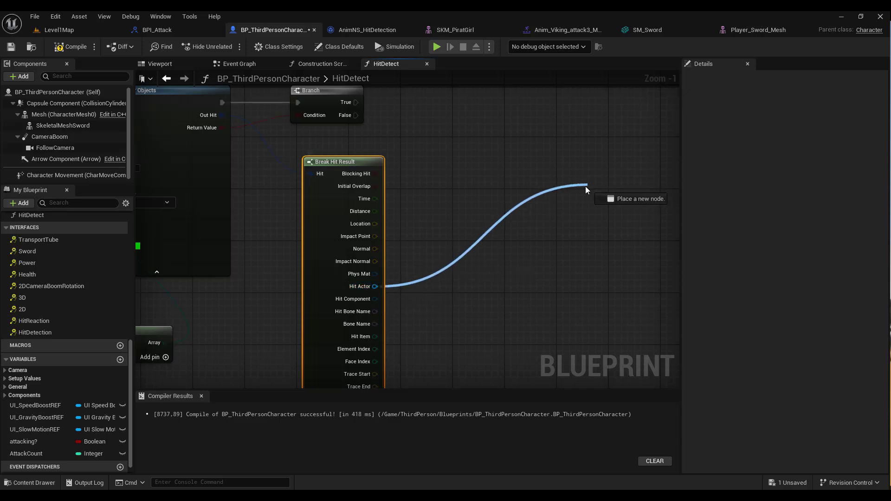
Step: Promote Break Hit Result's Hit Actor to a variable, set from the Branch's True output
right_click(378, 286)
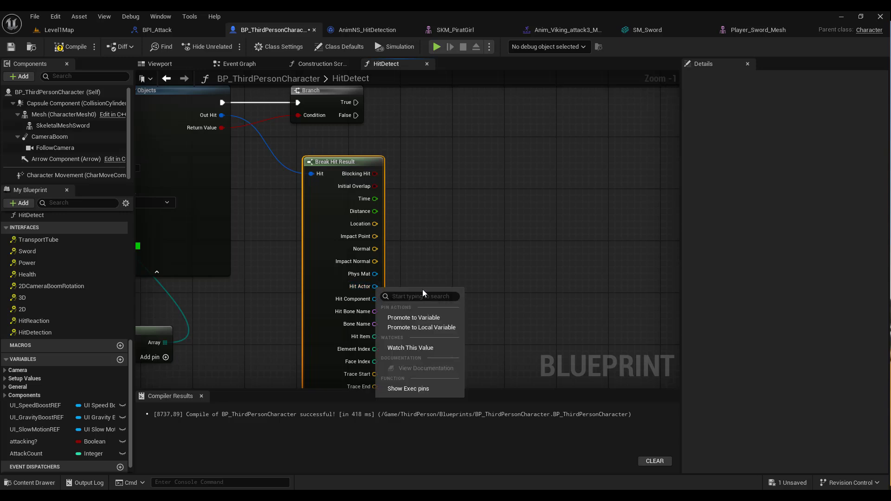
left_click(427, 318)
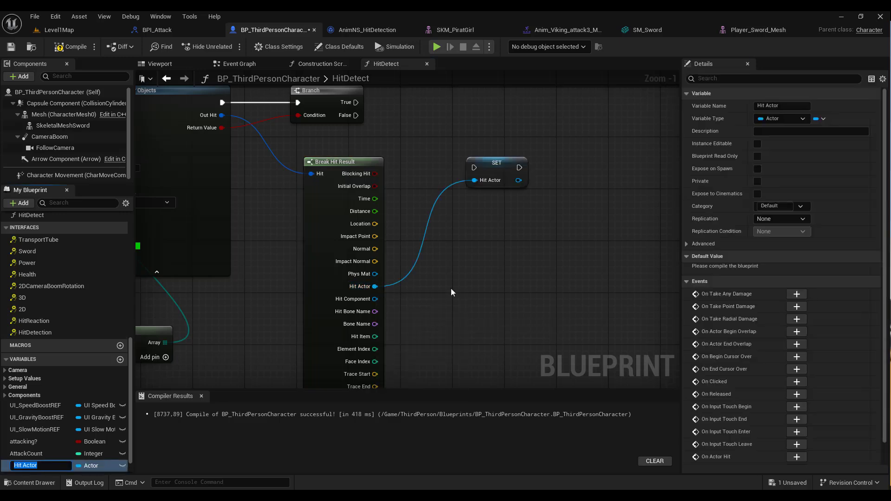
right_click_drag(486, 245, 428, 317)
left_click_drag(441, 239, 421, 174)
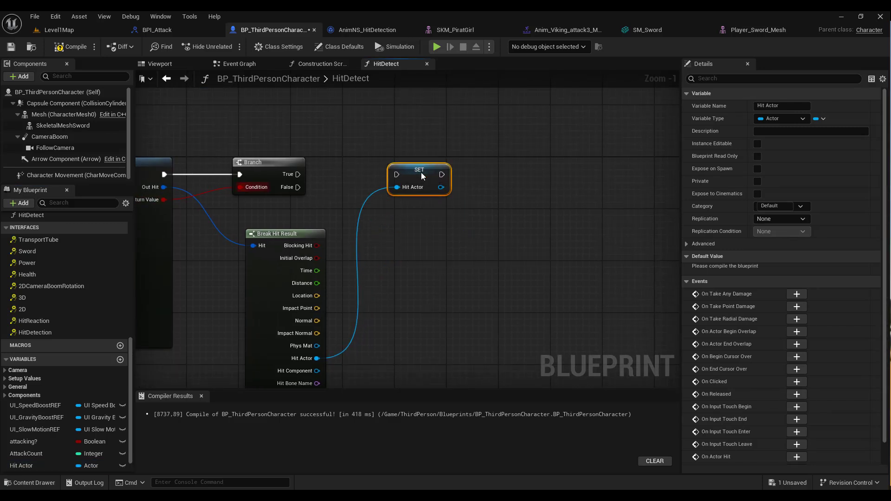
left_click_drag(298, 174, 426, 174)
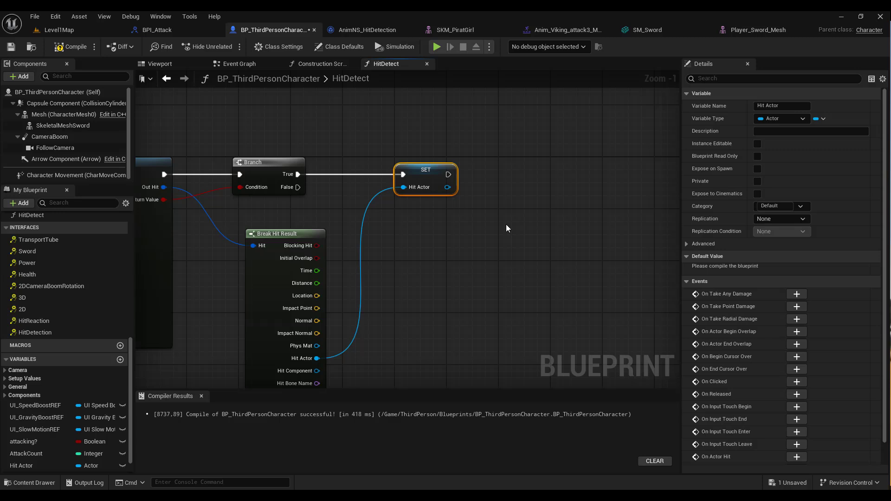
right_click_drag(505, 224, 409, 222)
left_click_drag(351, 186, 427, 244)
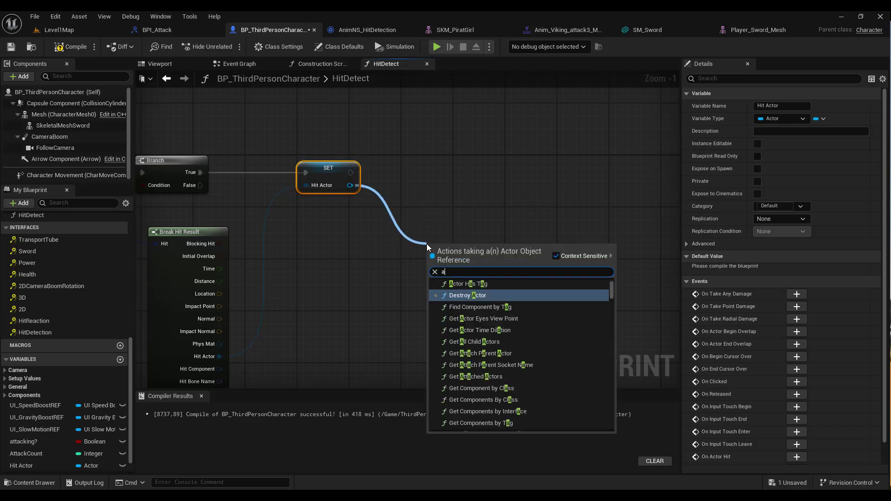
Step: Add an Actor Has Tag check on the stored Hit Actor with tag 'Enemy'
type("actor")
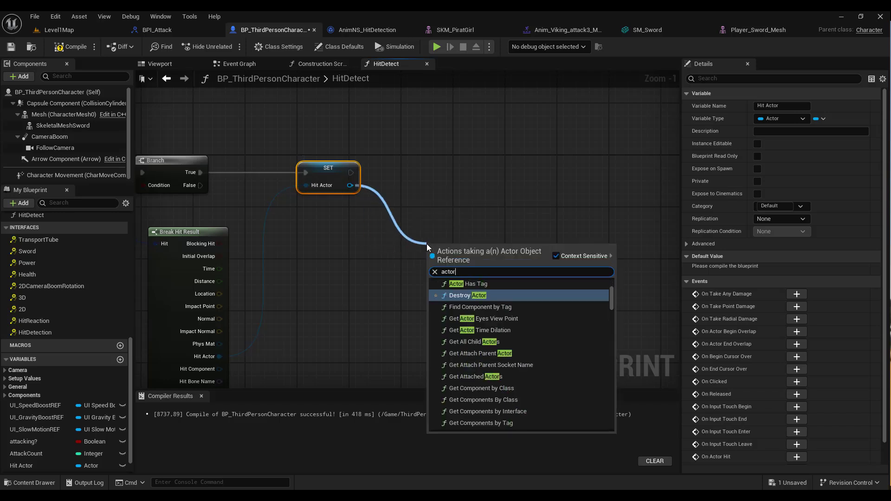
left_click(469, 283)
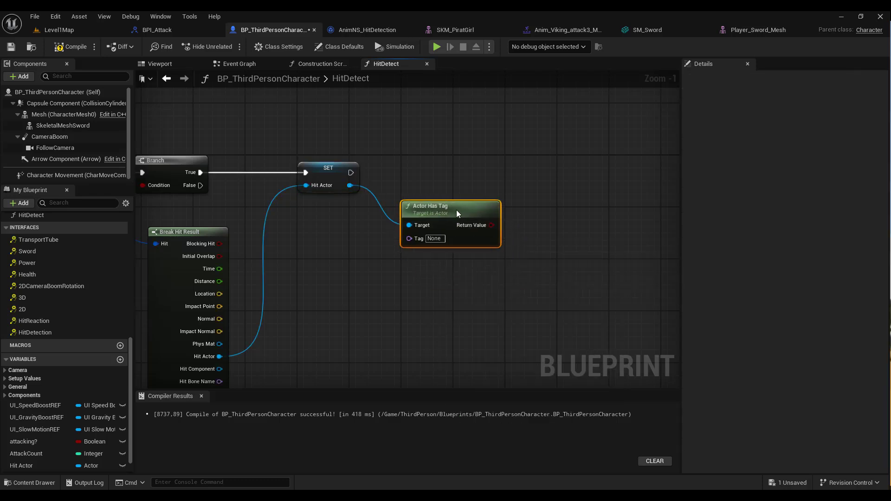
scroll(454, 216, "up", 1)
left_click(423, 235)
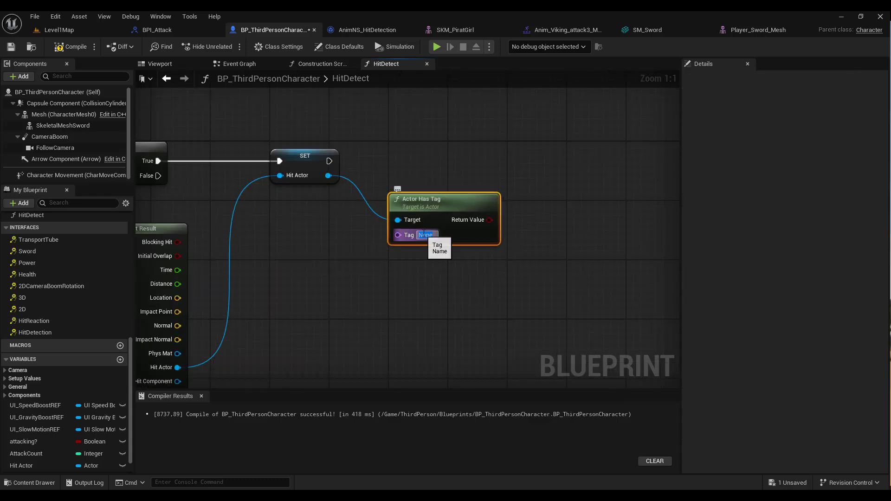
type("Ene")
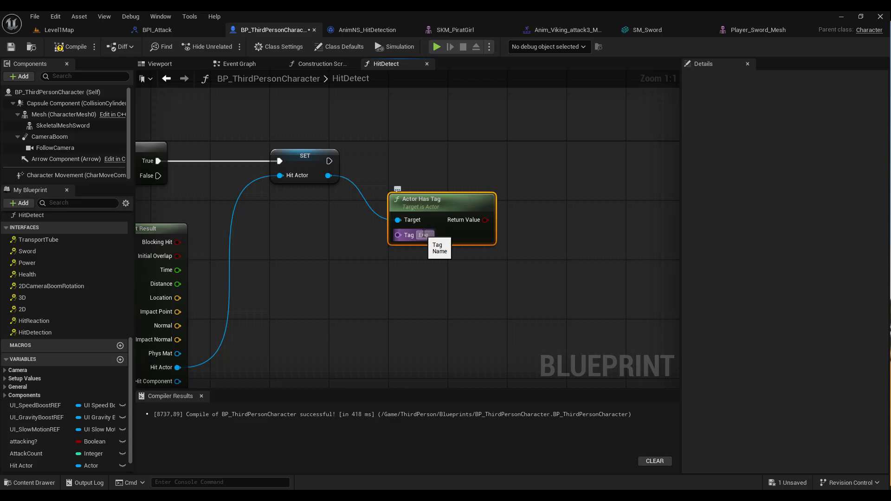
type("my")
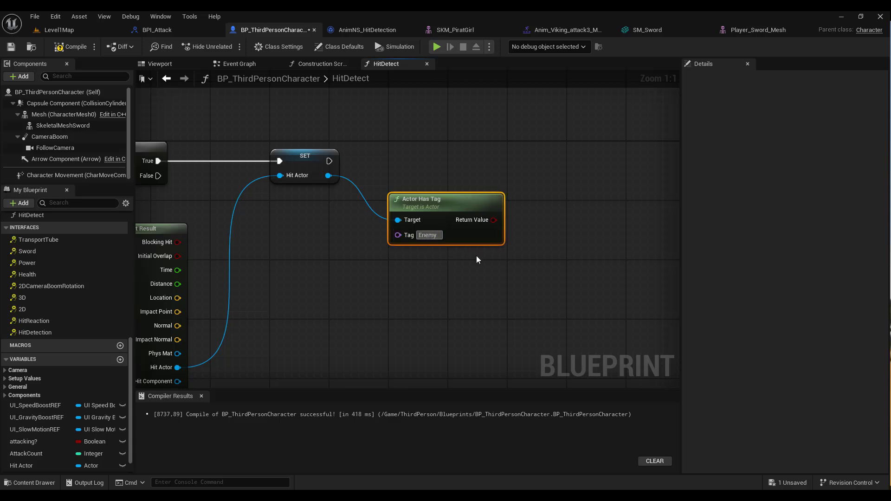
left_click(477, 256)
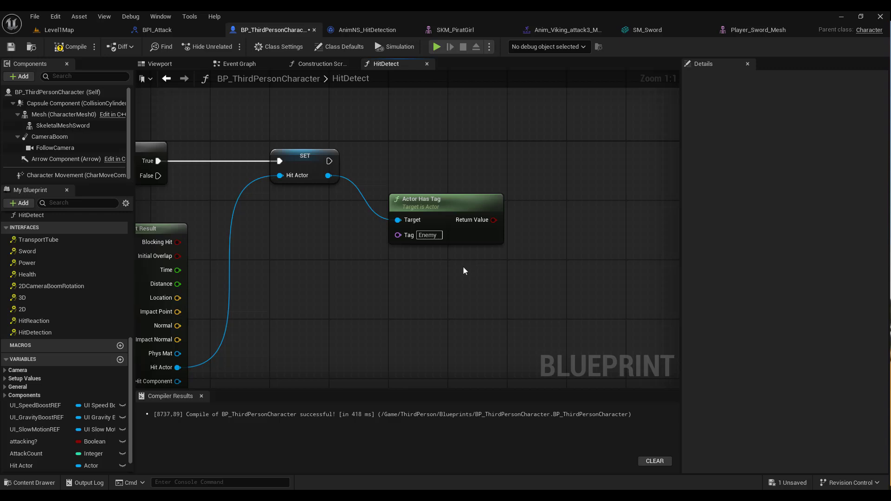
Step: Add a Branch after SET Hit Actor, conditioned on the Enemy tag check
right_click_drag(463, 271, 423, 290)
mouse_move(289, 180)
left_mouse_down()
mouse_move(517, 191)
mouse_move(519, 183)
left_mouse_up()
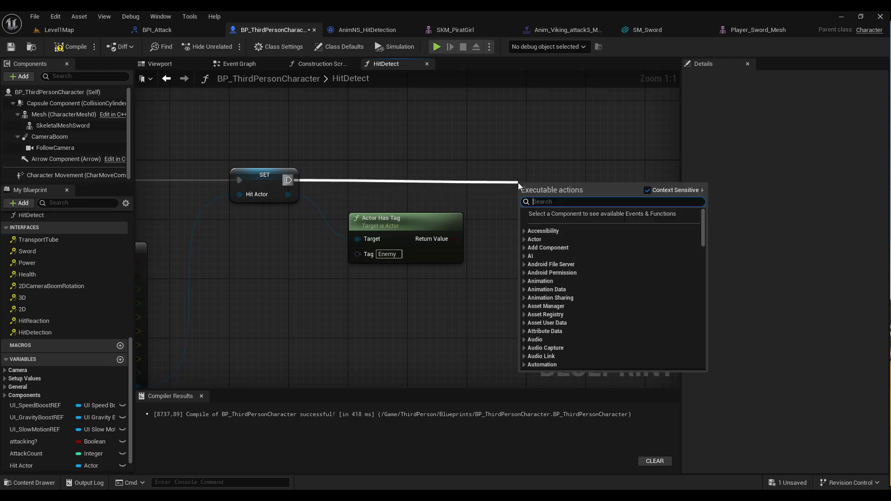
type("branch")
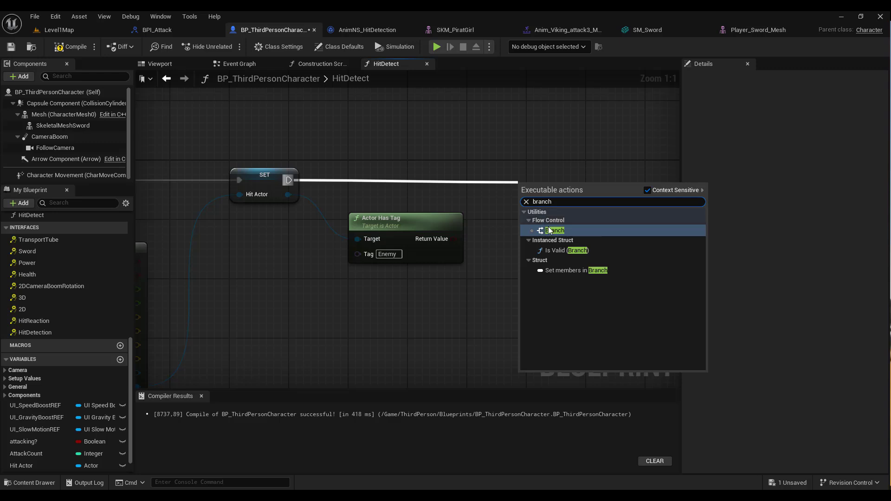
left_click(538, 230)
left_click_drag(536, 174, 528, 174)
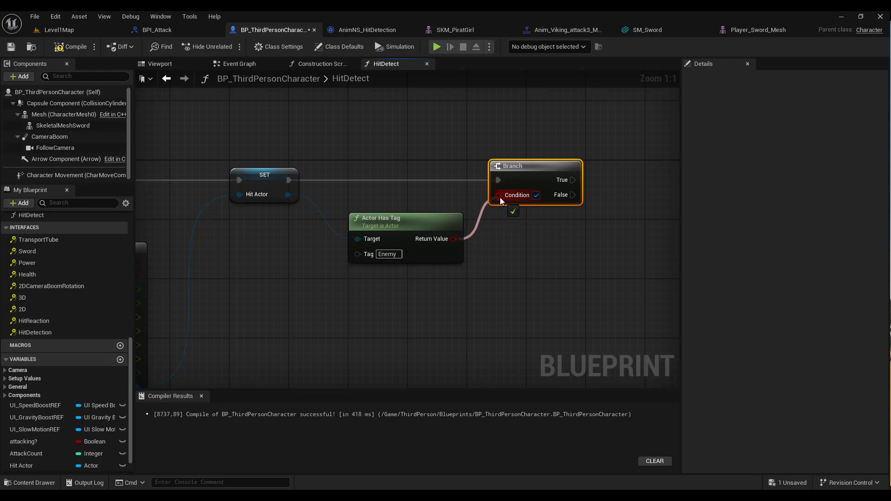
mouse_move(453, 239)
left_mouse_down()
mouse_move(538, 172)
mouse_move(531, 175)
left_mouse_up()
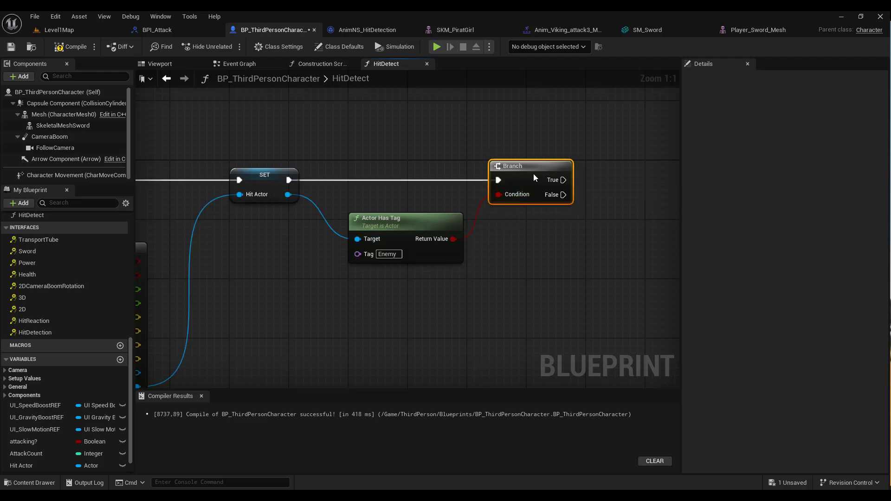
right_click_drag(530, 229, 465, 232)
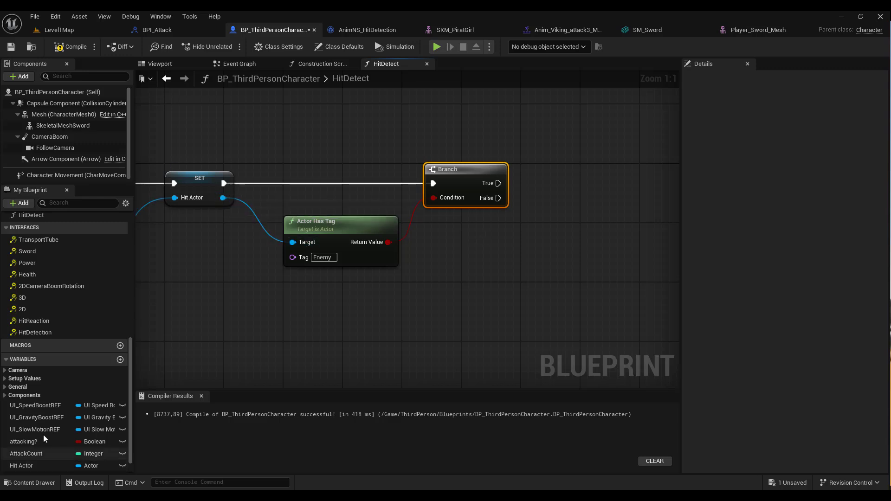
Step: Add a Hit Actor getter feeding Does Object Implement Interface set to BPI_Attack
left_click_drag(21, 465, 474, 240)
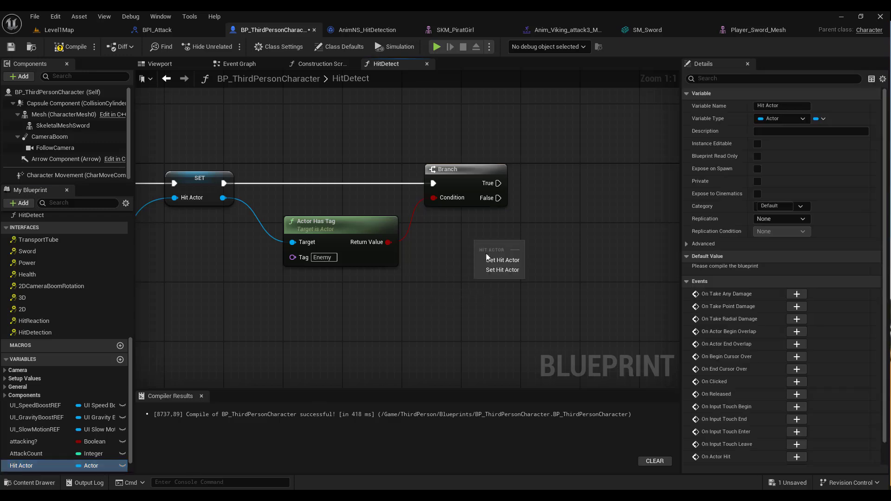
left_click(486, 253)
right_click_drag(421, 290, 266, 301)
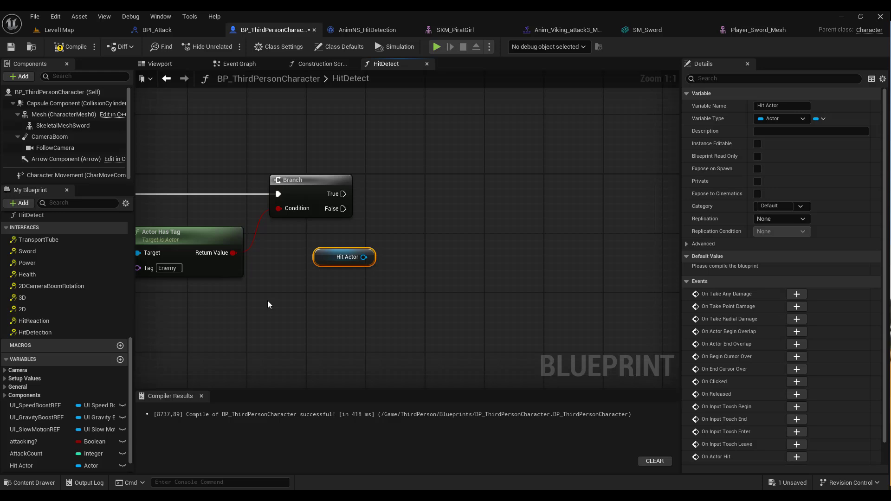
left_click_drag(364, 257, 430, 246)
type("does")
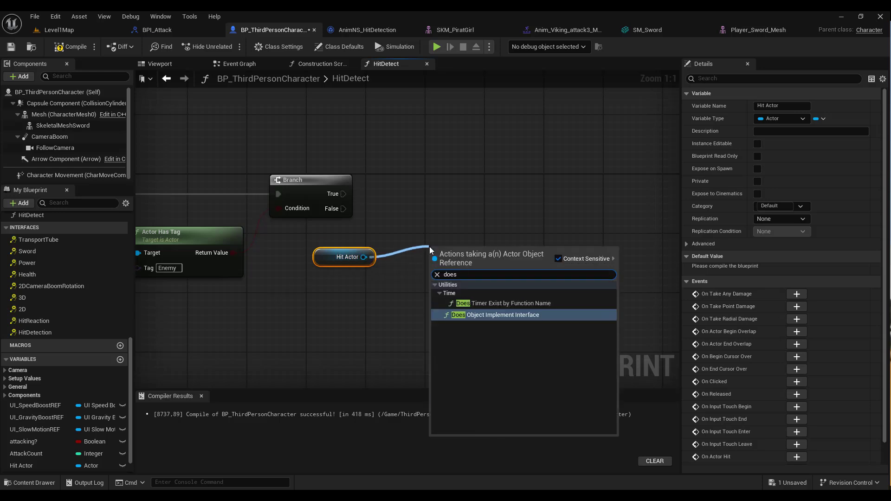
left_click(502, 314)
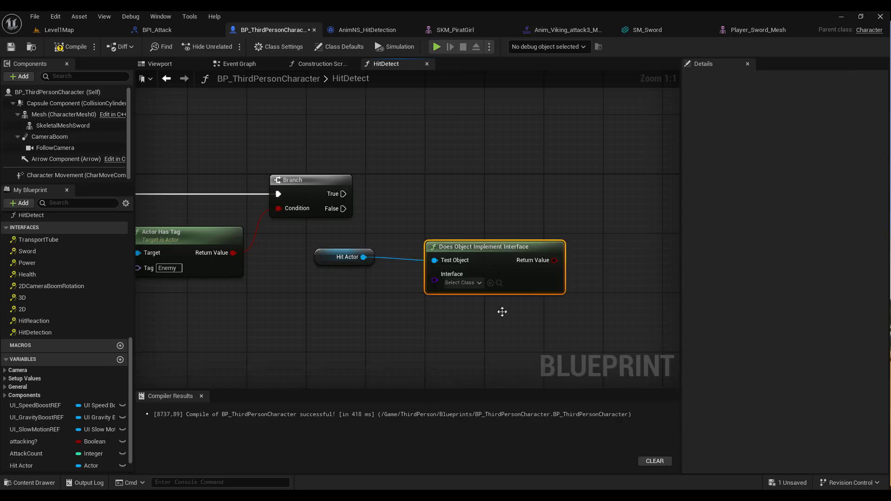
left_click(476, 284)
type("b")
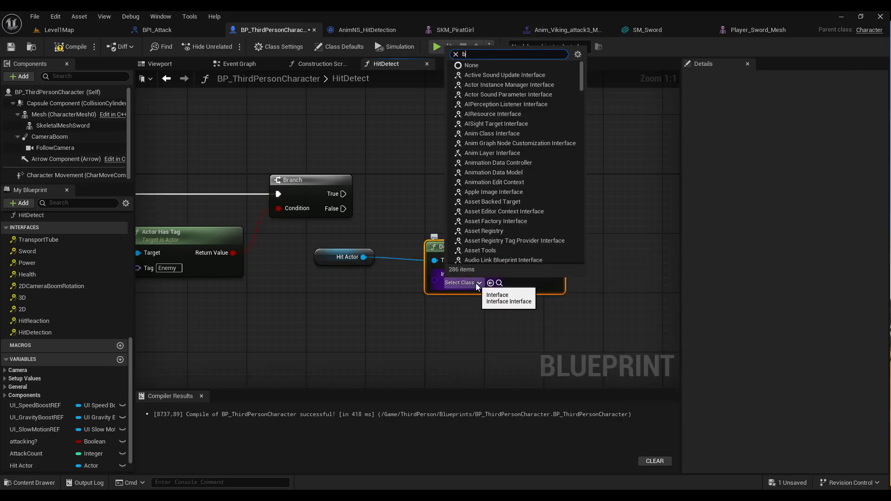
type("pi")
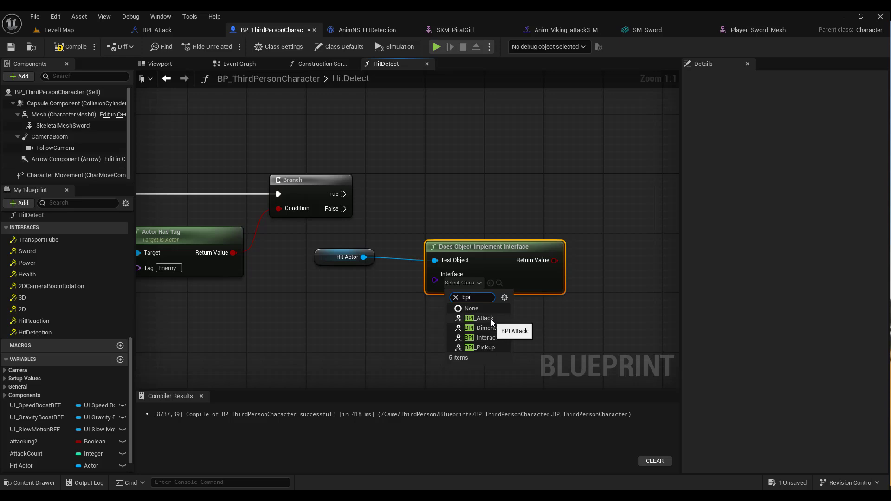
left_click(491, 319)
left_click_drag(484, 249, 454, 234)
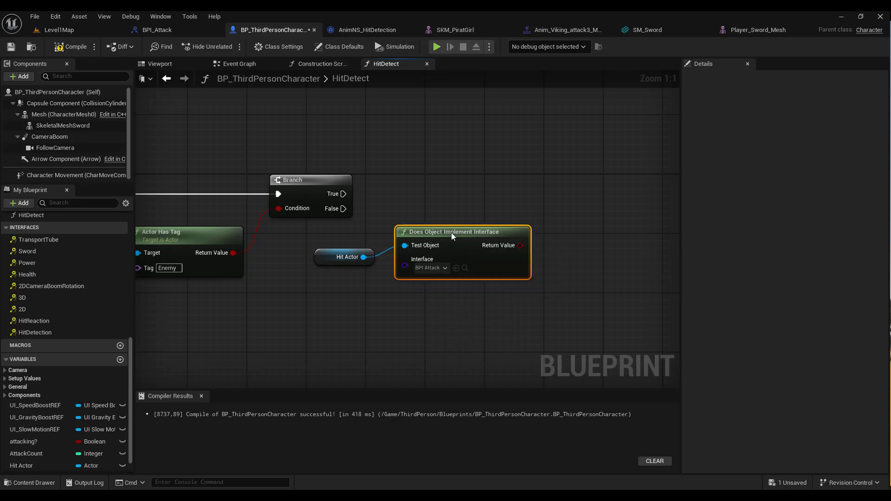
left_click_drag(331, 239, 460, 291)
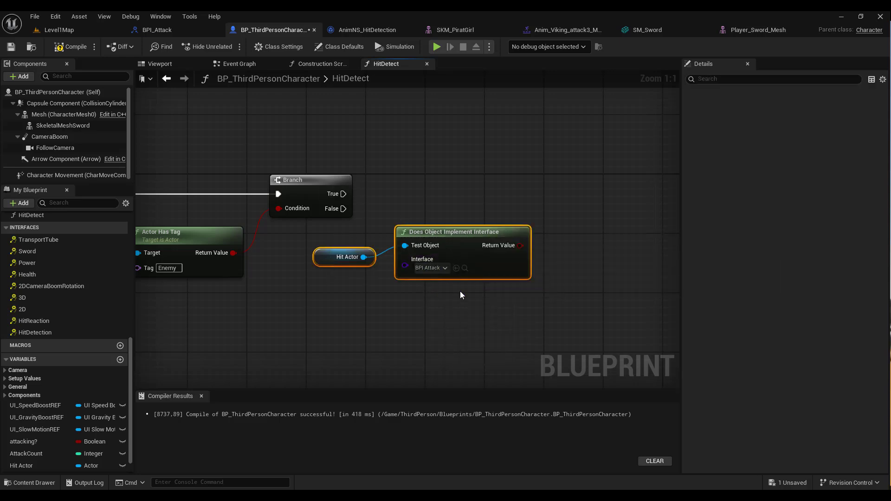
left_click_drag(443, 232, 406, 283)
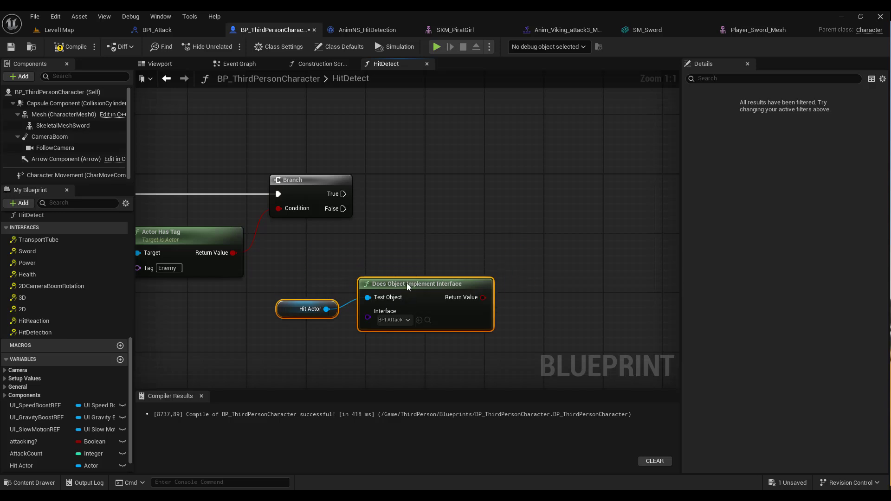
Step: Add a Branch on the first Branch's True path, conditioned on the BPI_Attack check
left_click(506, 194)
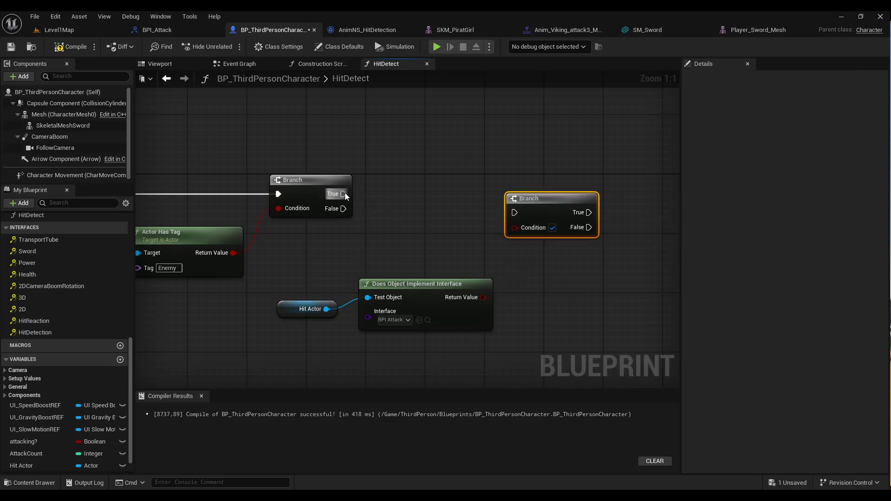
mouse_move(344, 193)
left_mouse_down()
mouse_move(516, 226)
mouse_move(537, 177)
left_mouse_up()
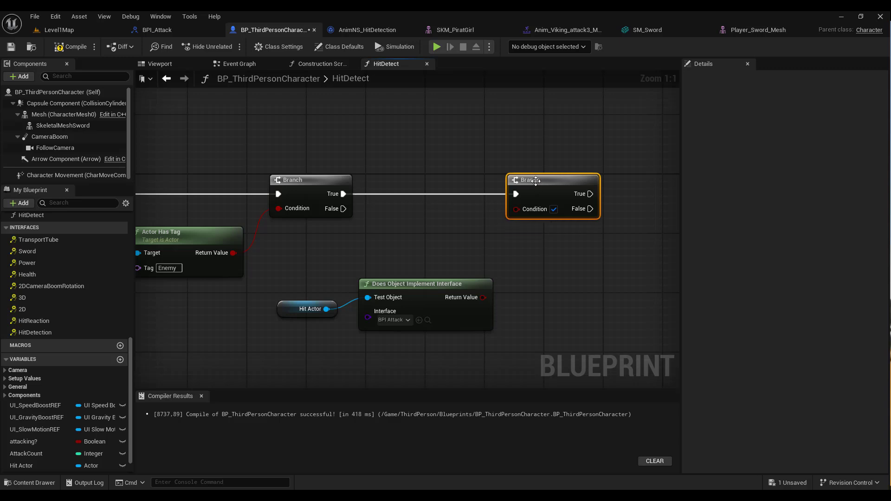
left_click_drag(484, 297, 516, 209)
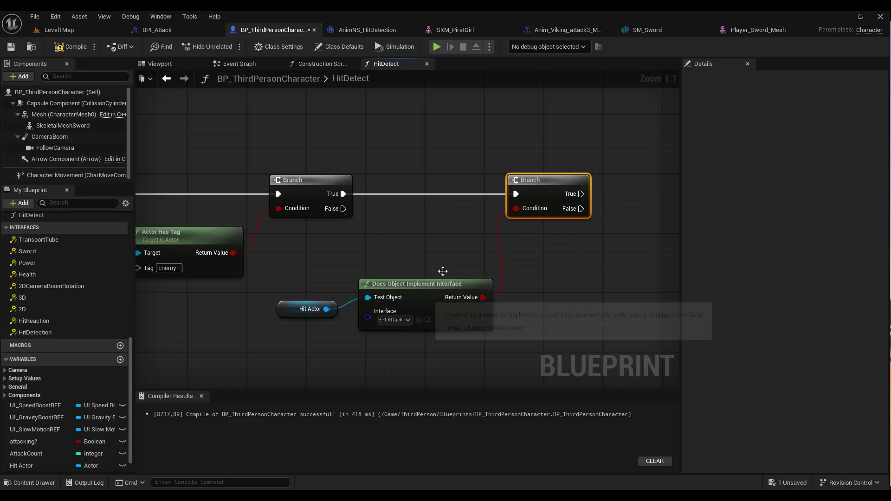
left_click_drag(434, 280, 448, 221)
left_click_drag(284, 311, 396, 318)
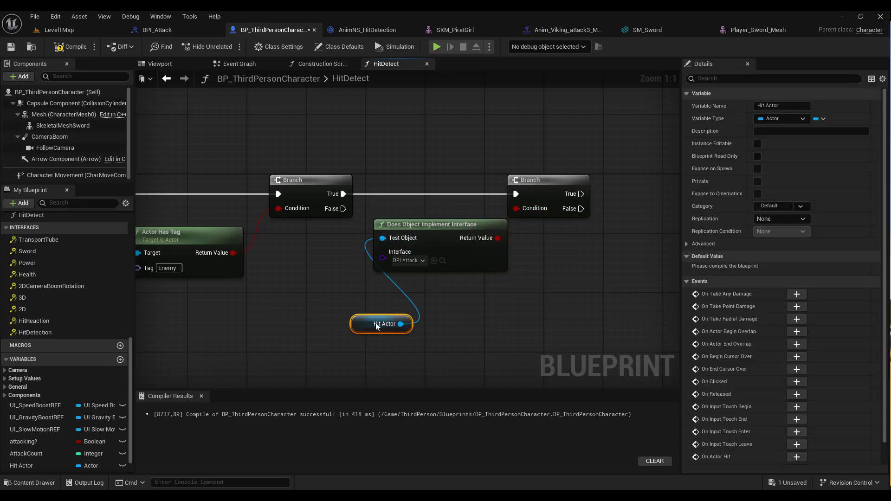
right_click_drag(505, 321, 374, 310)
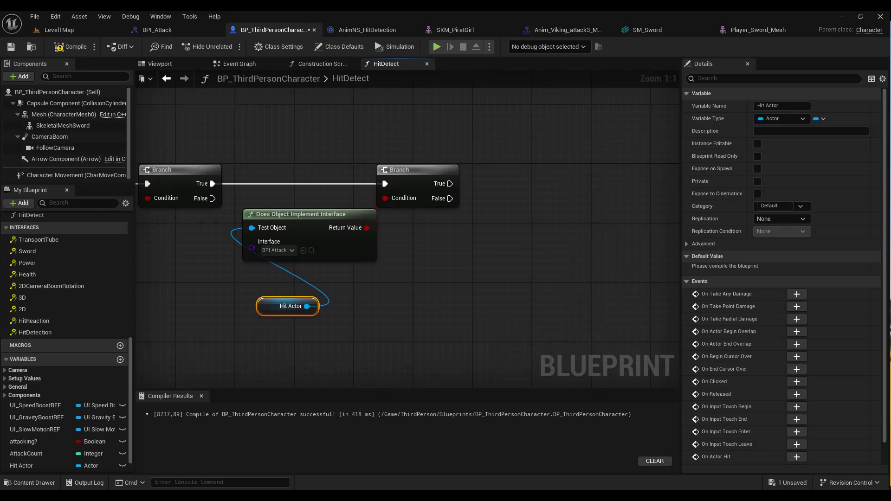
left_click(163, 26)
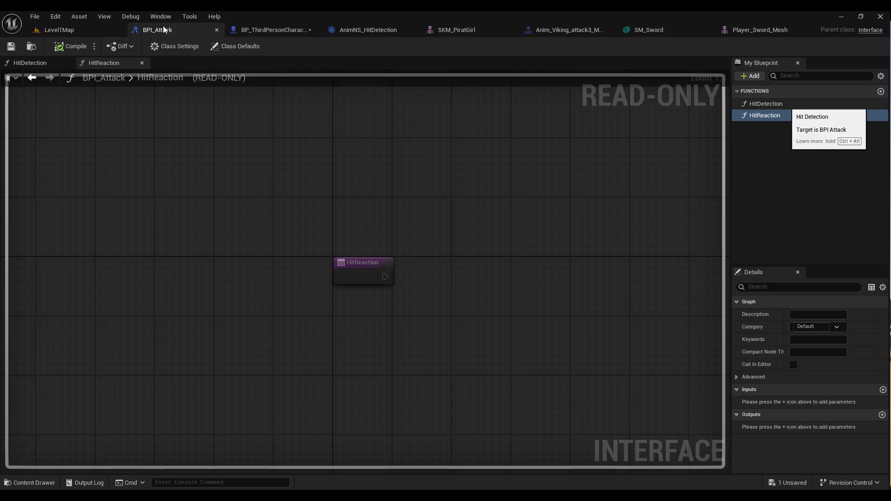
left_click(279, 30)
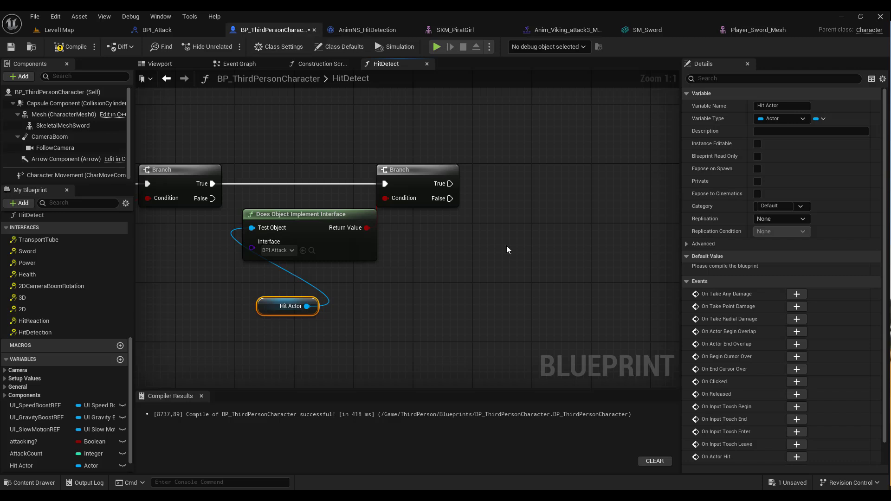
Step: Call the Hit Reaction (Message) on Hit Actor from the second Branch's True output
left_click_drag(450, 184, 561, 183)
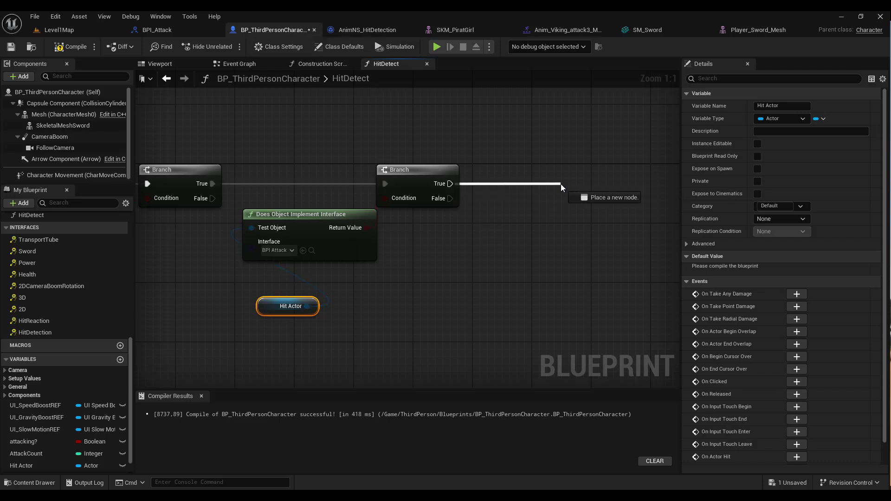
type("hit")
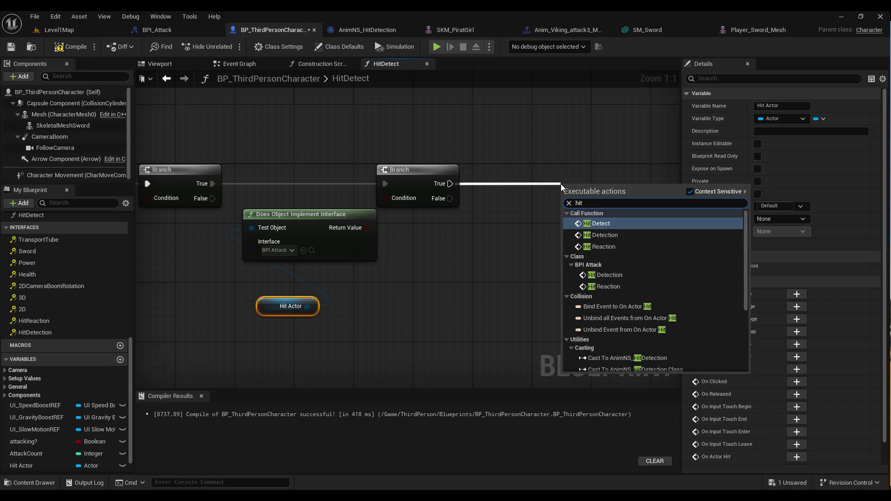
type("re")
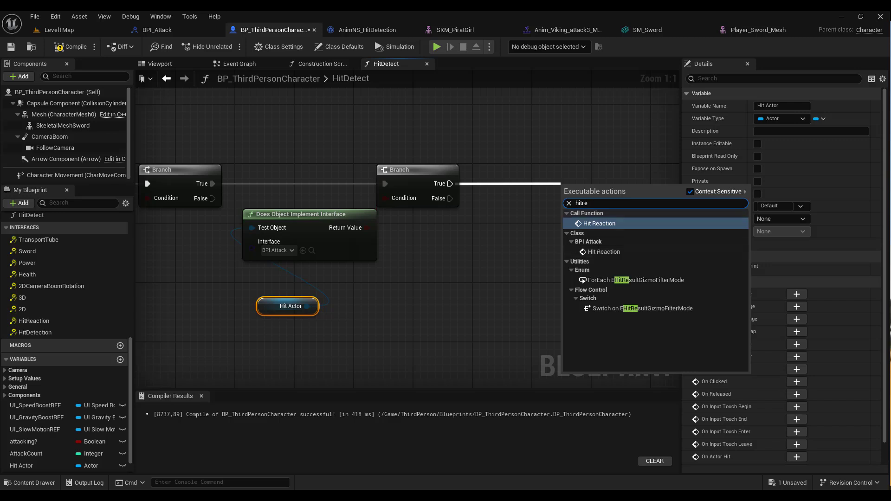
left_click(691, 192)
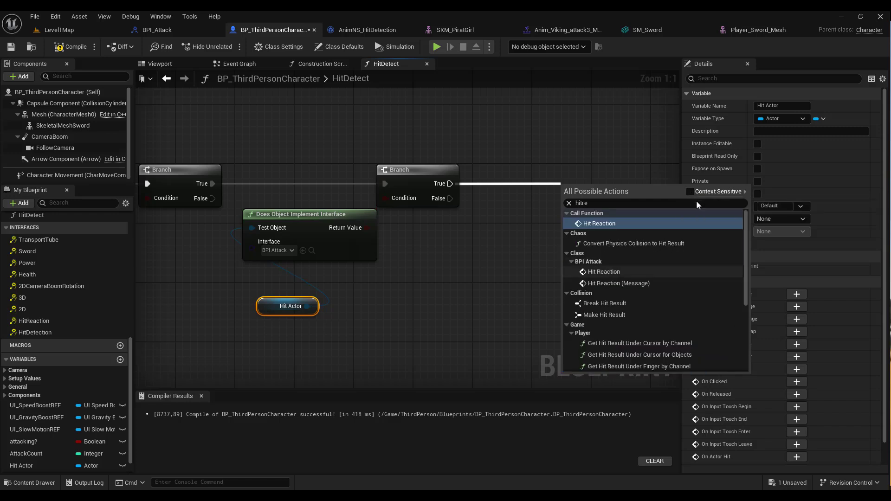
scroll(745, 288, "down", 1)
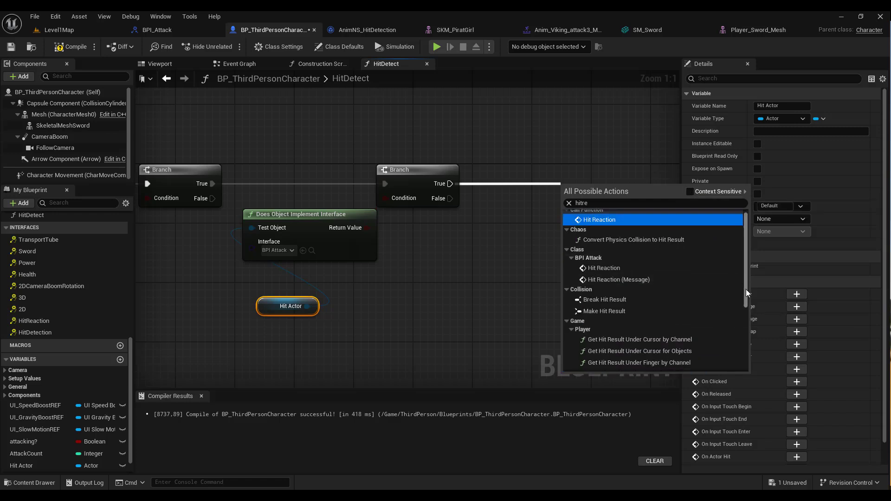
left_click(626, 279)
left_click_drag(598, 193, 591, 169)
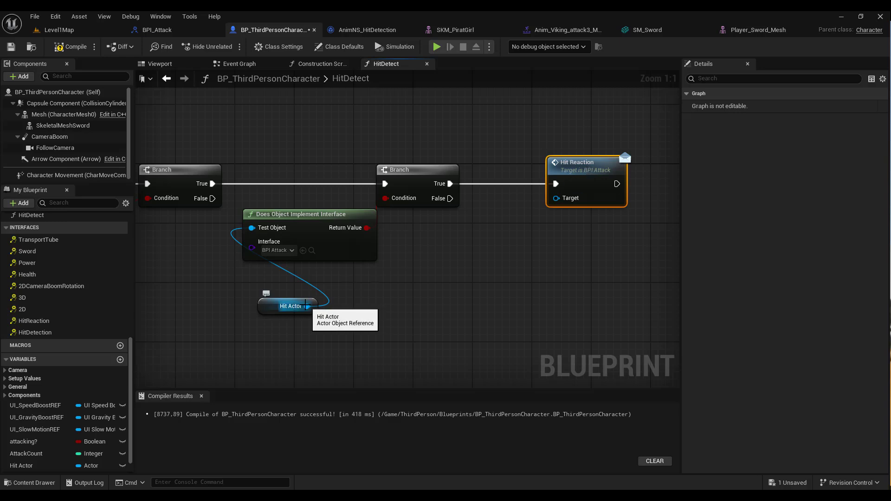
left_click_drag(306, 306, 557, 203)
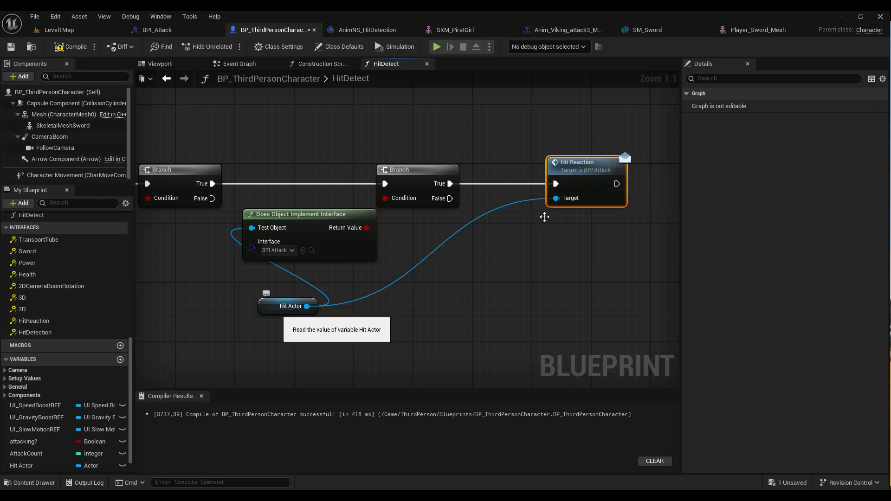
mouse_move(265, 279)
right_mouse_down()
mouse_move(392, 290)
mouse_move(250, 282)
right_mouse_up()
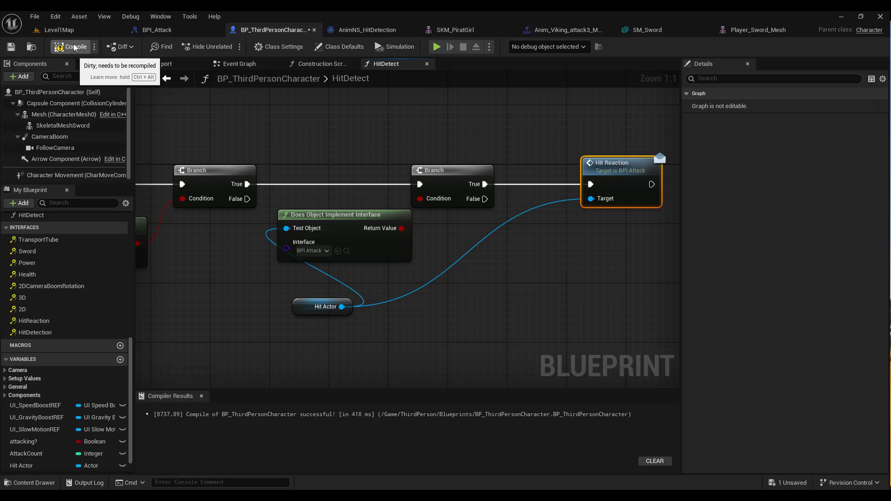
Step: Compile the character, then open BP_Monster_Master from Enemies > Monster > Blueprints > Master
left_click(74, 47)
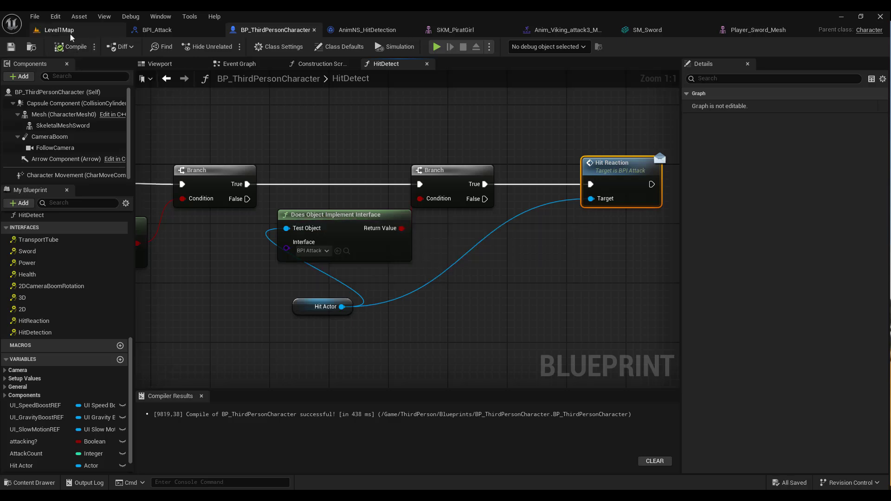
left_click(69, 32)
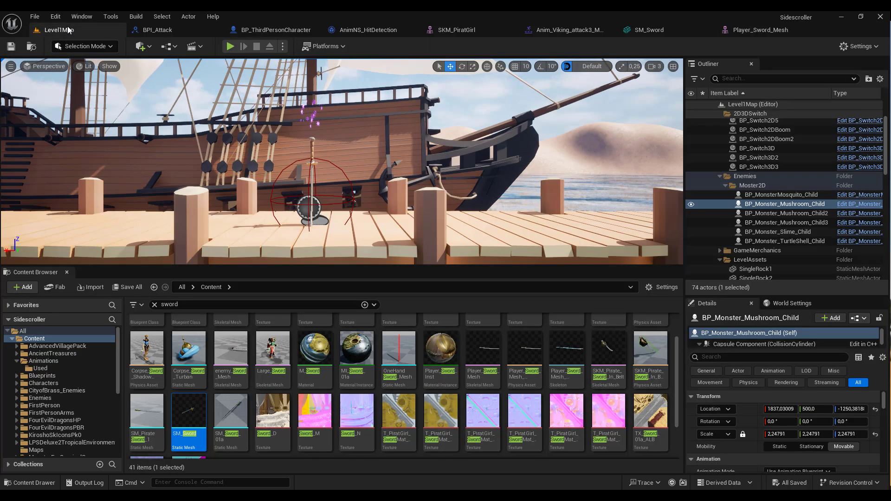
left_click(154, 305)
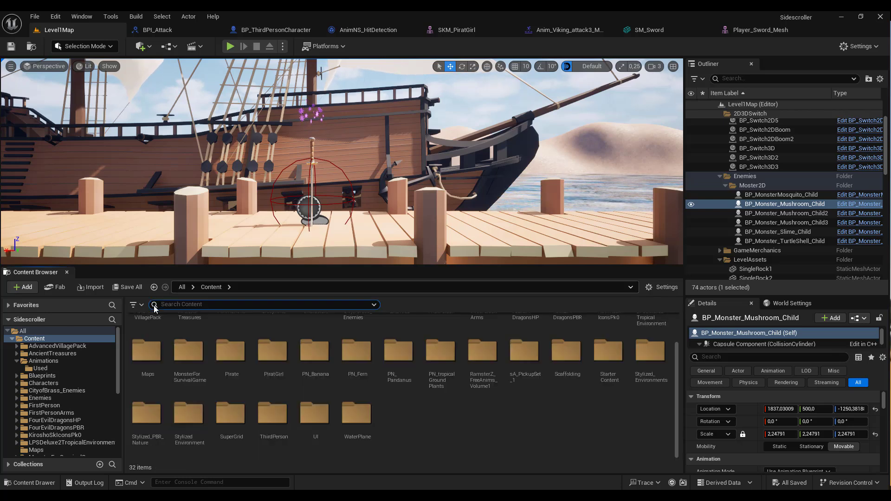
scroll(273, 366, "up", 2)
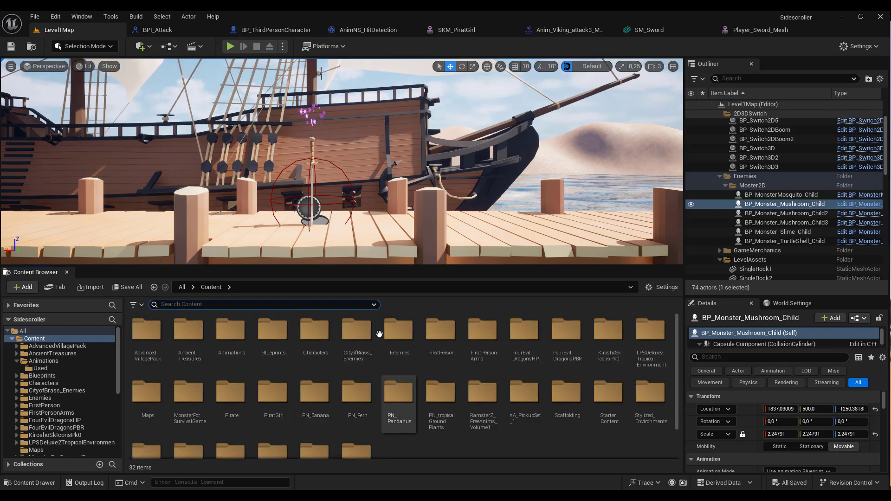
double_click(399, 330)
left_click(142, 329)
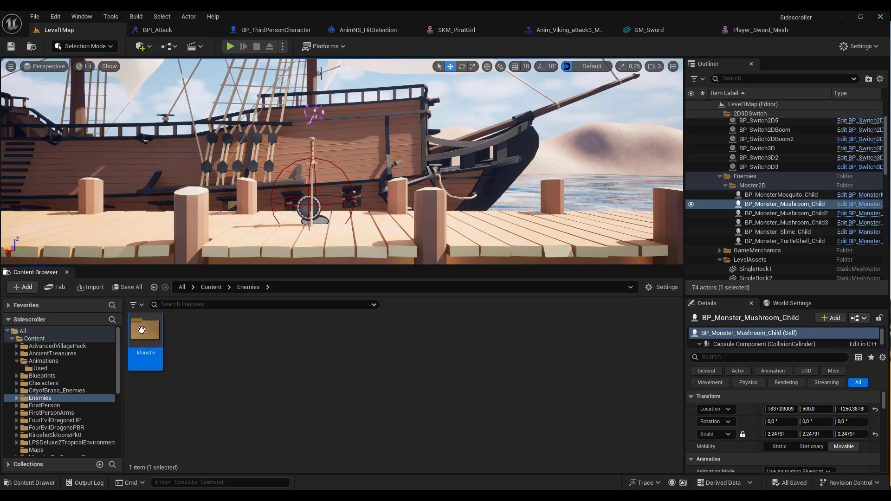
double_click(142, 329)
double_click(143, 332)
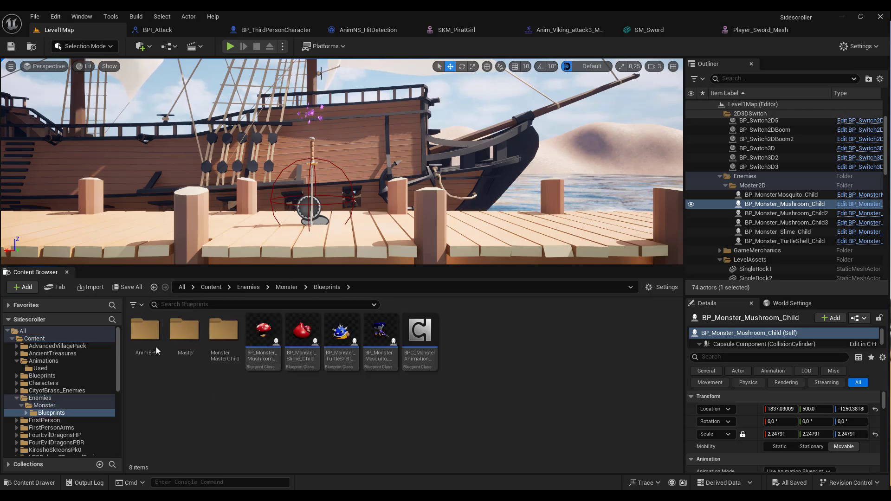
double_click(189, 367)
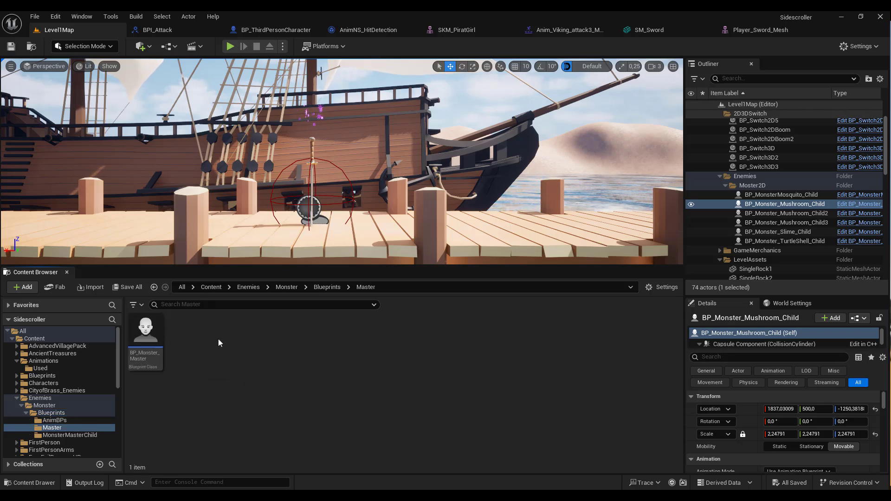
double_click(147, 329)
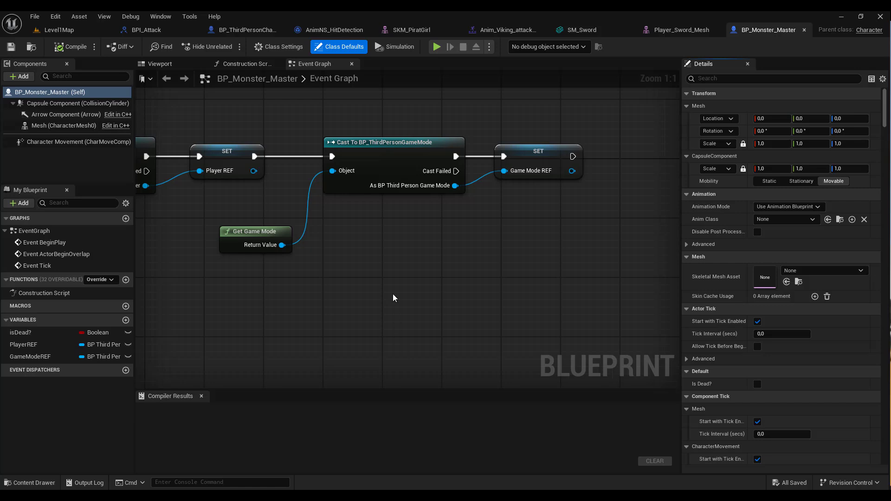
Step: Add BPI_Attack to BP_Monster_Master's Implemented Interfaces in Class Settings and compile
left_click(278, 47)
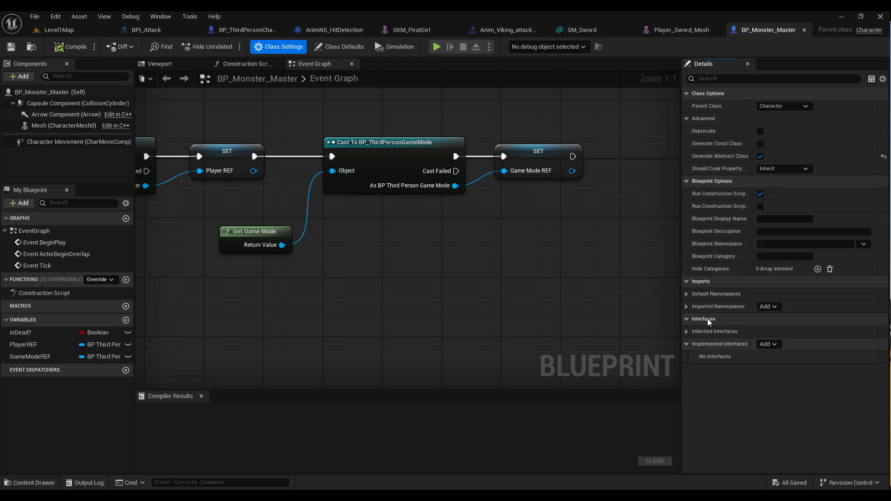
left_click(774, 345)
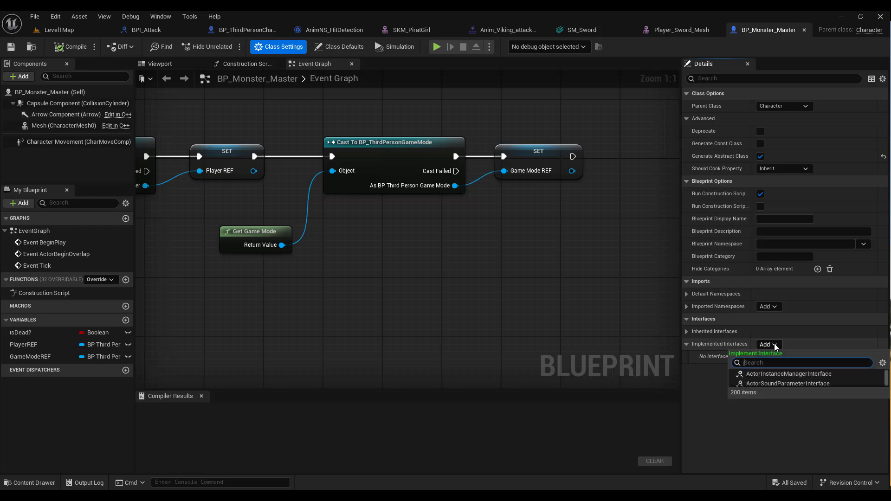
type("bpi")
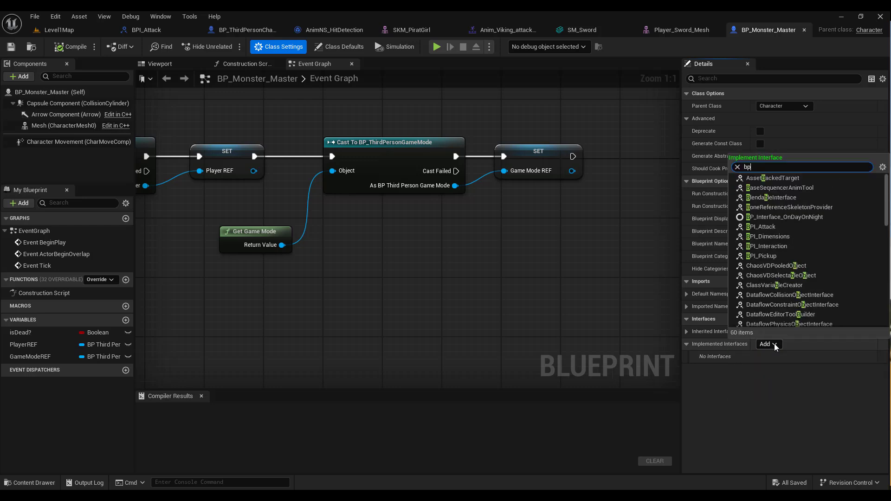
left_click(778, 375)
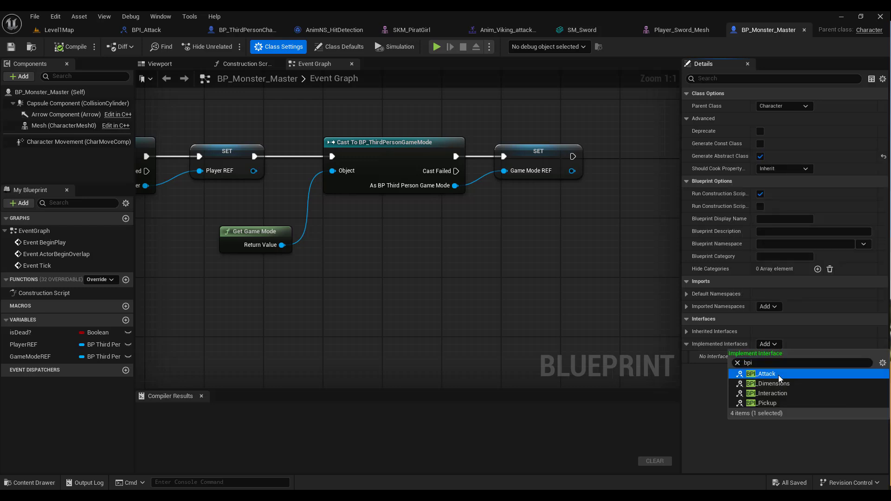
left_click(74, 48)
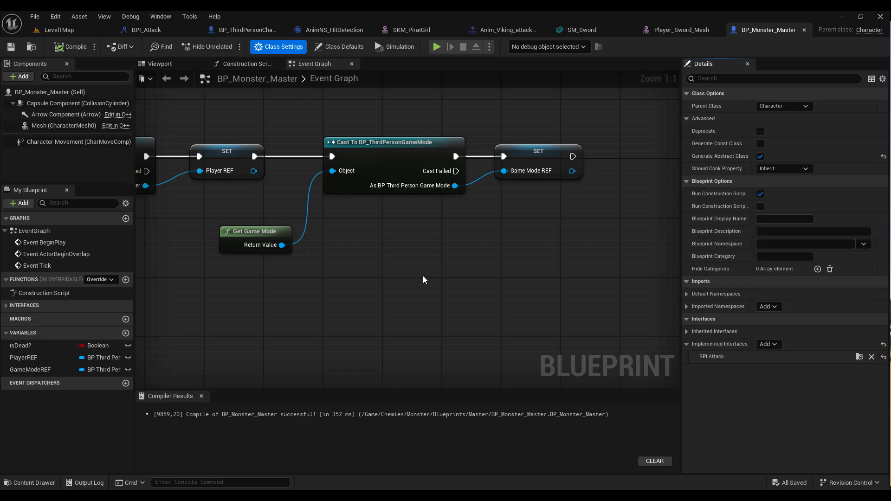
right_click_drag(290, 276, 385, 269)
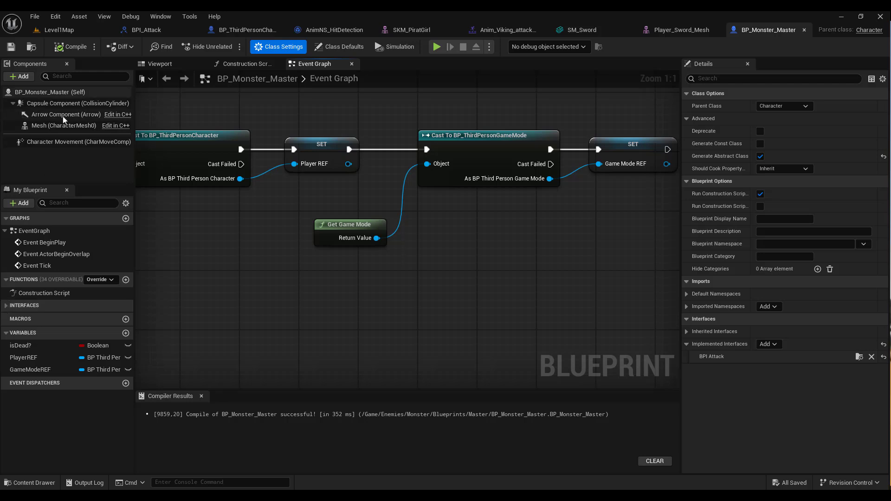
Step: Check the Enemy tag in Class Defaults, then expand Interfaces to list HitReaction and HitDetection
left_click(50, 92)
left_click(736, 78)
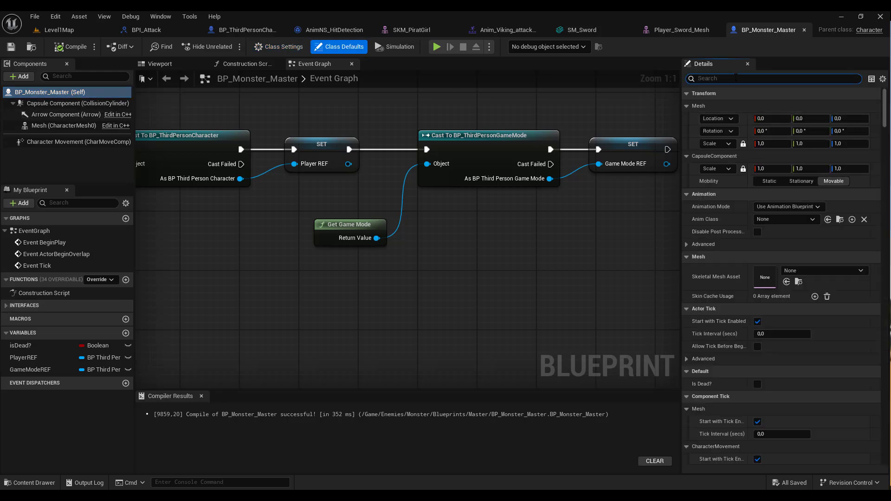
type("tag")
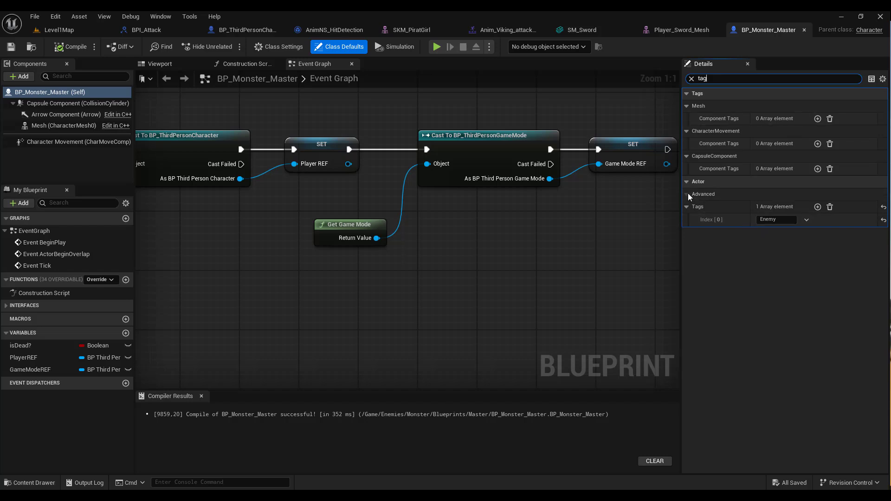
left_click(692, 79)
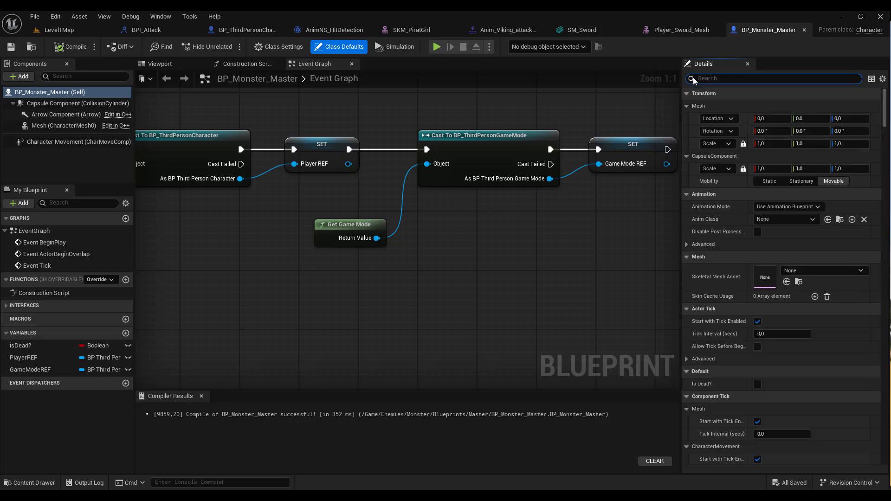
left_click(6, 305)
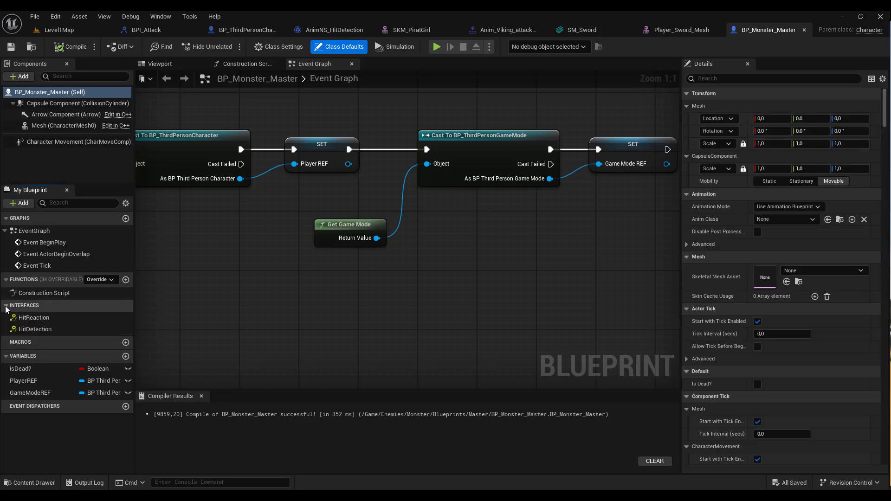
Step: Wire Event HitReaction to a Print String printing 'Hit!!!…', then compile BP_Monster_Master
double_click(33, 318)
left_click_drag(436, 238, 543, 238)
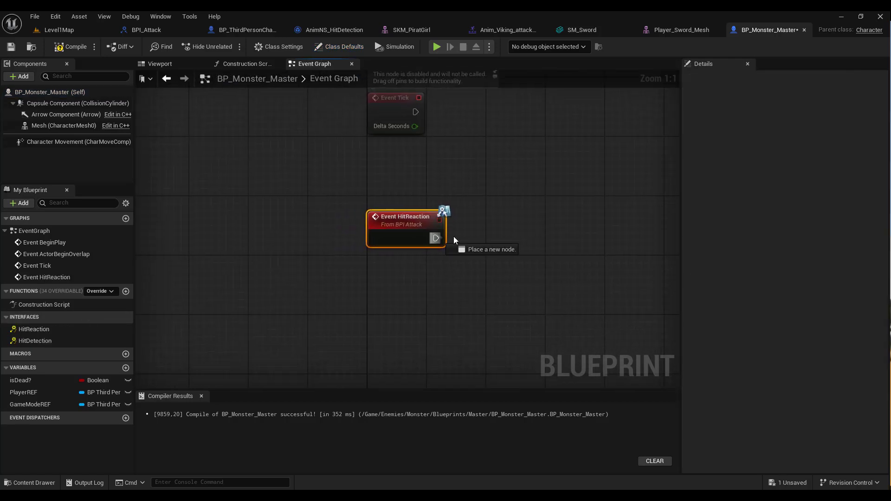
type("print")
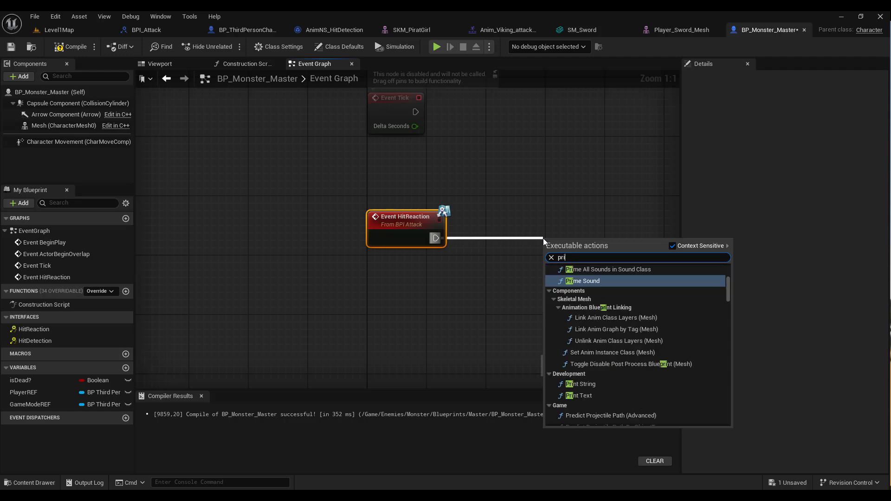
left_click(588, 278)
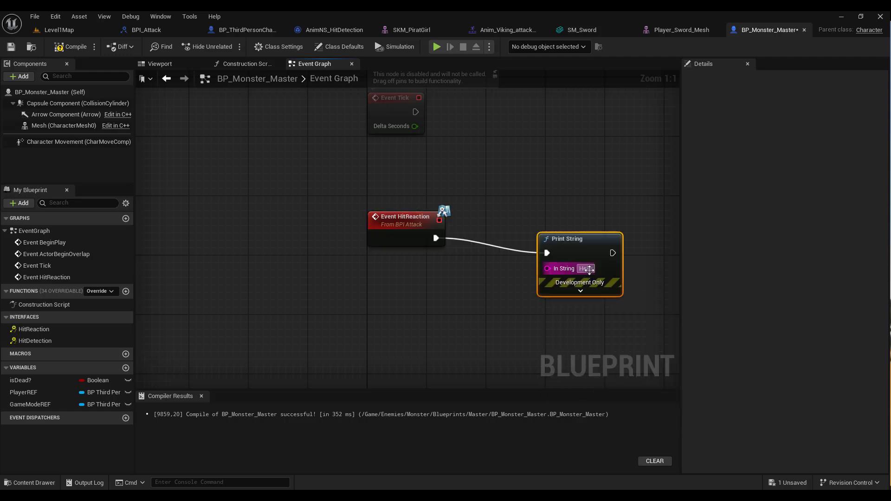
left_click(587, 254)
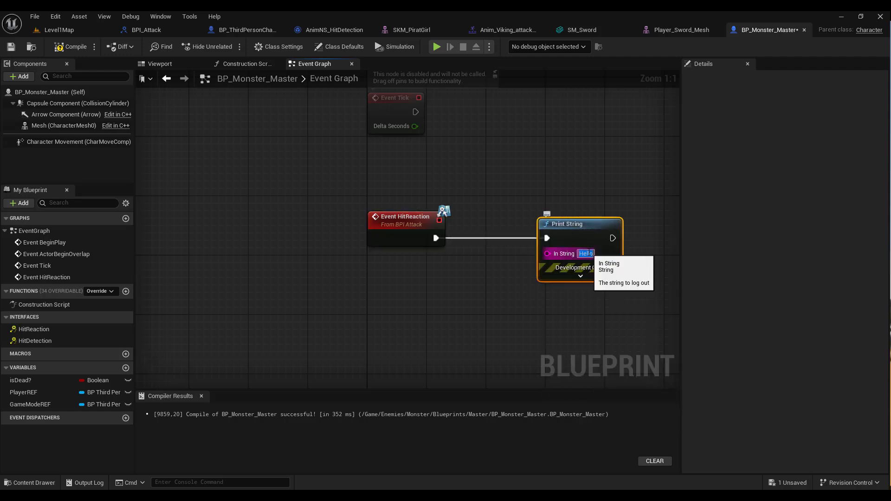
type("Hit")
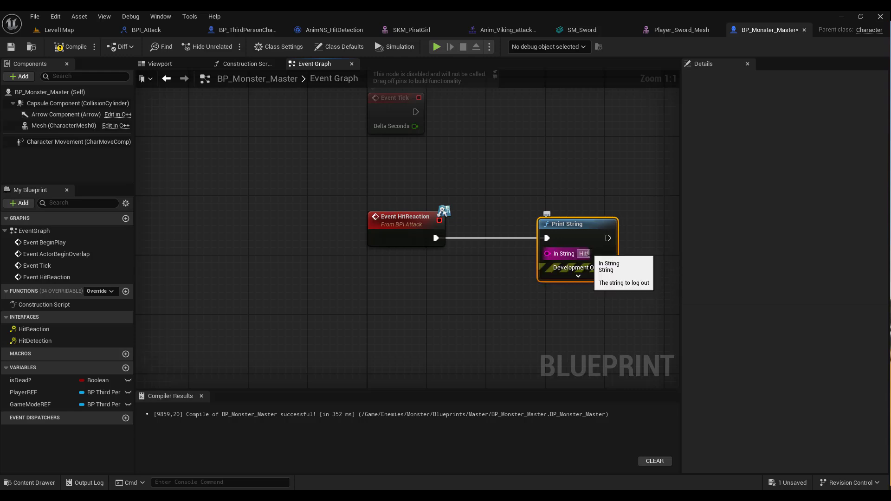
type("!!!!!!!!!!!!!!!!!!!!!!!!!!!!!!")
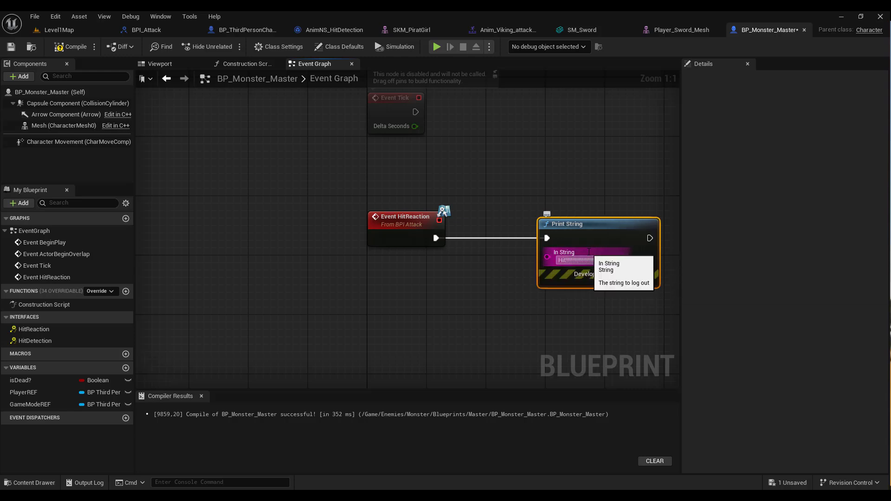
left_click(70, 48)
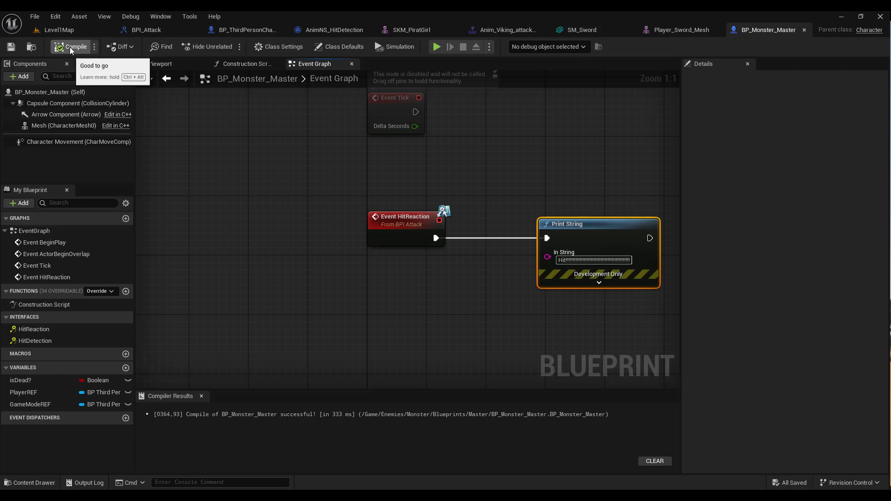
Step: Review the Hit Reaction call in BP_ThirdPersonCharacter's HitDetect graph
left_click(254, 30)
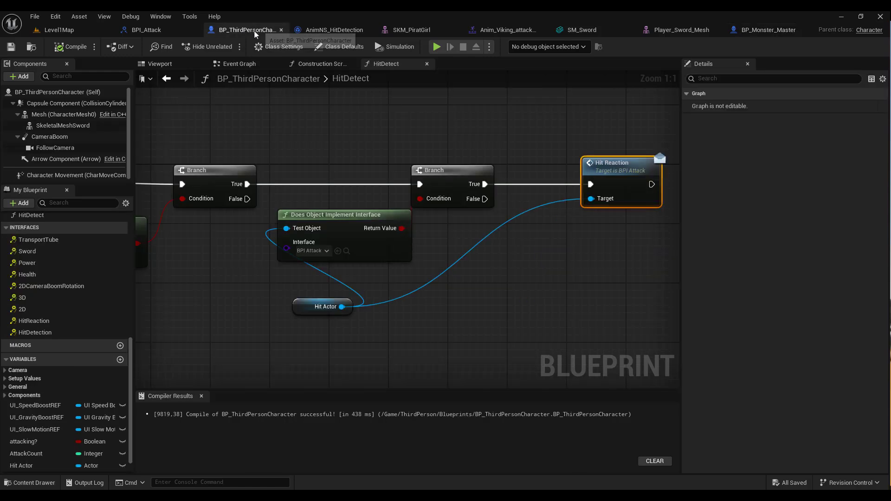
mouse_move(271, 104)
right_mouse_down()
mouse_move(405, 110)
mouse_move(289, 105)
right_mouse_up()
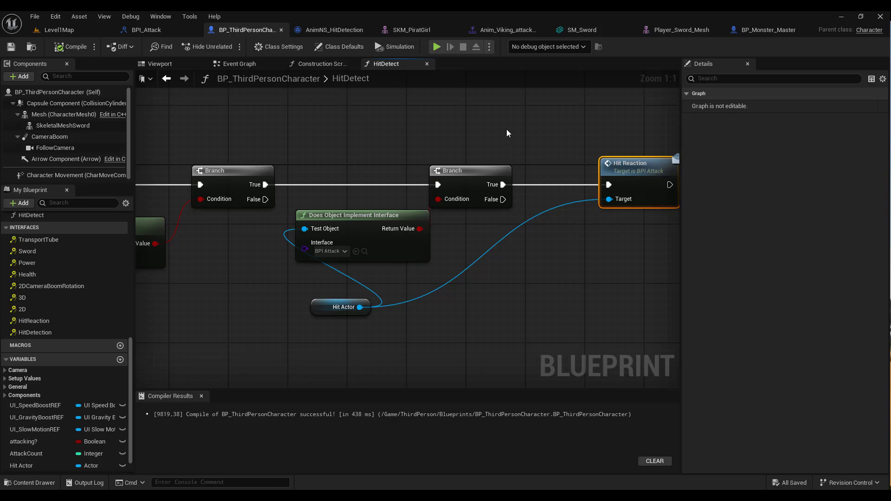
right_click_drag(507, 133, 427, 122)
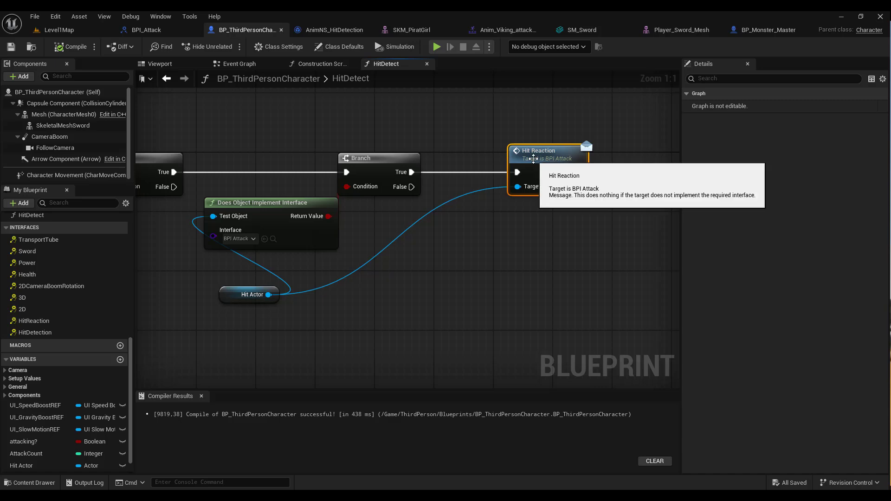
Step: Play Level1Map and run the pirate right along the dock into the mushroom enemies
left_click(74, 31)
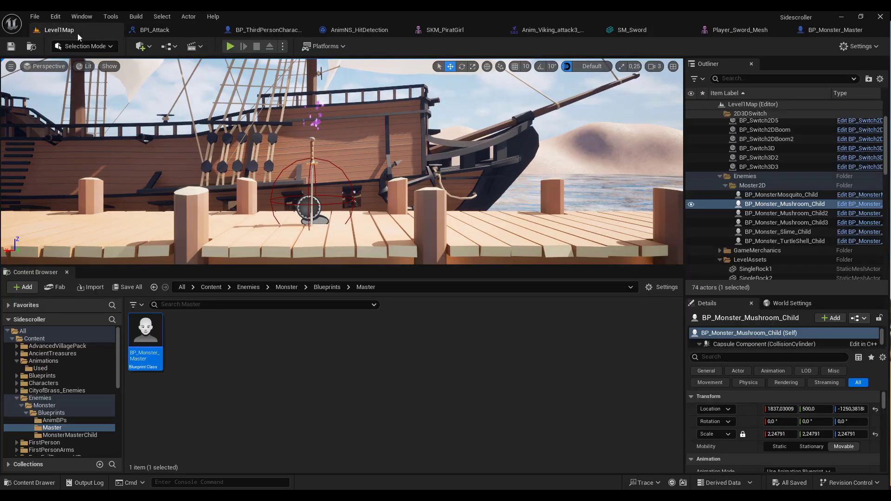
left_click(230, 47)
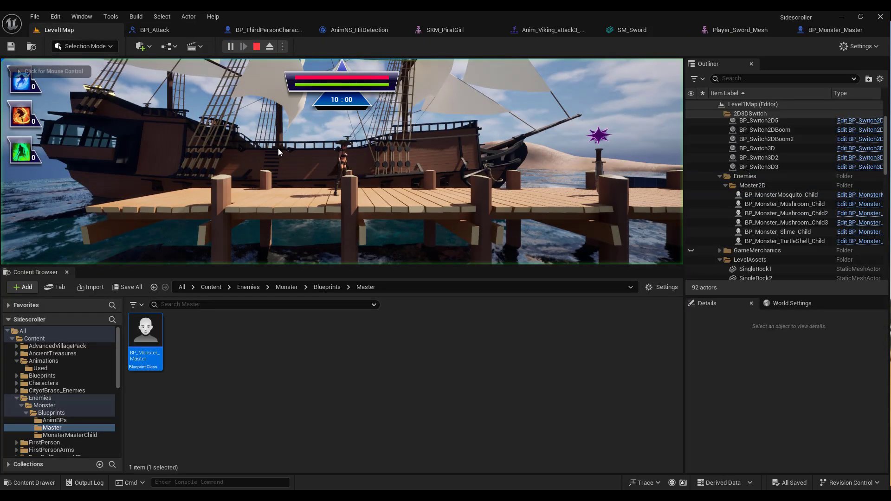
key("d")
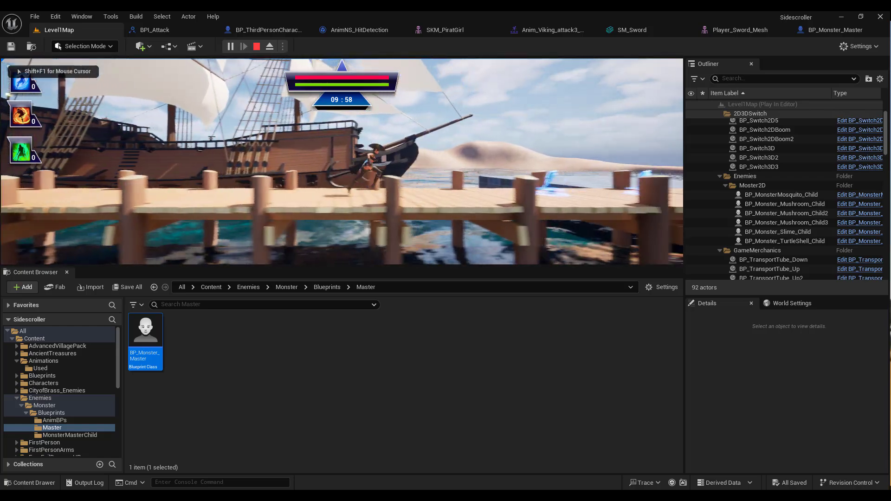
key("d")
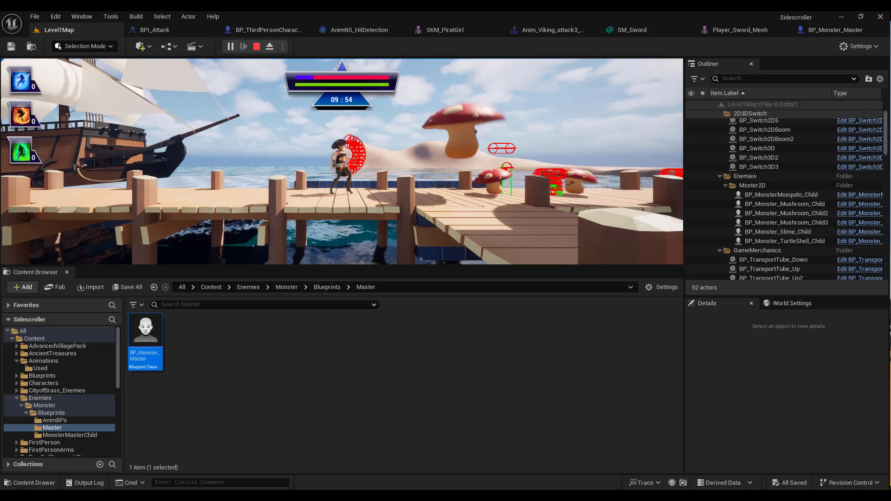
key("d")
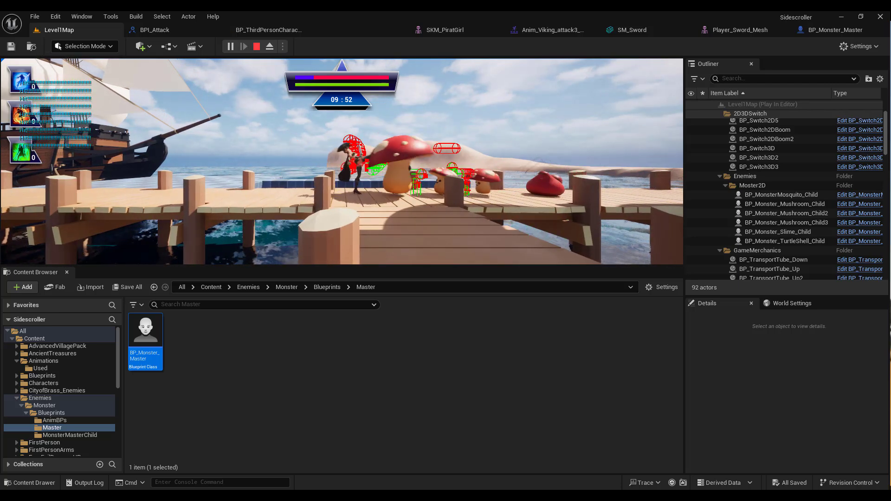